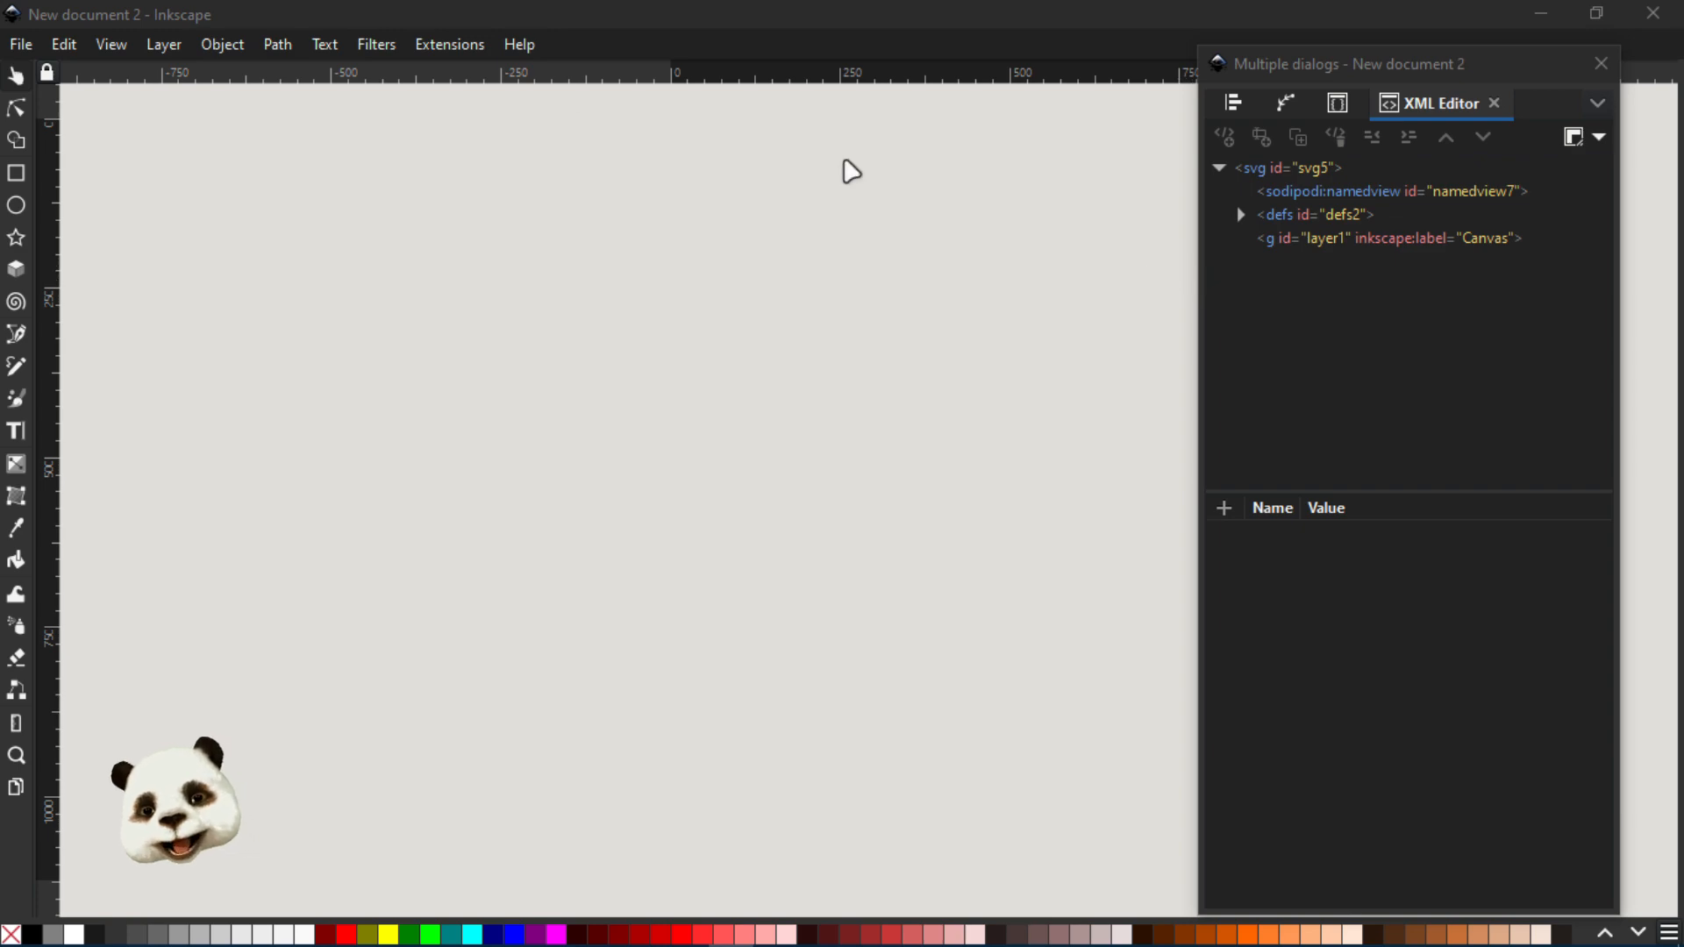
Draw a square about 98.5 units wide and a circle about 50 units in radius overlapping the square's lower-right corner
{"action": "left_click", "coordinate": [18, 178]}
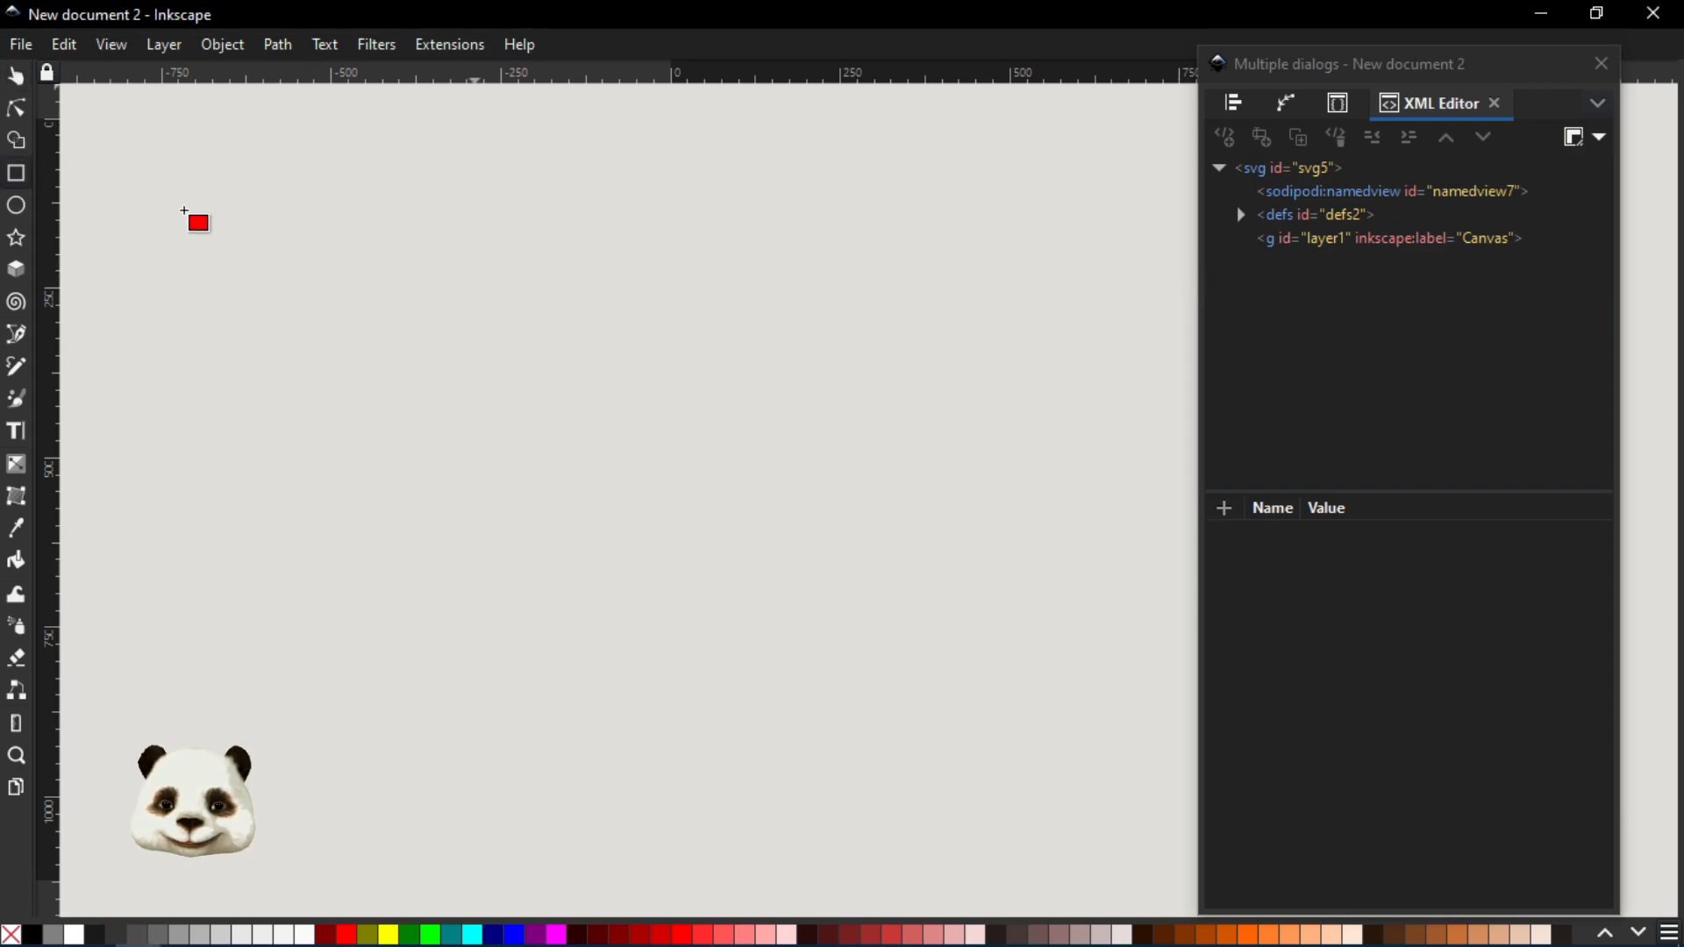
{"action": "left_click_drag", "start_coordinate": [227, 190], "coordinate": [475, 458]}
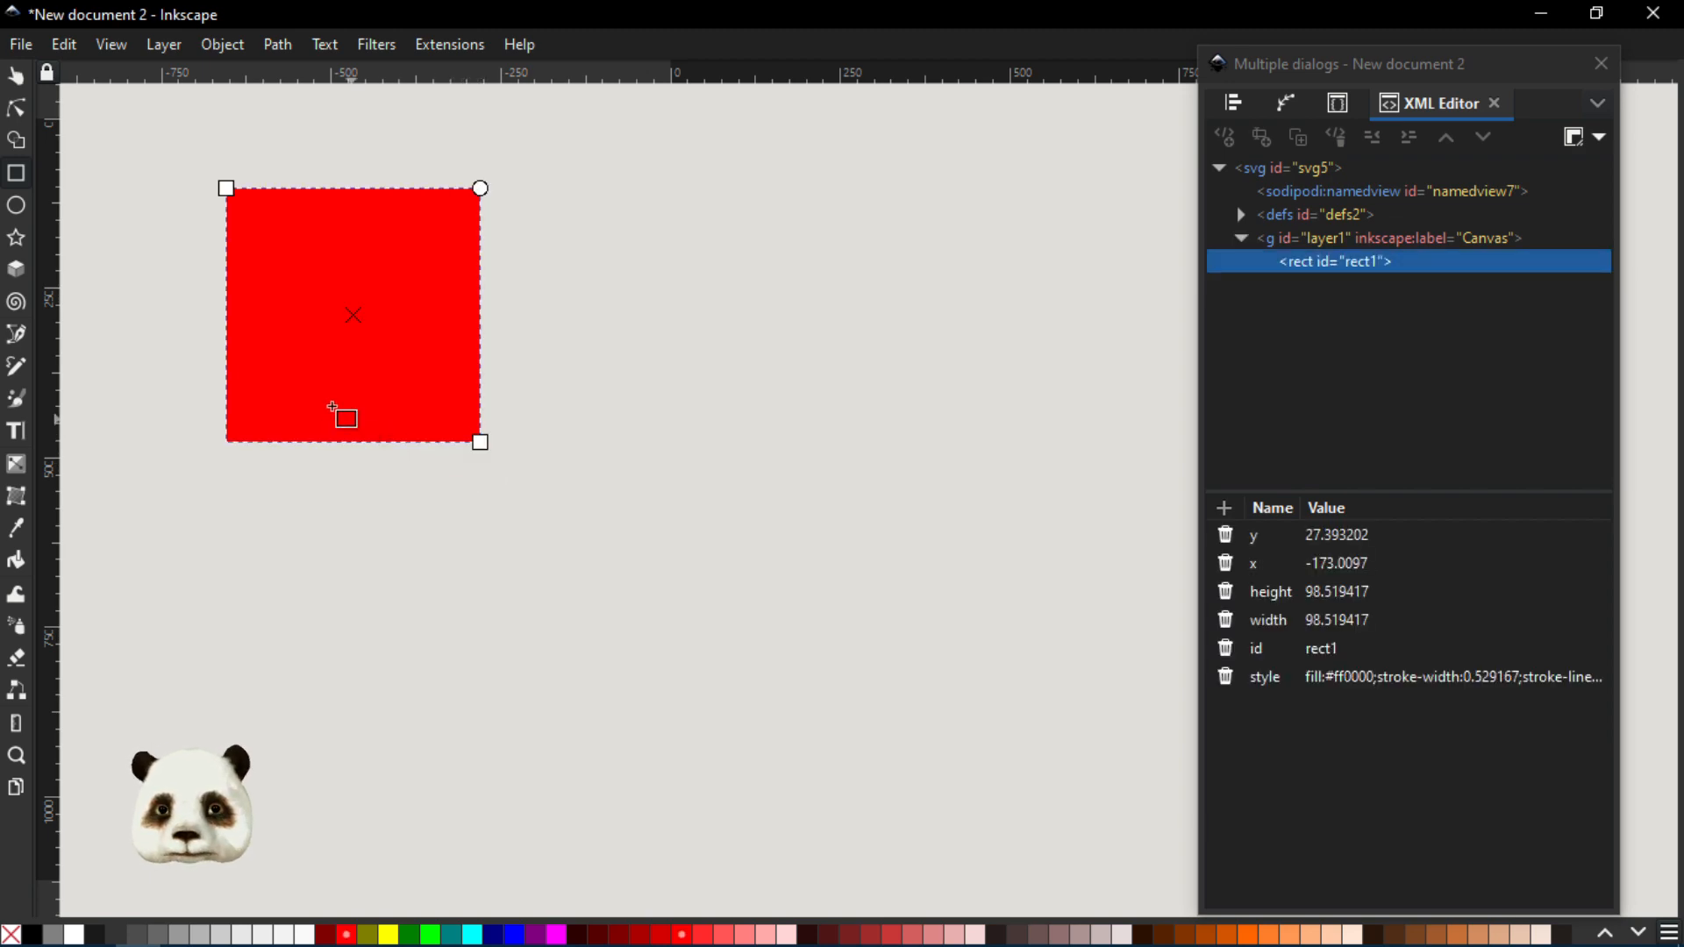
{"action": "left_click", "coordinate": [17, 207]}
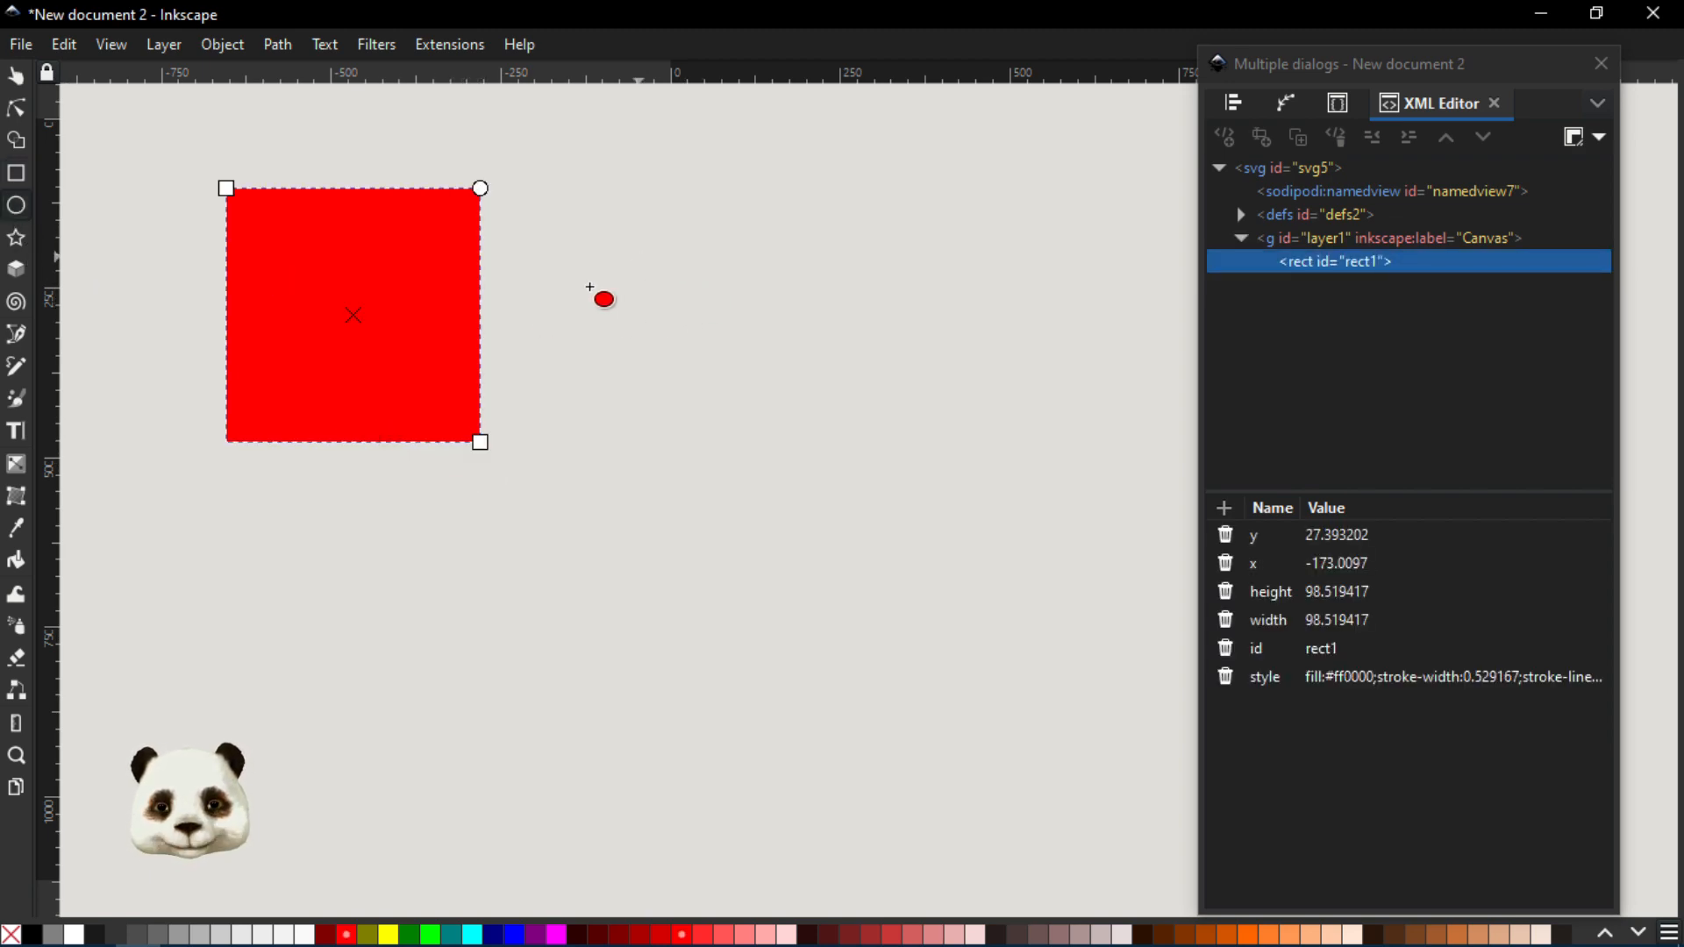
{"action": "left_click_drag", "start_coordinate": [570, 296], "coordinate": [261, 554]}
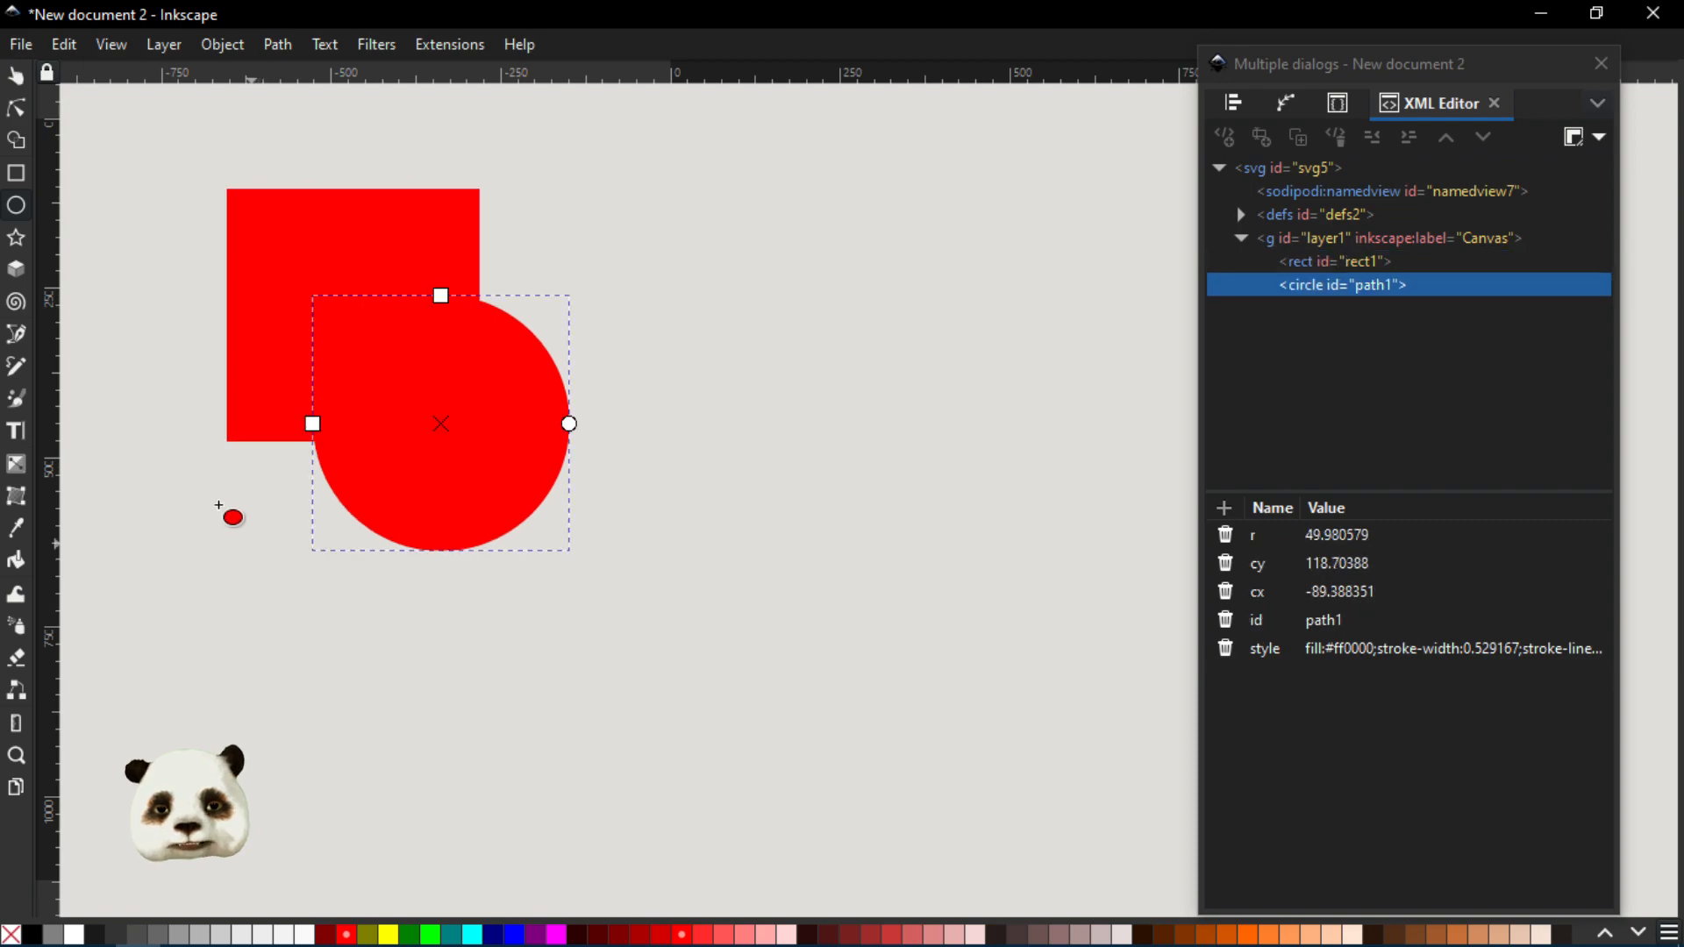
Fill the circle with magenta (#ff00ff)
{"action": "left_click", "coordinate": [16, 79]}
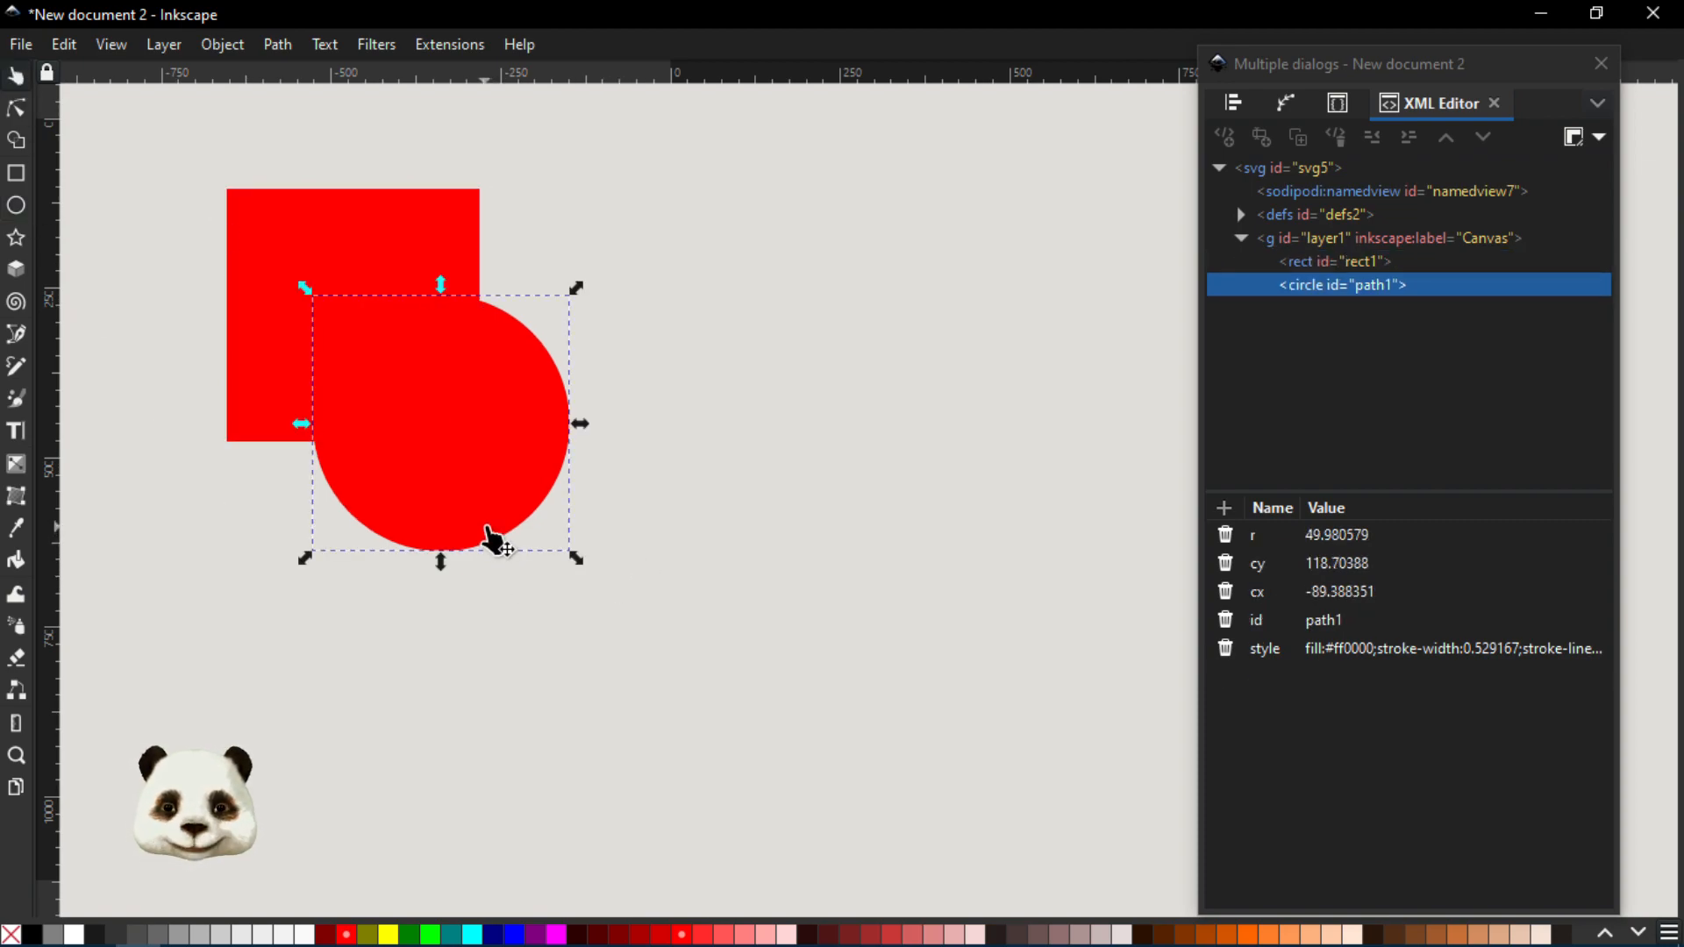
{"action": "left_click", "coordinate": [496, 542]}
{"action": "left_click", "coordinate": [557, 935]}
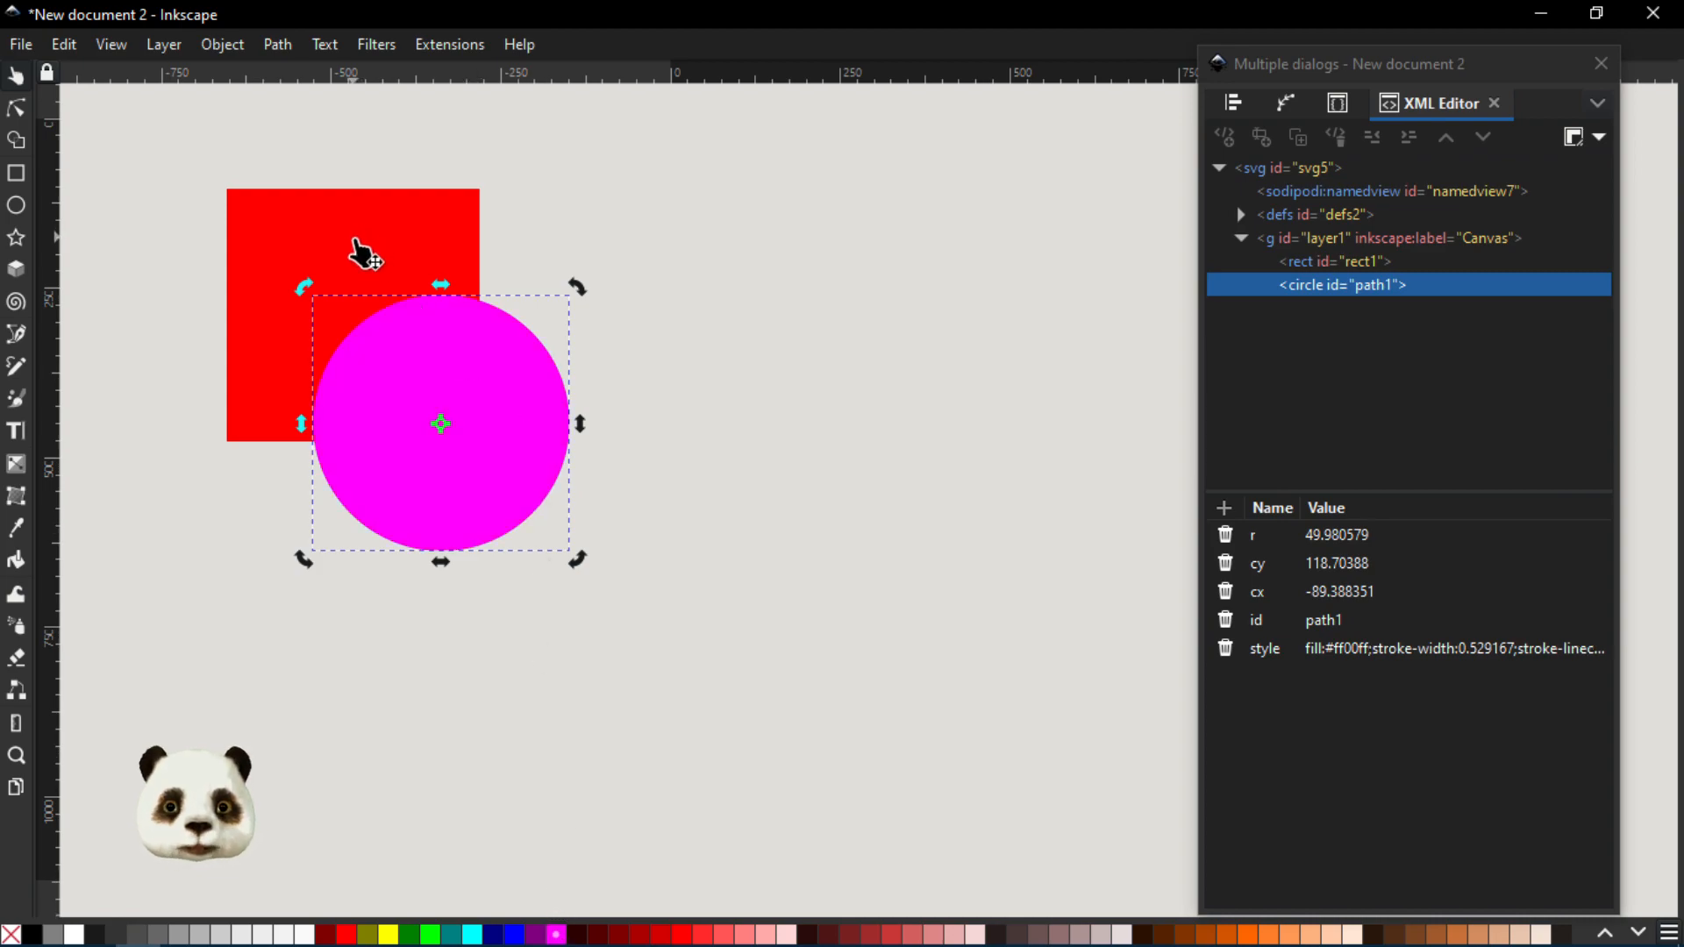
Apply Set Clip Group to the magenta circle only, leaving the red square out
{"action": "left_click", "coordinate": [361, 255], "text": "shift"}
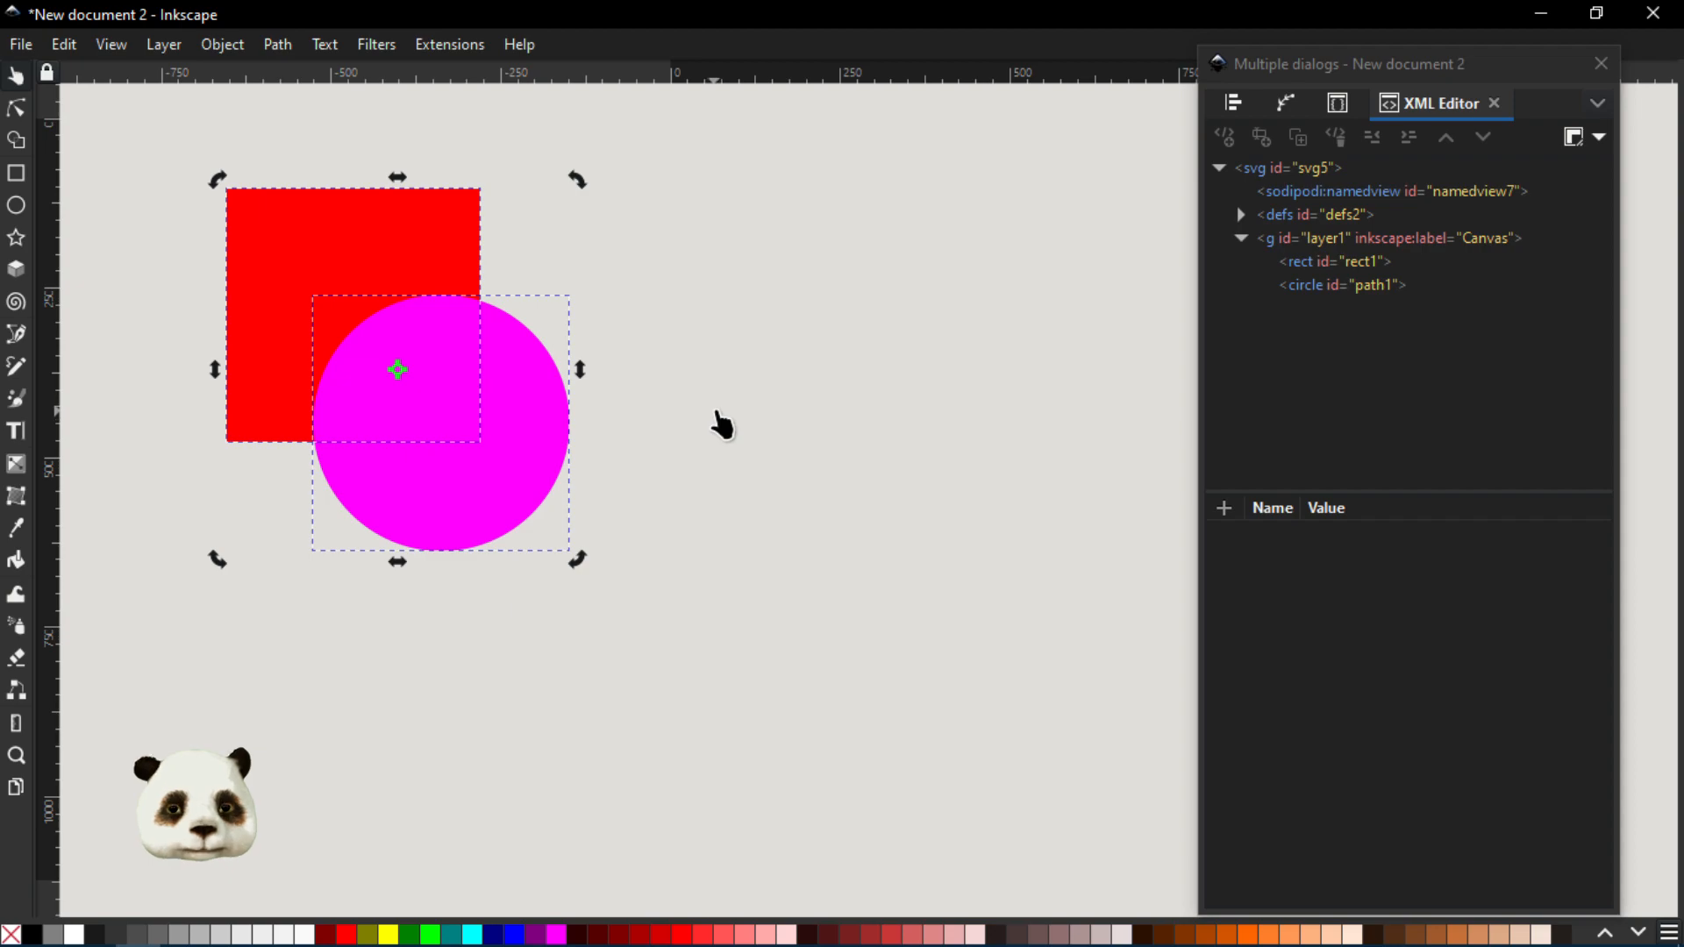
{"action": "left_click", "coordinate": [518, 489]}
{"action": "right_click", "coordinate": [512, 489]}
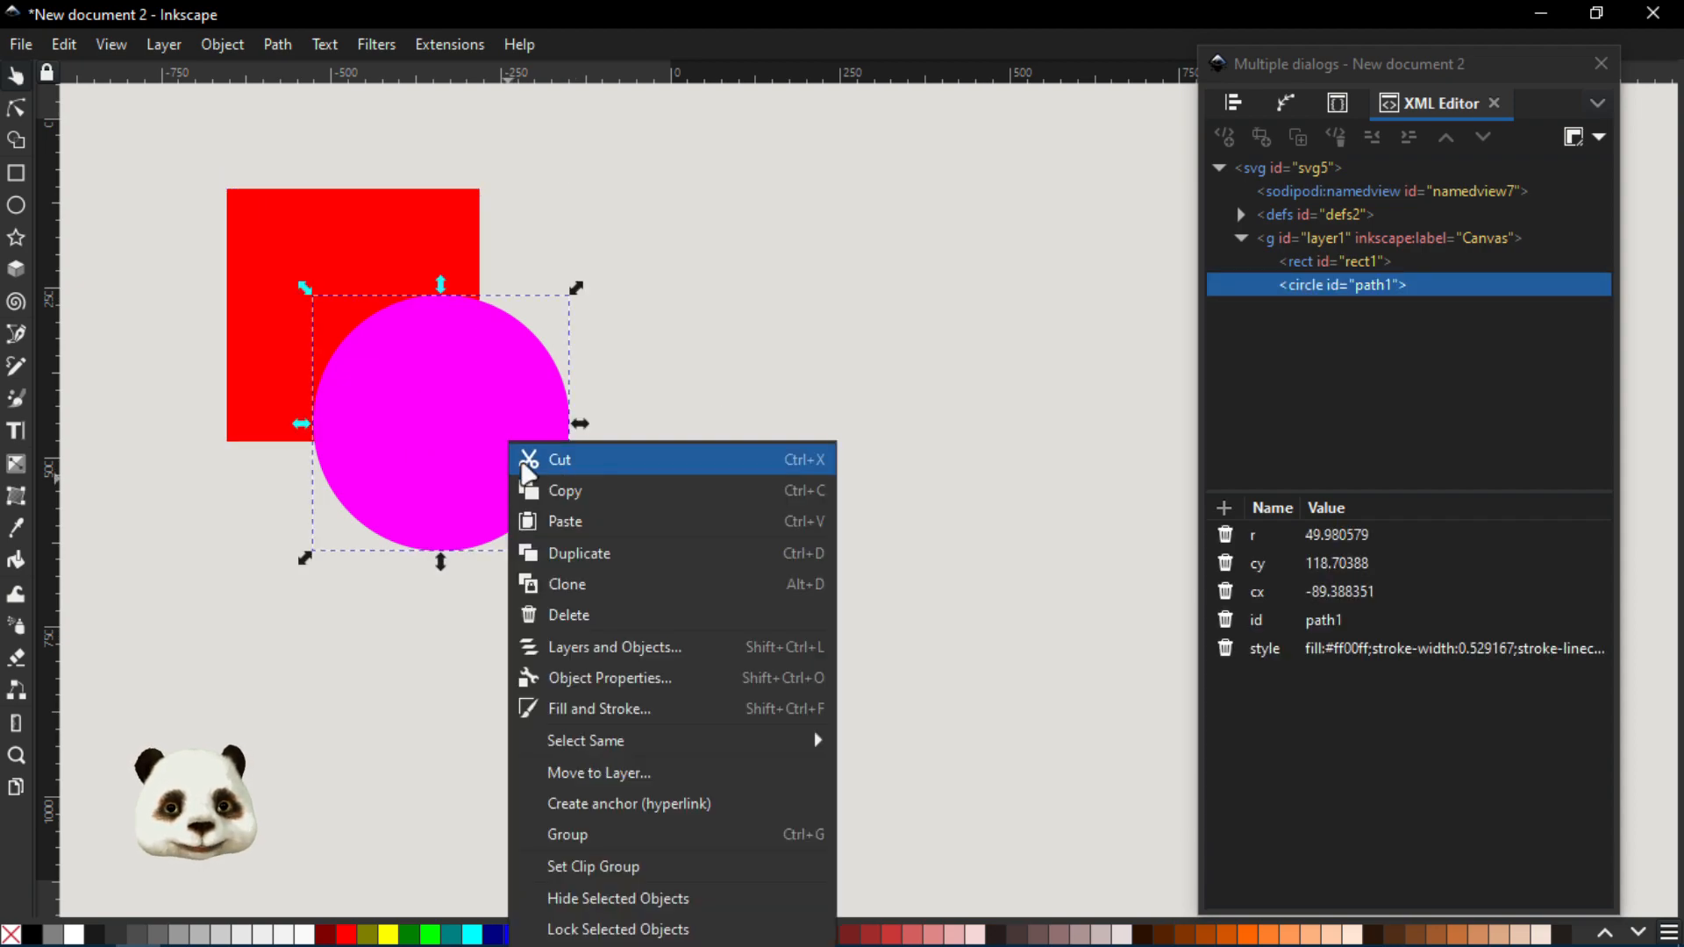
{"action": "left_click", "coordinate": [652, 869]}
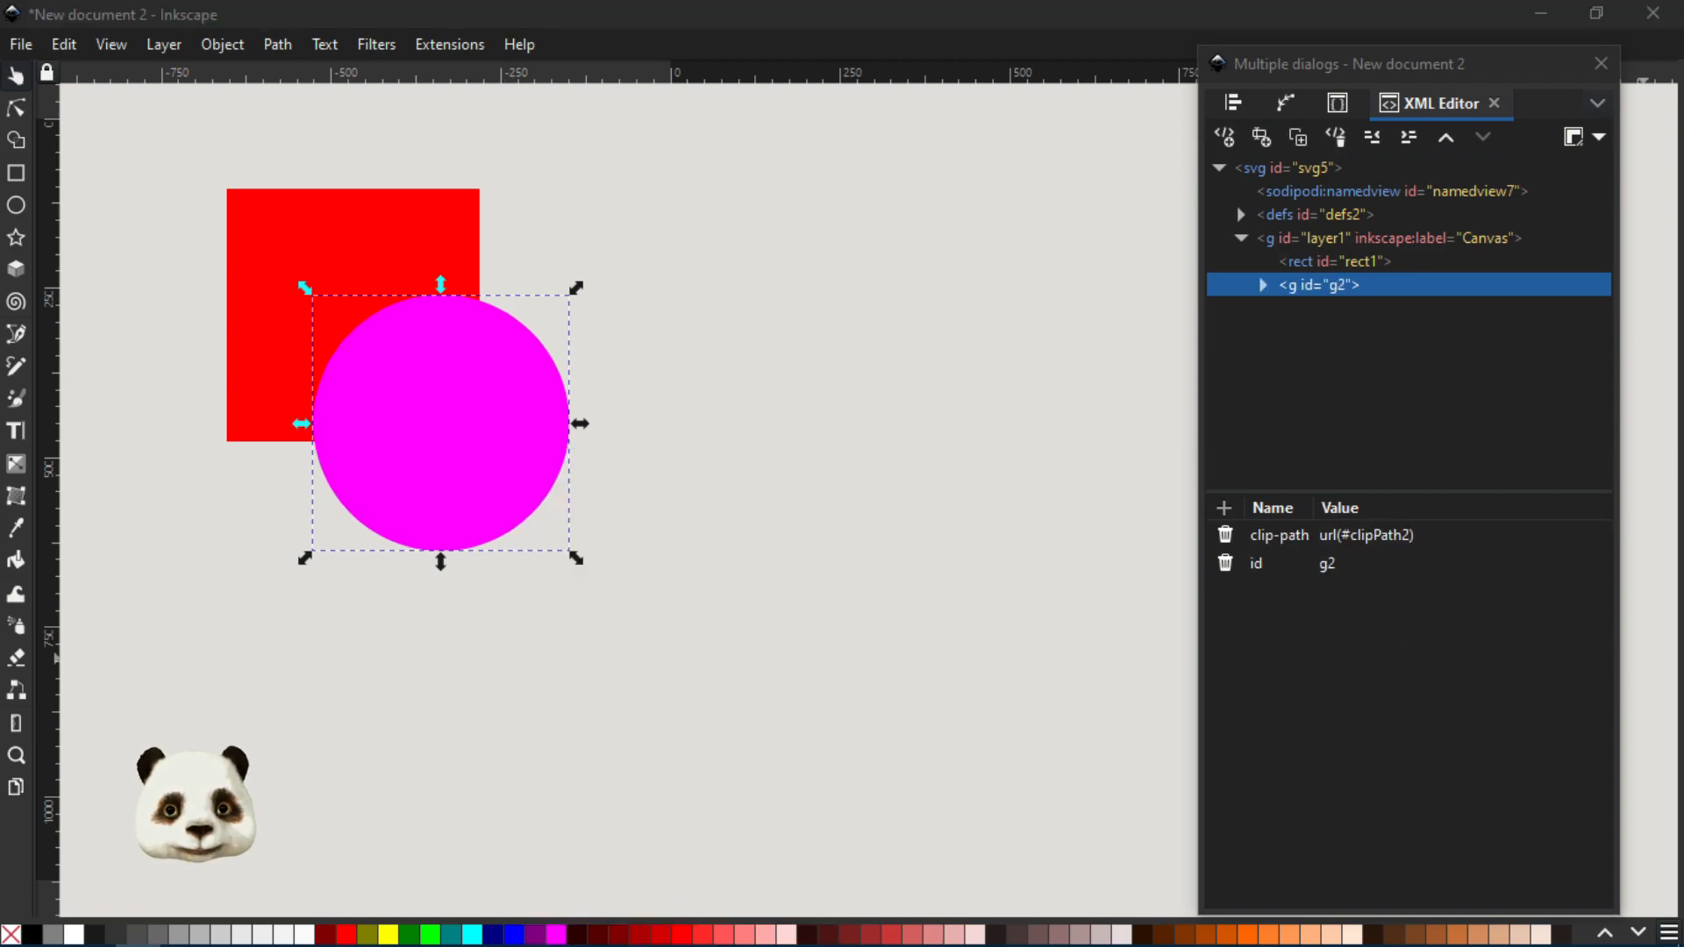
Move rect1 into the circle's clip group, placing it above the Clip entry in the object hierarchy
{"action": "left_click_drag", "start_coordinate": [1348, 98], "coordinate": [1071, 72]}
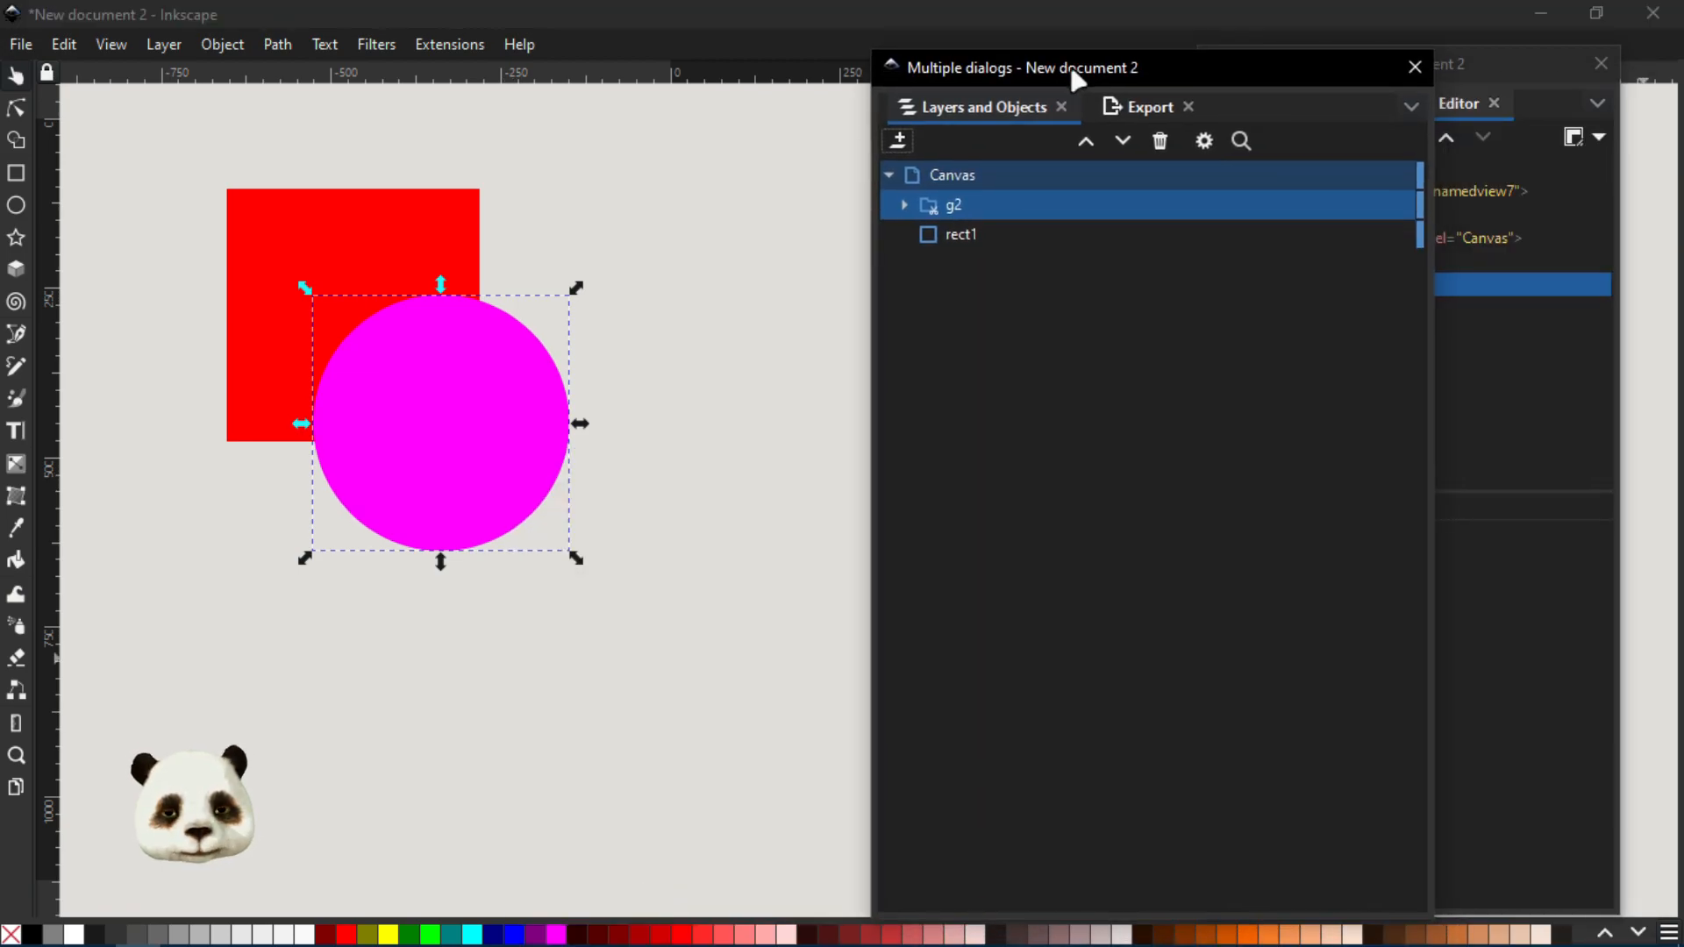
{"action": "left_click", "coordinate": [905, 206]}
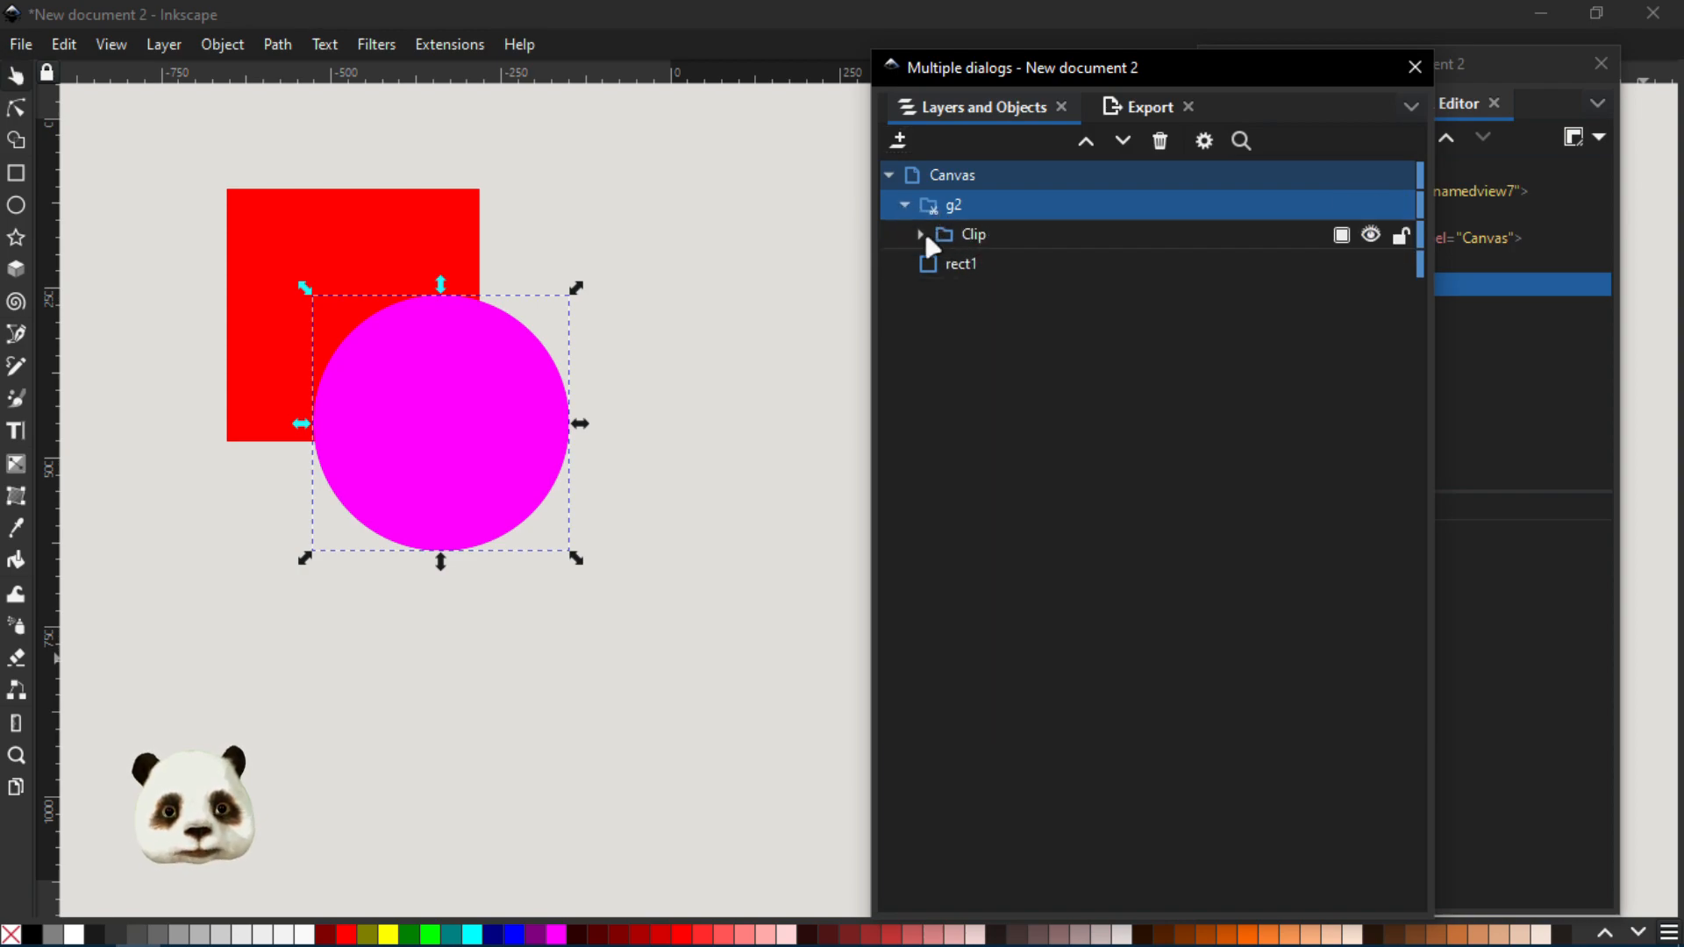
{"action": "left_click", "coordinate": [921, 235]}
{"action": "left_click_drag", "start_coordinate": [956, 294], "coordinate": [989, 234]}
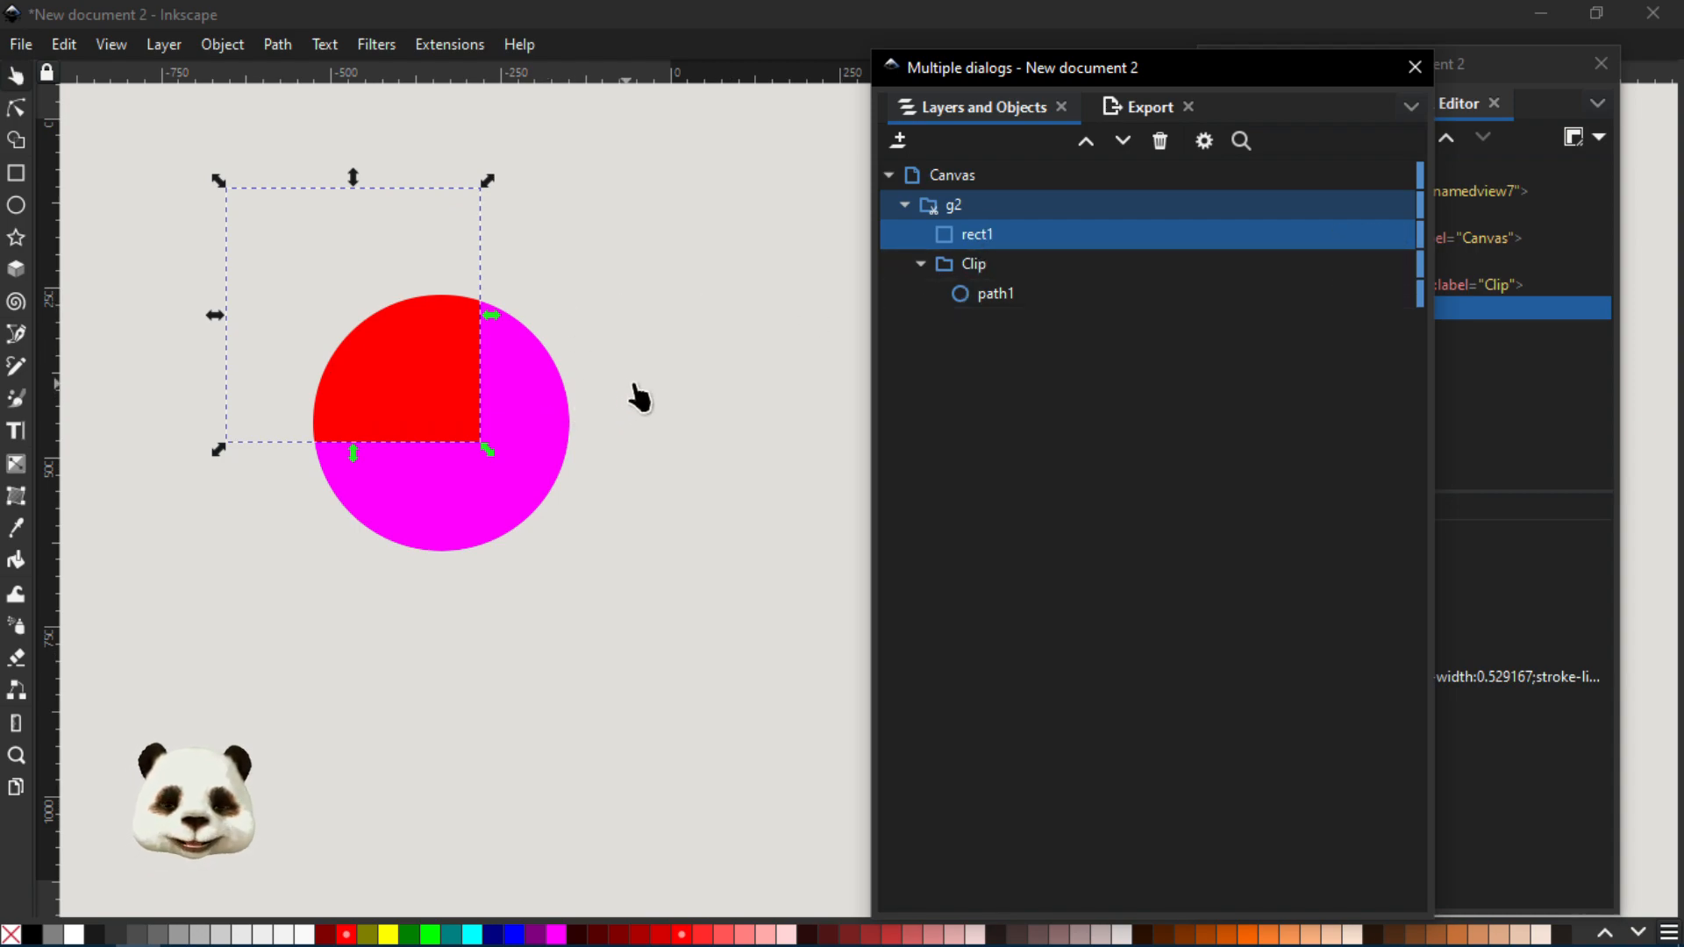
{"action": "left_click", "coordinate": [651, 418]}
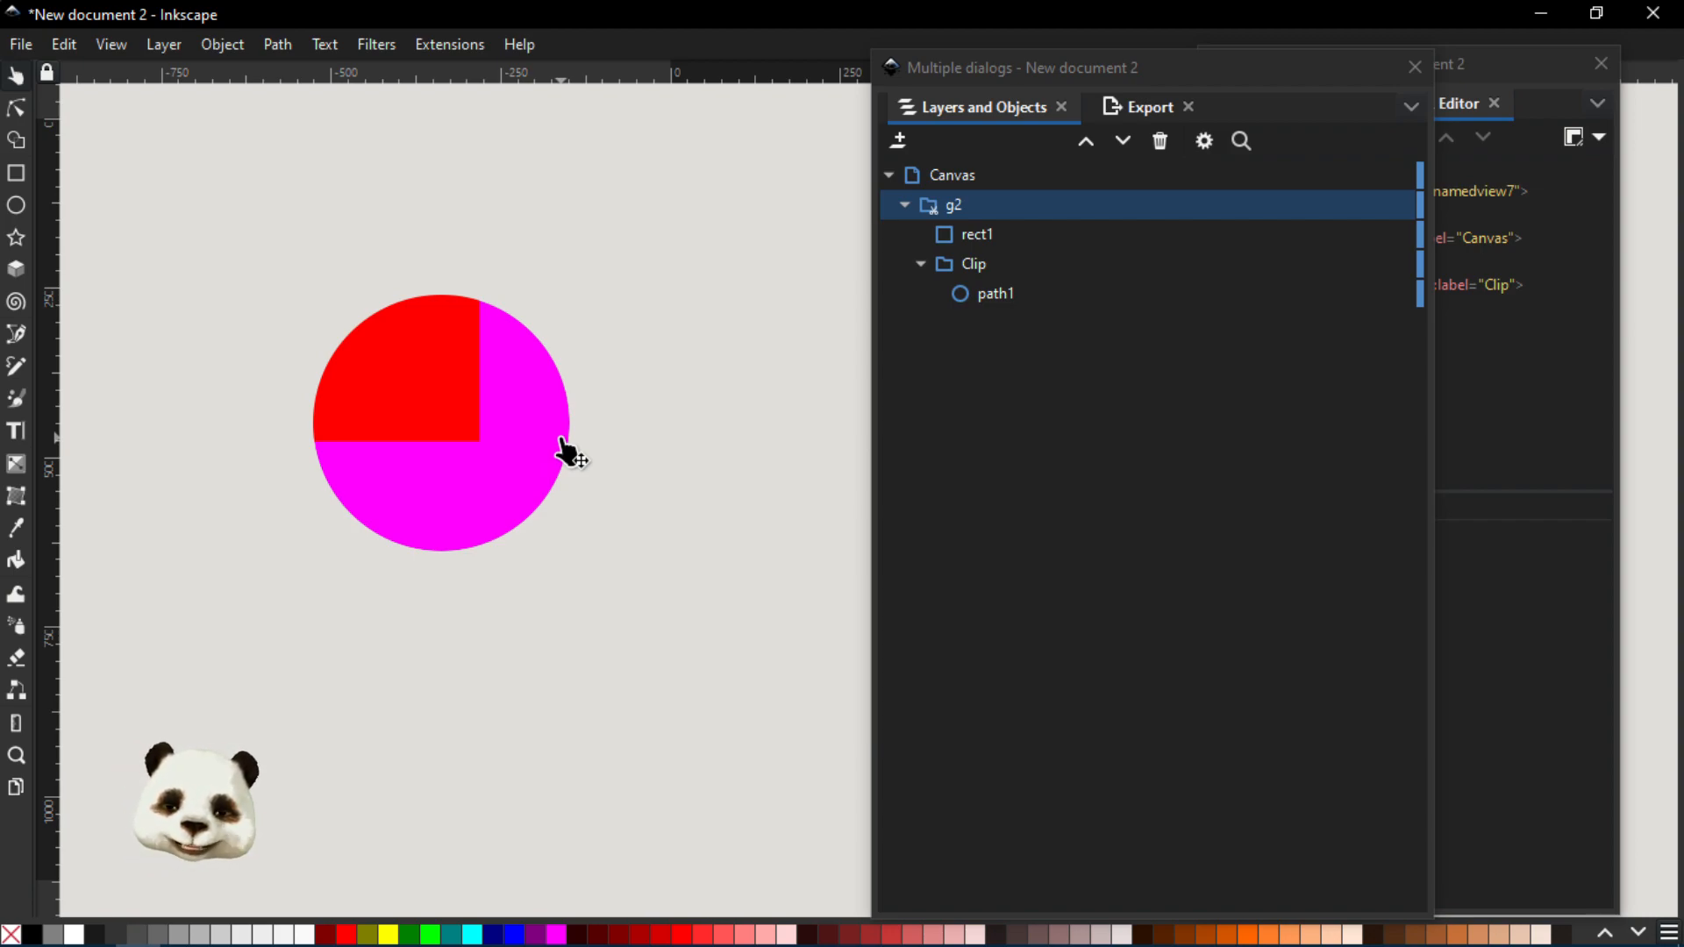
{"action": "left_click_drag", "start_coordinate": [686, 370], "coordinate": [531, 359]}
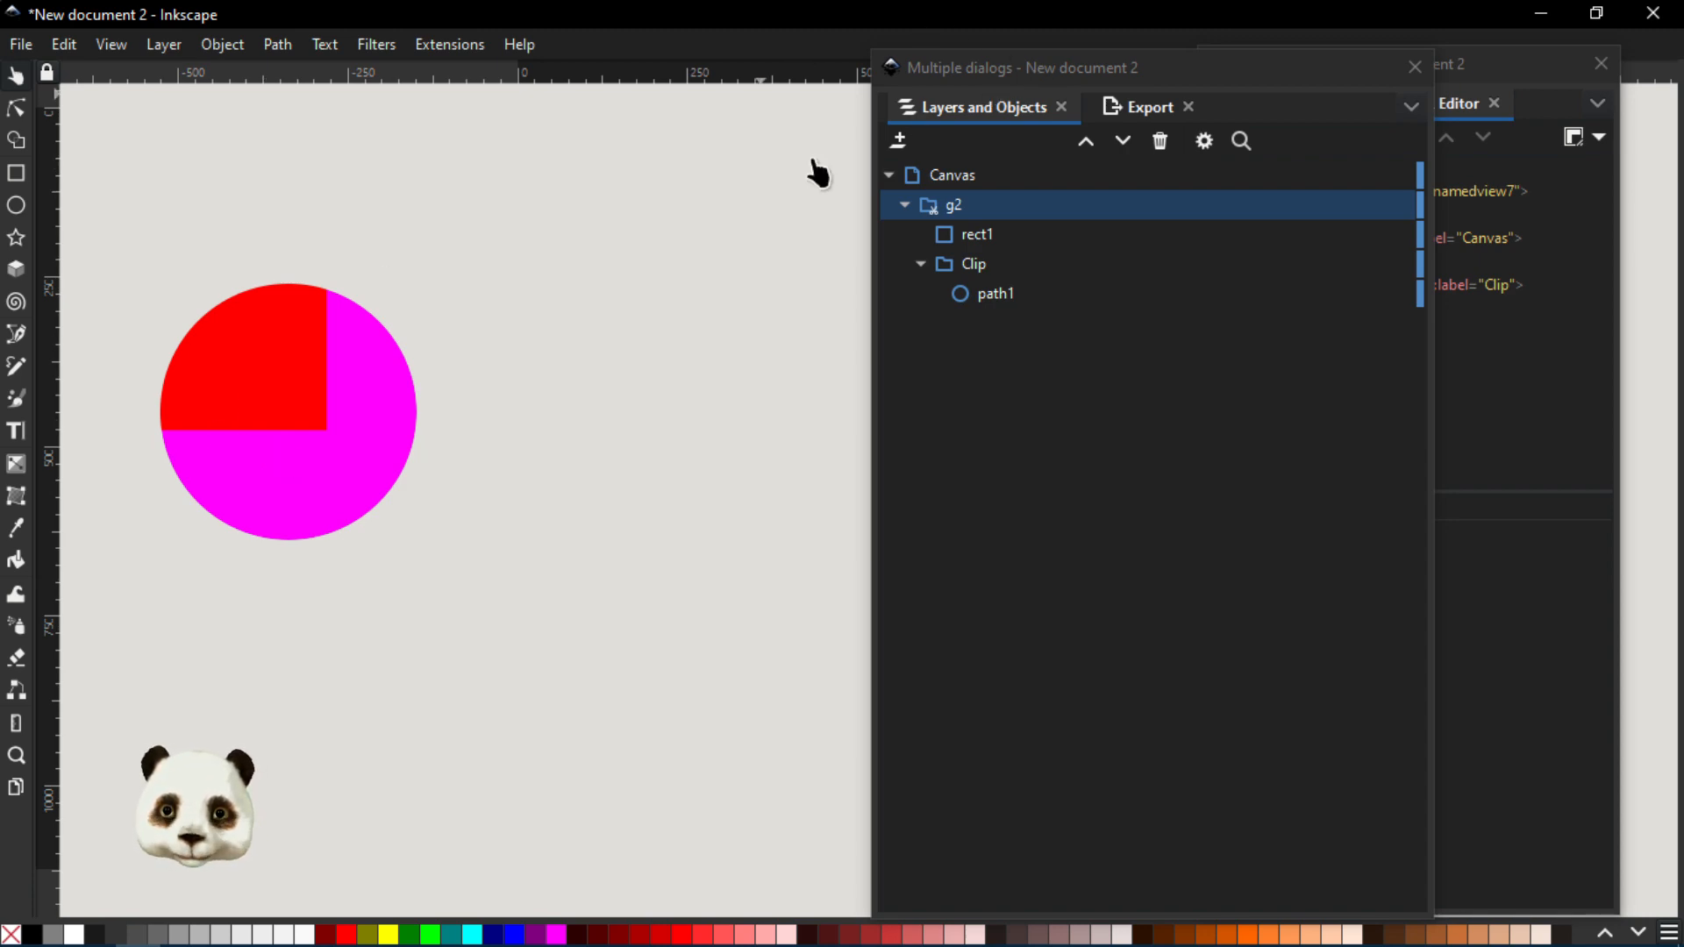
{"action": "left_click", "coordinate": [297, 461]}
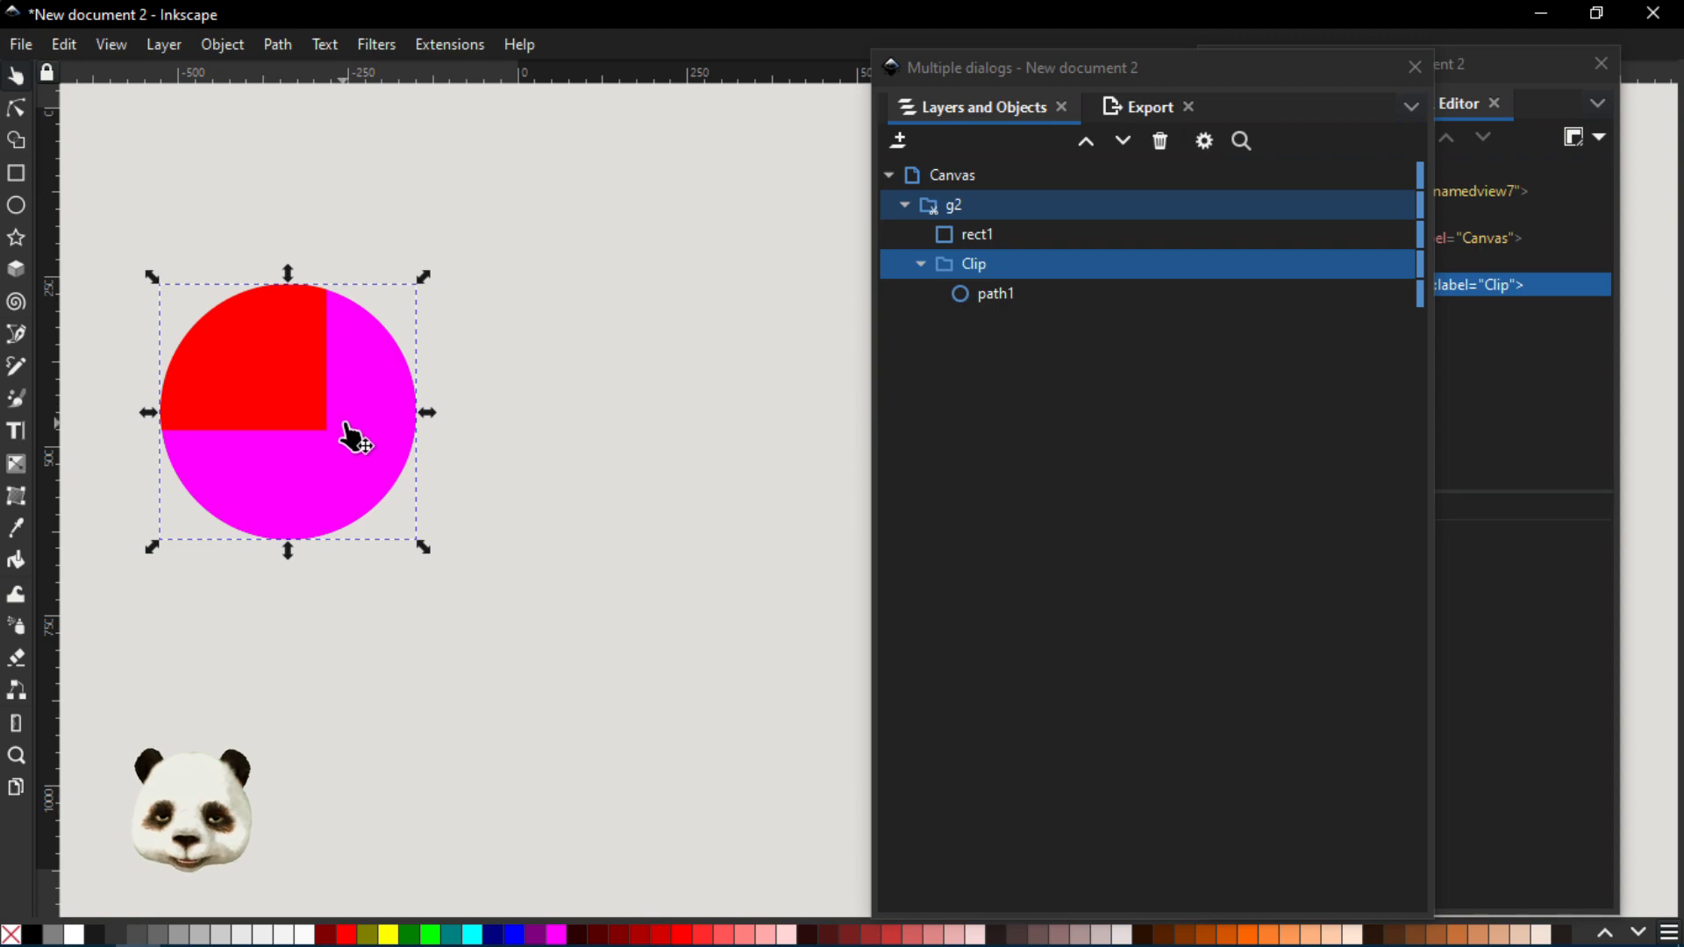
{"action": "key", "text": "ctrl+d"}
{"action": "left_click_drag", "start_coordinate": [347, 430], "coordinate": [646, 463]}
{"action": "key", "text": "ctrl+z"}
{"action": "key", "text": "ctrl+z"}
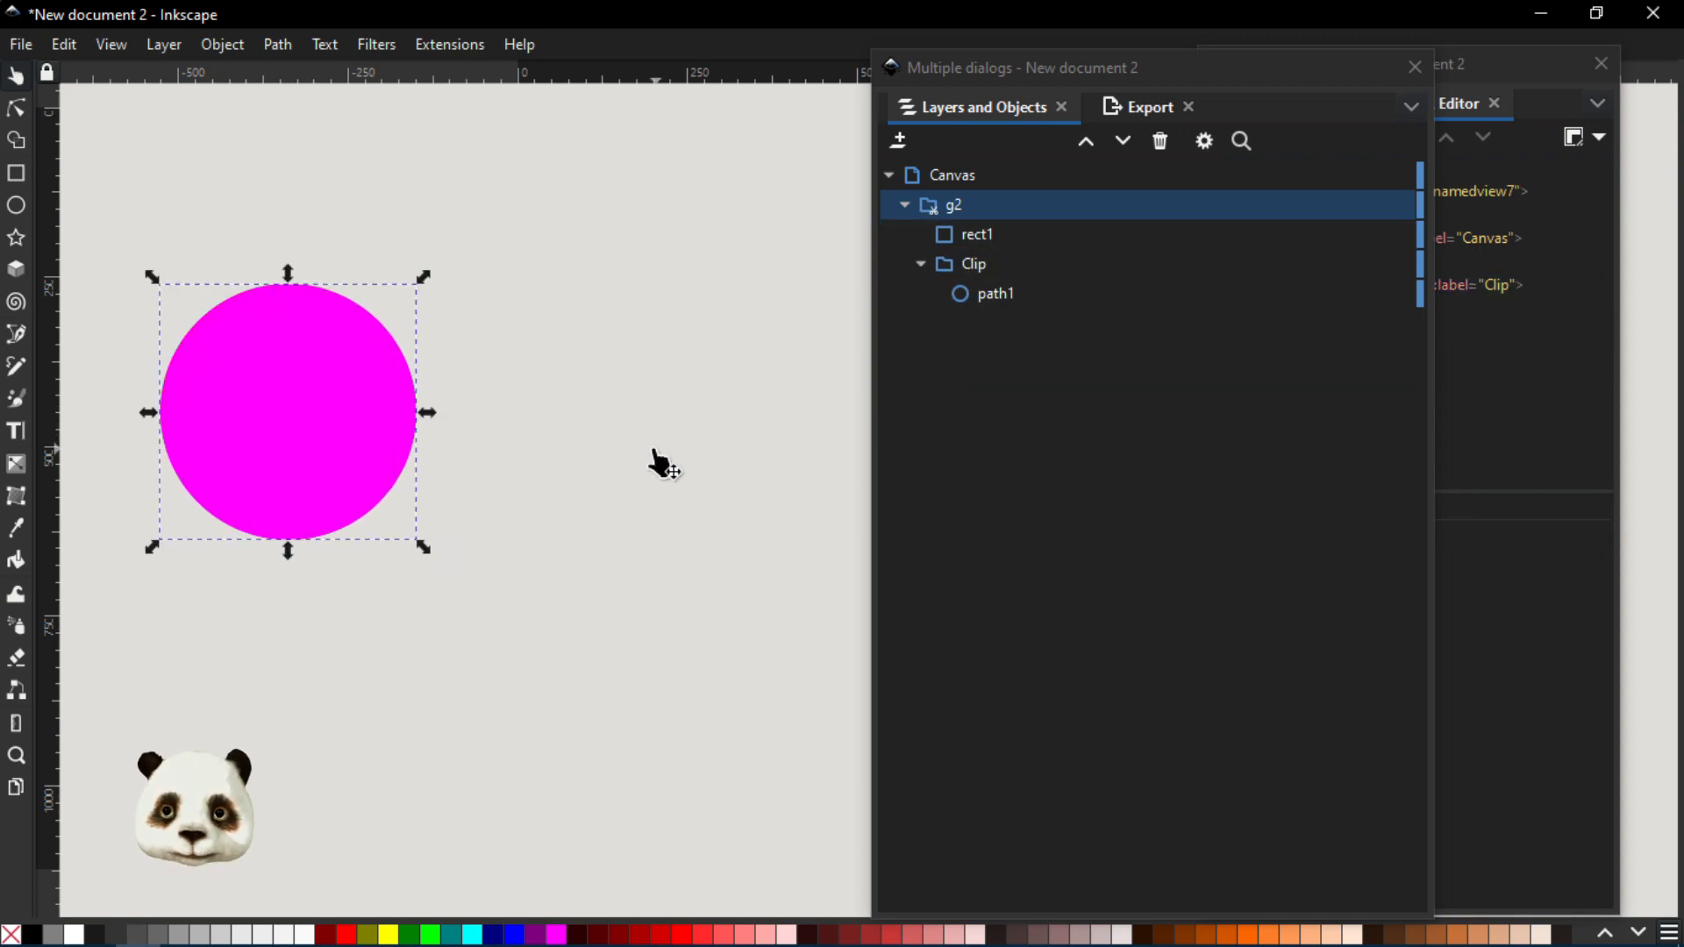
Duplicate the whole clip group g2 and place the copy beside the original, to its right on the canvas
{"action": "left_click", "coordinate": [278, 402]}
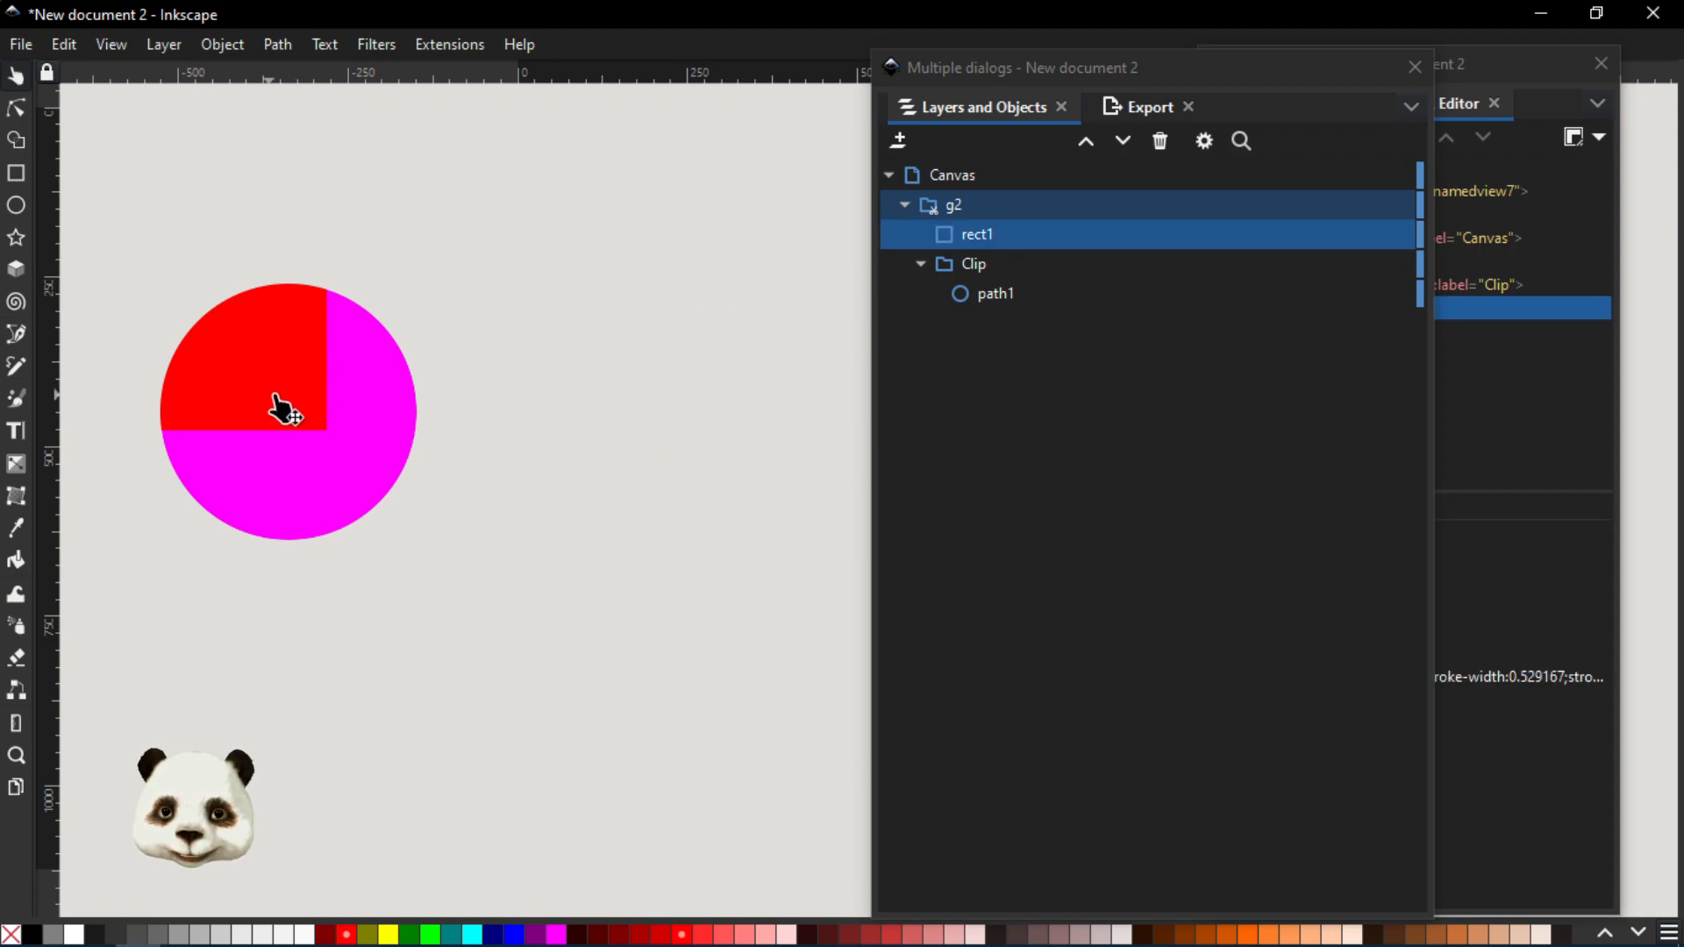
{"action": "left_click", "coordinate": [956, 202]}
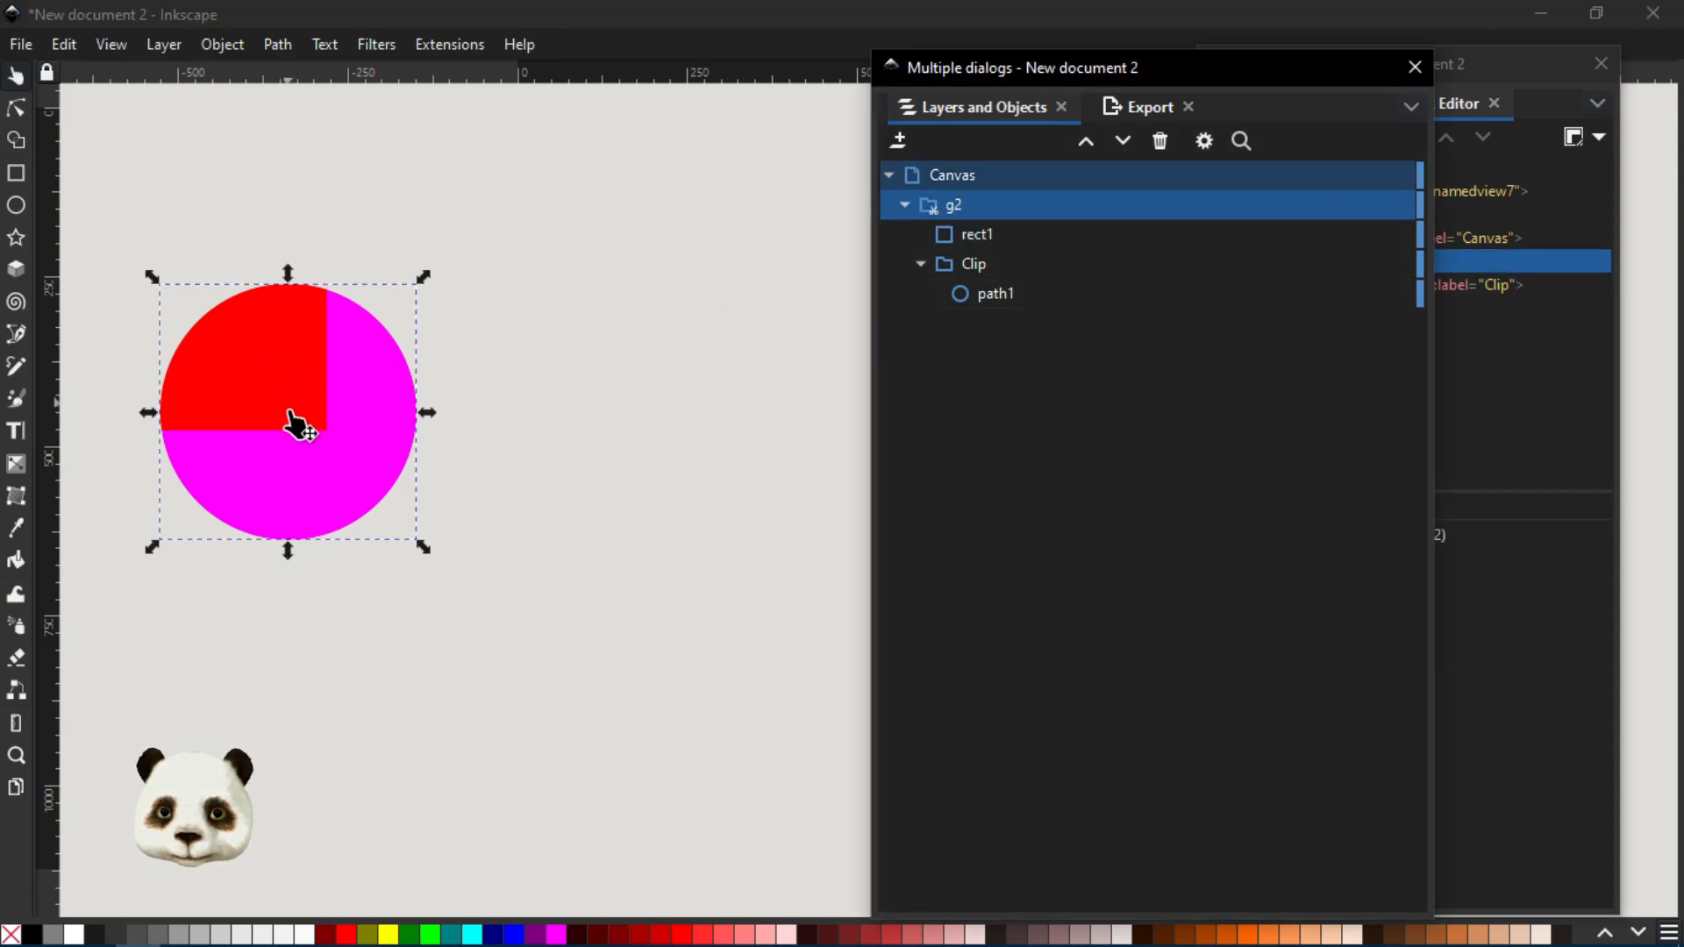
{"action": "key", "text": "ctrl+d"}
{"action": "left_click_drag", "start_coordinate": [292, 430], "coordinate": [691, 455]}
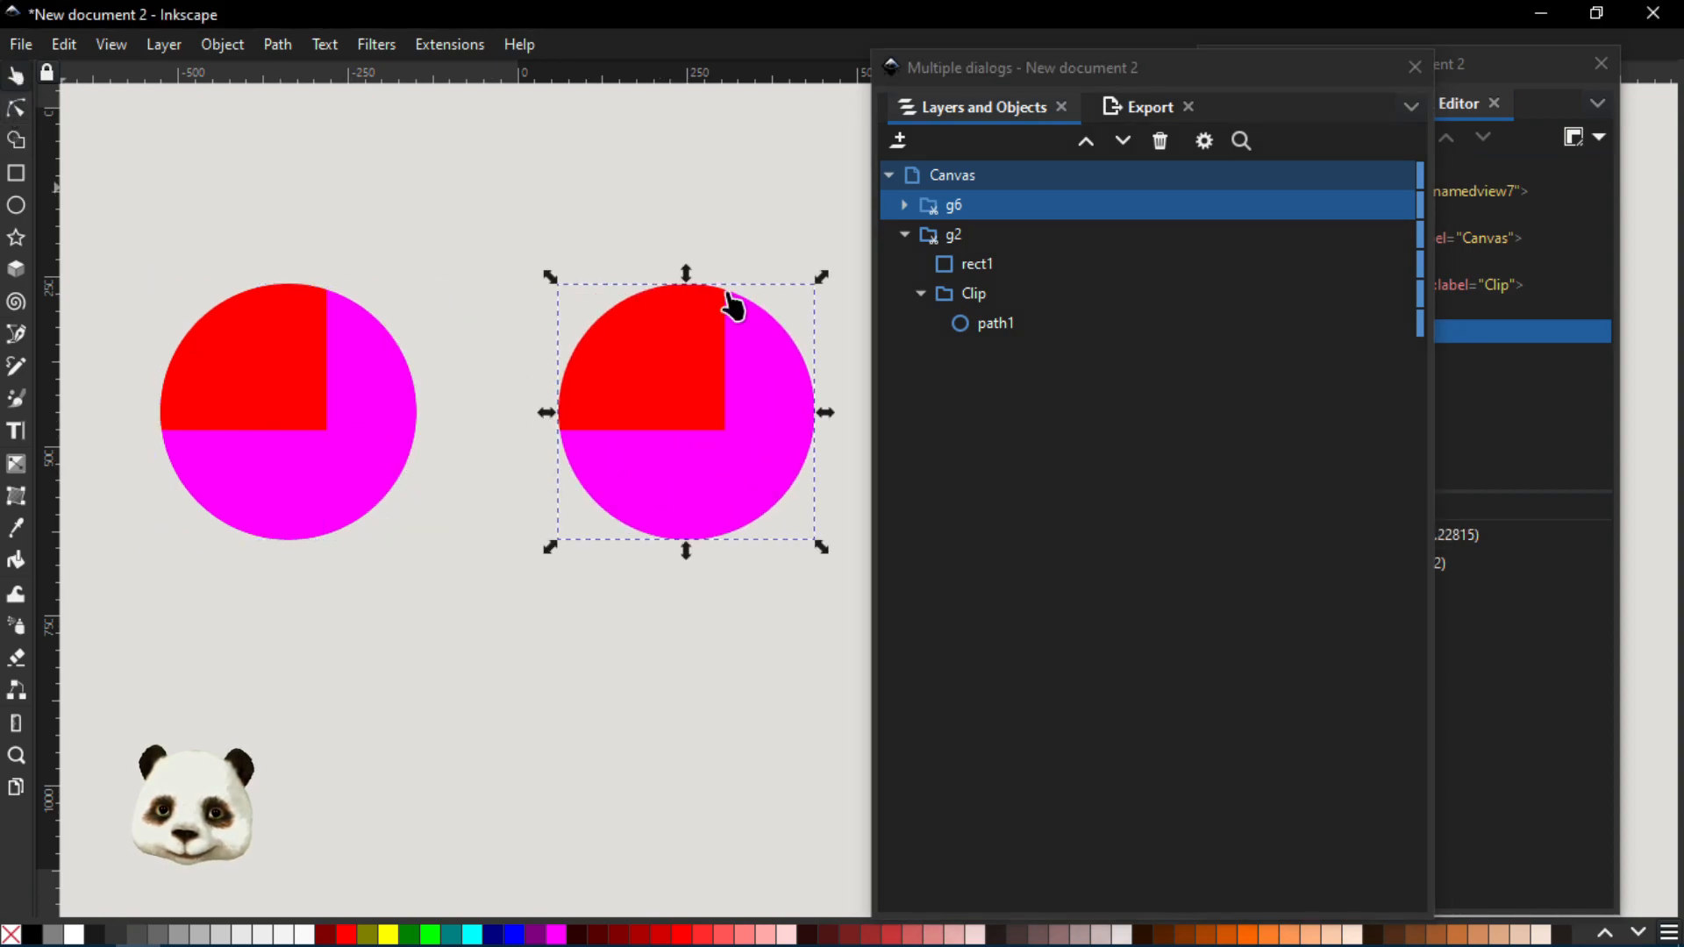
Examine the object hierarchy inside the duplicated group and its clip, and compare it with path1 in the original
{"action": "left_click", "coordinate": [904, 204]}
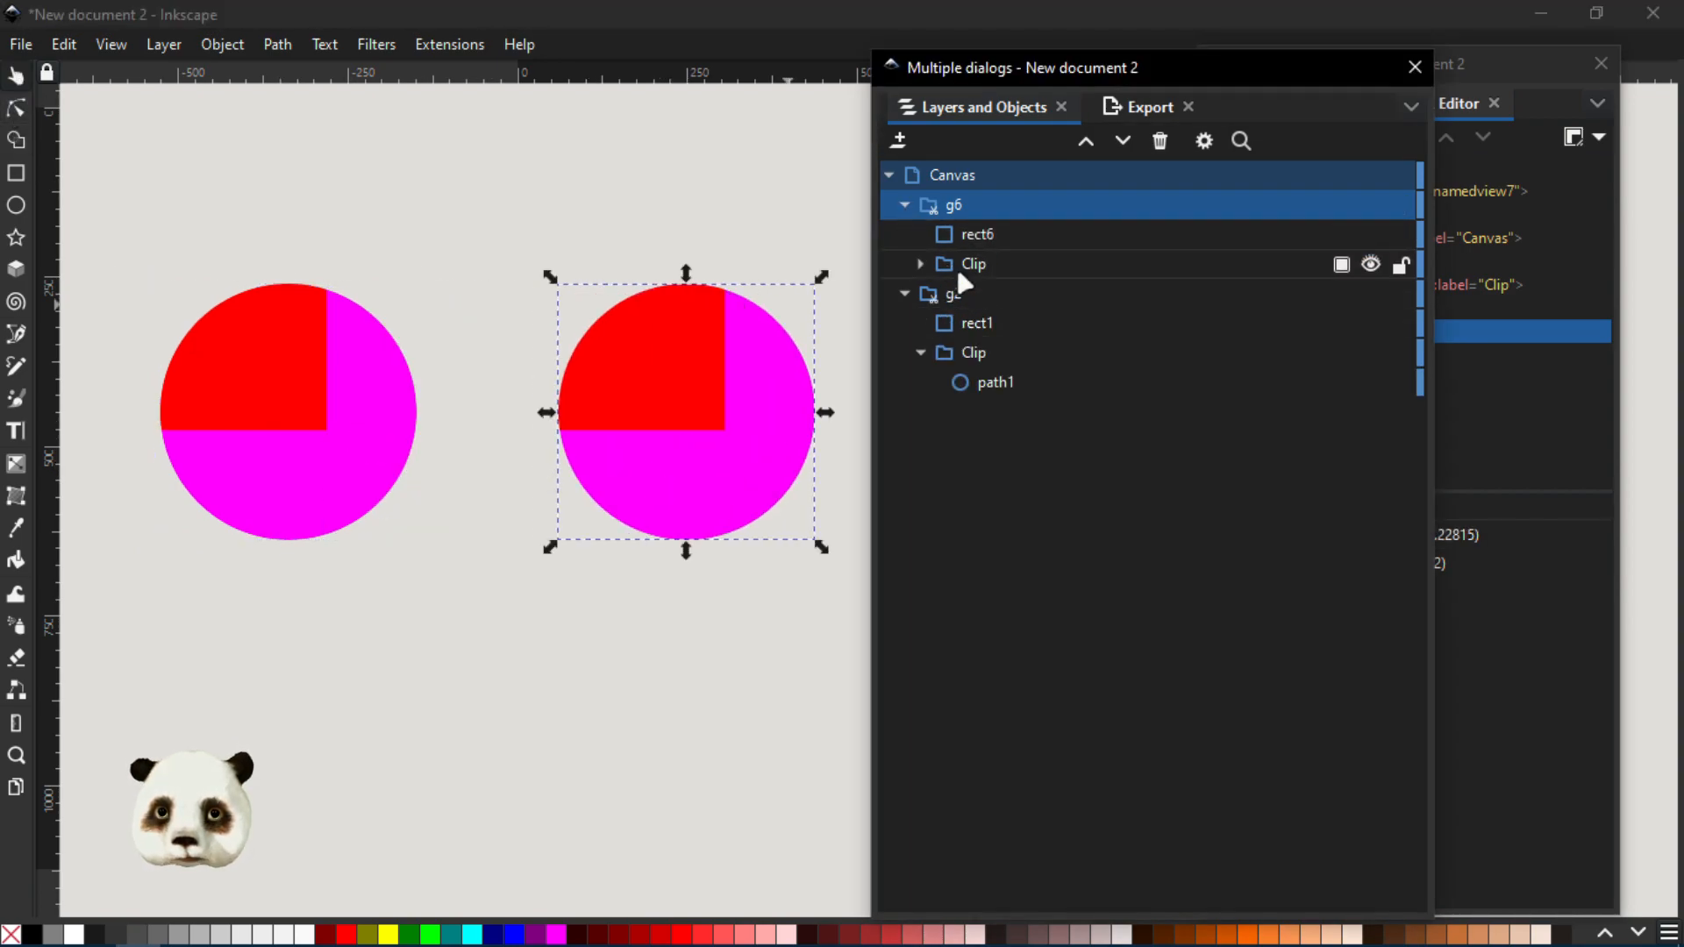
{"action": "left_click", "coordinate": [921, 264]}
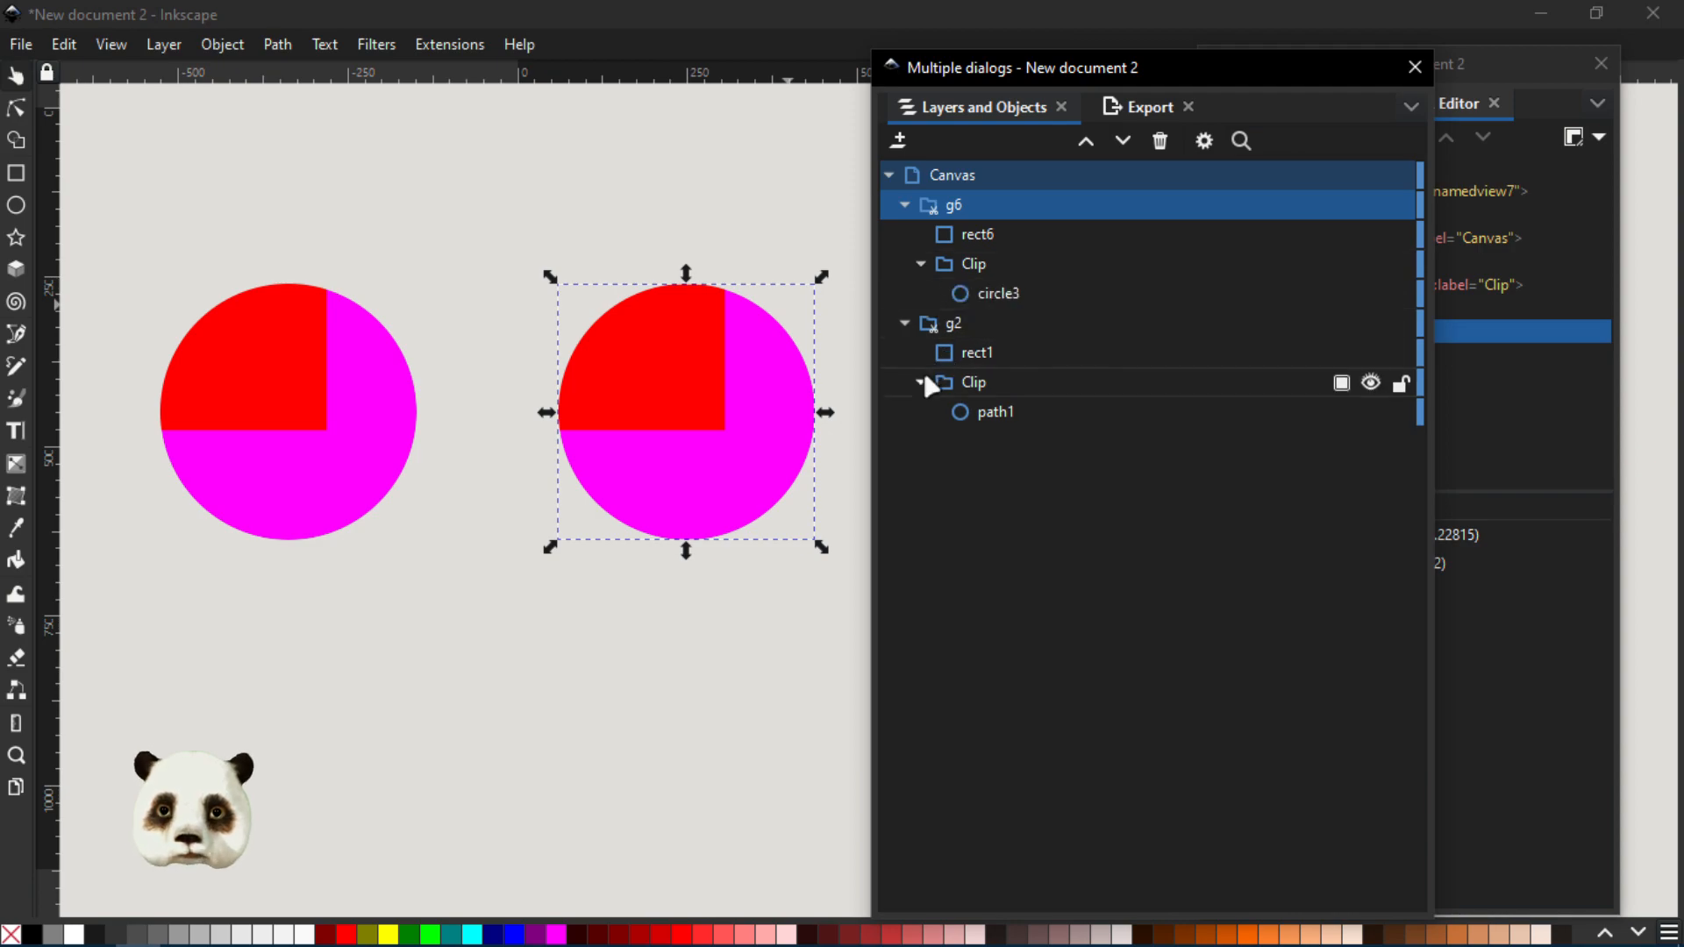
{"action": "left_click", "coordinate": [999, 411]}
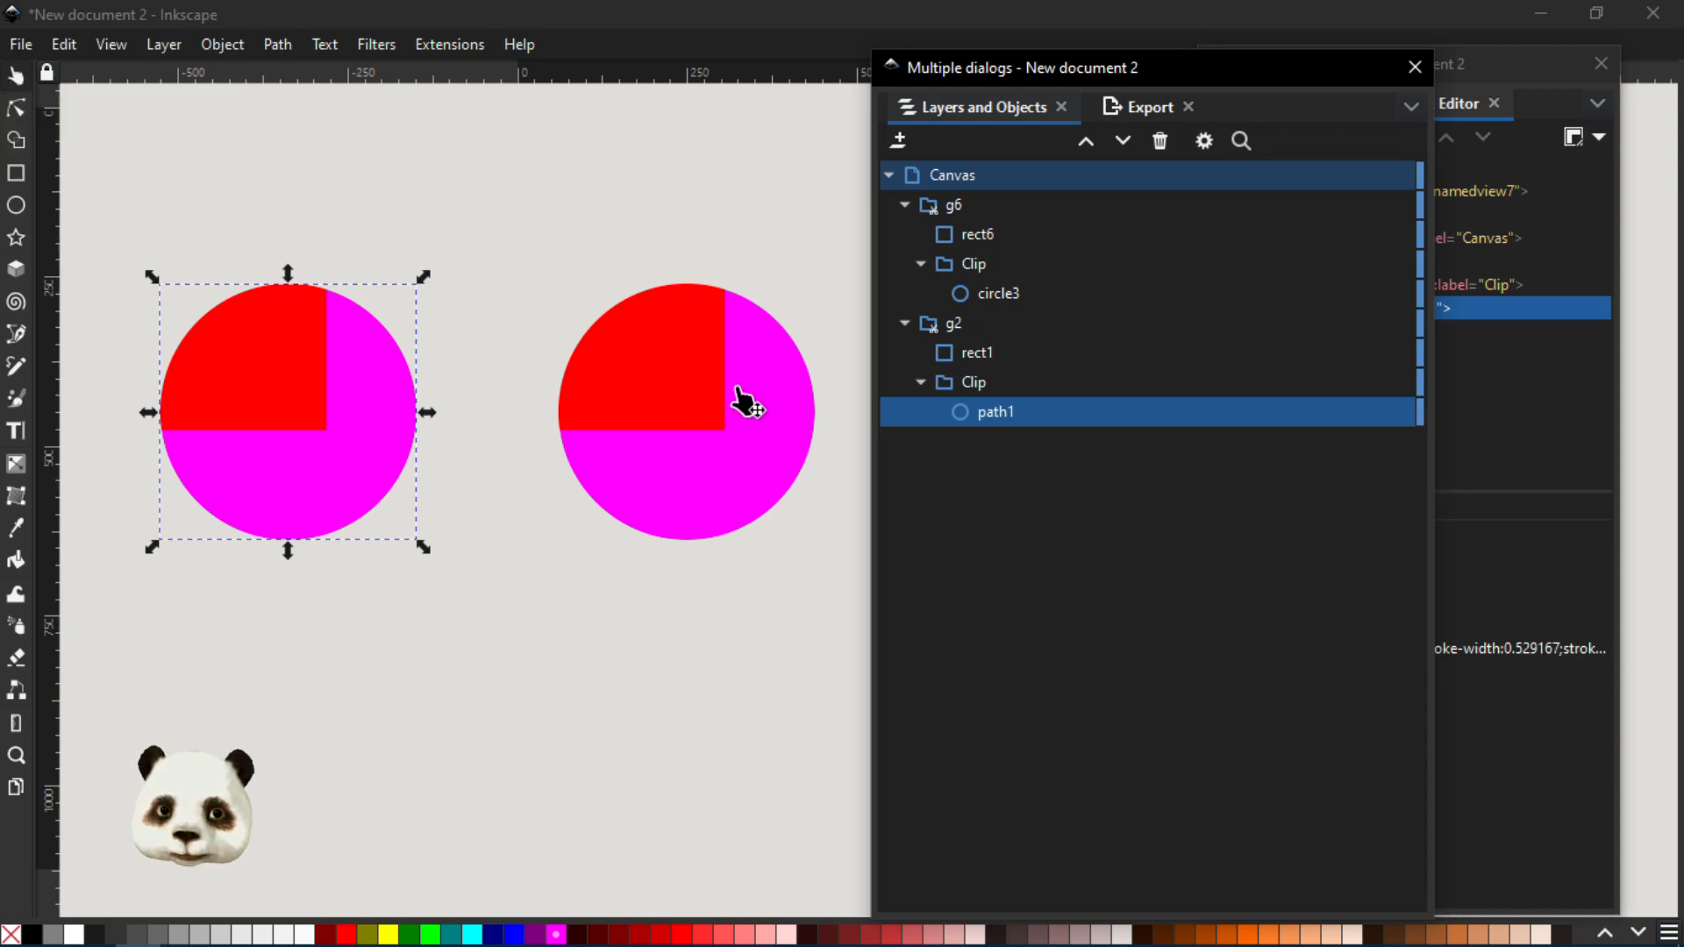
Try stretching the original group's Clip downward into a tall ellipse, and undo the stretch
{"action": "left_click", "coordinate": [968, 383]}
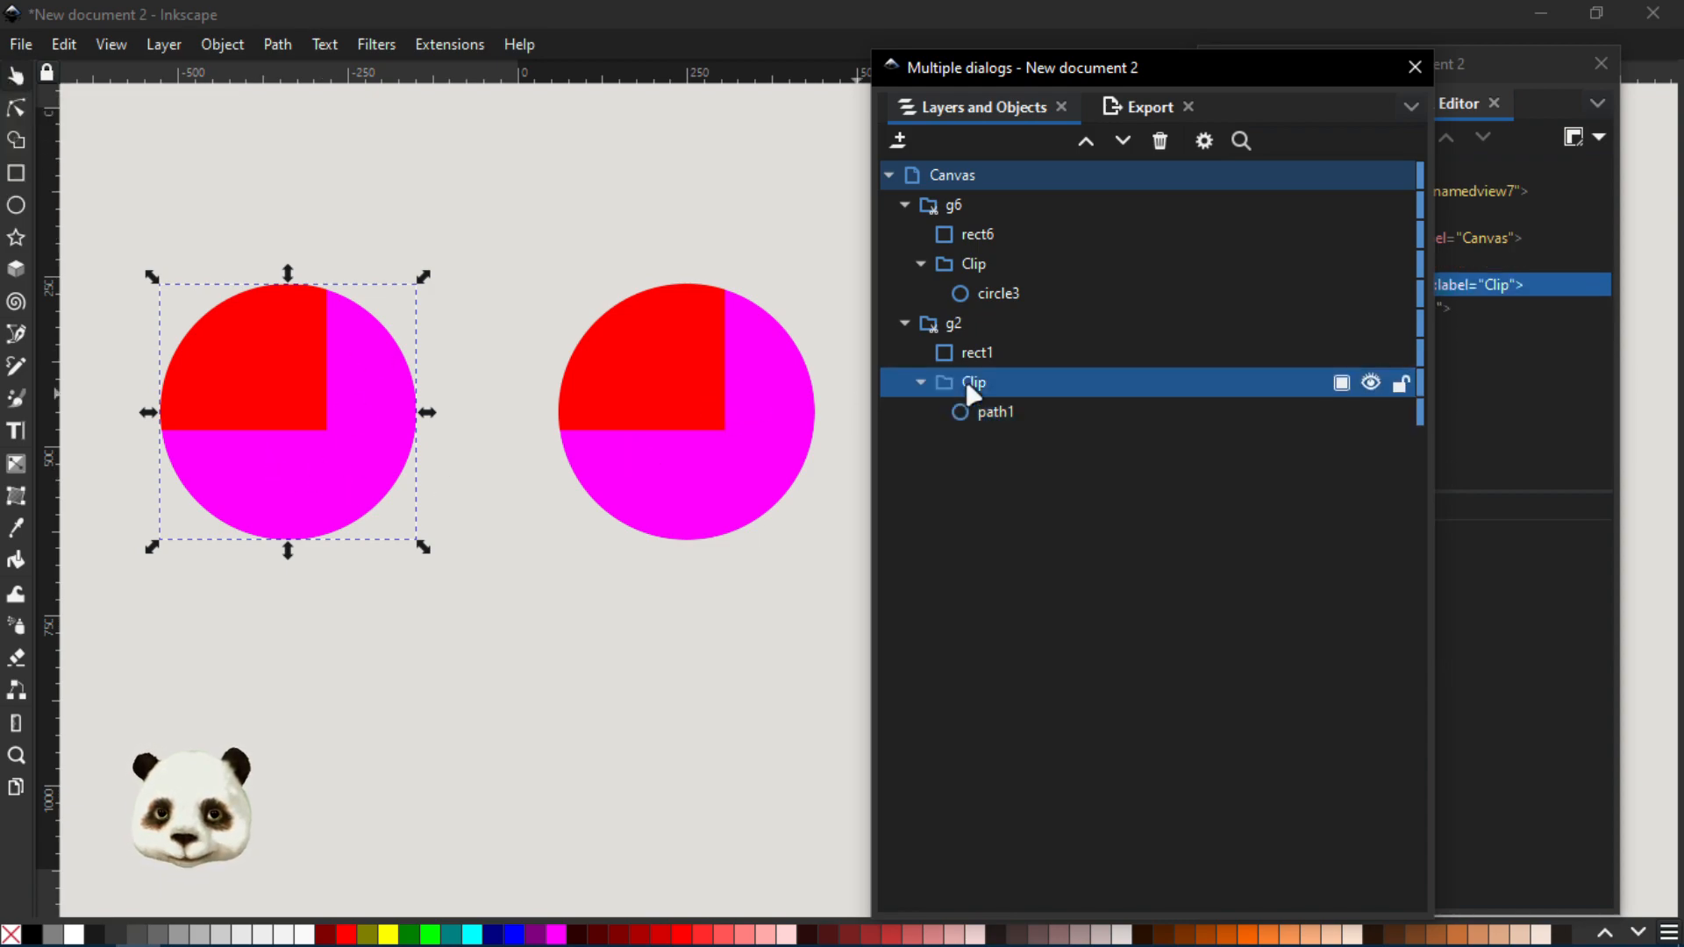
{"action": "left_click_drag", "start_coordinate": [289, 552], "coordinate": [291, 681]}
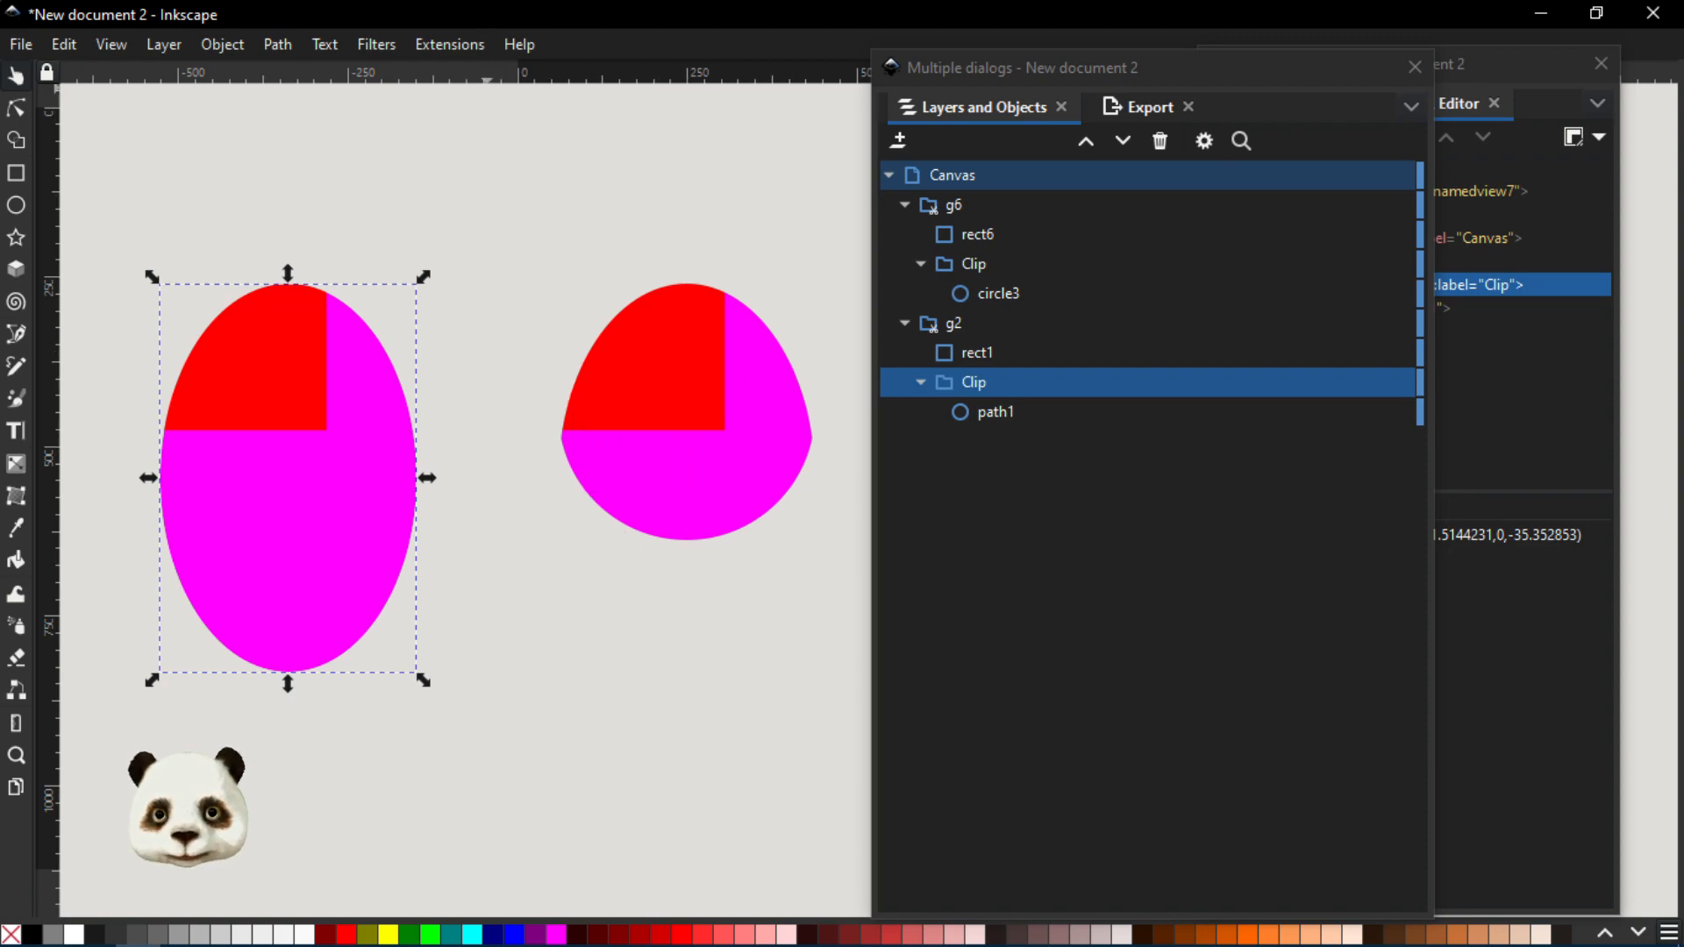
{"action": "key", "text": "ctrl+z"}
Duplicate the original clip group g2 again and place the copy directly below the original
{"action": "left_click_drag", "start_coordinate": [530, 300], "coordinate": [509, 260]}
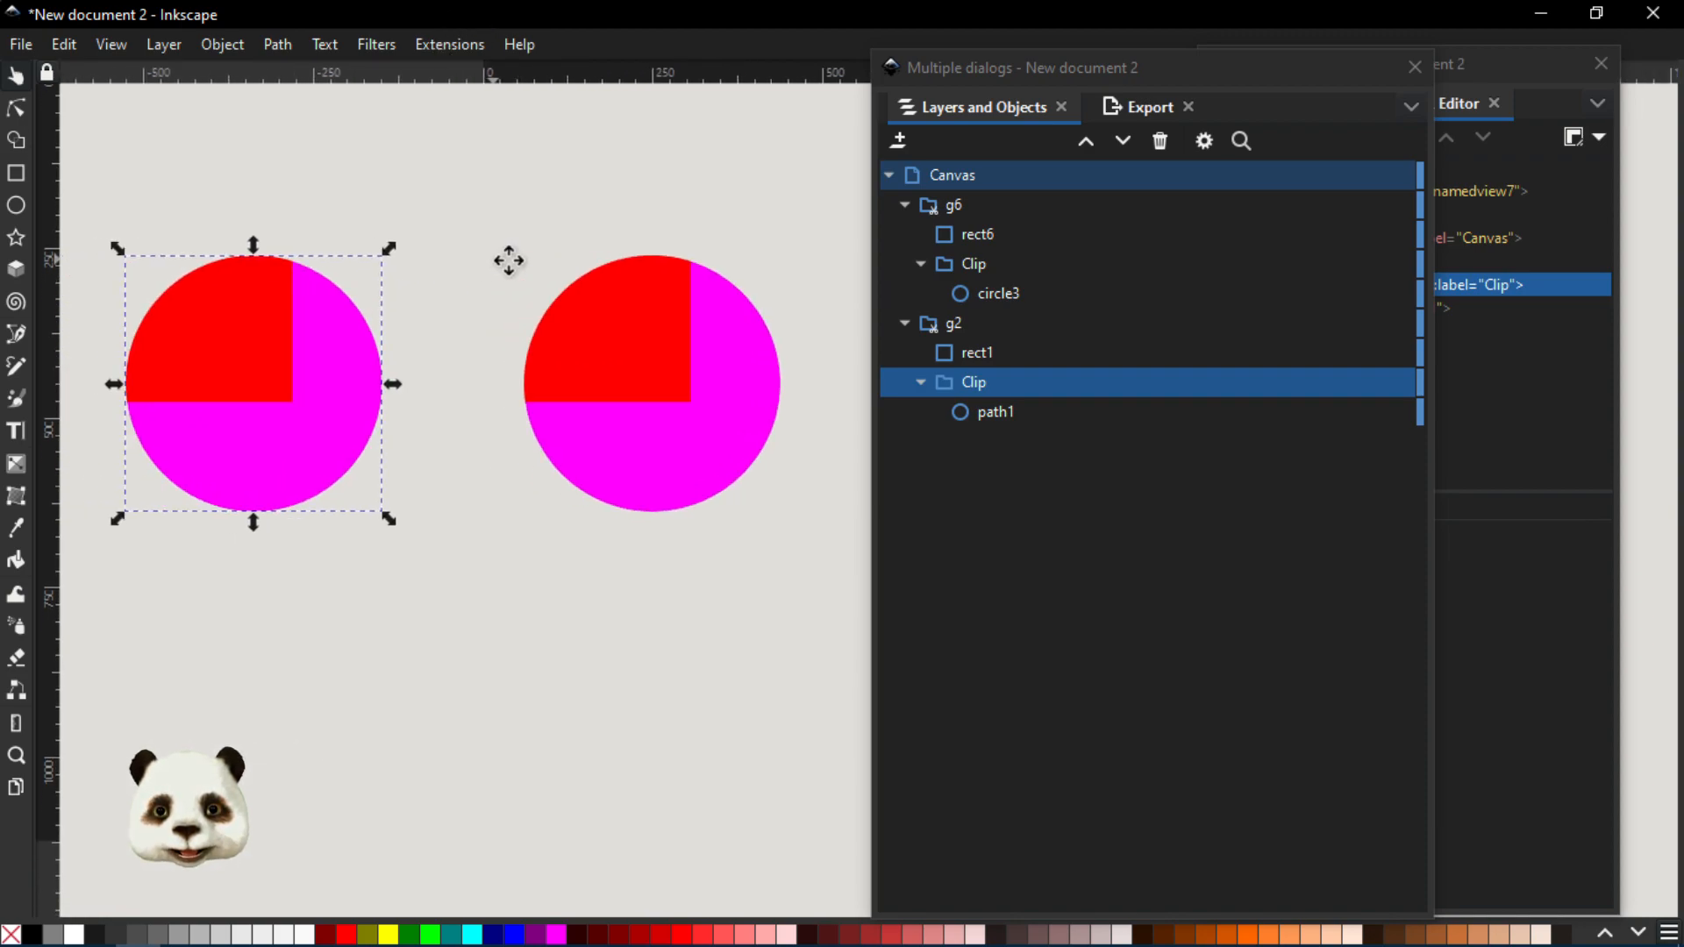
{"action": "left_click", "coordinate": [631, 426]}
{"action": "left_click", "coordinate": [316, 428]}
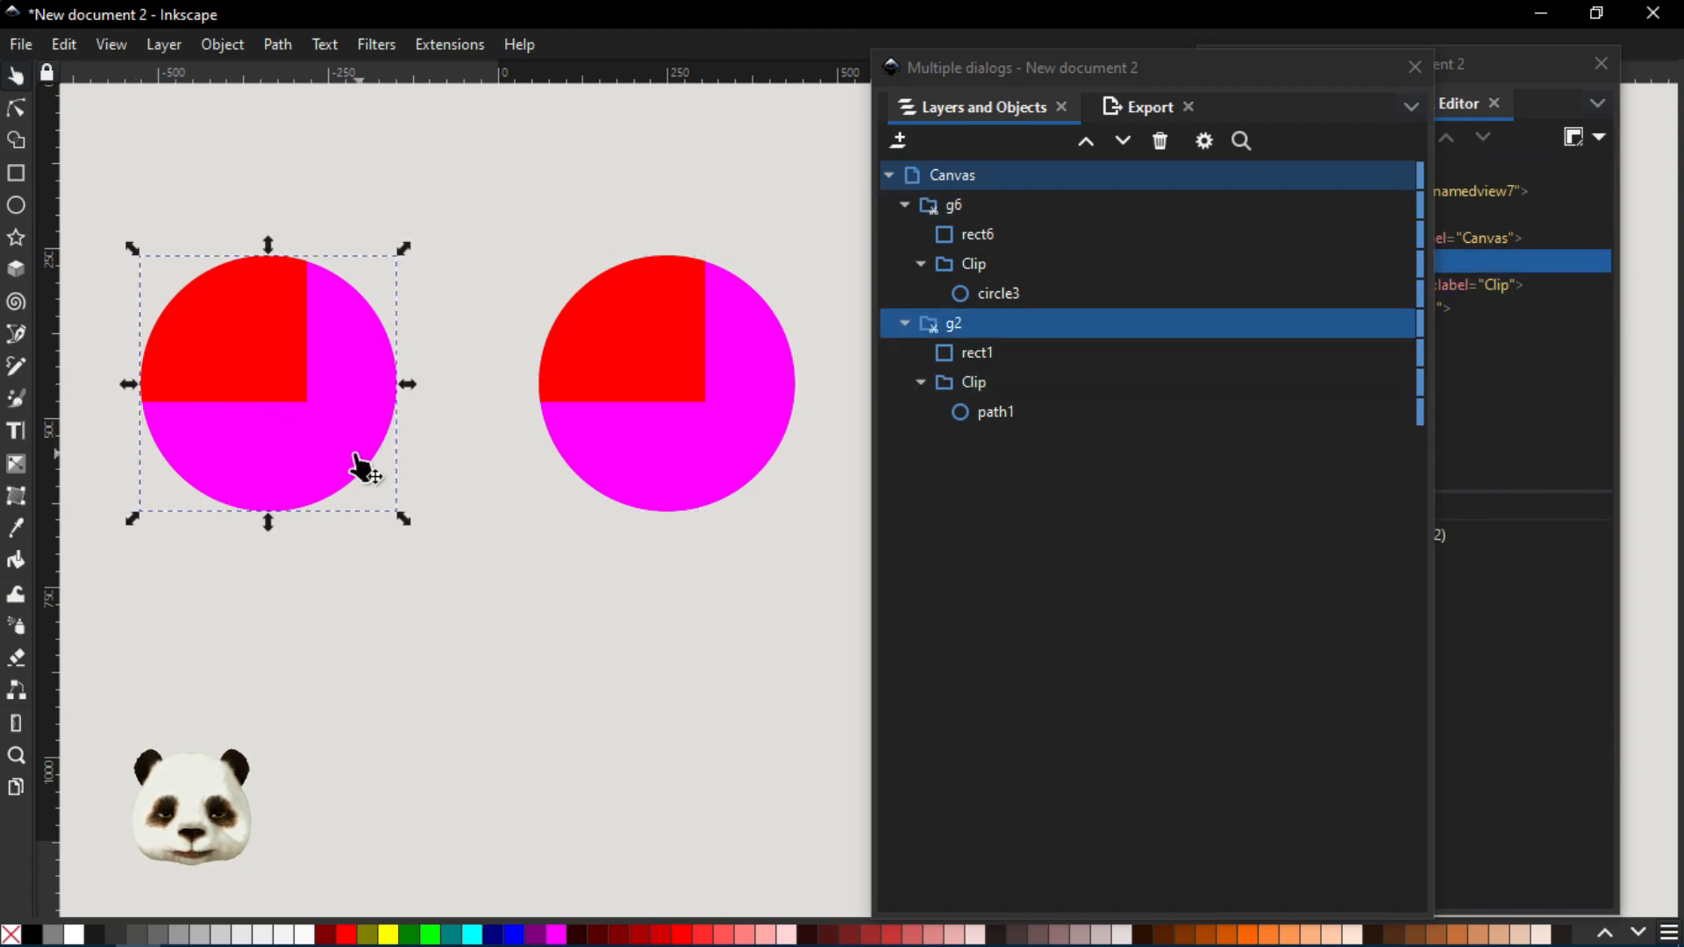
{"action": "key", "text": "ctrl+d"}
{"action": "left_click_drag", "start_coordinate": [293, 403], "coordinate": [275, 772]}
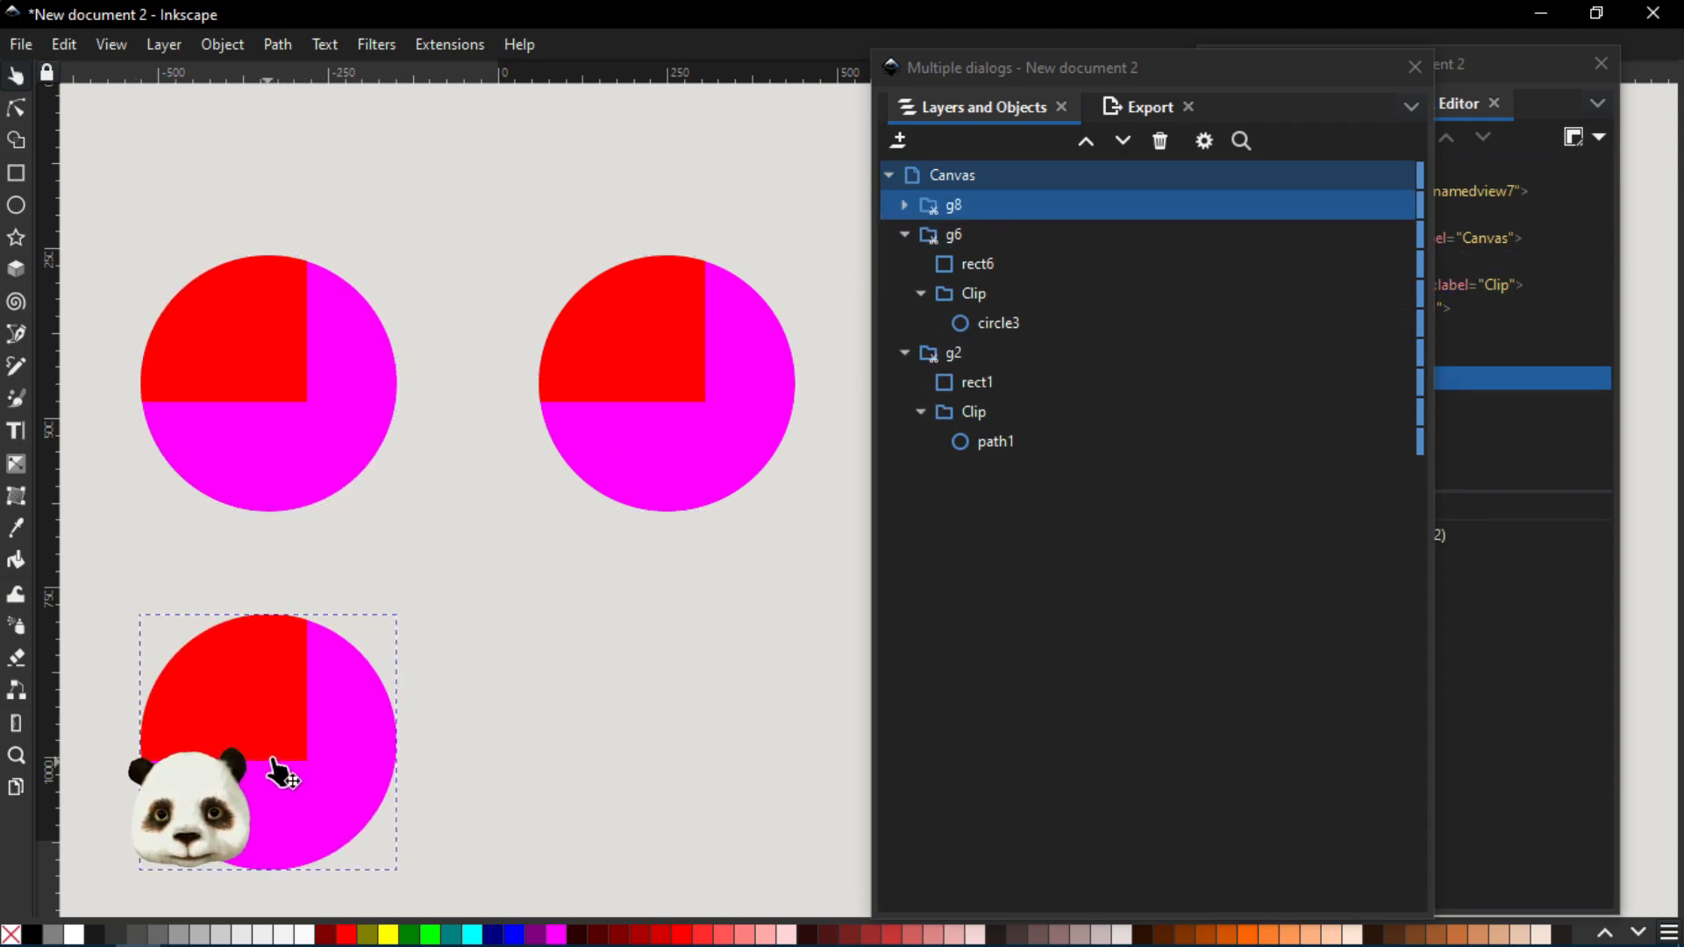
Release the clip from the lower duplicate, and inspect the released clone alongside path1 in the original group
{"action": "right_click", "coordinate": [303, 765]}
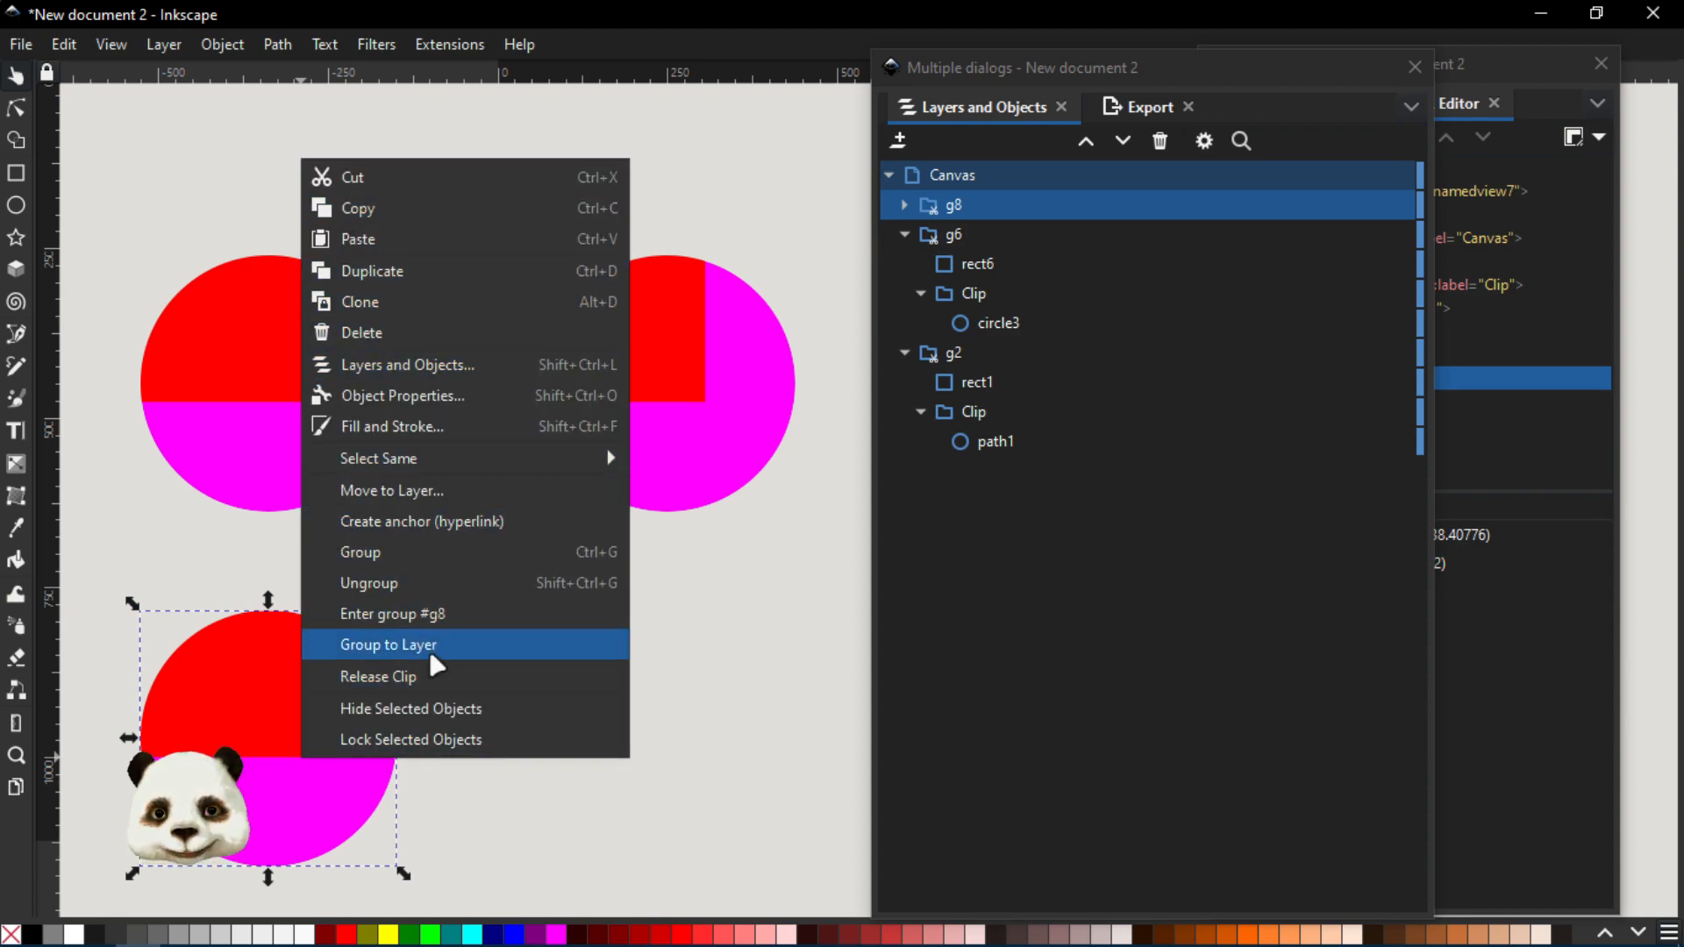
{"action": "left_click", "coordinate": [426, 675]}
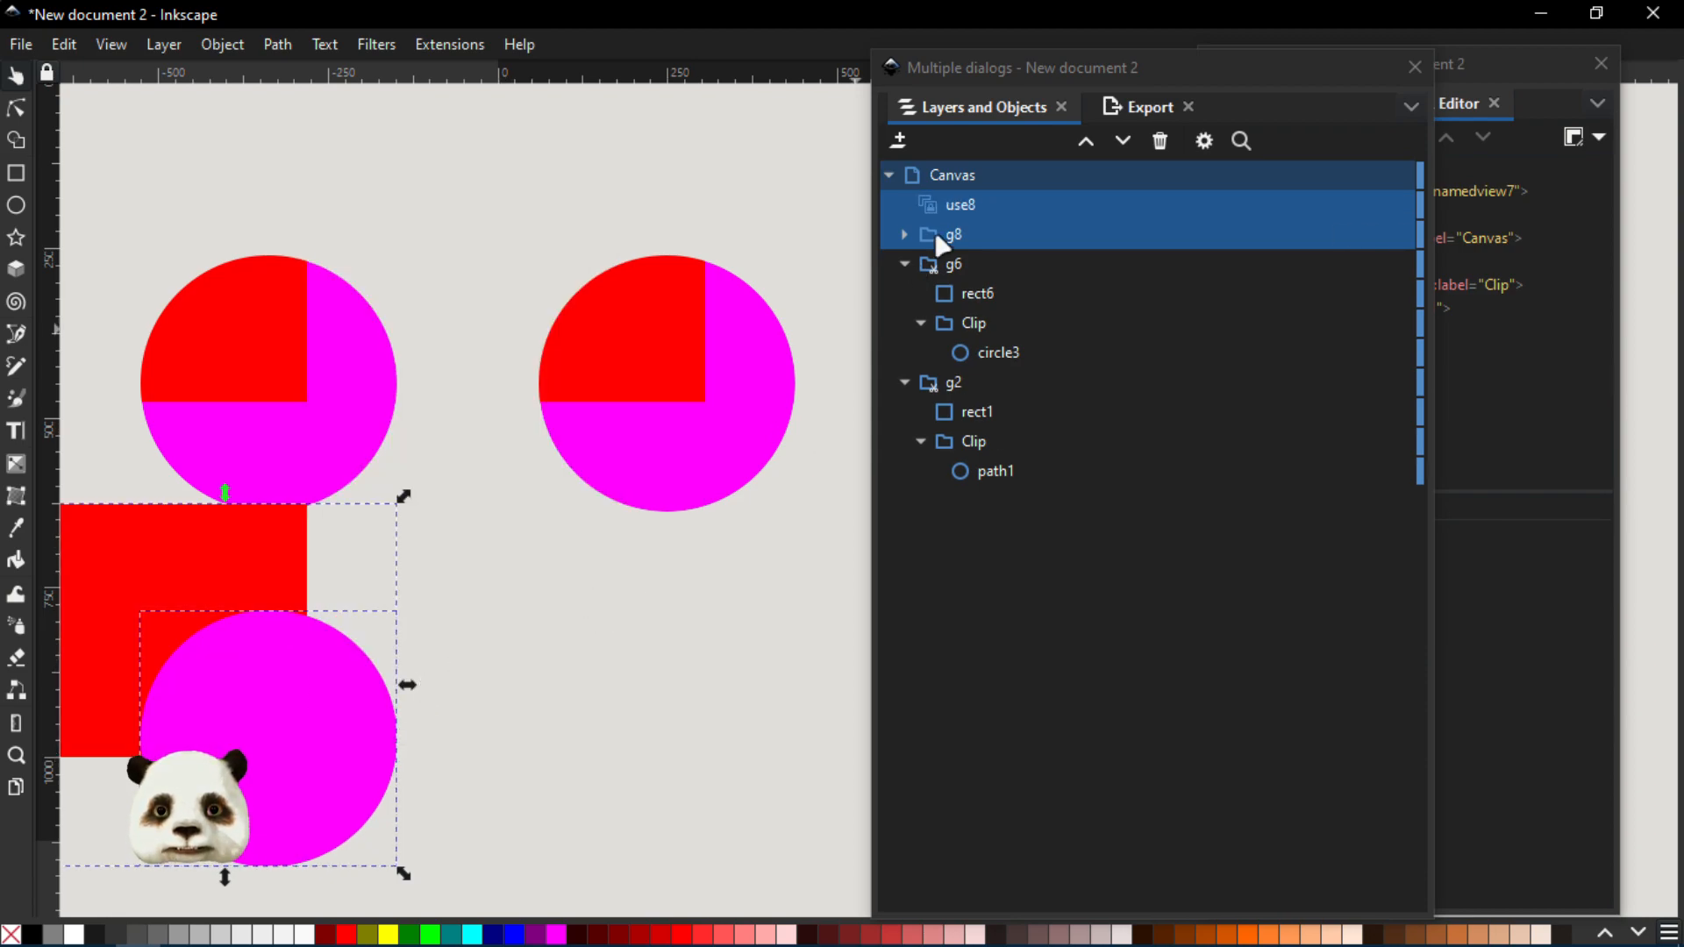
{"action": "left_click", "coordinate": [905, 235]}
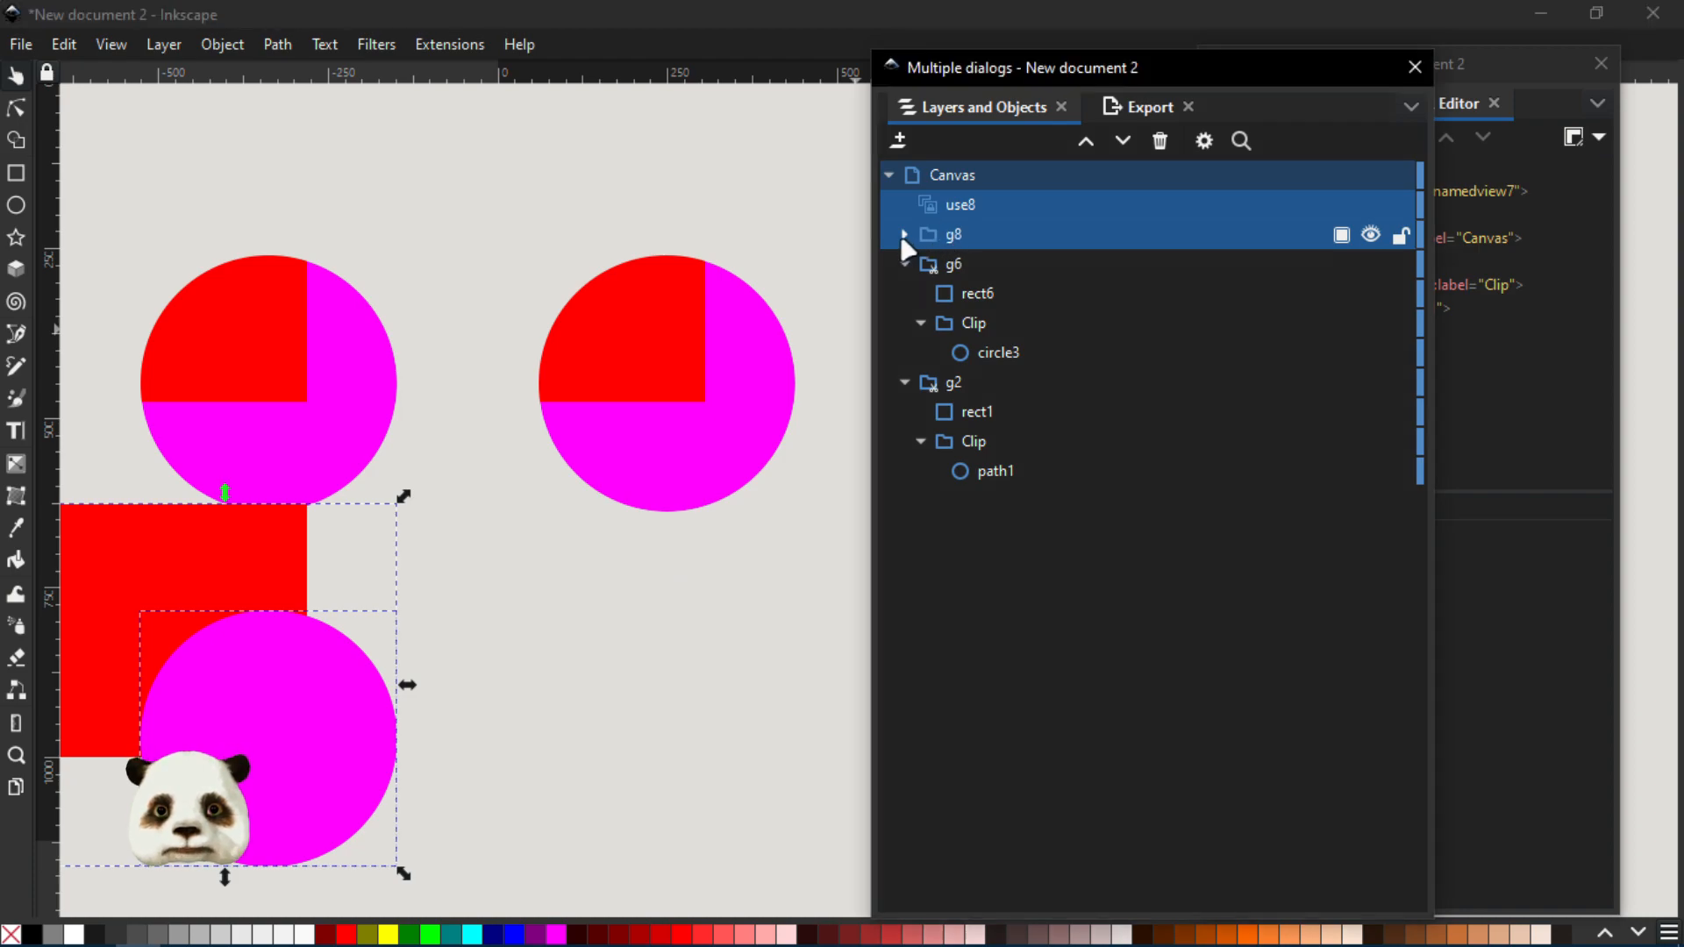
{"action": "left_click", "coordinate": [956, 203]}
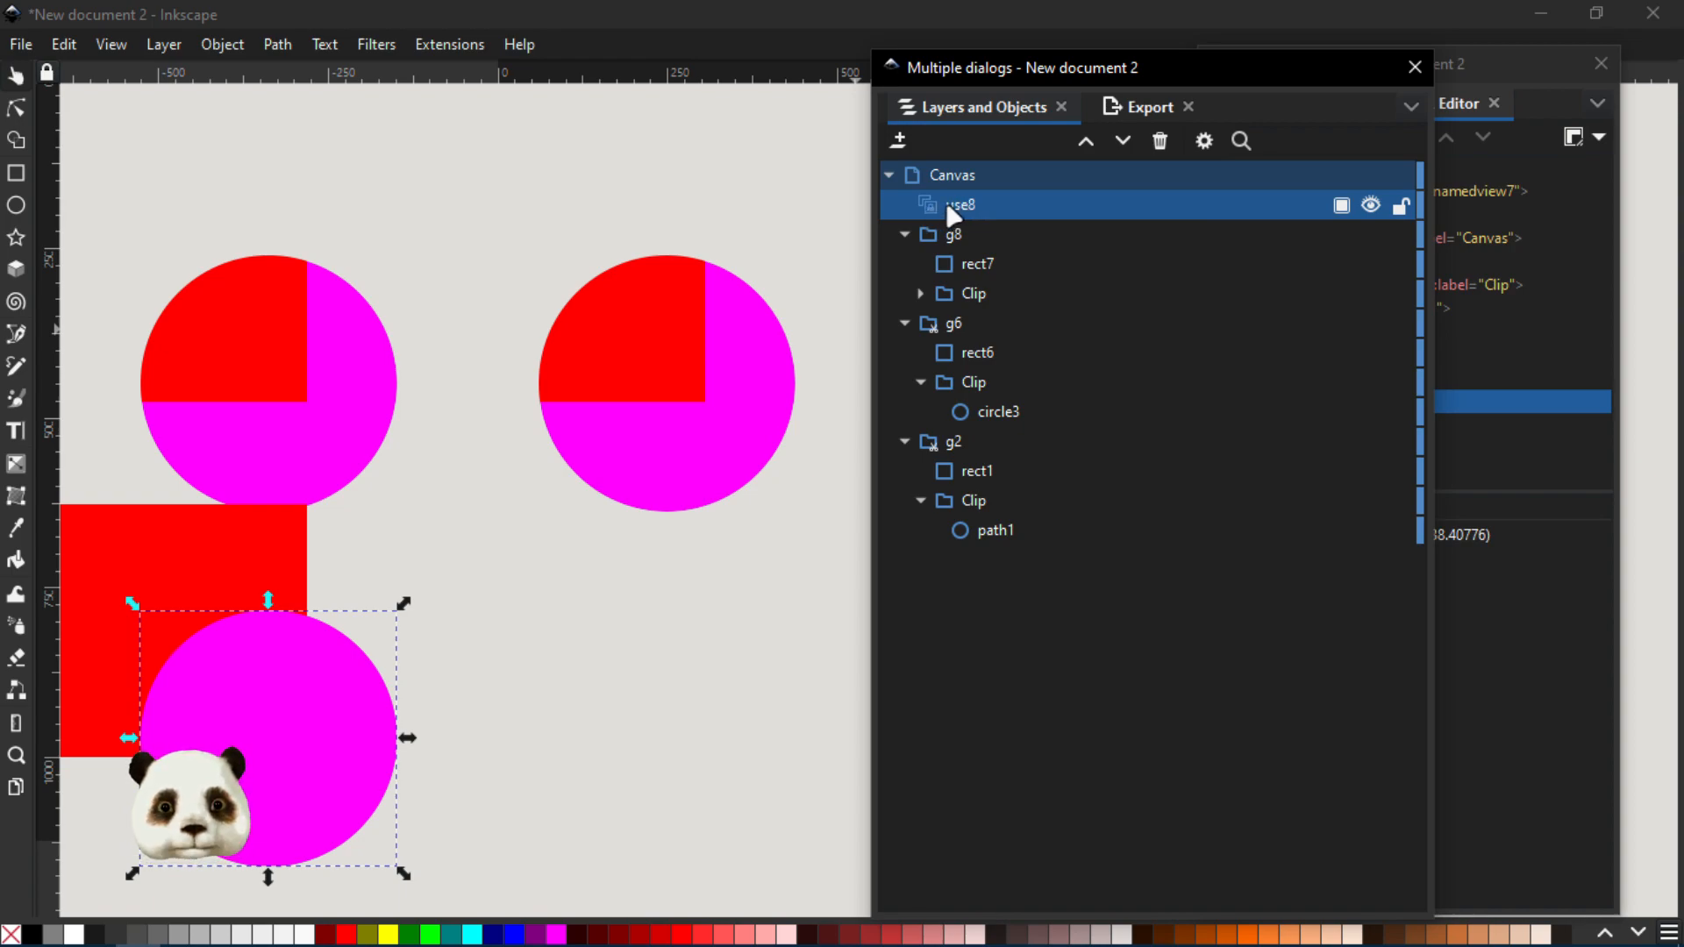
{"action": "left_click", "coordinate": [993, 532]}
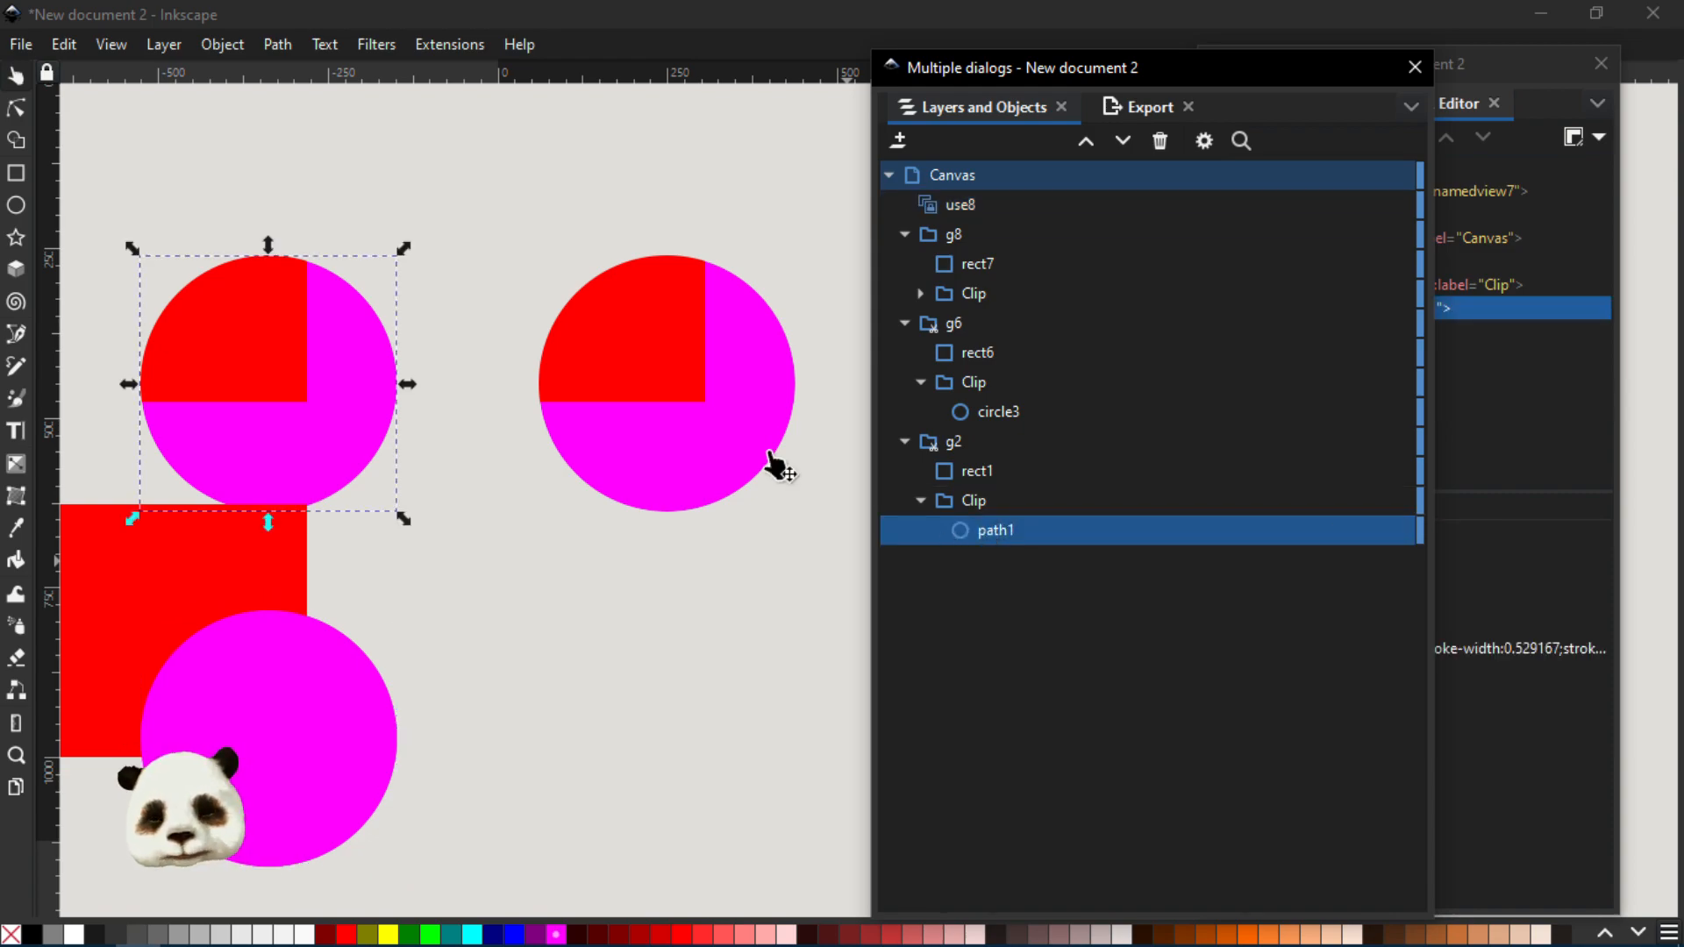
Delete the released clone and the unclipped lower duplicate group below the original clip group
{"action": "left_click_drag", "start_coordinate": [538, 602], "coordinate": [665, 537]}
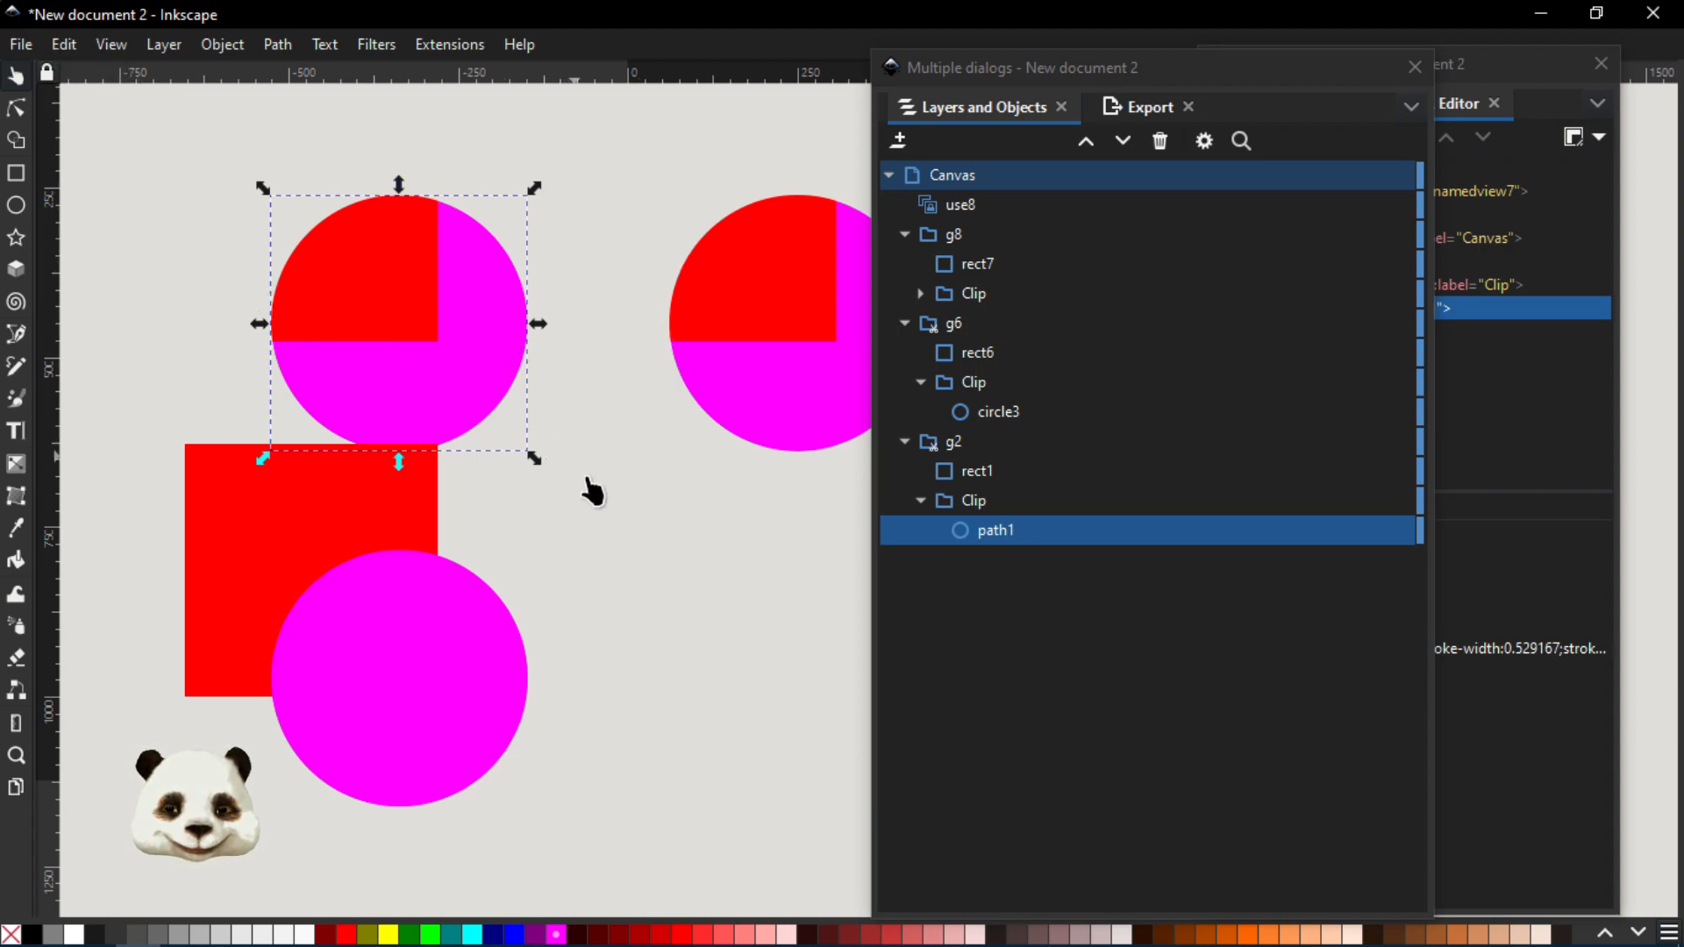
{"action": "left_click_drag", "start_coordinate": [634, 487], "coordinate": [146, 864]}
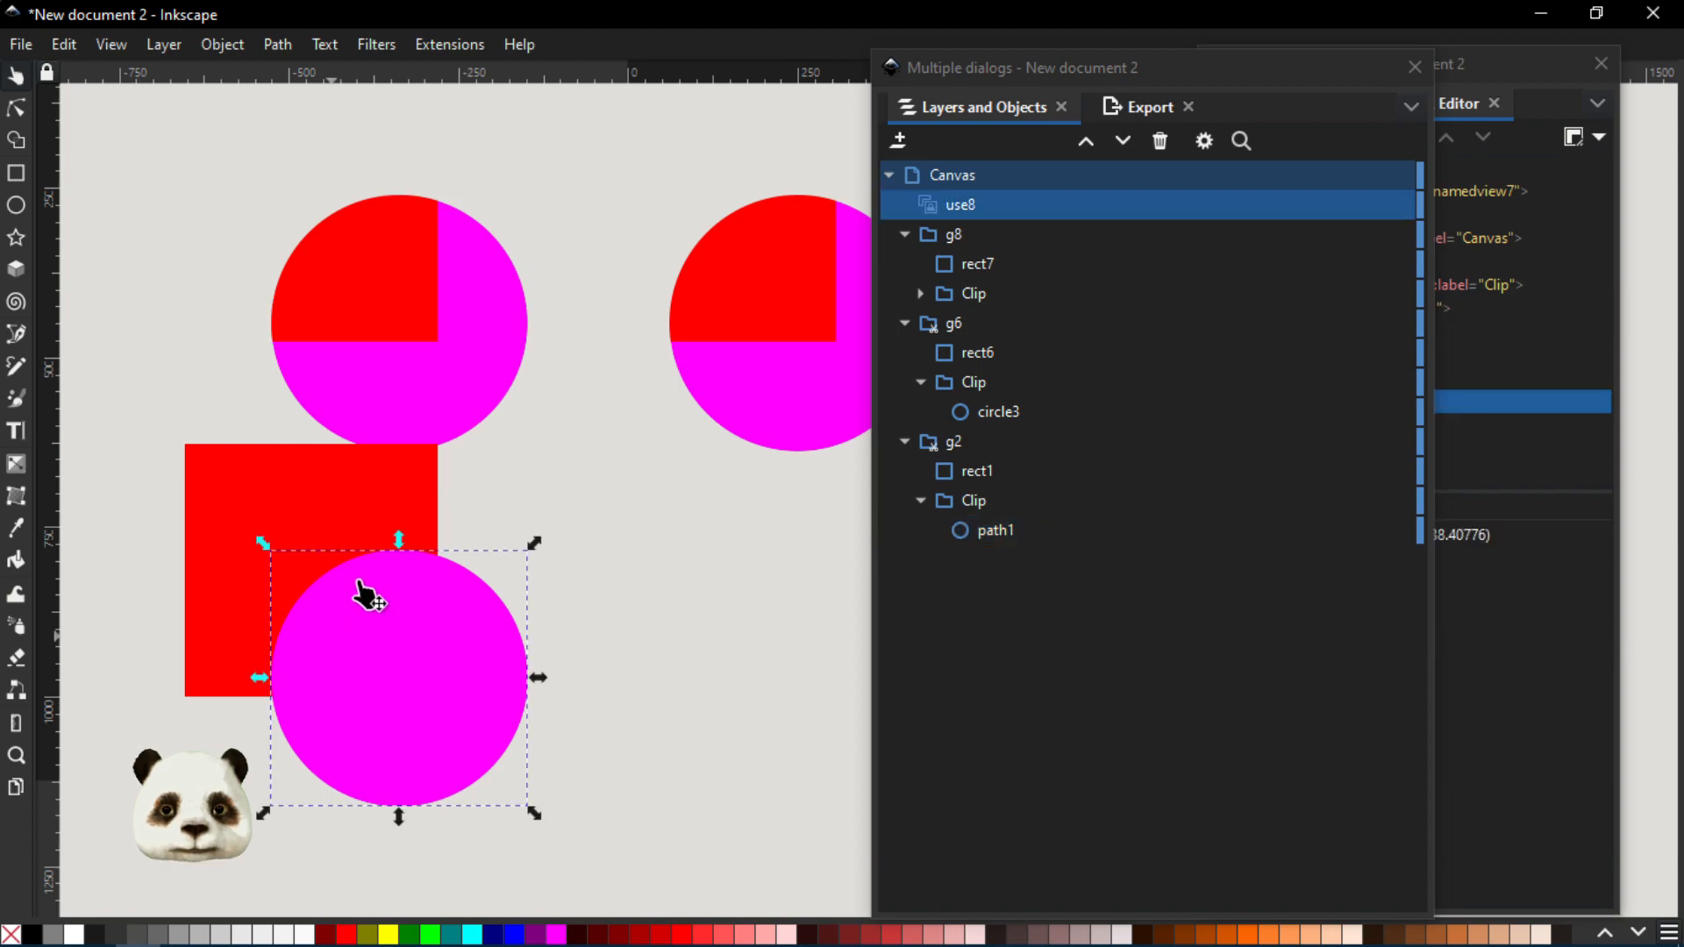
{"action": "left_click", "coordinate": [256, 504], "text": "shift"}
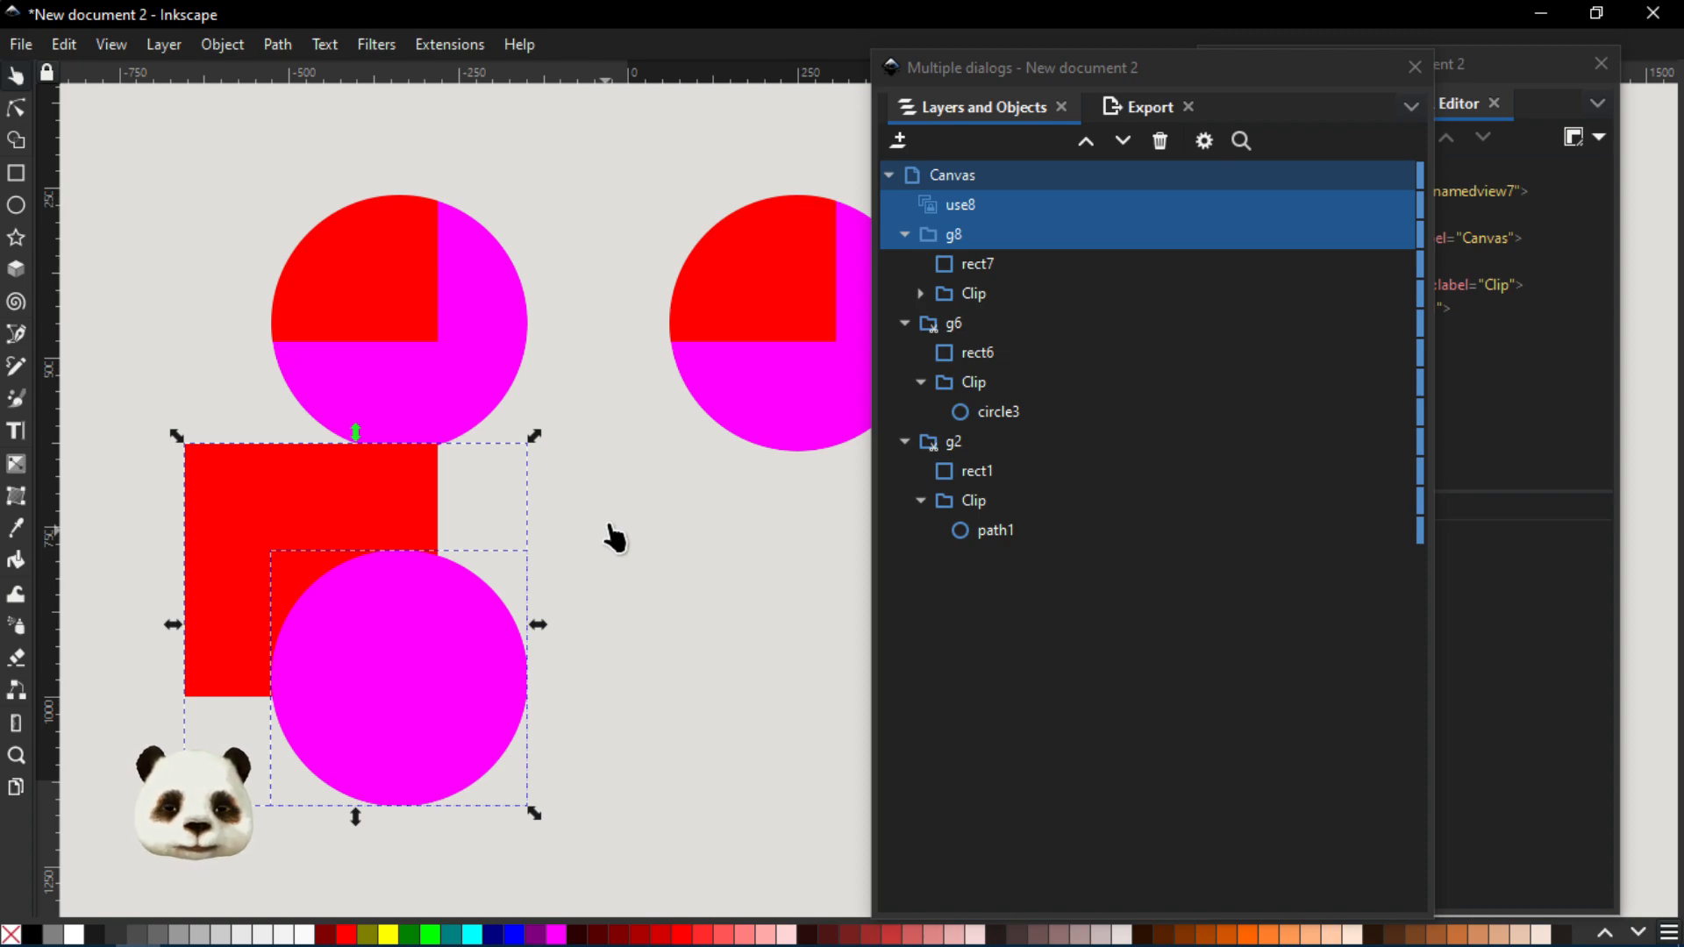
{"action": "key", "text": "Delete"}
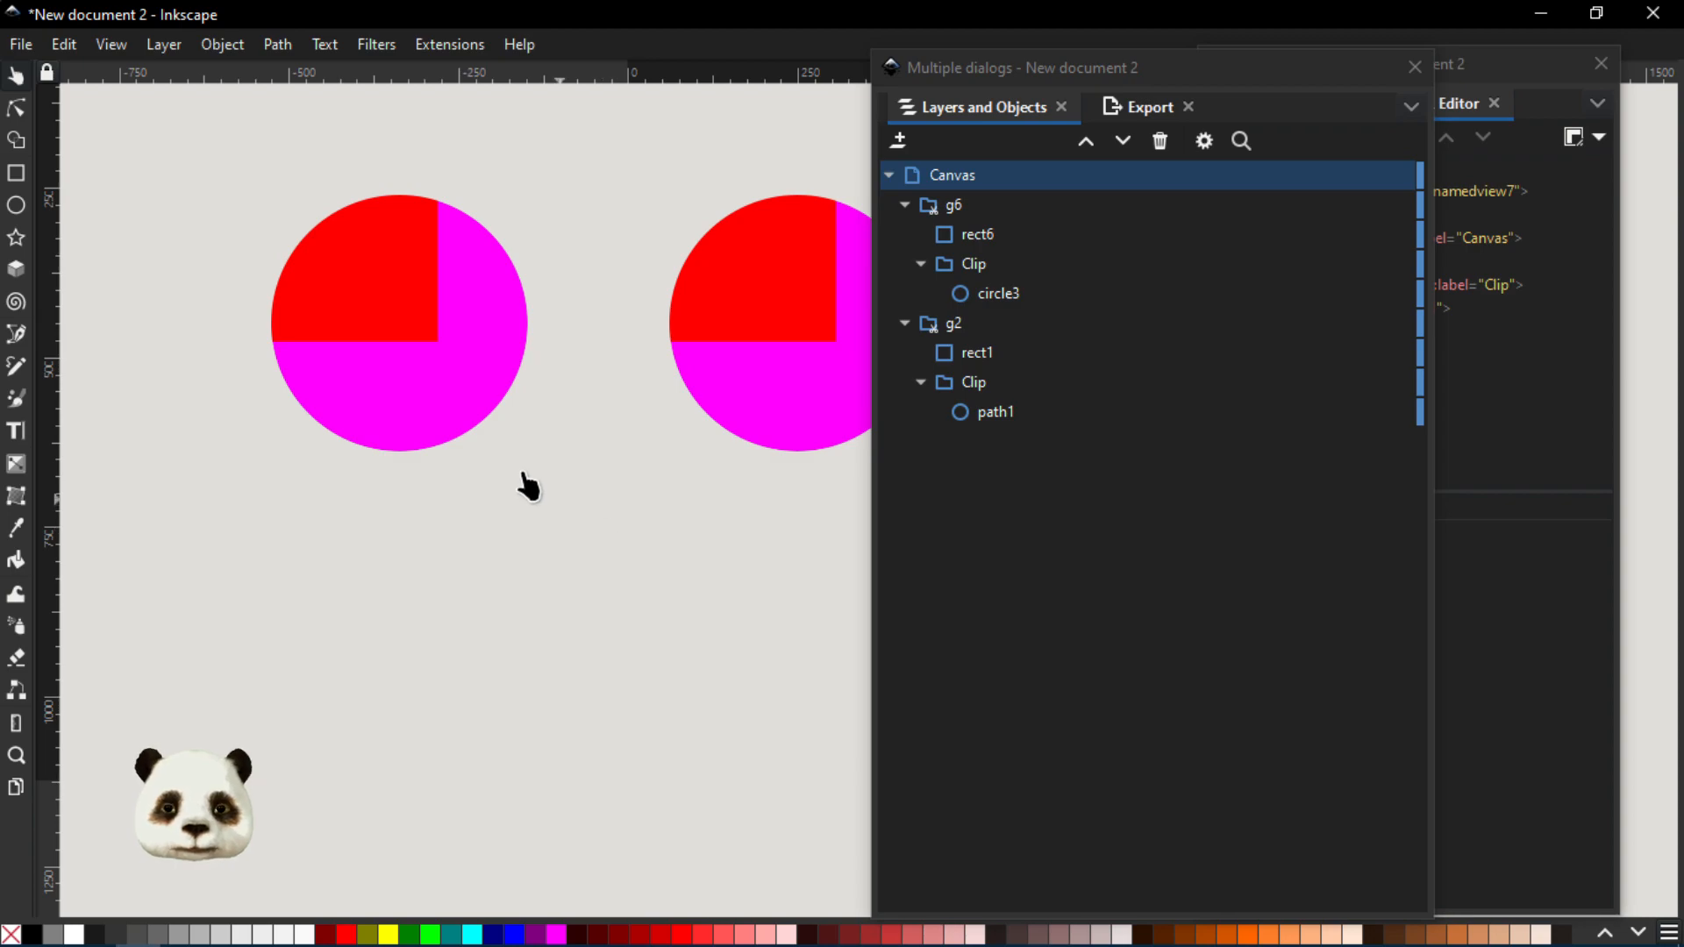
Try stretching the Clip inside the original group g2 downward into a tall ellipse
{"action": "left_click_drag", "start_coordinate": [481, 302], "coordinate": [337, 413]}
{"action": "scroll", "coordinate": [345, 425], "scroll_direction": "down", "scroll_amount": 2}
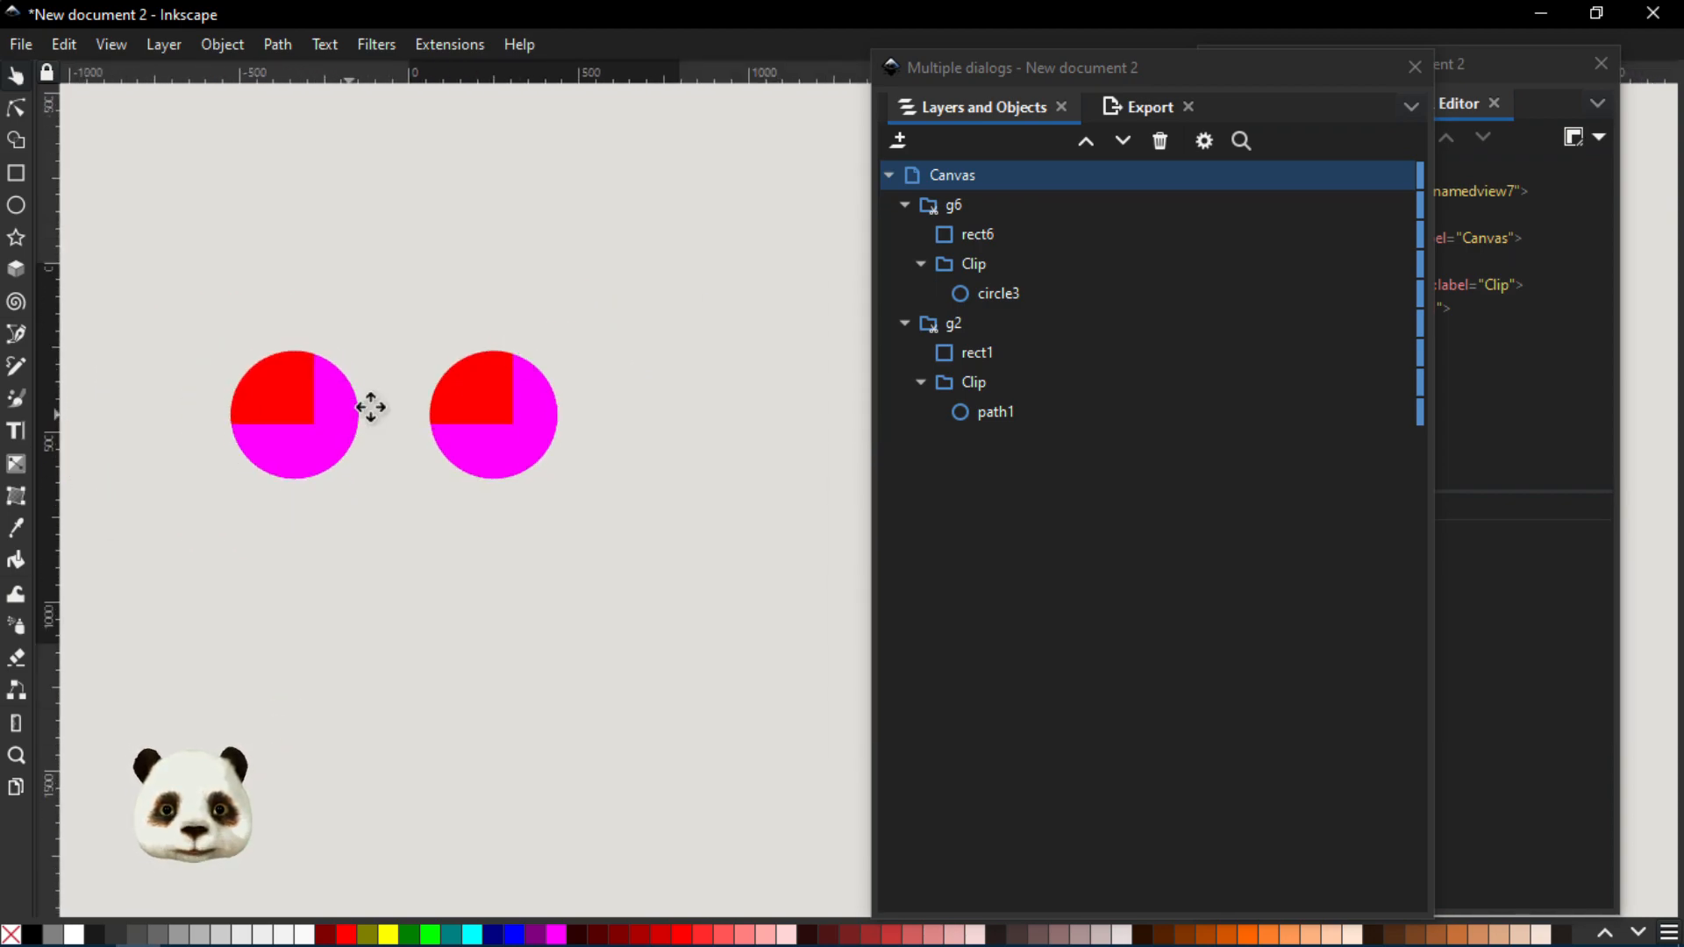
{"action": "scroll", "coordinate": [282, 421], "scroll_direction": "left", "scroll_amount": 1}
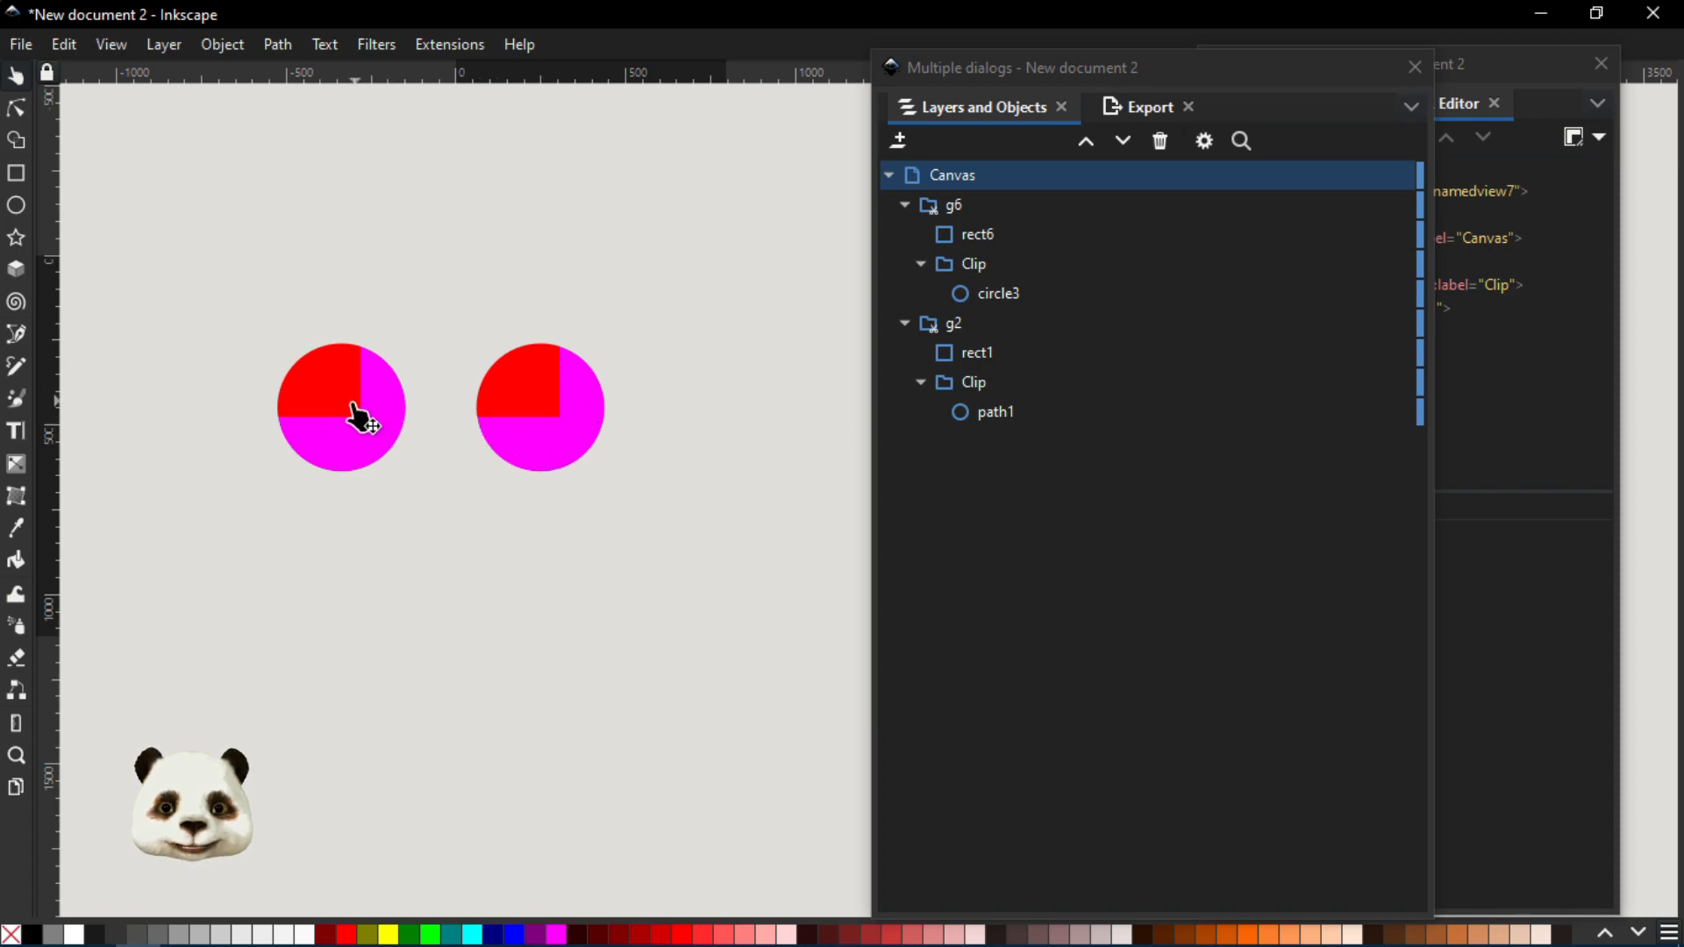
{"action": "left_click", "coordinate": [521, 411]}
{"action": "left_click", "coordinate": [337, 426]}
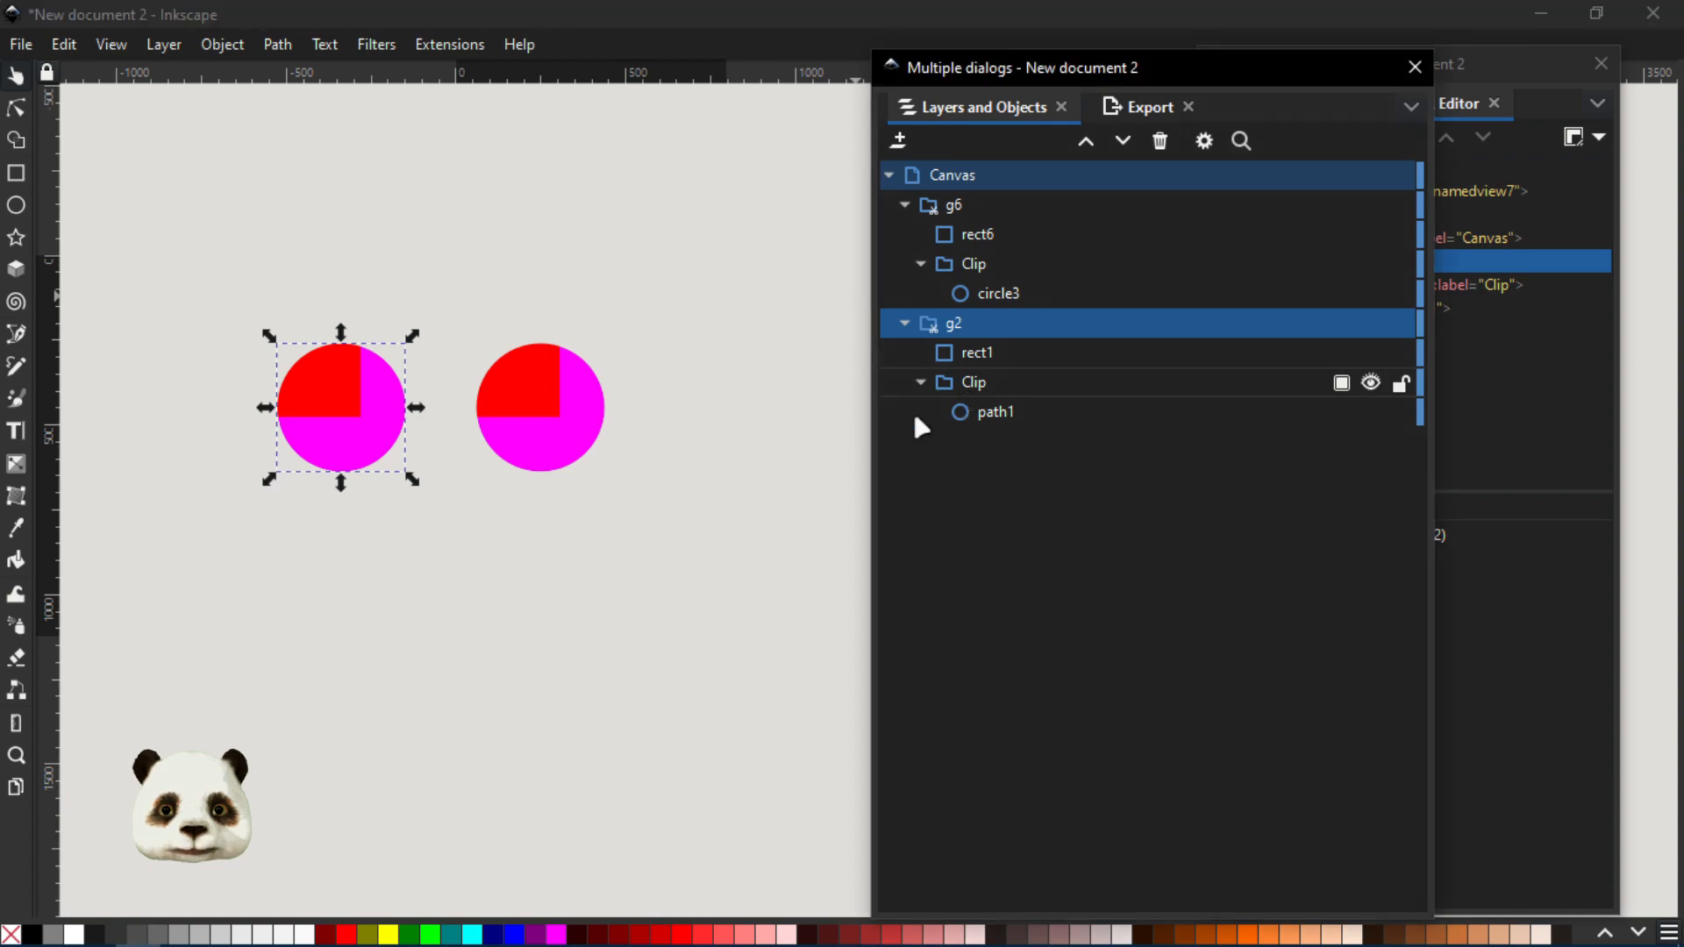
{"action": "left_click", "coordinate": [970, 383]}
{"action": "left_click_drag", "start_coordinate": [342, 479], "coordinate": [341, 533]}
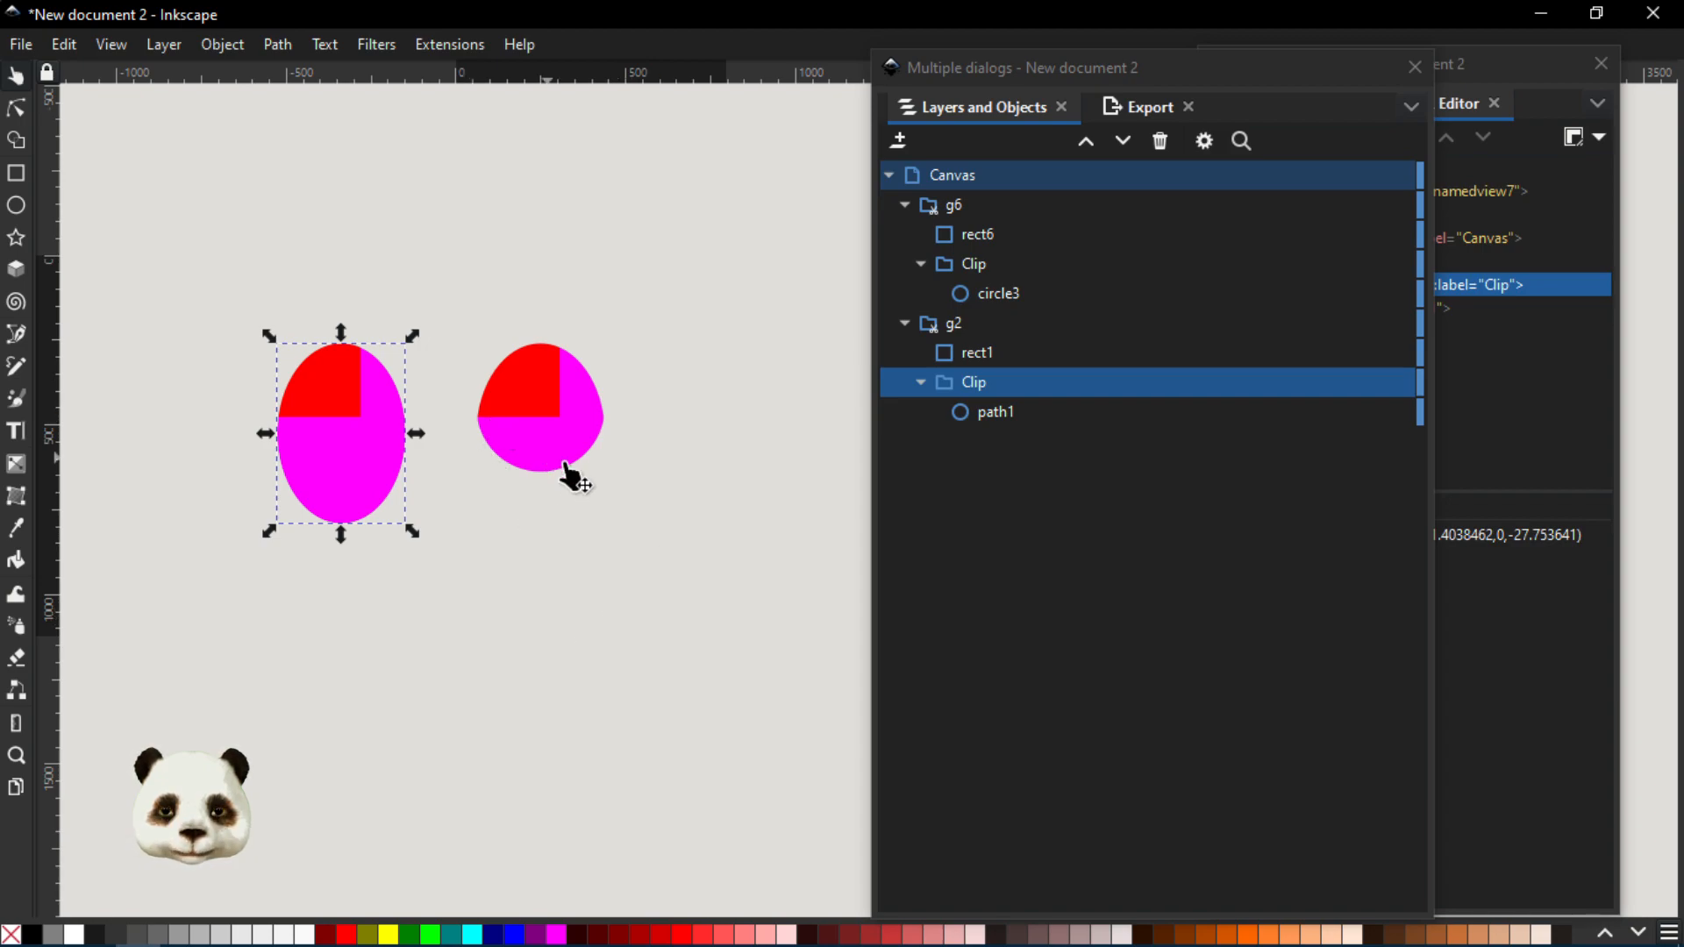
Try stretching circle3 in the duplicate's Clip downward, and undo both stretches
{"action": "left_click", "coordinate": [971, 290]}
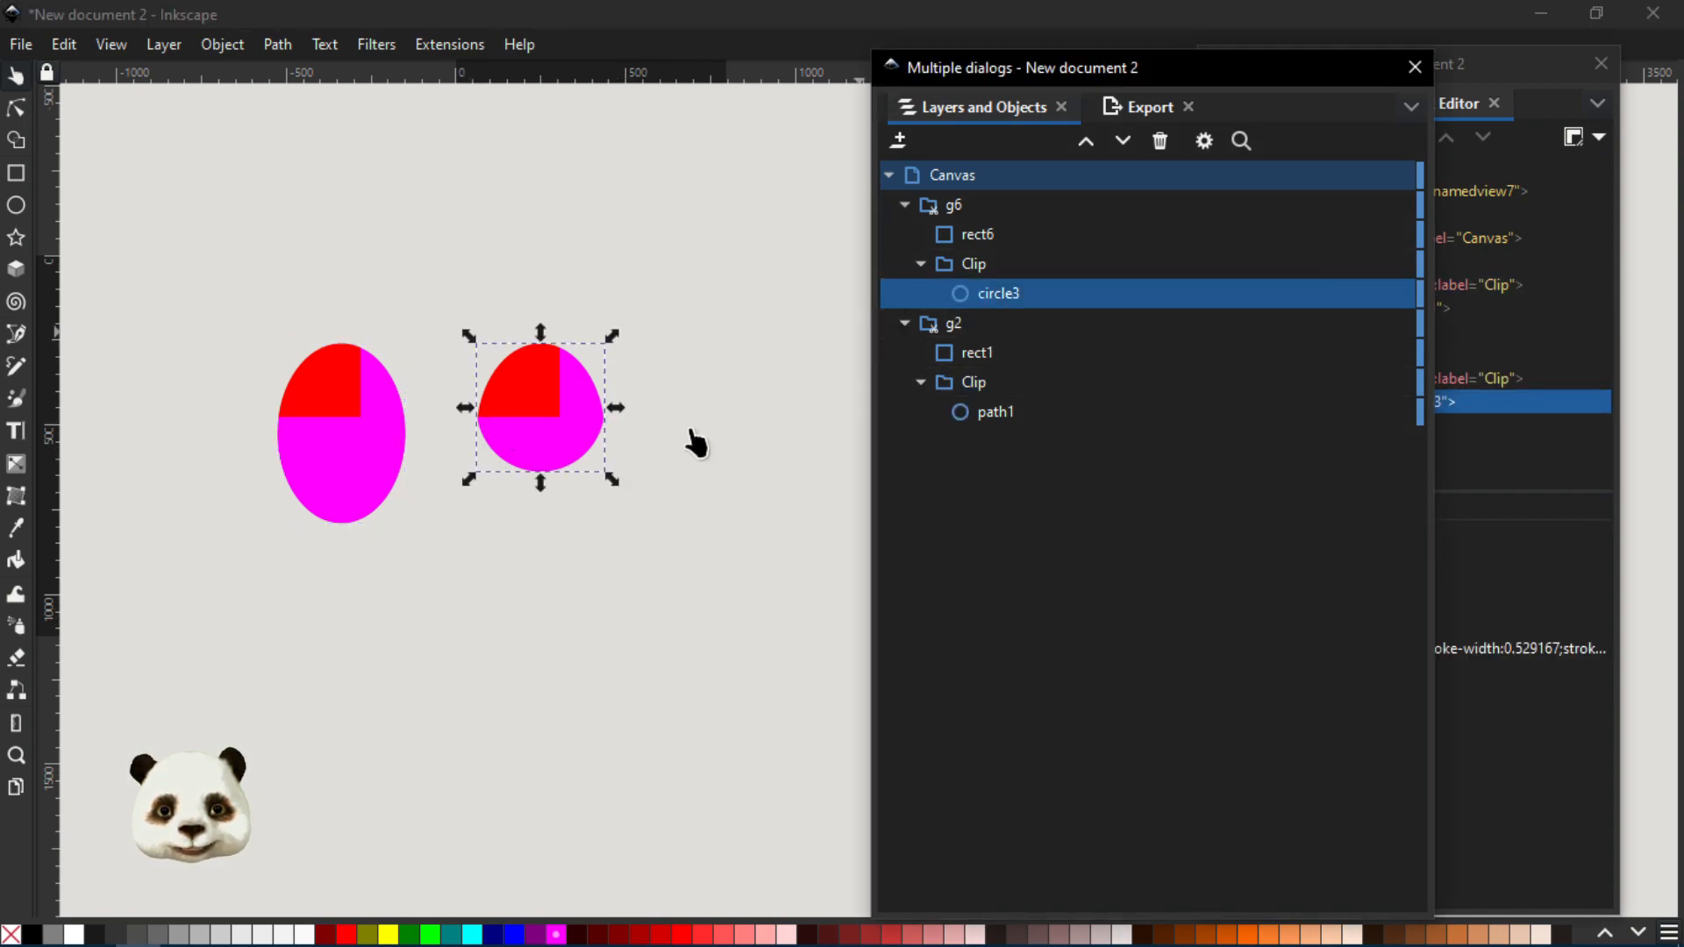
{"action": "left_click_drag", "start_coordinate": [539, 488], "coordinate": [677, 590]}
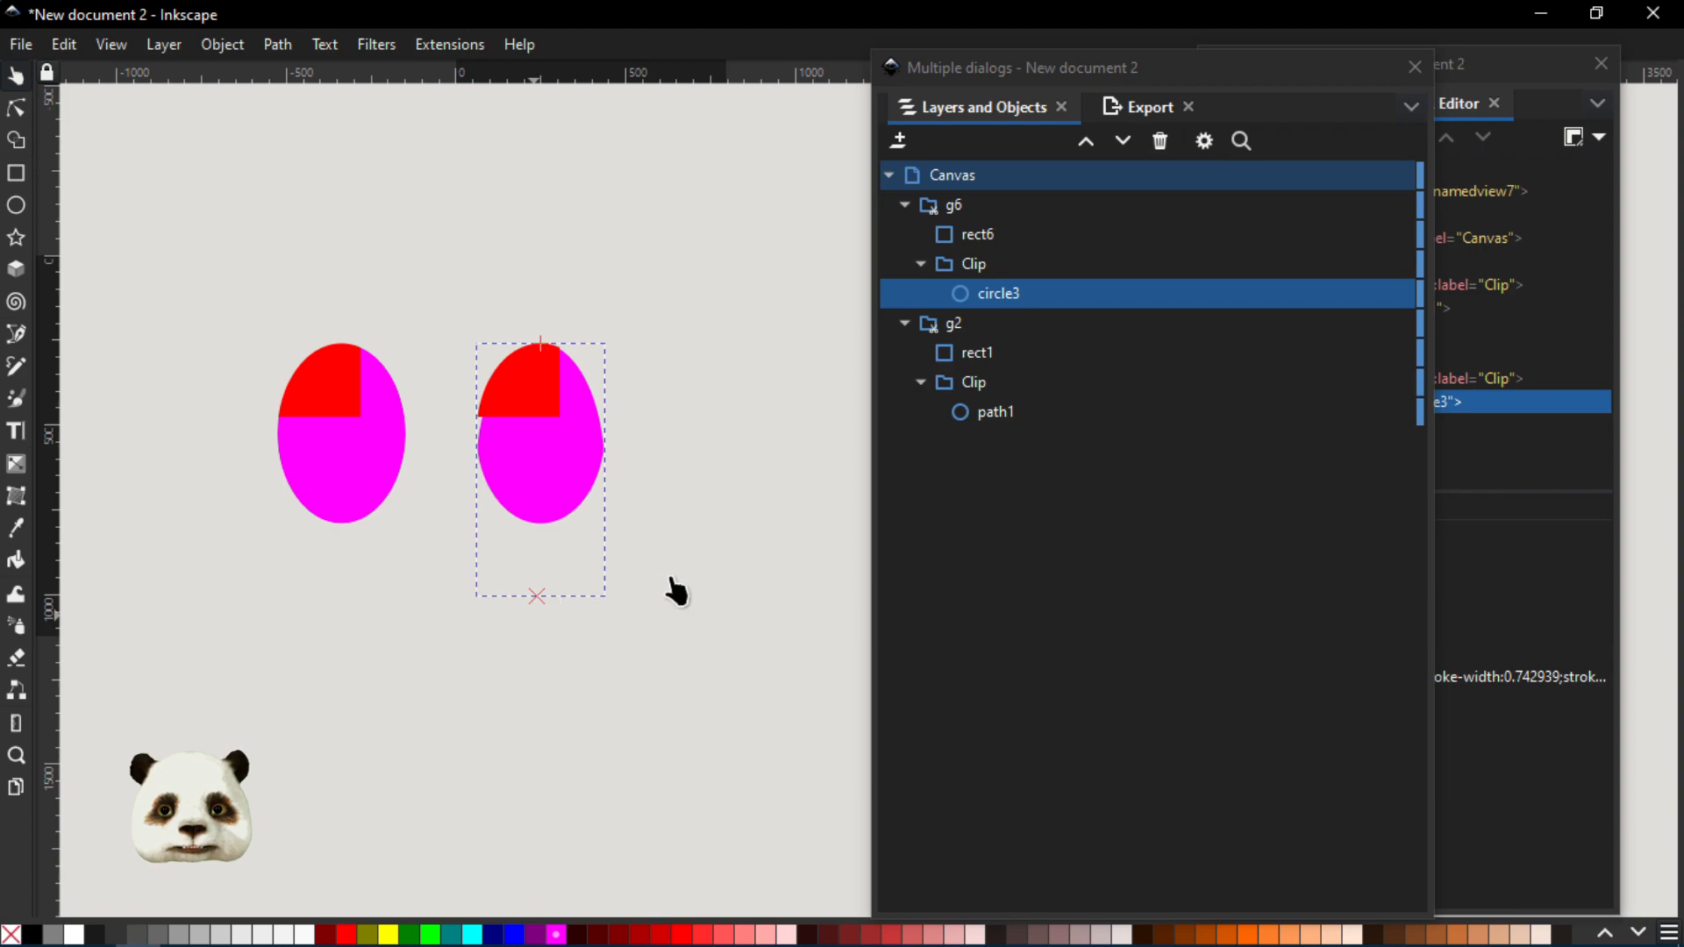
{"action": "key", "text": "ctrl+z"}
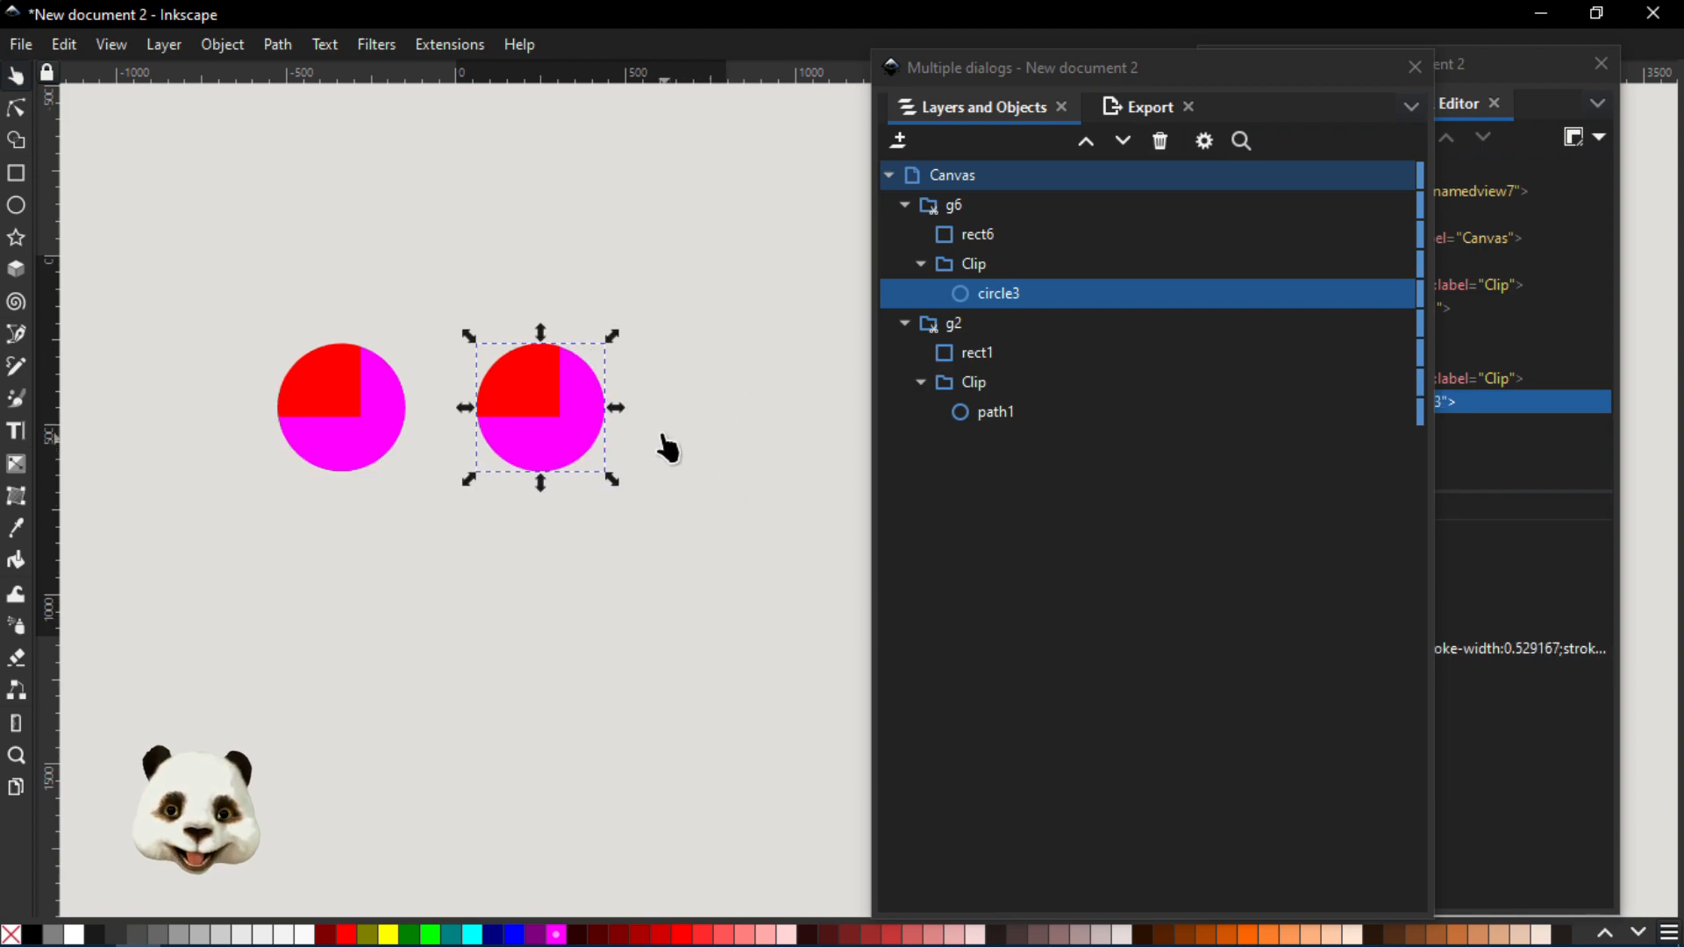
Move the Layers and Objects dialog aside, and inspect clipPath2 and its use2 node in the document definitions
{"action": "left_click_drag", "start_coordinate": [1027, 64], "coordinate": [1683, 66]}
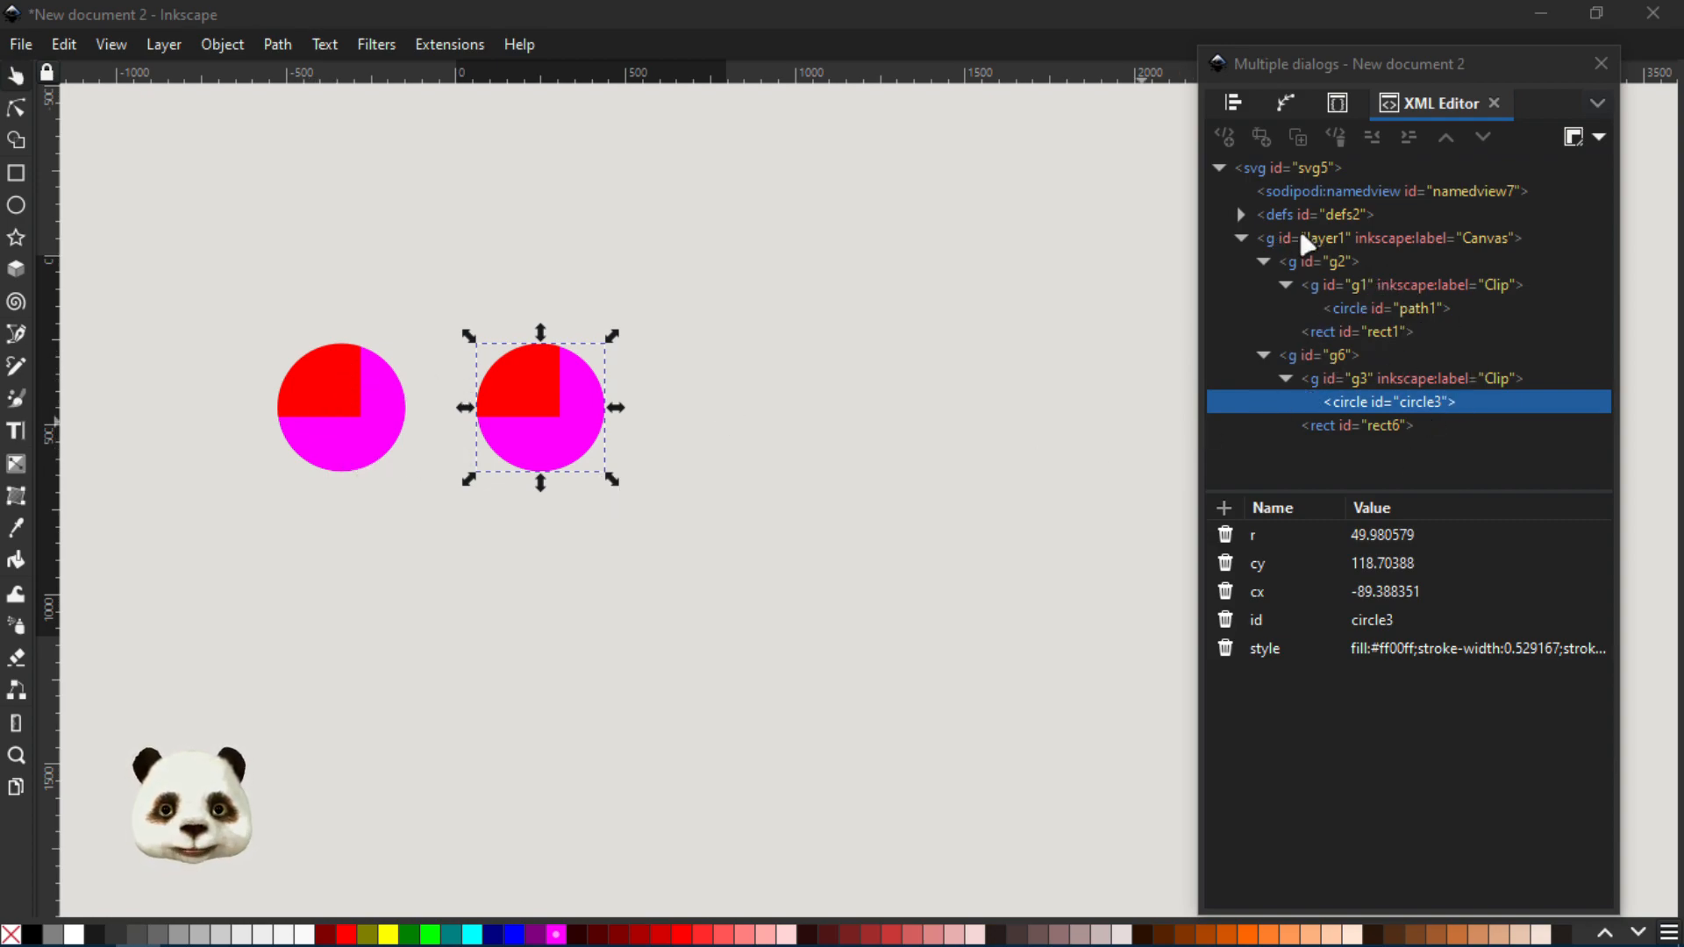
{"action": "left_click", "coordinate": [1241, 216]}
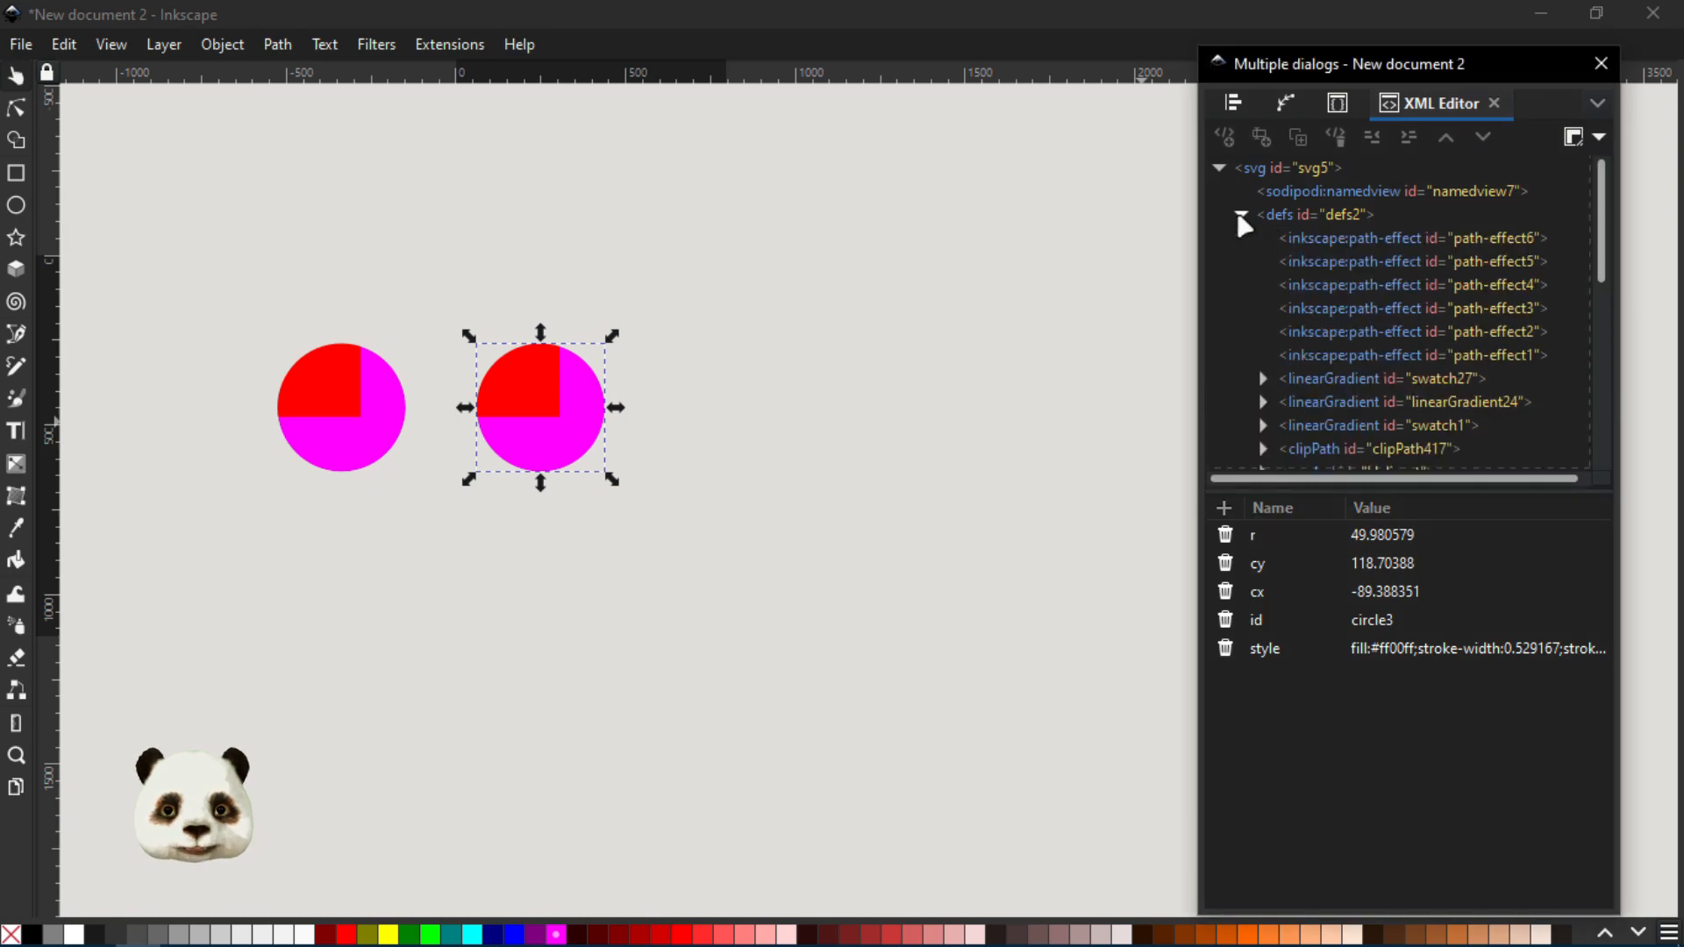
{"action": "scroll", "coordinate": [1354, 302], "scroll_direction": "down", "scroll_amount": 4}
{"action": "scroll", "coordinate": [1346, 286], "scroll_direction": "down", "scroll_amount": 2}
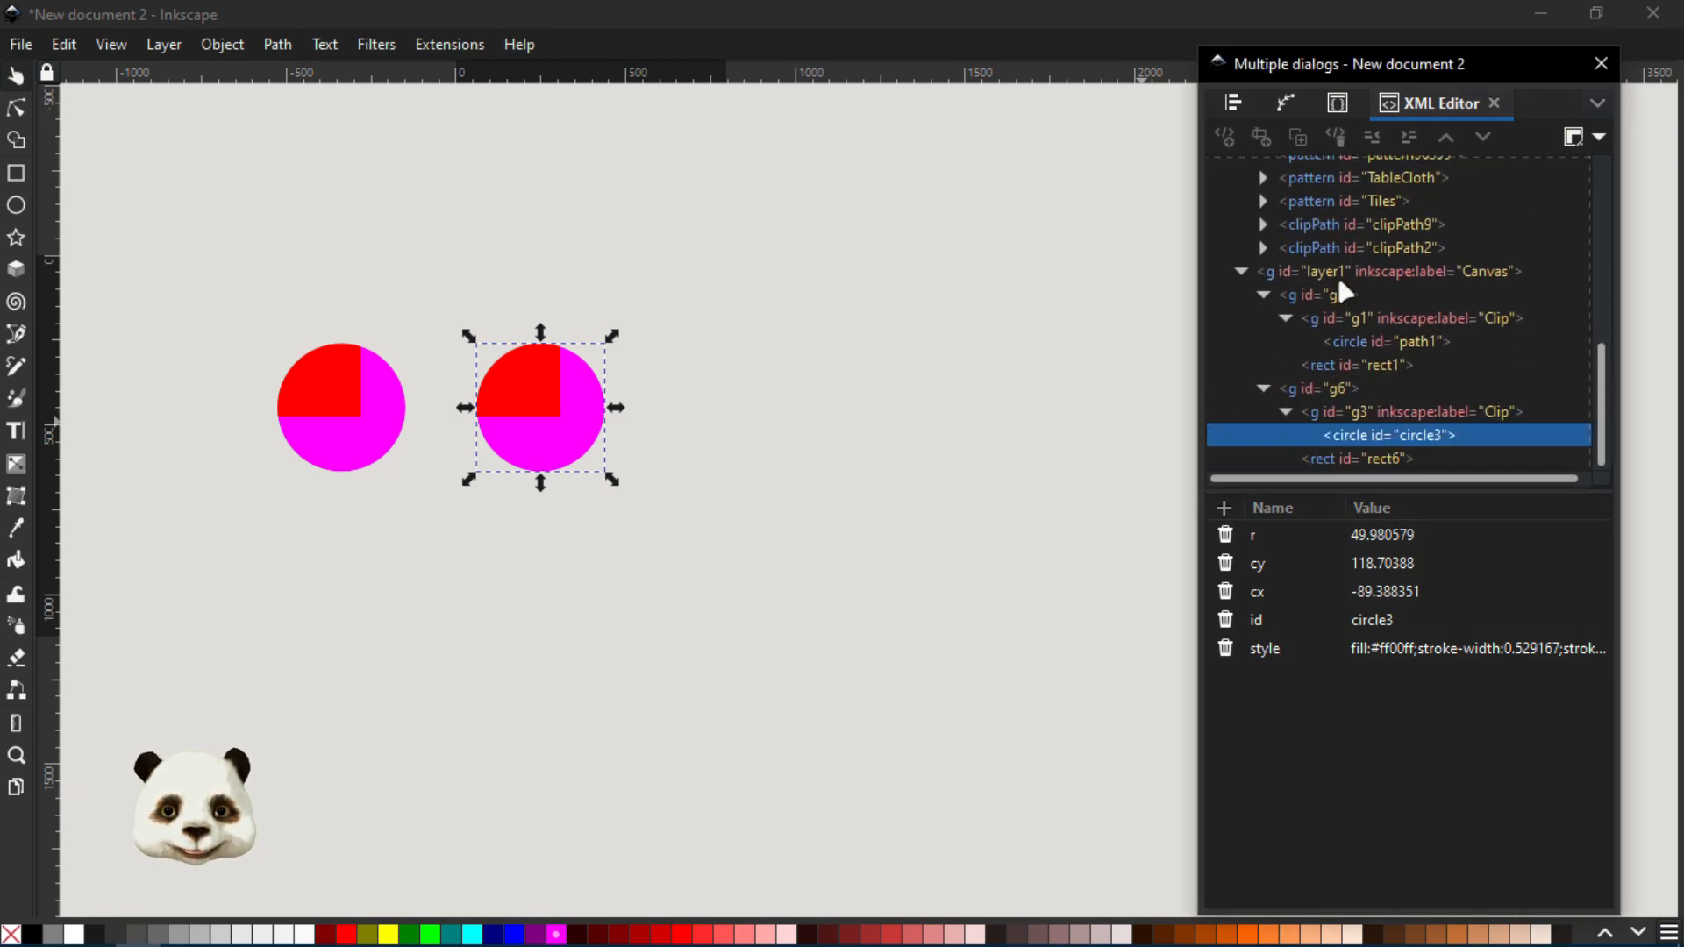
{"action": "left_click", "coordinate": [1293, 241]}
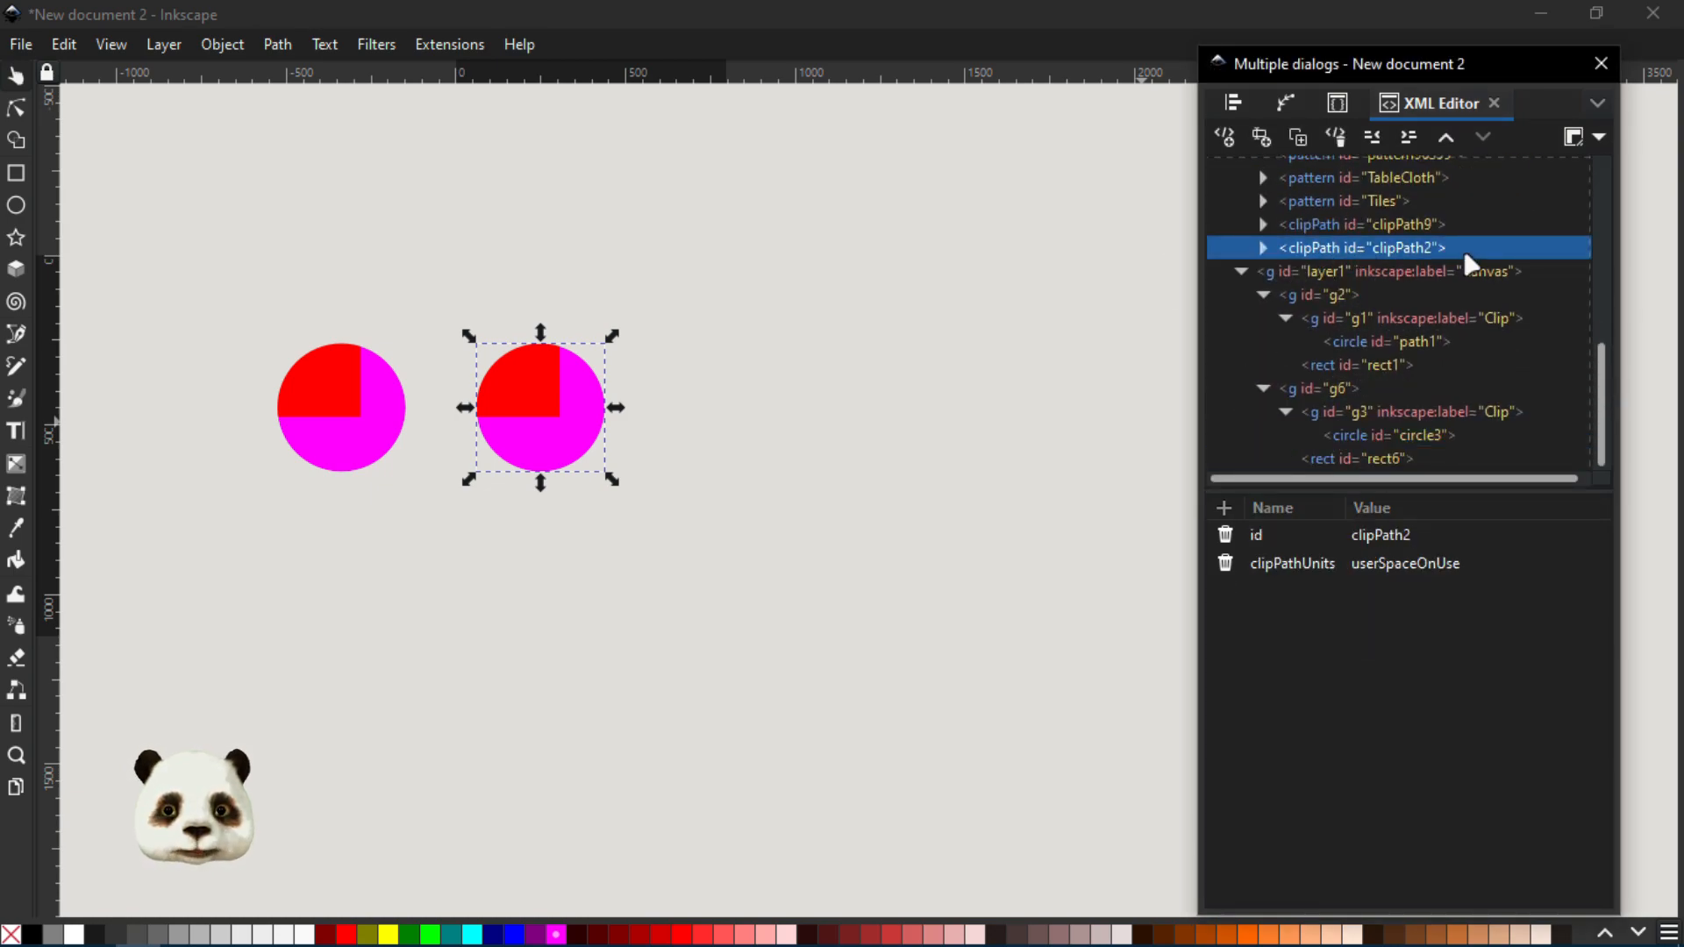
{"action": "left_click", "coordinate": [1263, 249]}
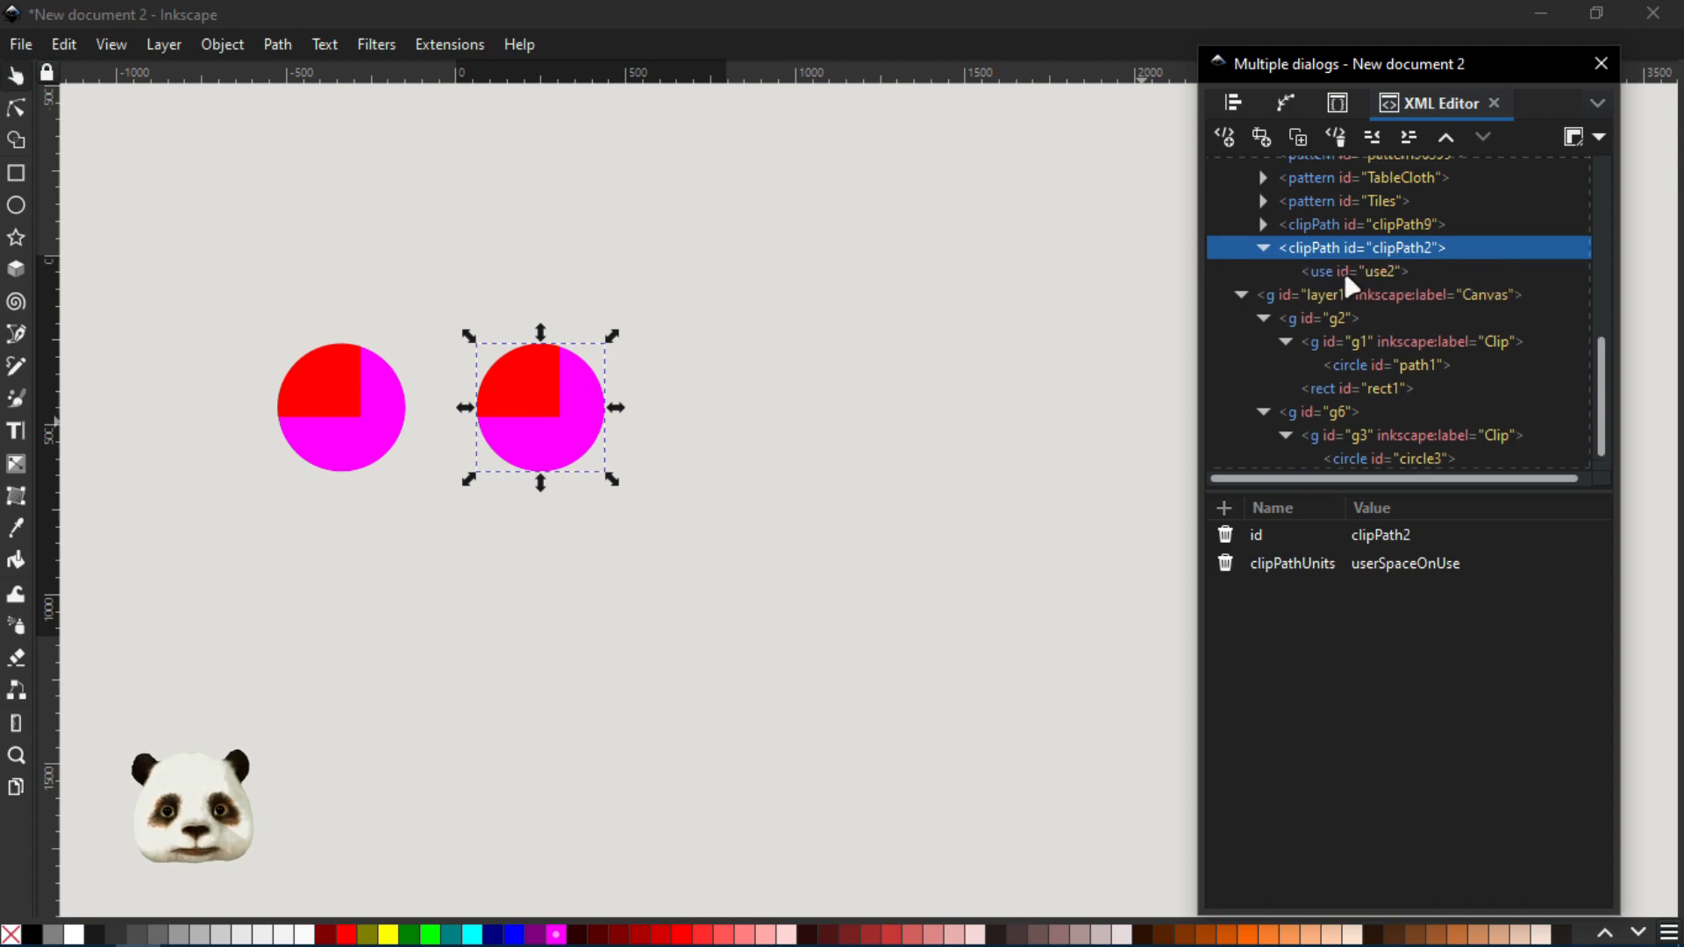
{"action": "left_click", "coordinate": [1374, 275]}
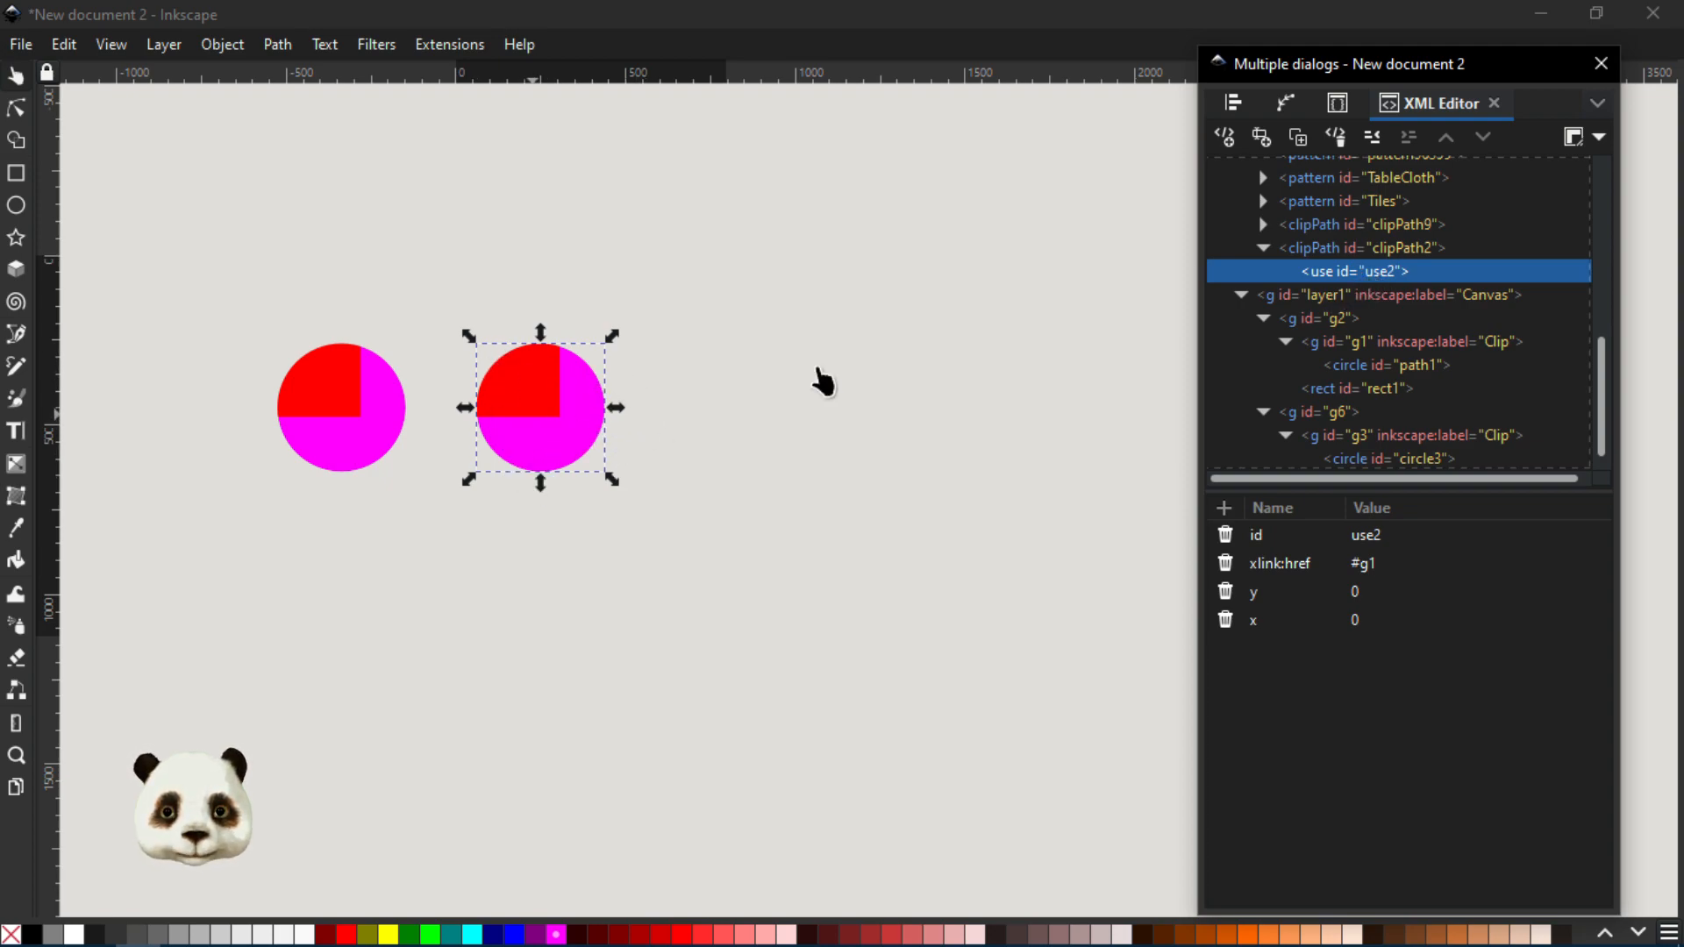
Duplicate the original clip group g2 and place the copy directly below it
{"action": "left_click", "coordinate": [378, 455]}
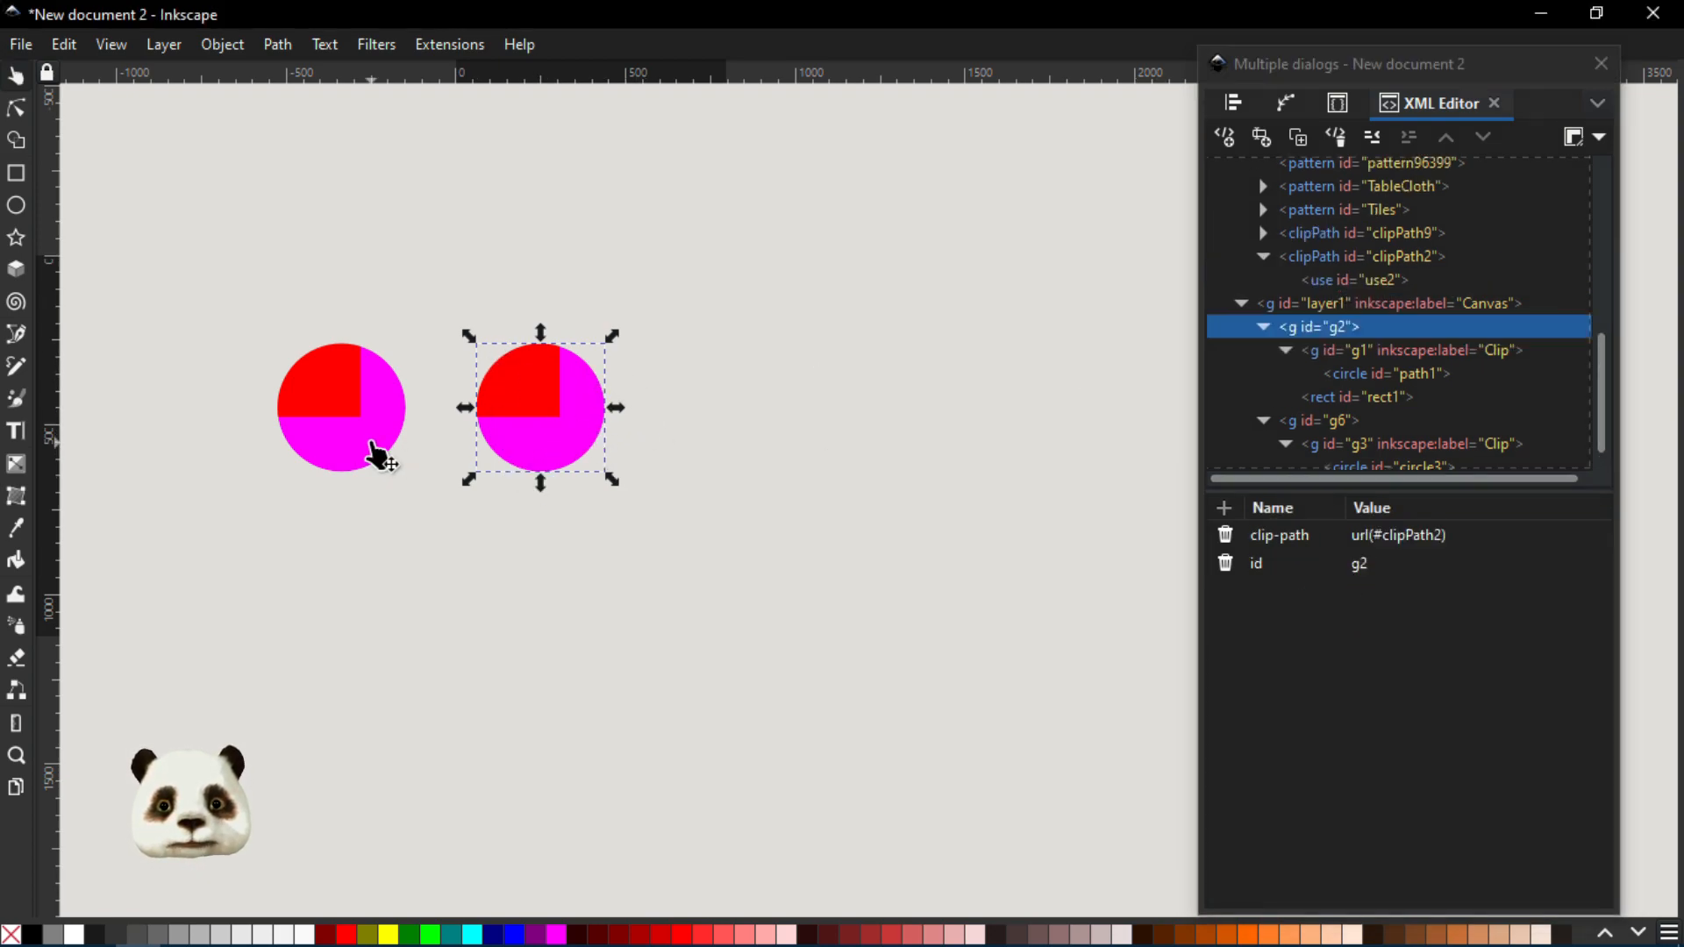
{"action": "key", "text": "ctrl+d"}
{"action": "left_click_drag", "start_coordinate": [356, 438], "coordinate": [356, 627]}
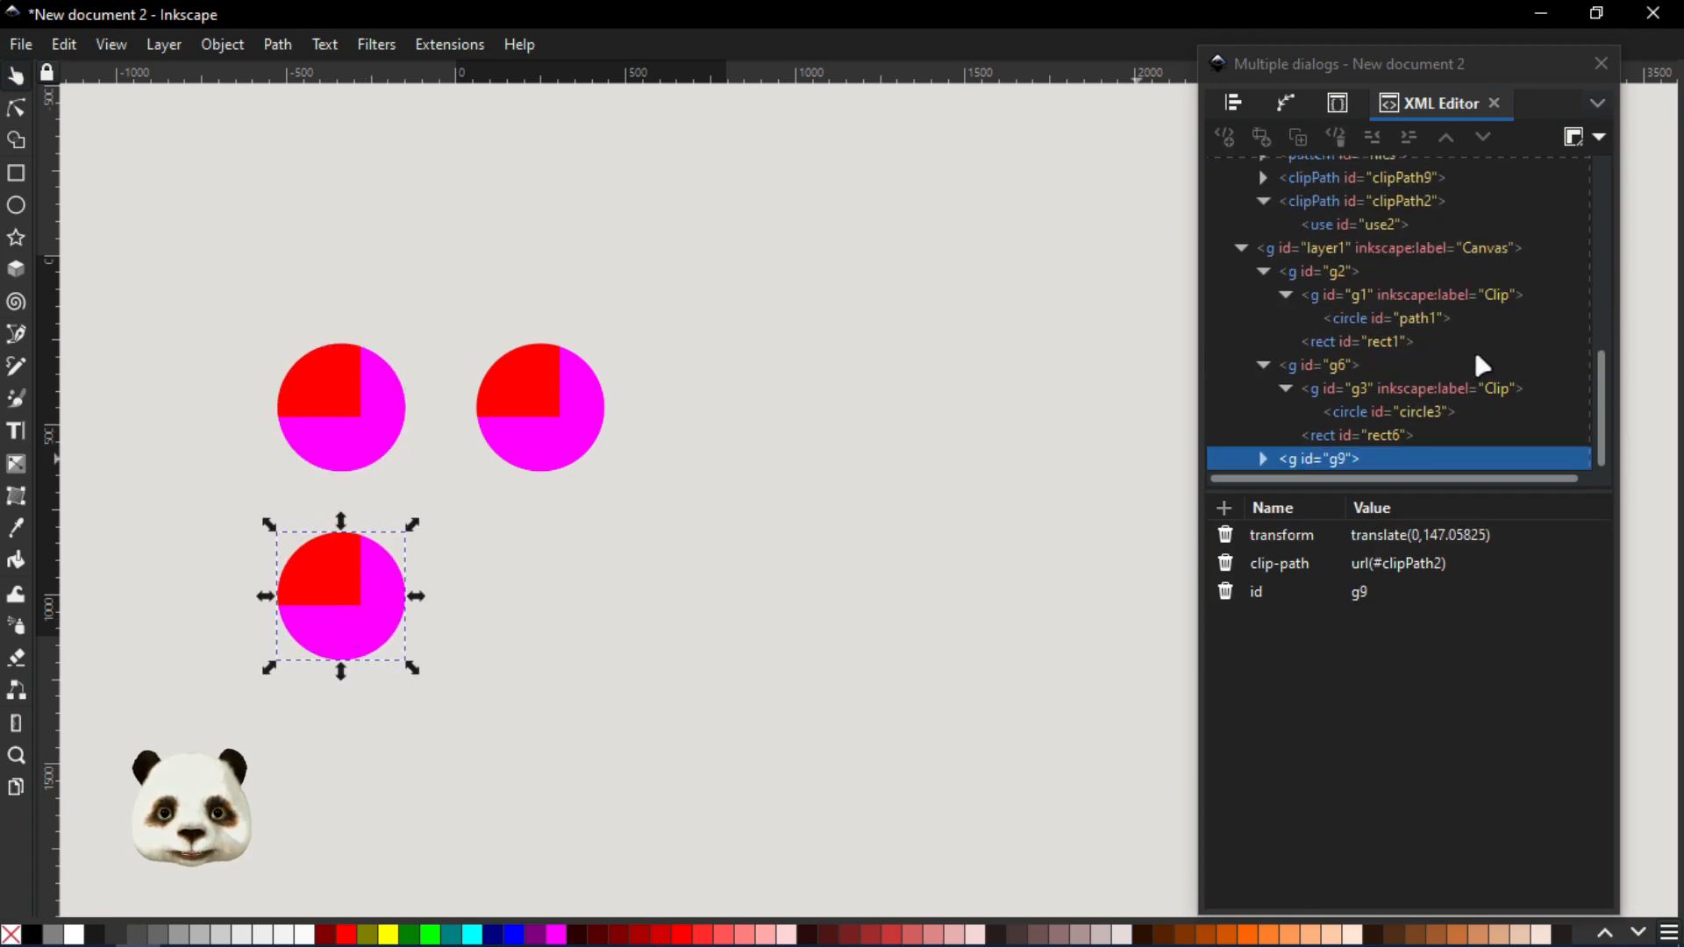
Examine the nodes inside clipPath9 and clipPath2, and undo the move of the new copy
{"action": "scroll", "coordinate": [1467, 342], "scroll_direction": "up", "scroll_amount": 2}
{"action": "left_click", "coordinate": [1265, 233]}
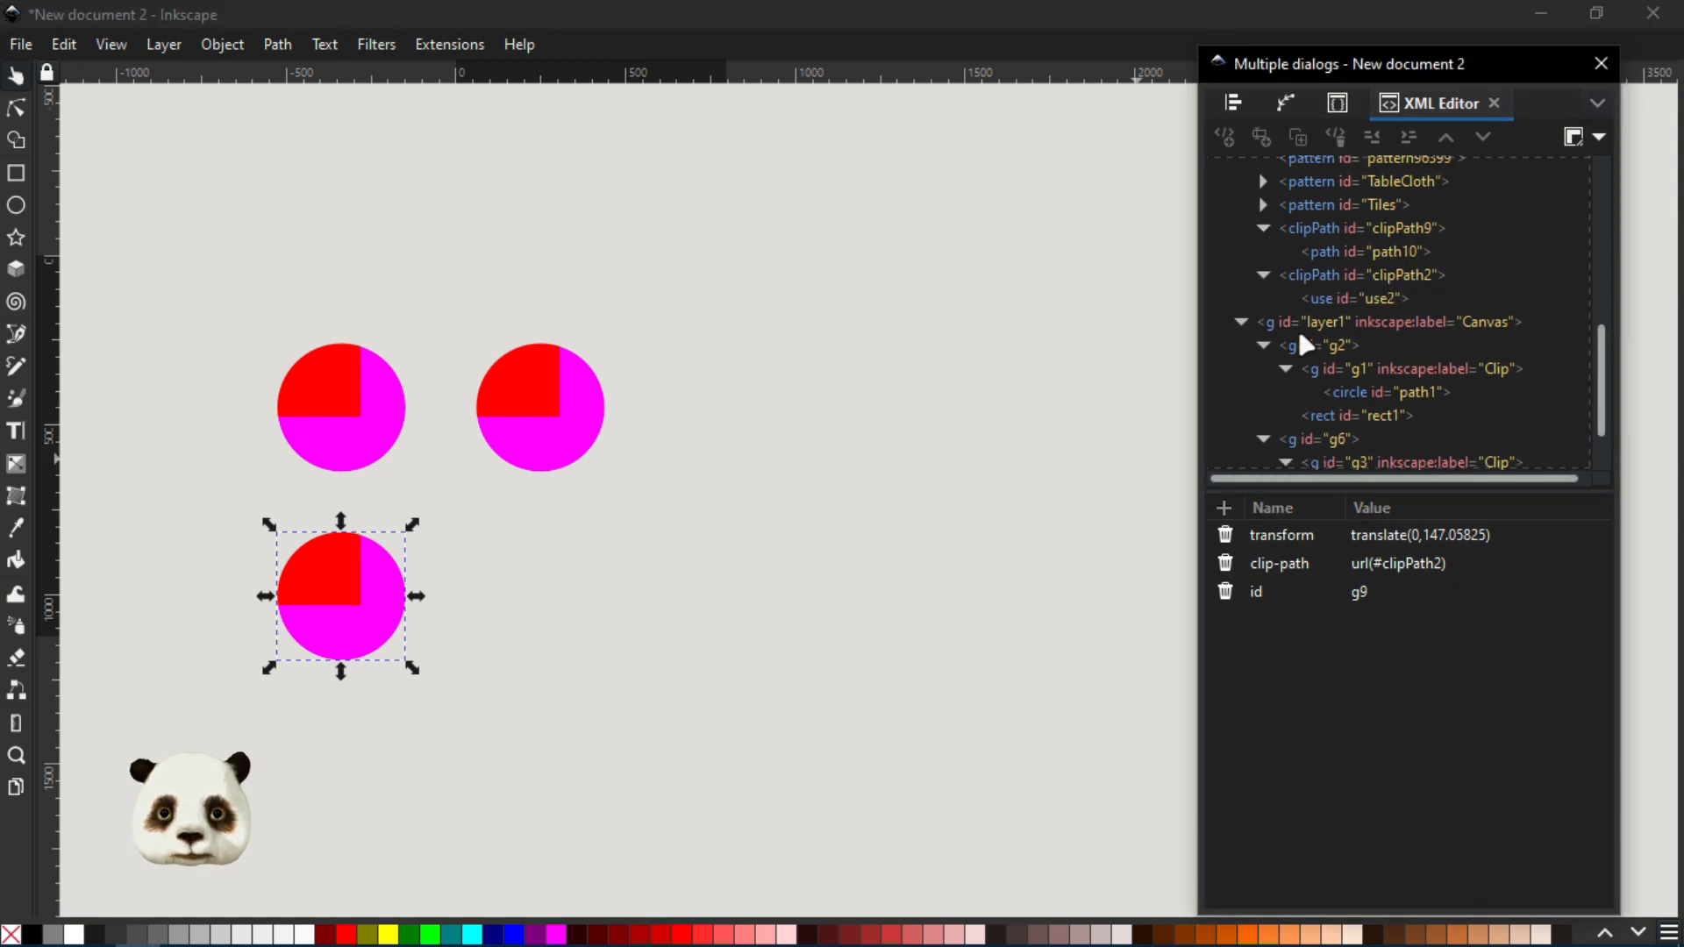
{"action": "left_click", "coordinate": [1362, 302]}
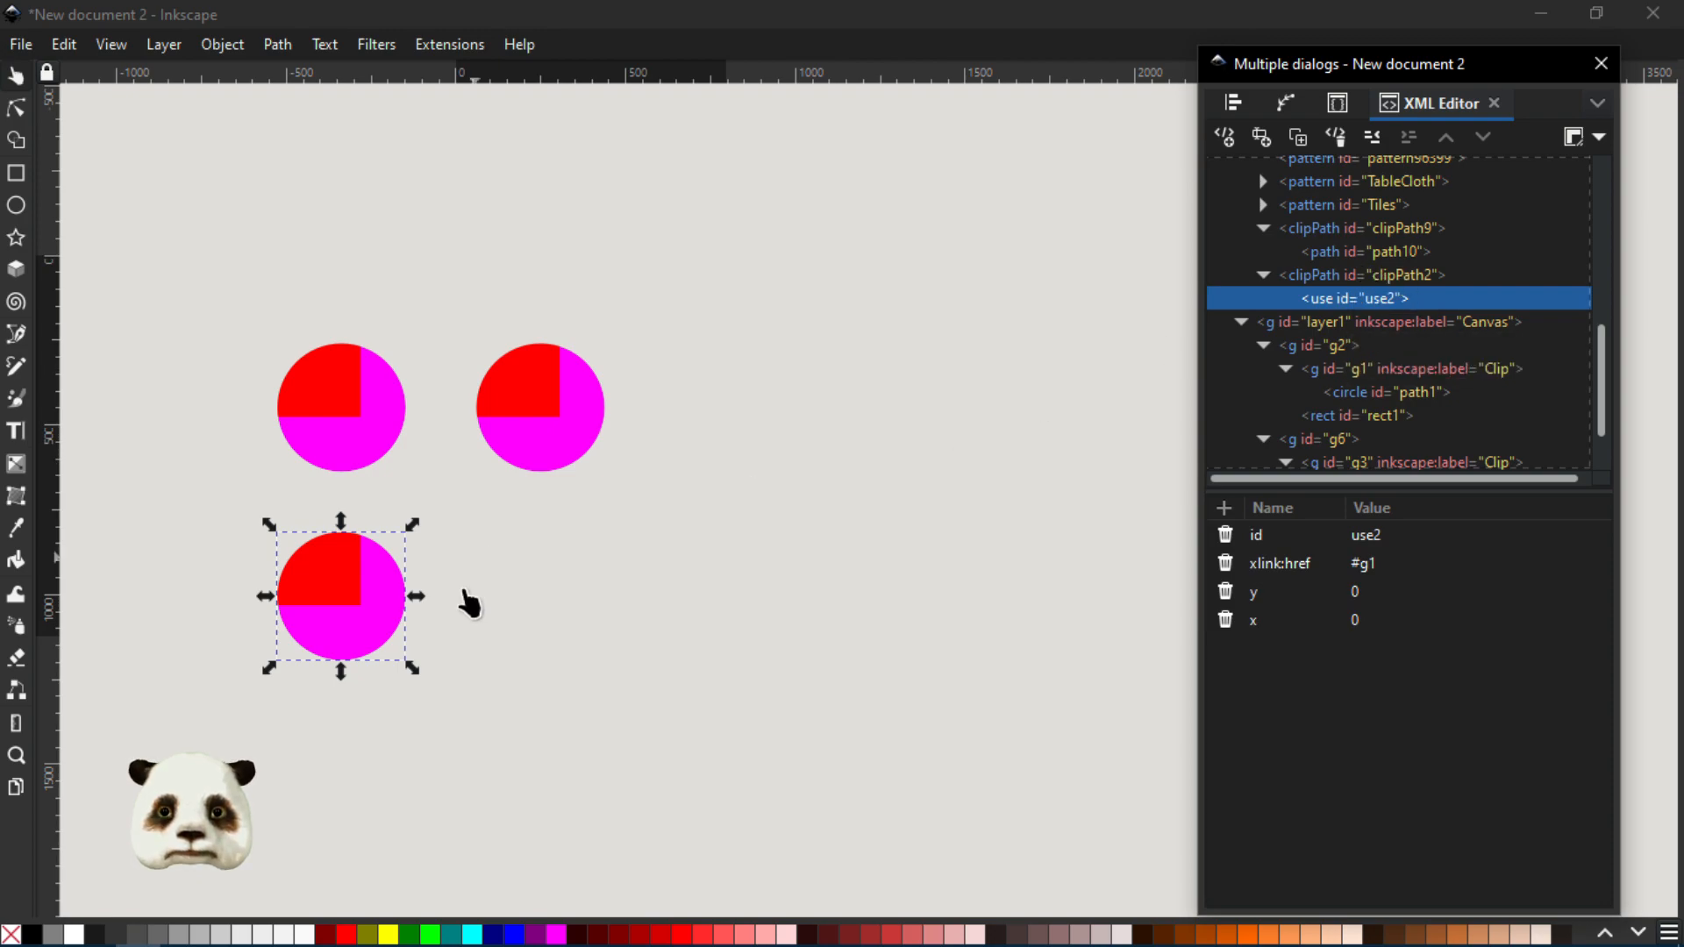
{"action": "left_click", "coordinate": [681, 571]}
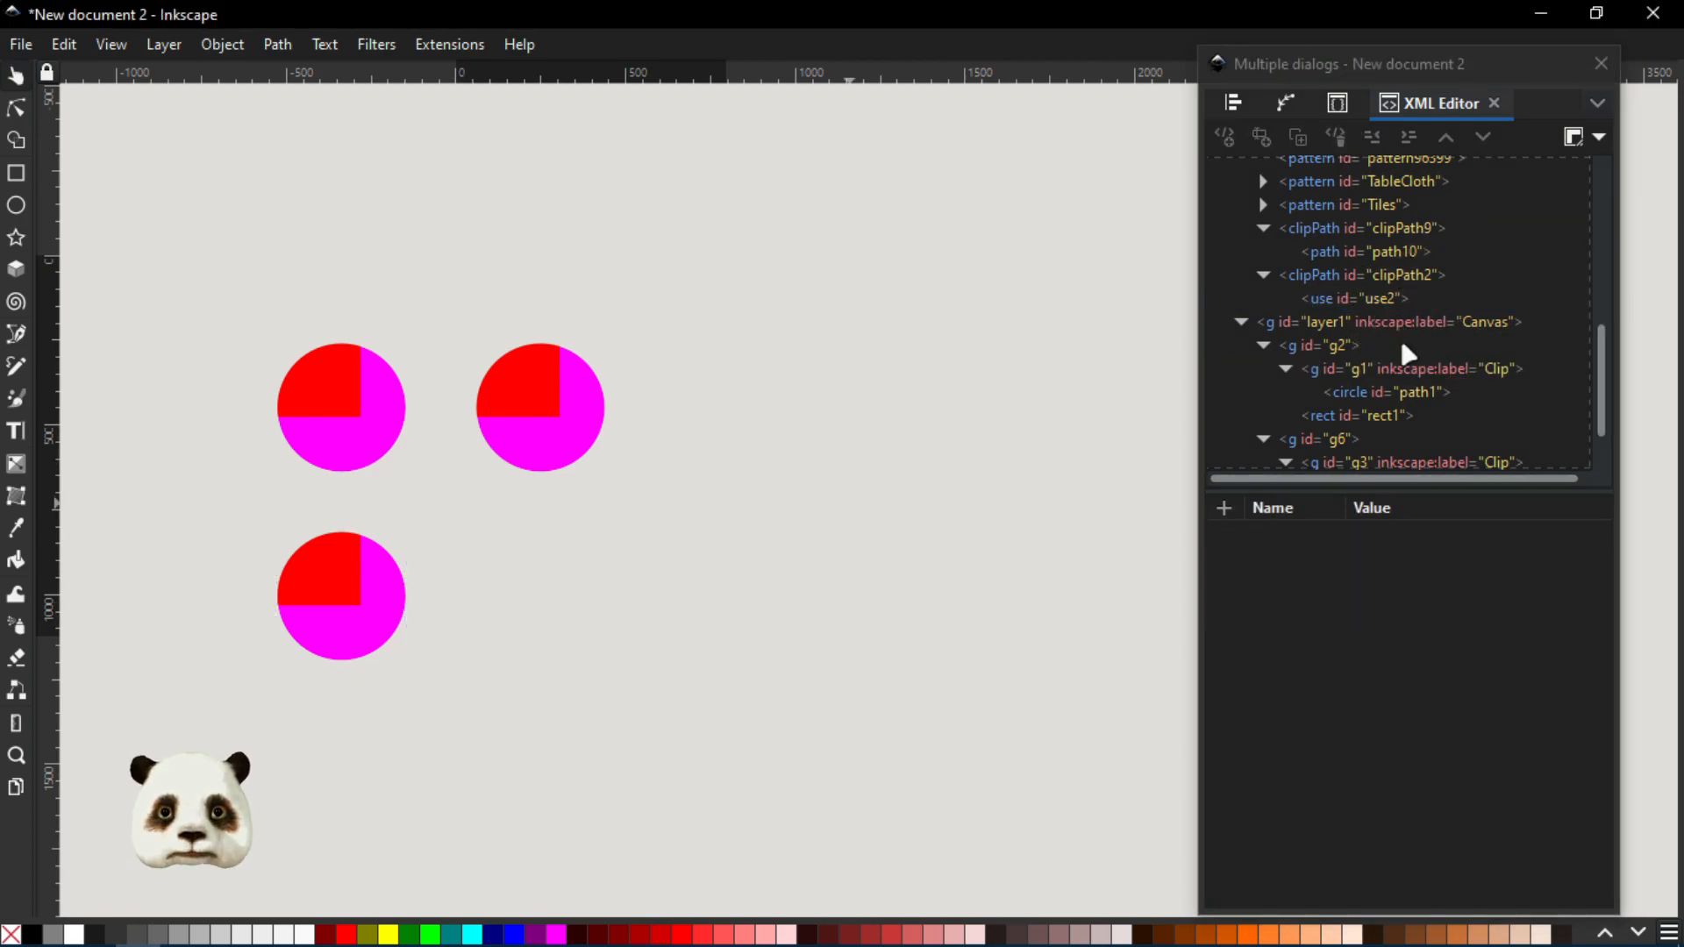
{"action": "key", "text": "ctrl+z"}
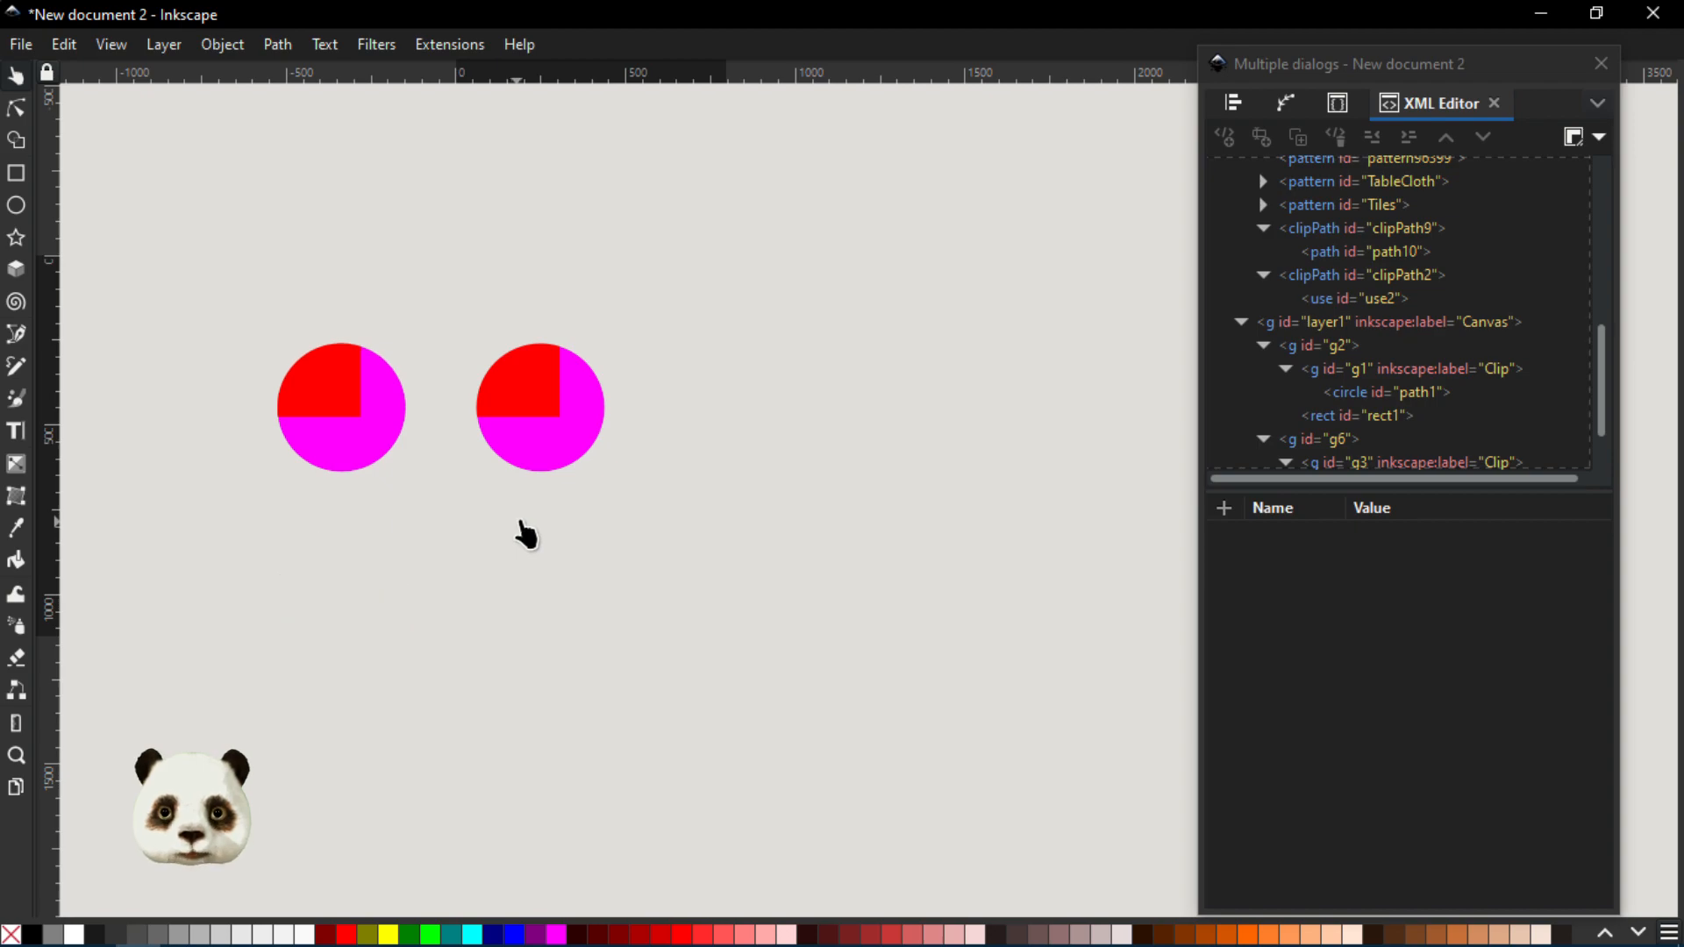
Compare the clip-path references of the original and duplicated groups, and inspect the link of use2 in clipPath2
{"action": "left_click", "coordinate": [352, 406]}
{"action": "left_click", "coordinate": [539, 416]}
{"action": "left_click", "coordinate": [407, 430]}
{"action": "left_click", "coordinate": [600, 440]}
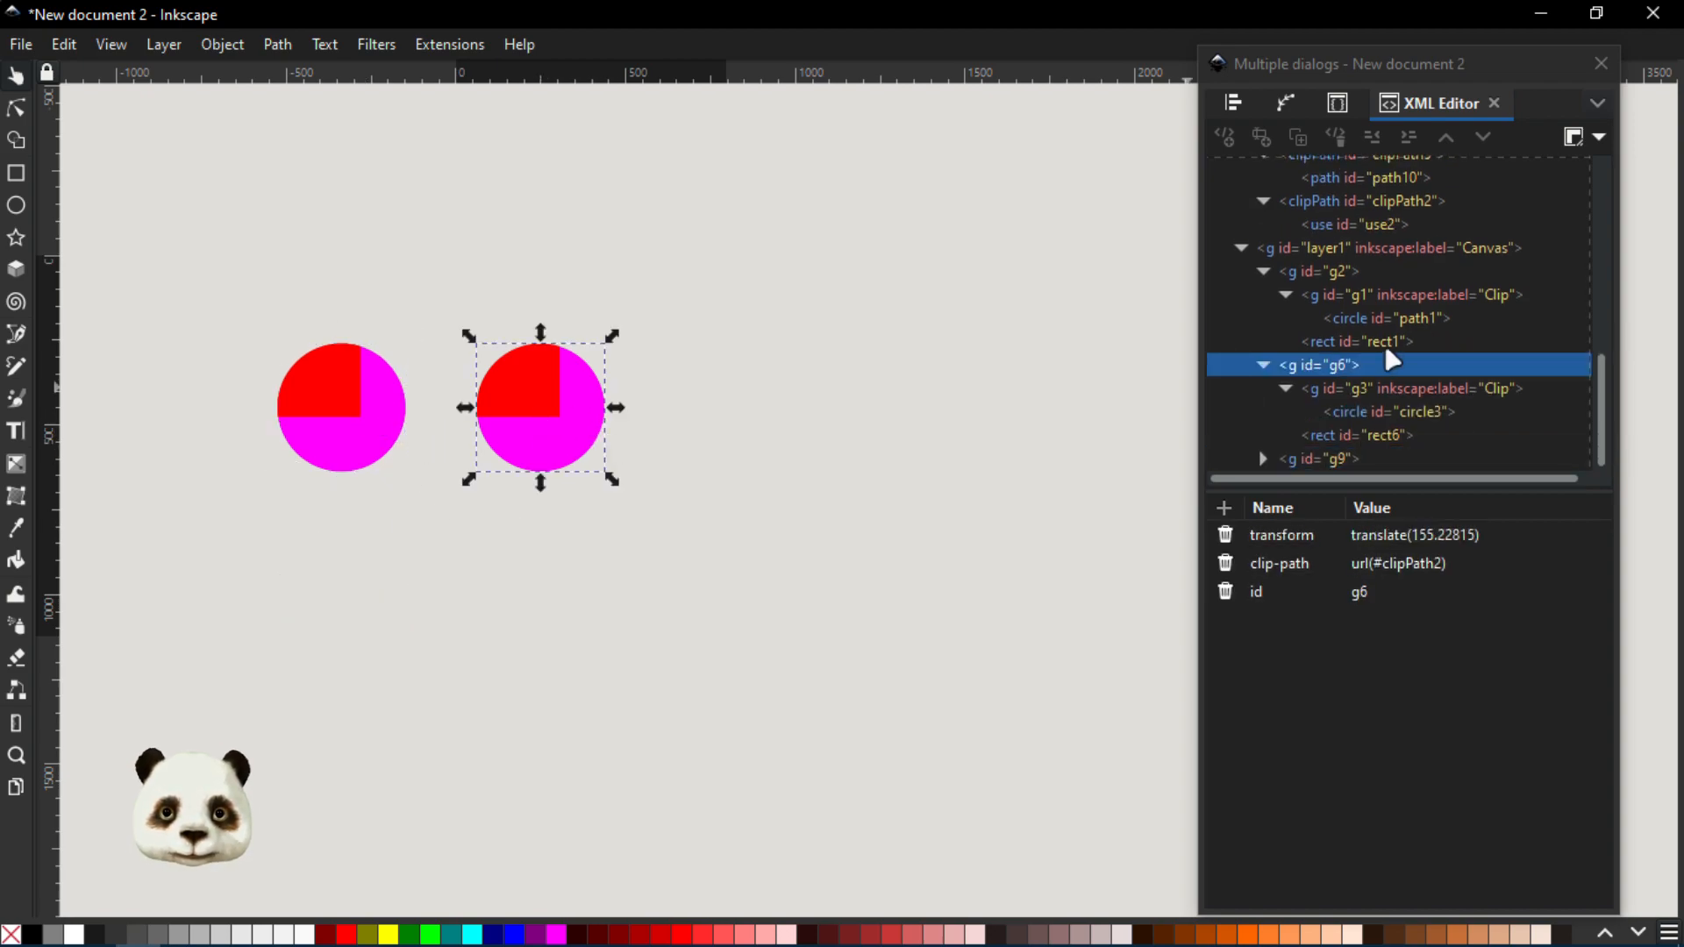
{"action": "left_click", "coordinate": [1351, 224]}
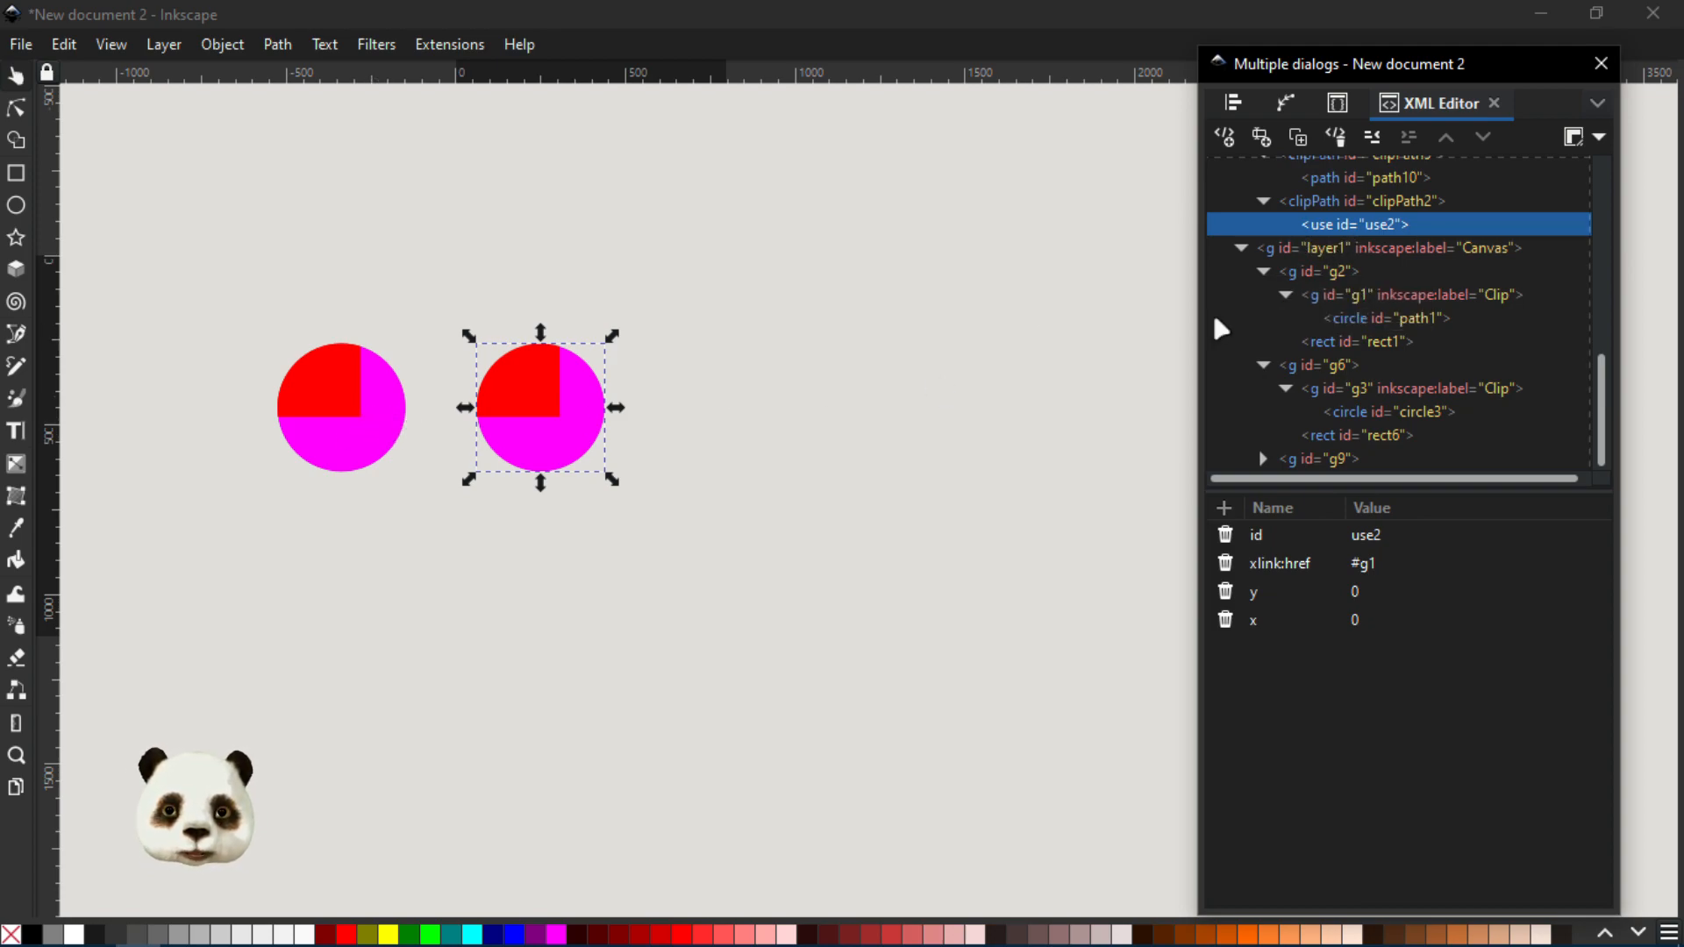
Duplicate the clipPath2 node in the document definitions, and expand the new clip path
{"action": "left_click", "coordinate": [1307, 202]}
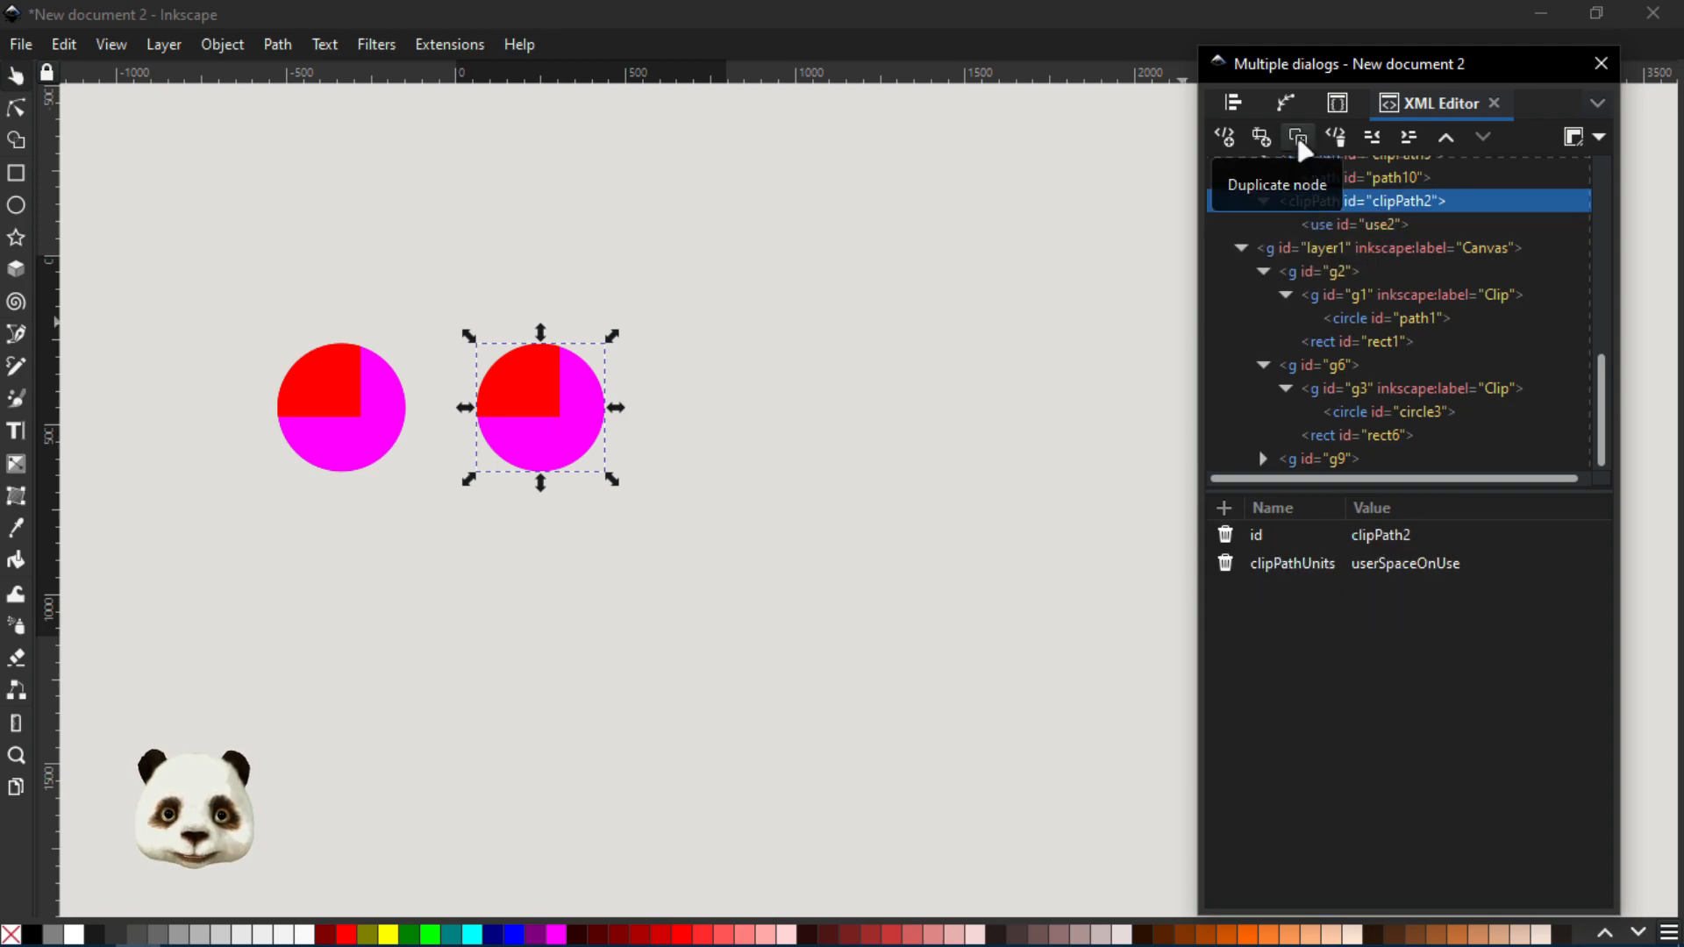
{"action": "left_click", "coordinate": [1300, 140]}
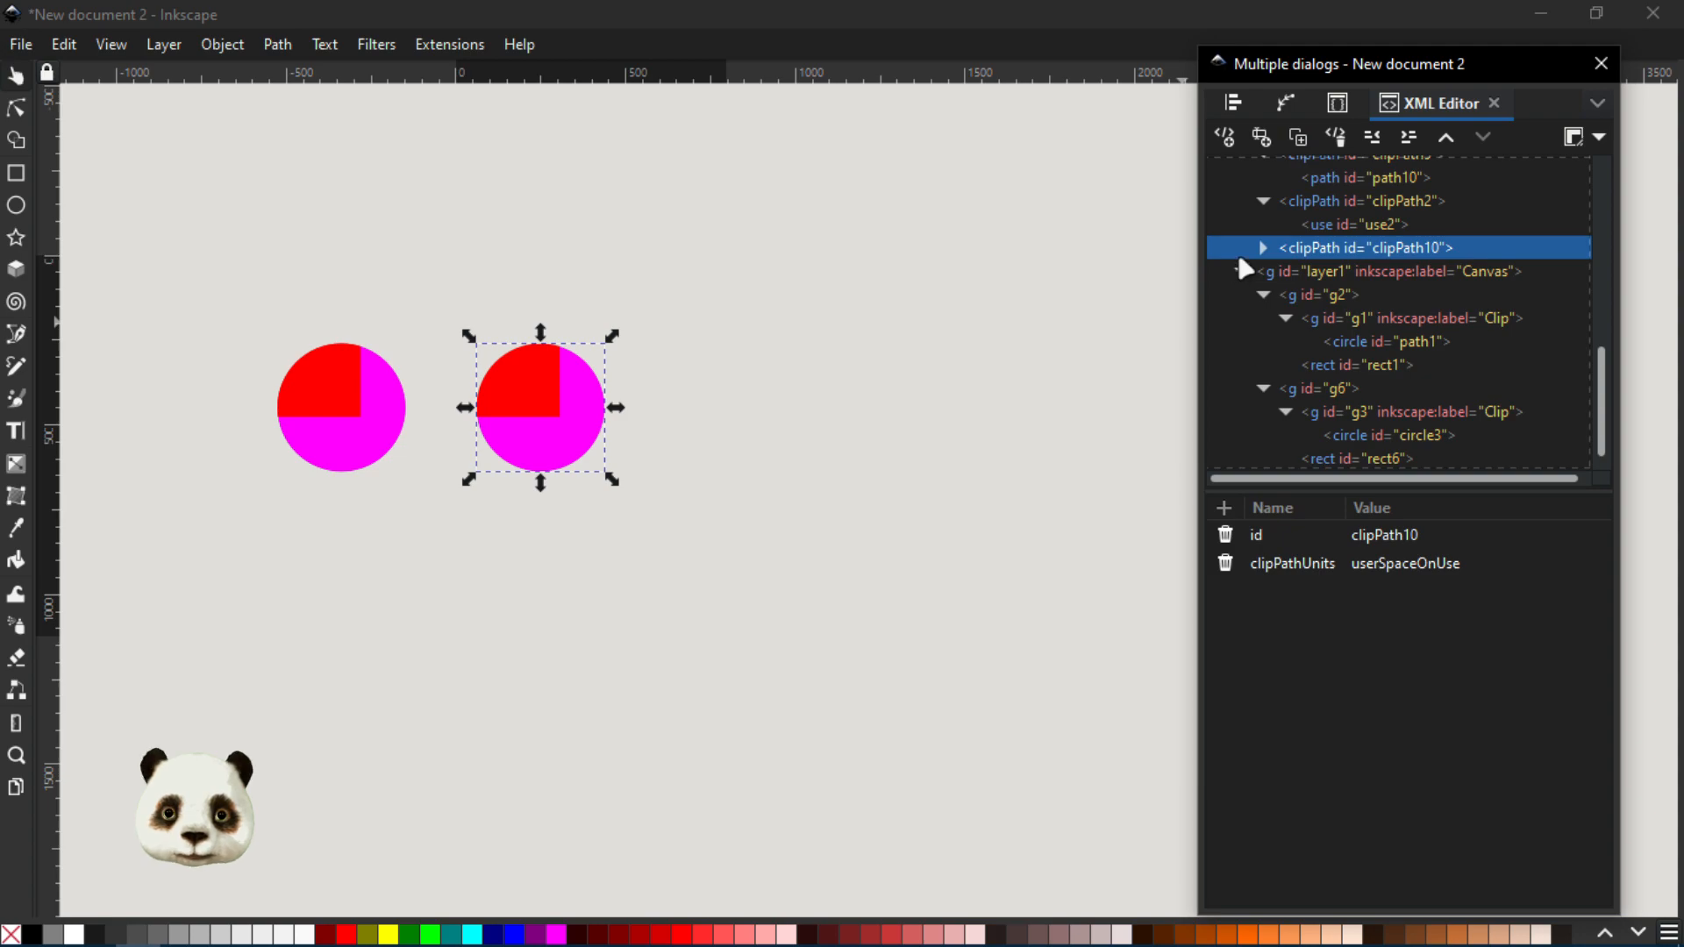
{"action": "left_click", "coordinate": [1263, 249]}
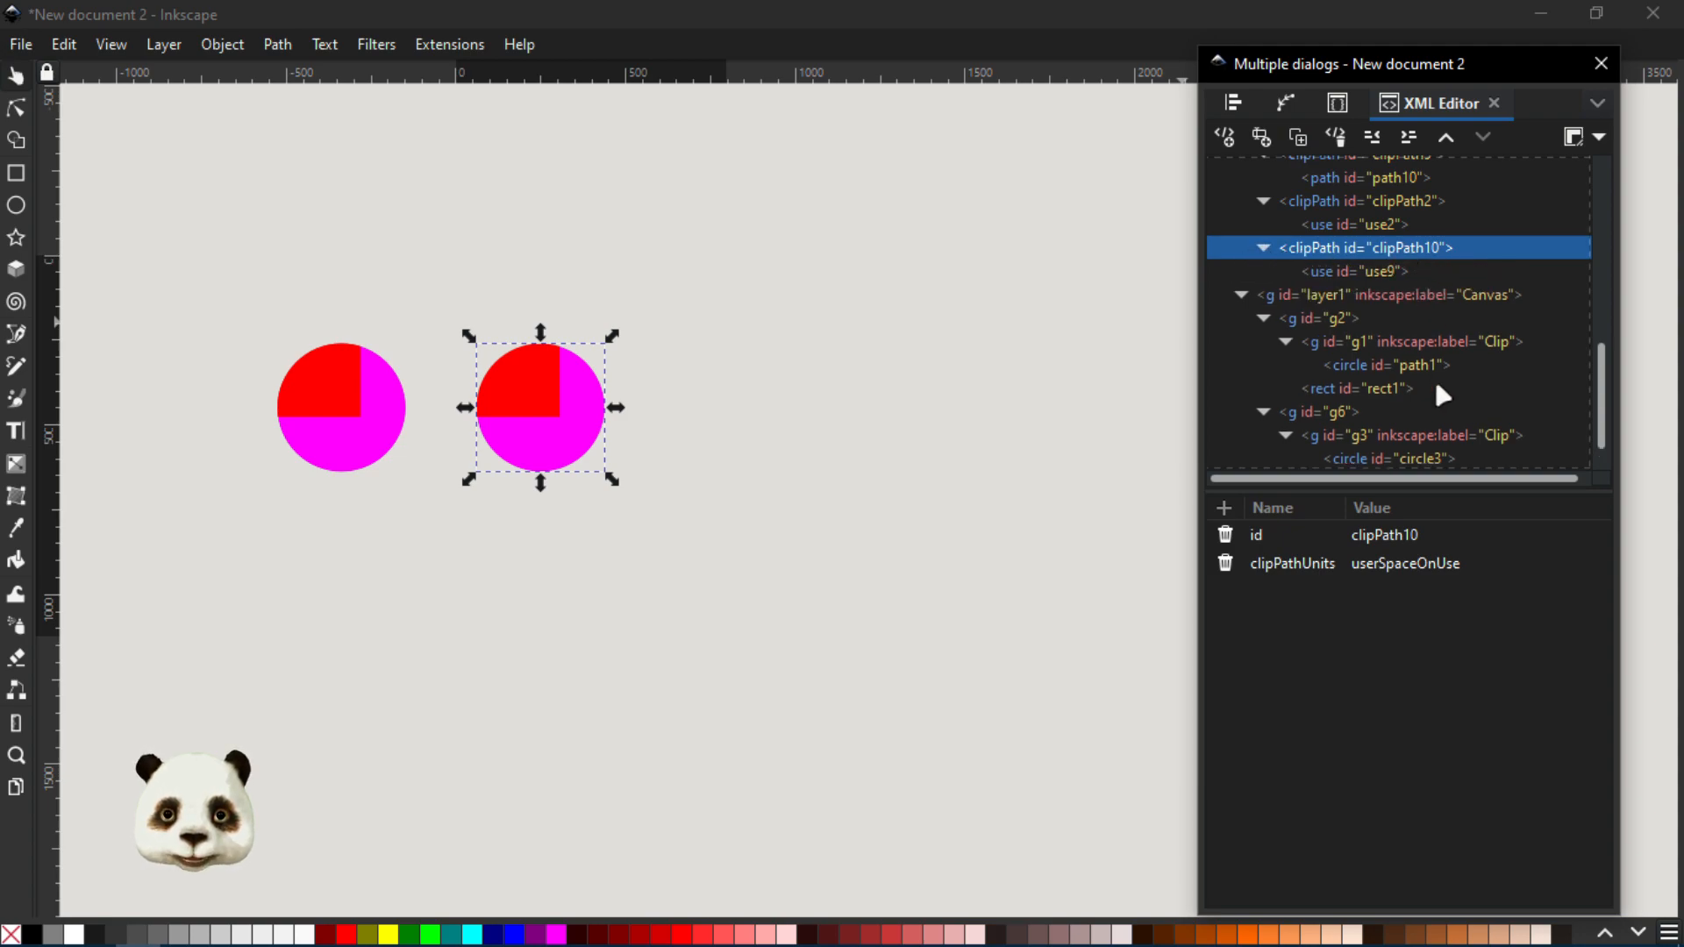
Set the clip-path attribute of the duplicated group g6 to url(#clipPath10)
{"action": "scroll", "coordinate": [1456, 413], "scroll_direction": "down", "scroll_amount": 1}
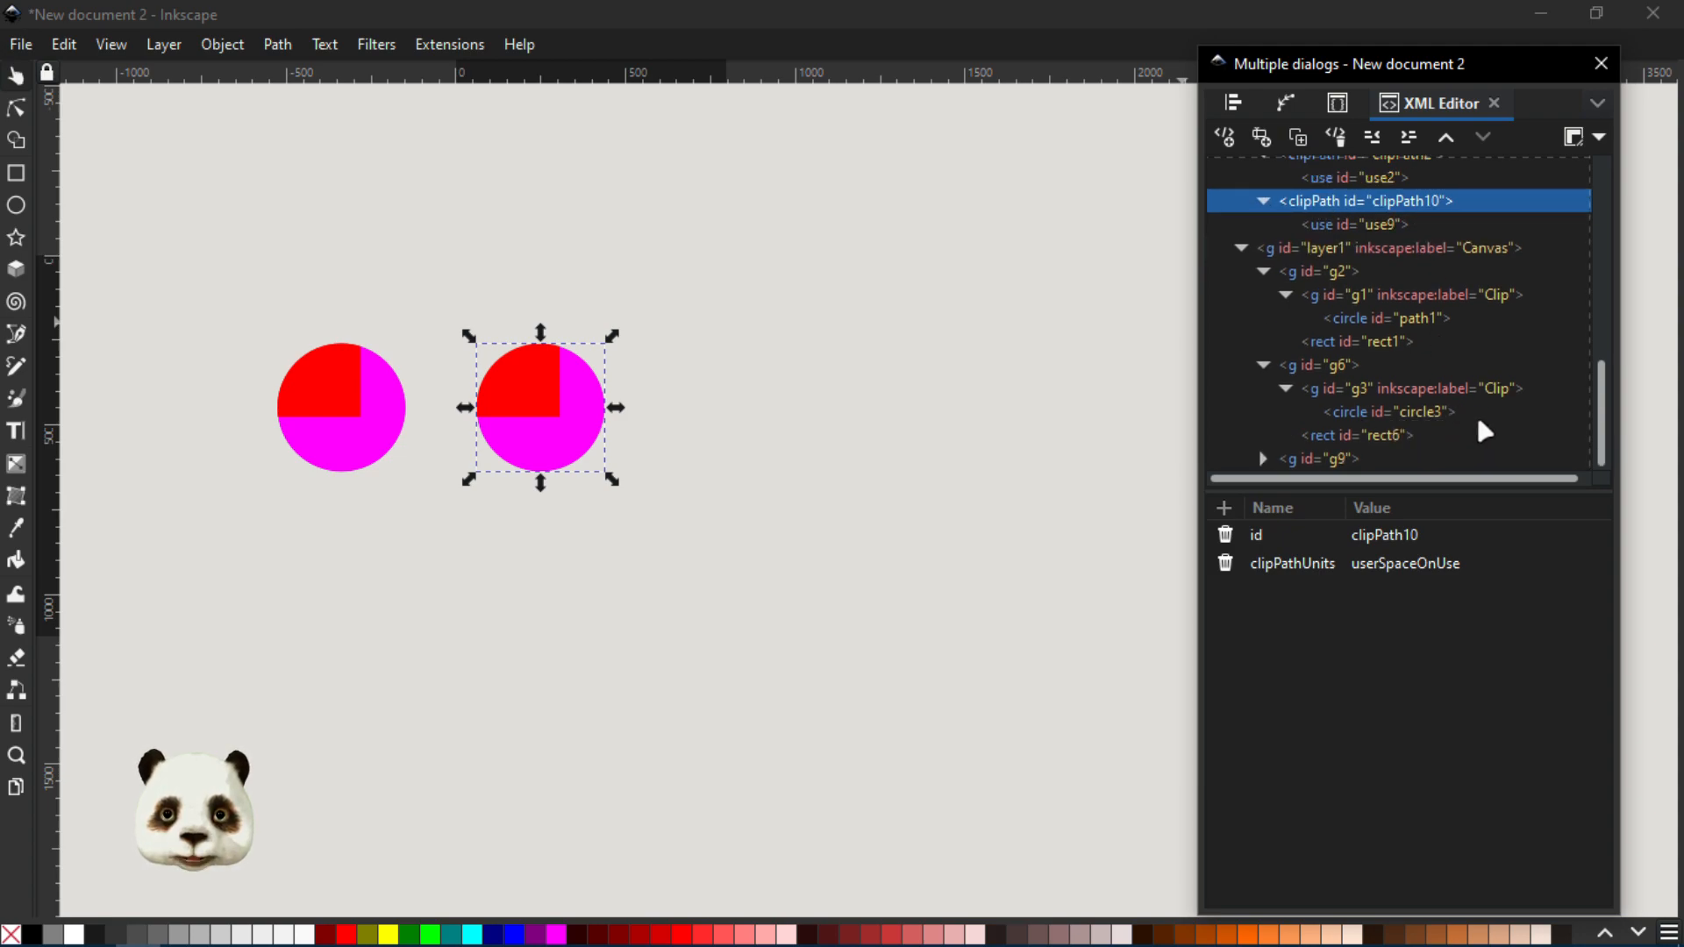
{"action": "left_click", "coordinate": [1408, 388]}
{"action": "left_click", "coordinate": [1353, 368]}
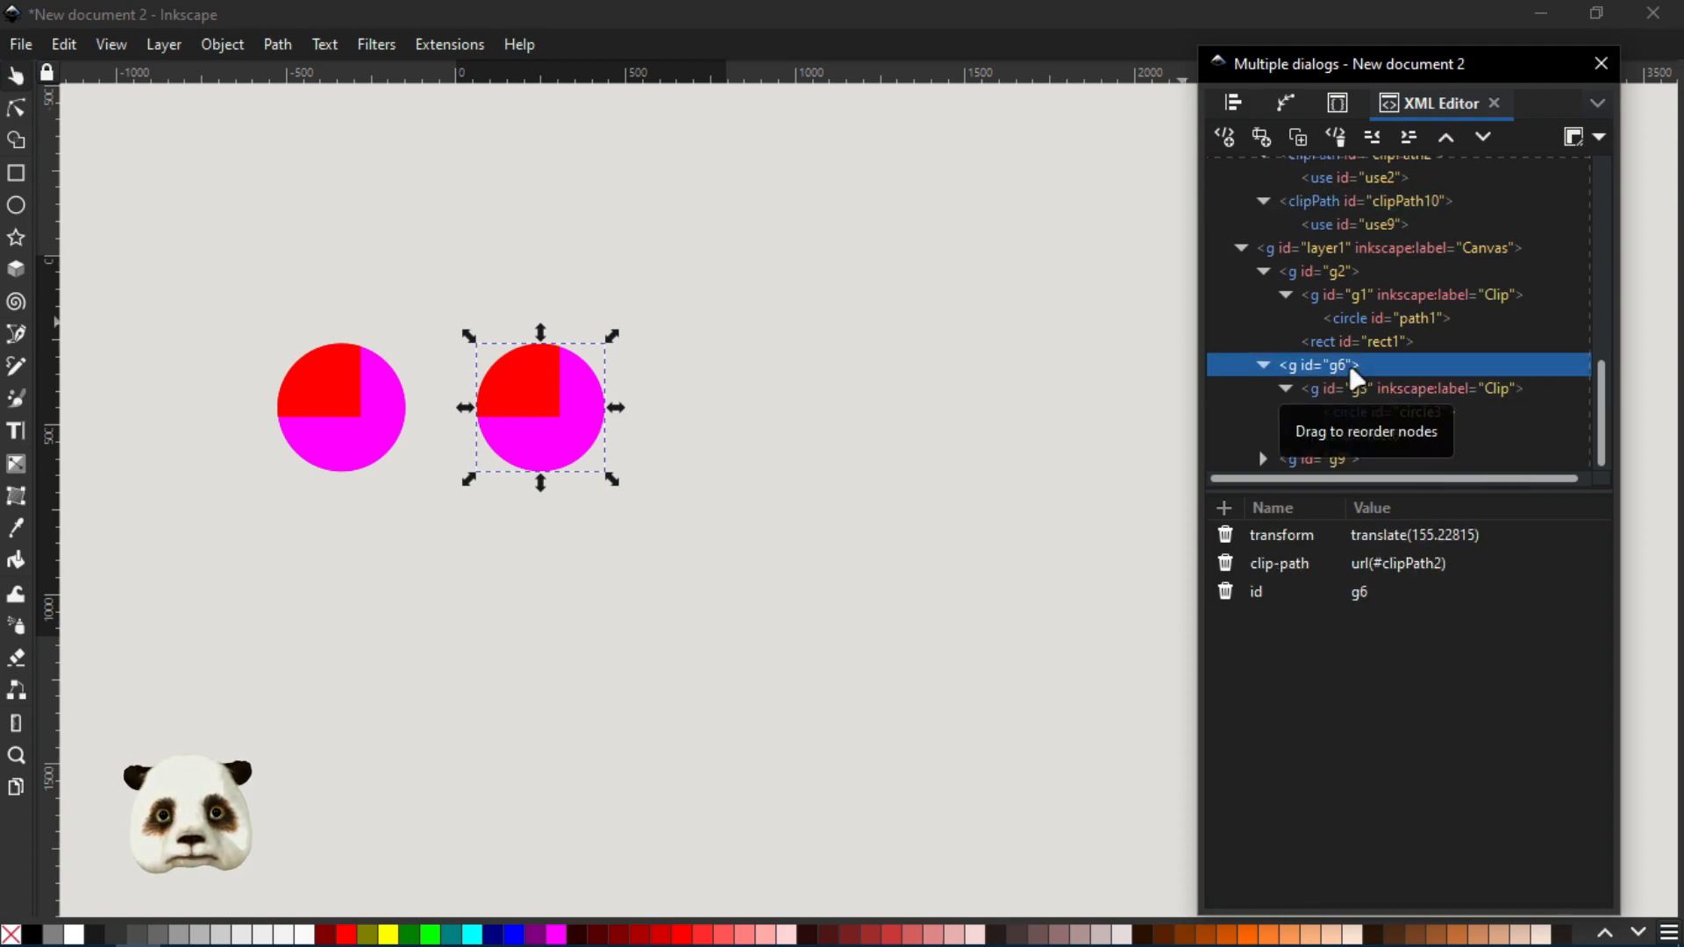
{"action": "left_click", "coordinate": [1386, 566]}
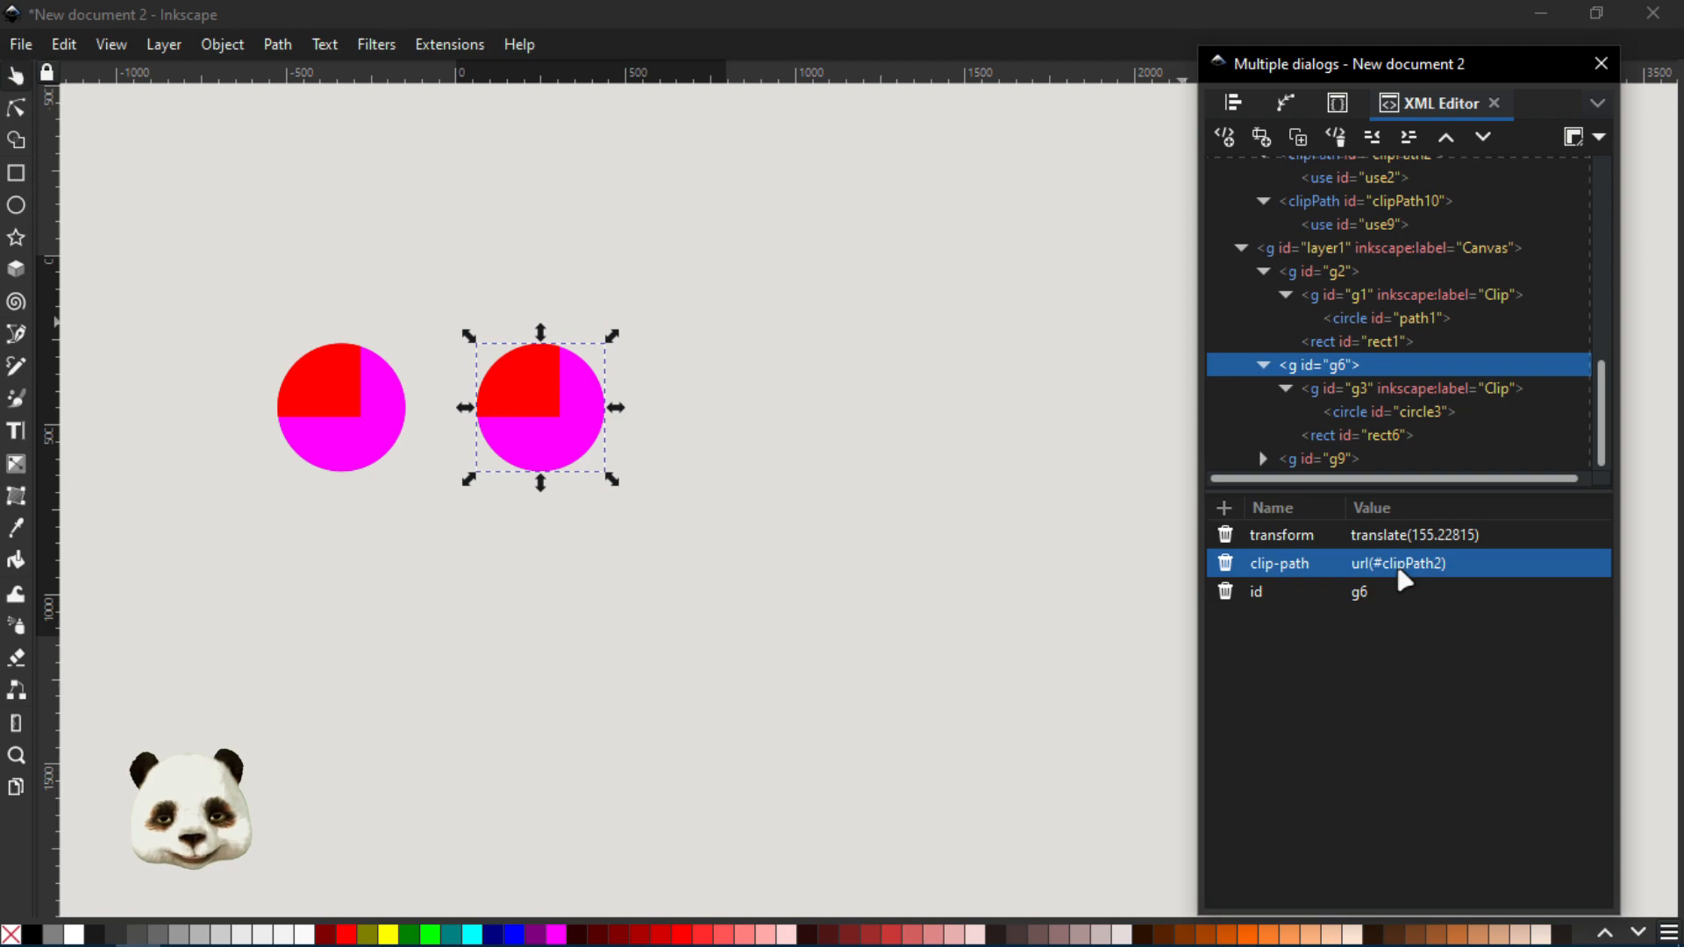
{"action": "scroll", "coordinate": [1421, 210], "scroll_direction": "up", "scroll_amount": 1}
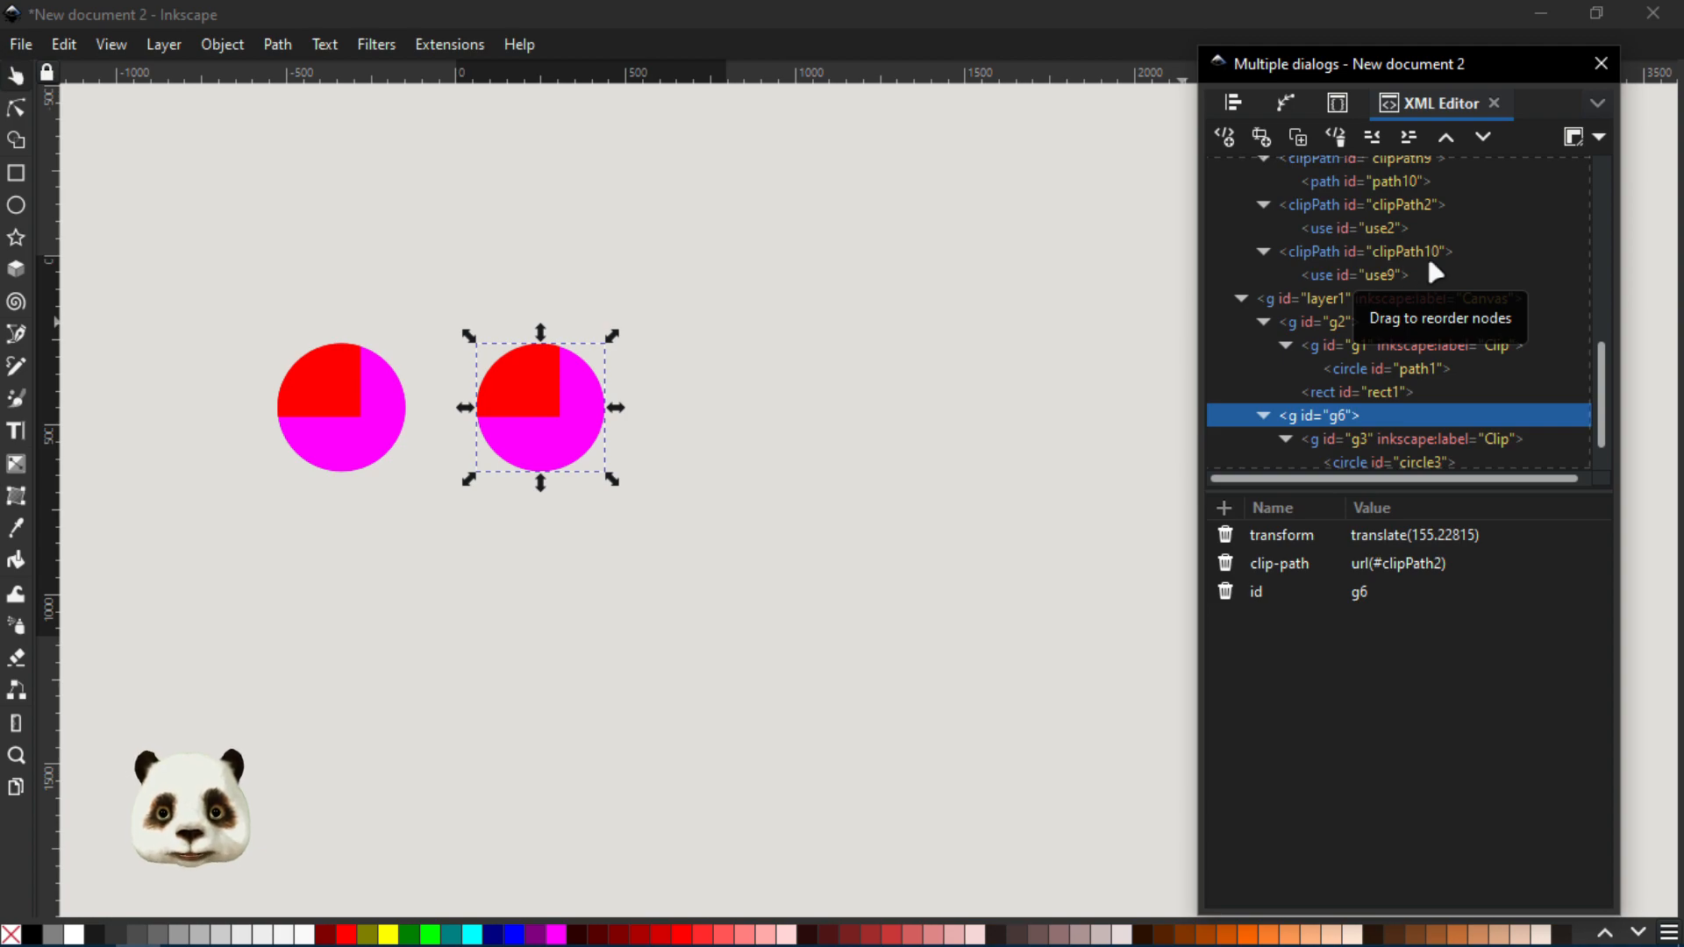
{"action": "scroll", "coordinate": [1410, 276], "scroll_direction": "down", "scroll_amount": 1}
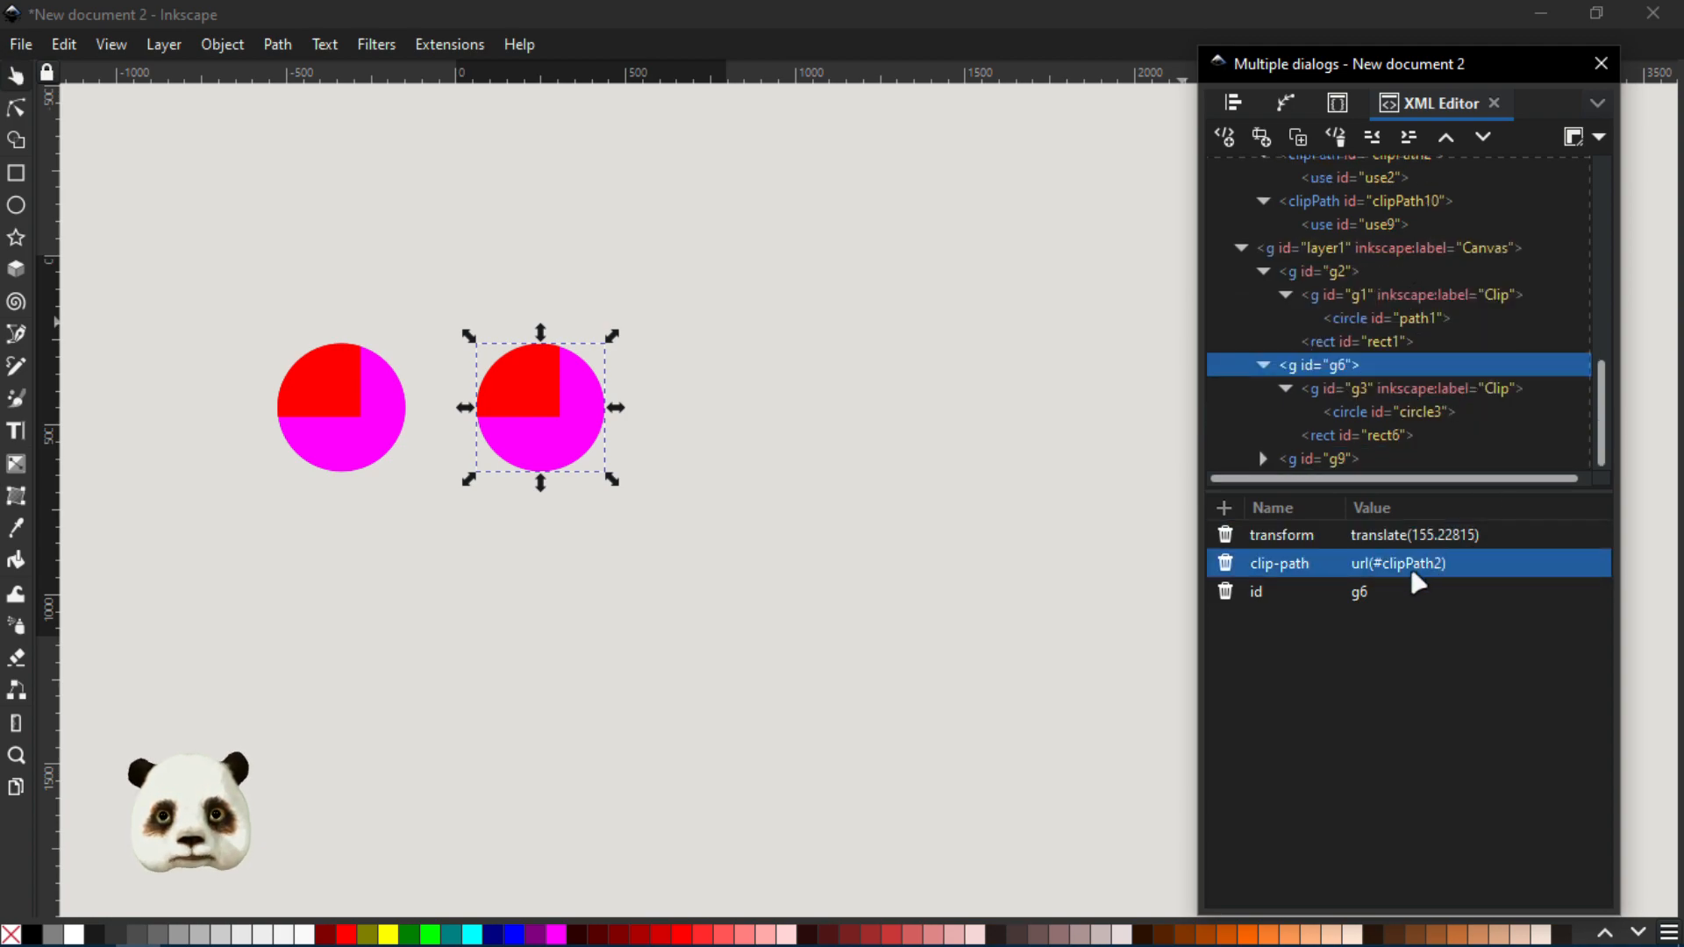
{"action": "left_click", "coordinate": [1439, 570]}
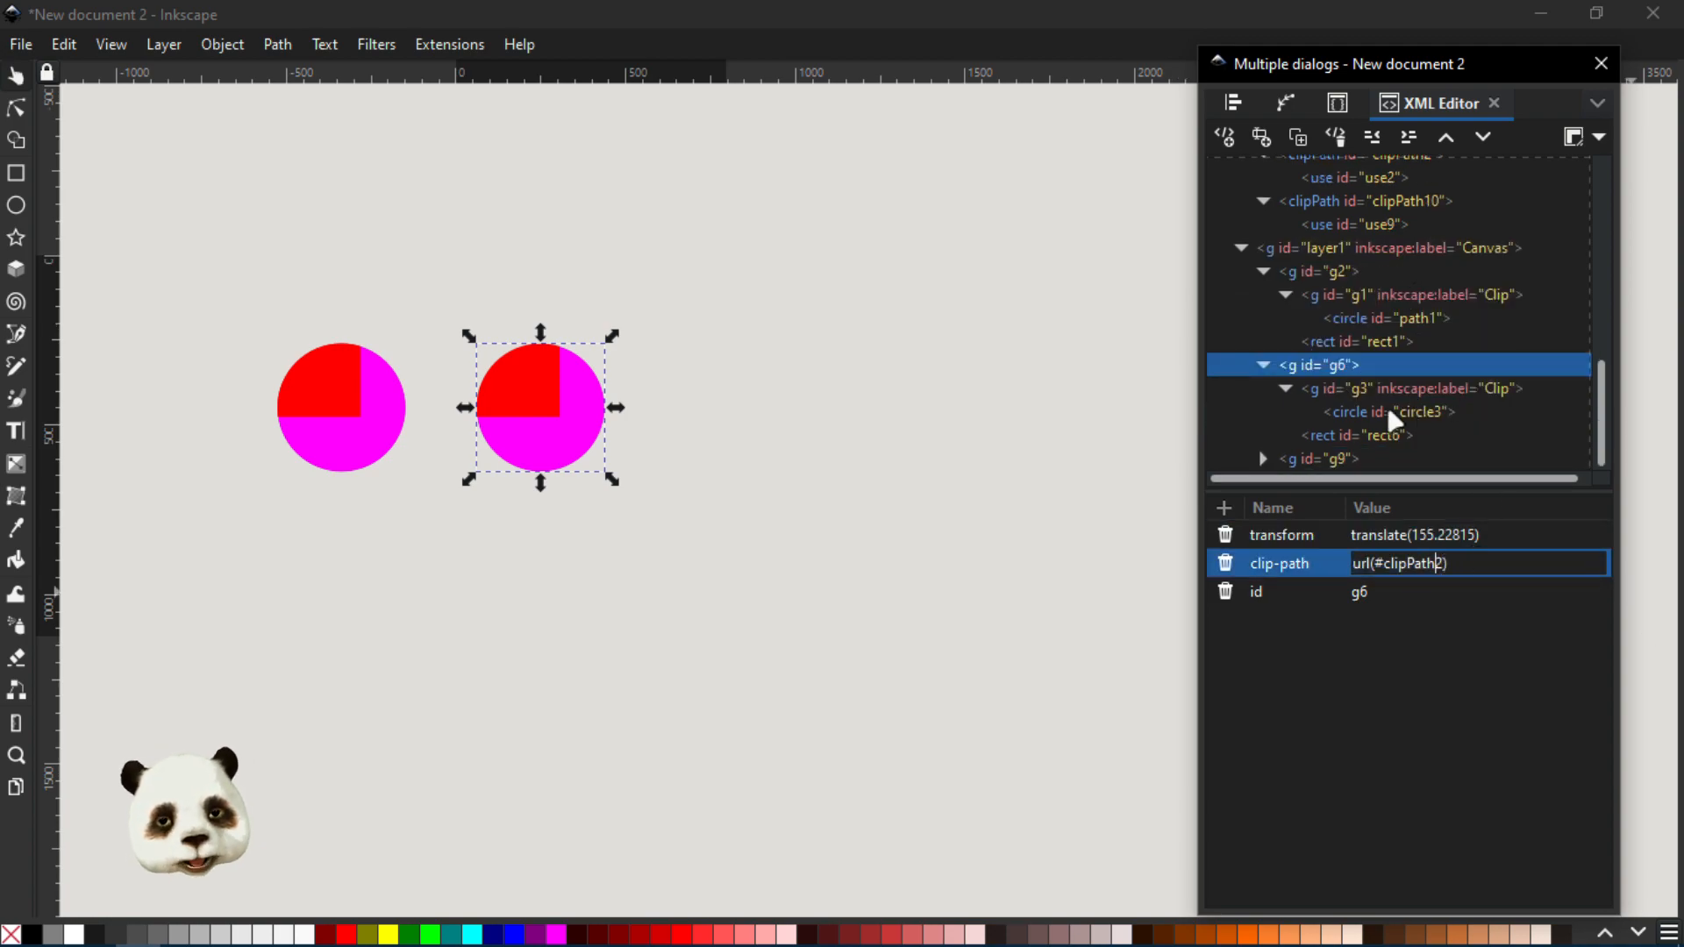
{"action": "key", "text": "Delete"}
{"action": "type", "text": "10"}
{"action": "key", "text": "Return"}
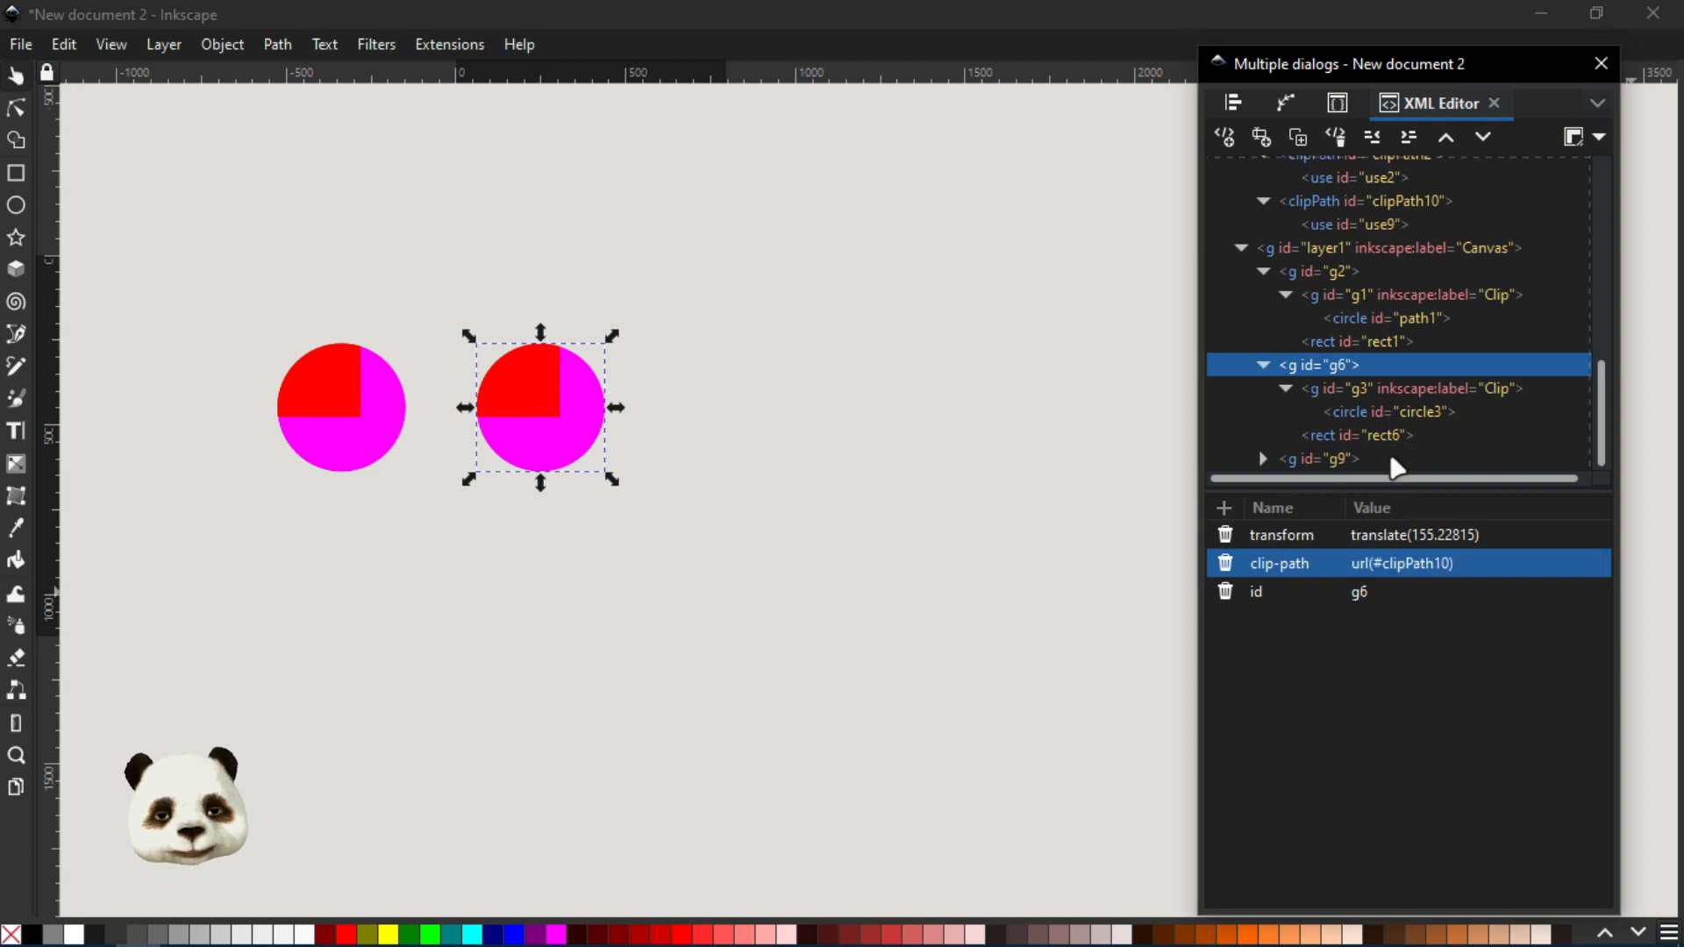
Stretch the Clip group inside g2 vertically to test the duplicate's independence, and undo the stretch
{"action": "left_click_drag", "start_coordinate": [1683, 88], "coordinate": [1171, 98]}
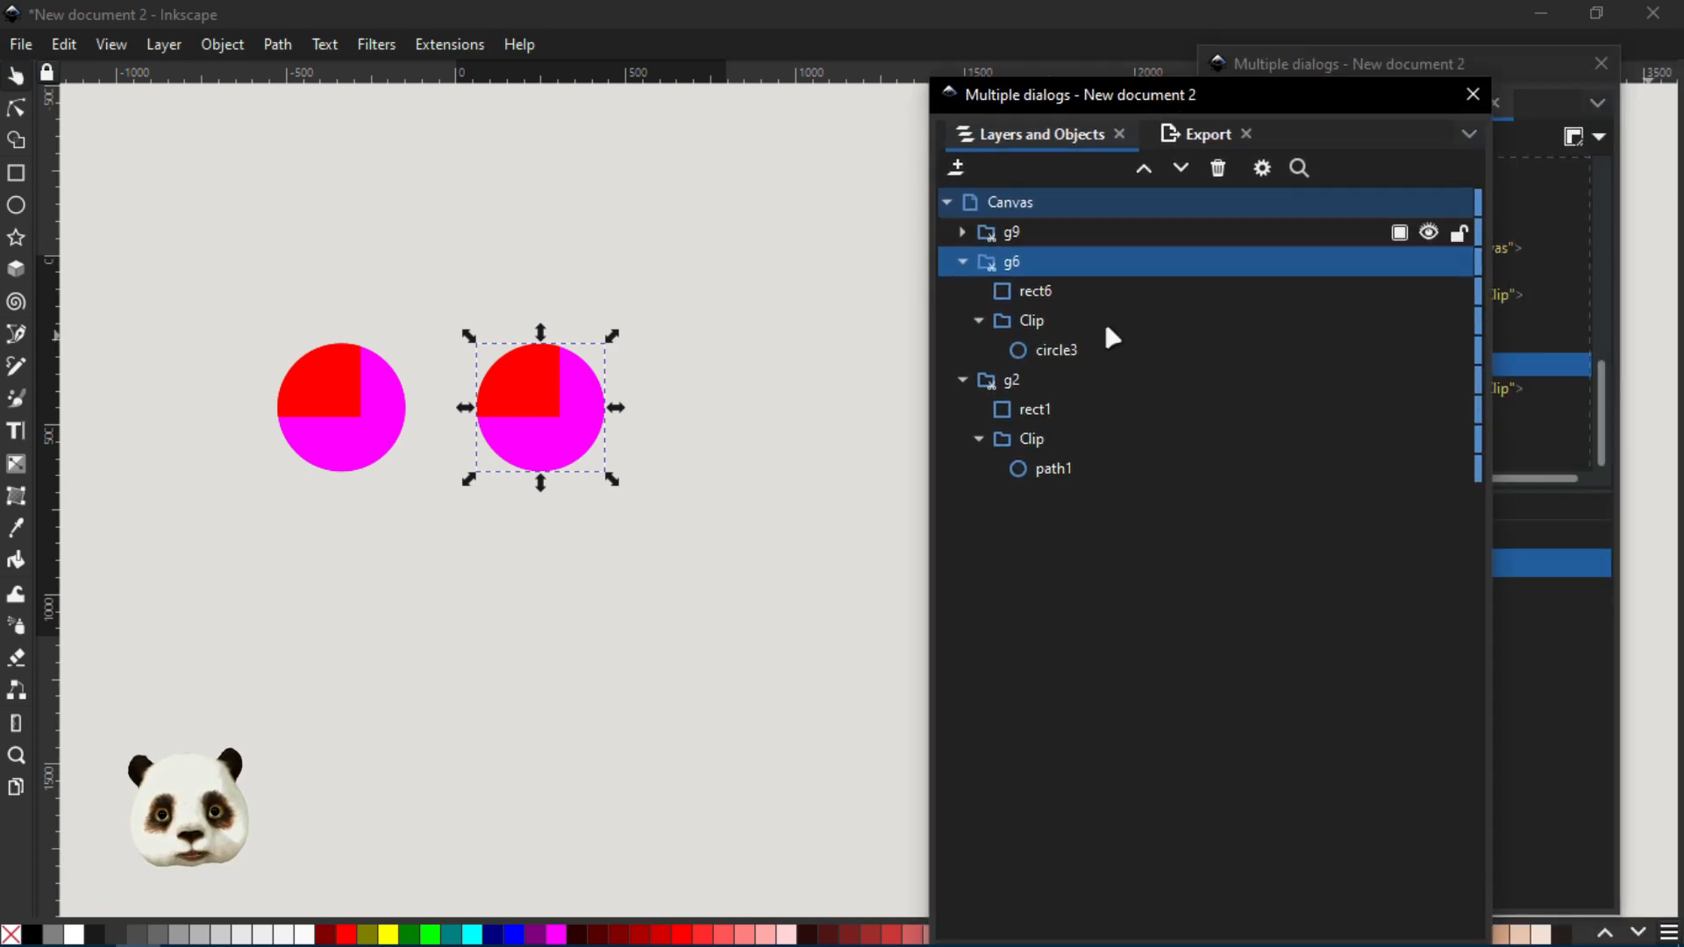
{"action": "left_click", "coordinate": [1058, 467]}
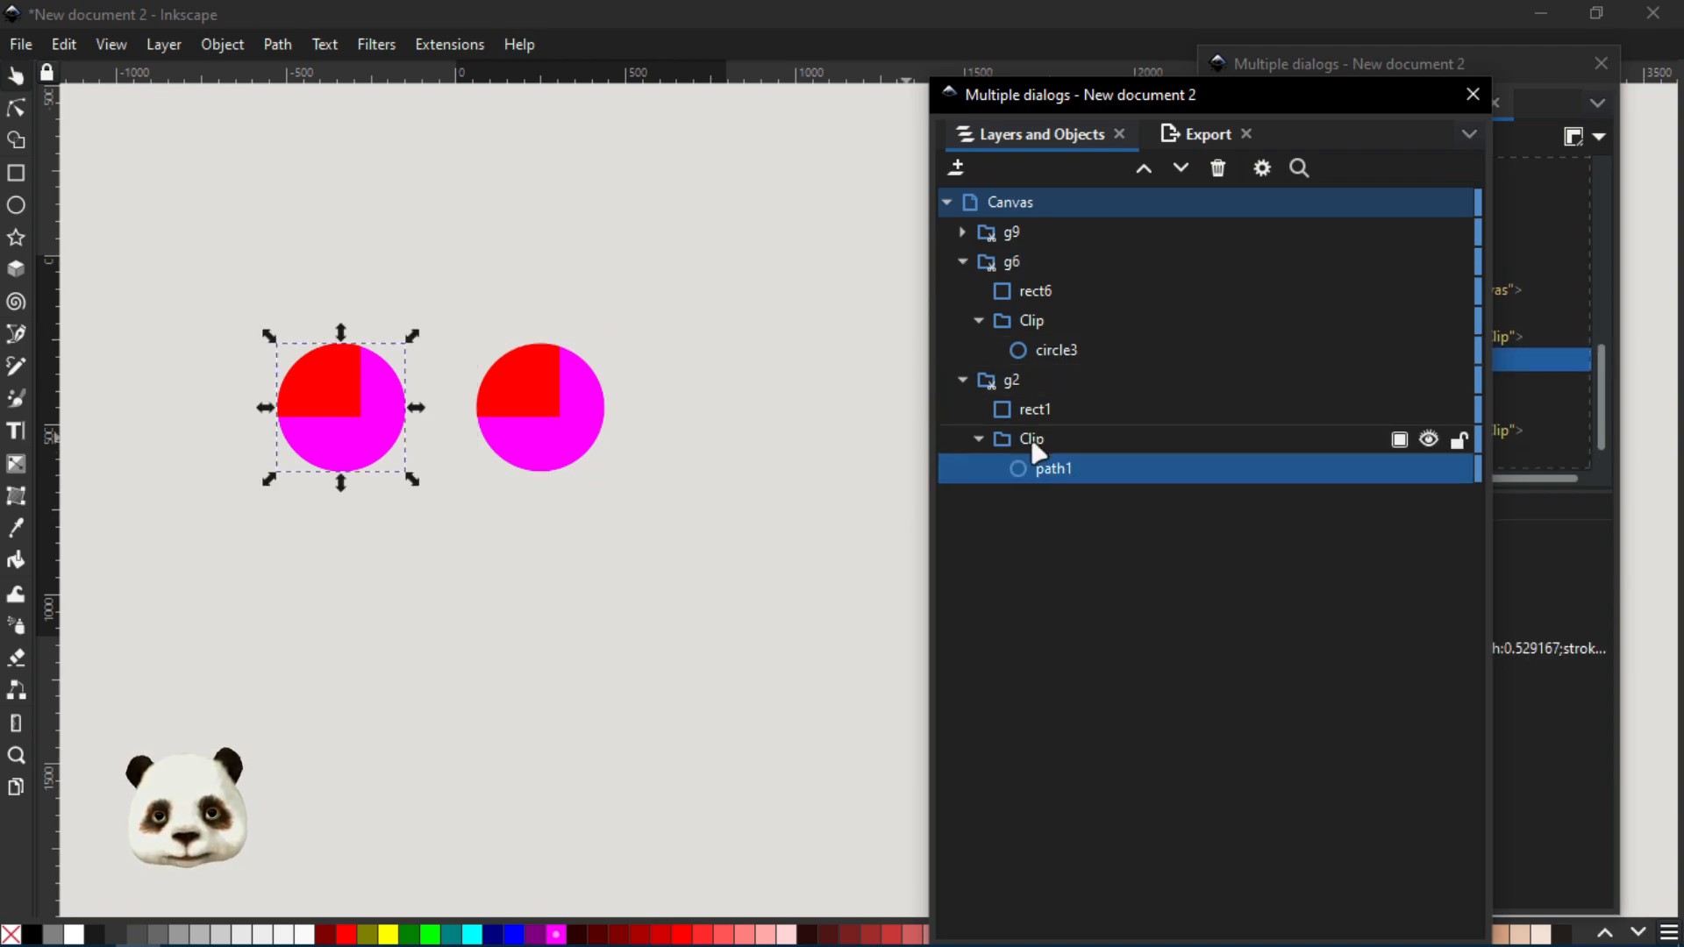
{"action": "left_click", "coordinate": [1035, 440]}
{"action": "left_click_drag", "start_coordinate": [342, 484], "coordinate": [351, 647]}
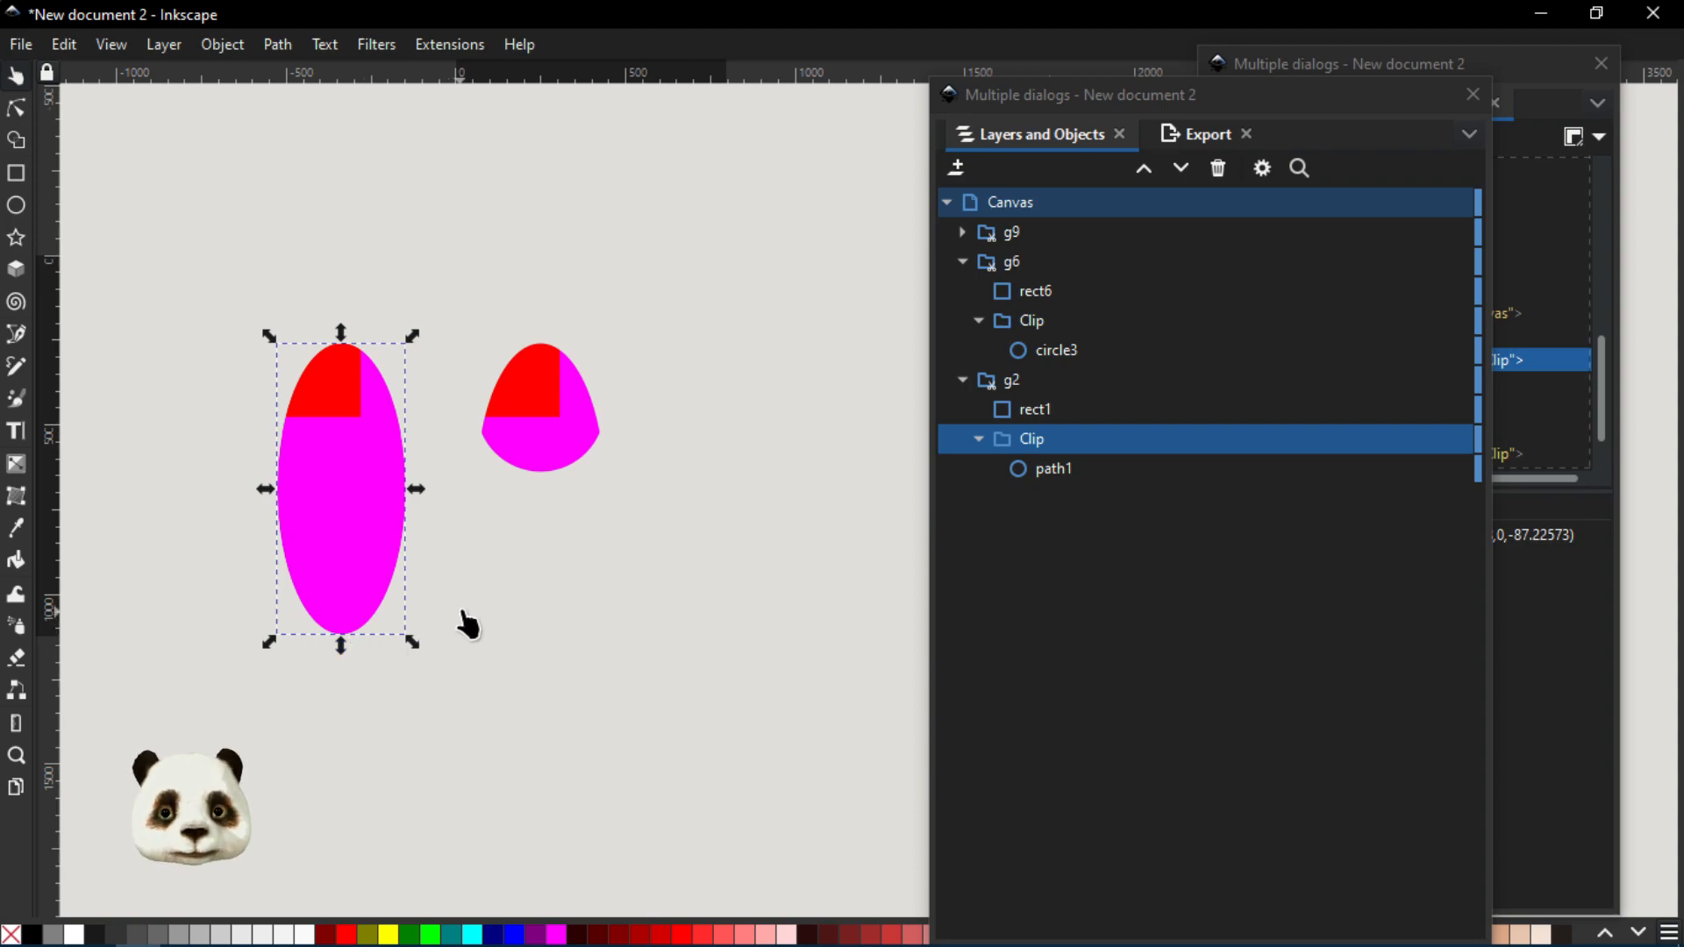
{"action": "key", "text": "ctrl+z"}
{"action": "left_click_drag", "start_coordinate": [1047, 95], "coordinate": [1683, 81]}
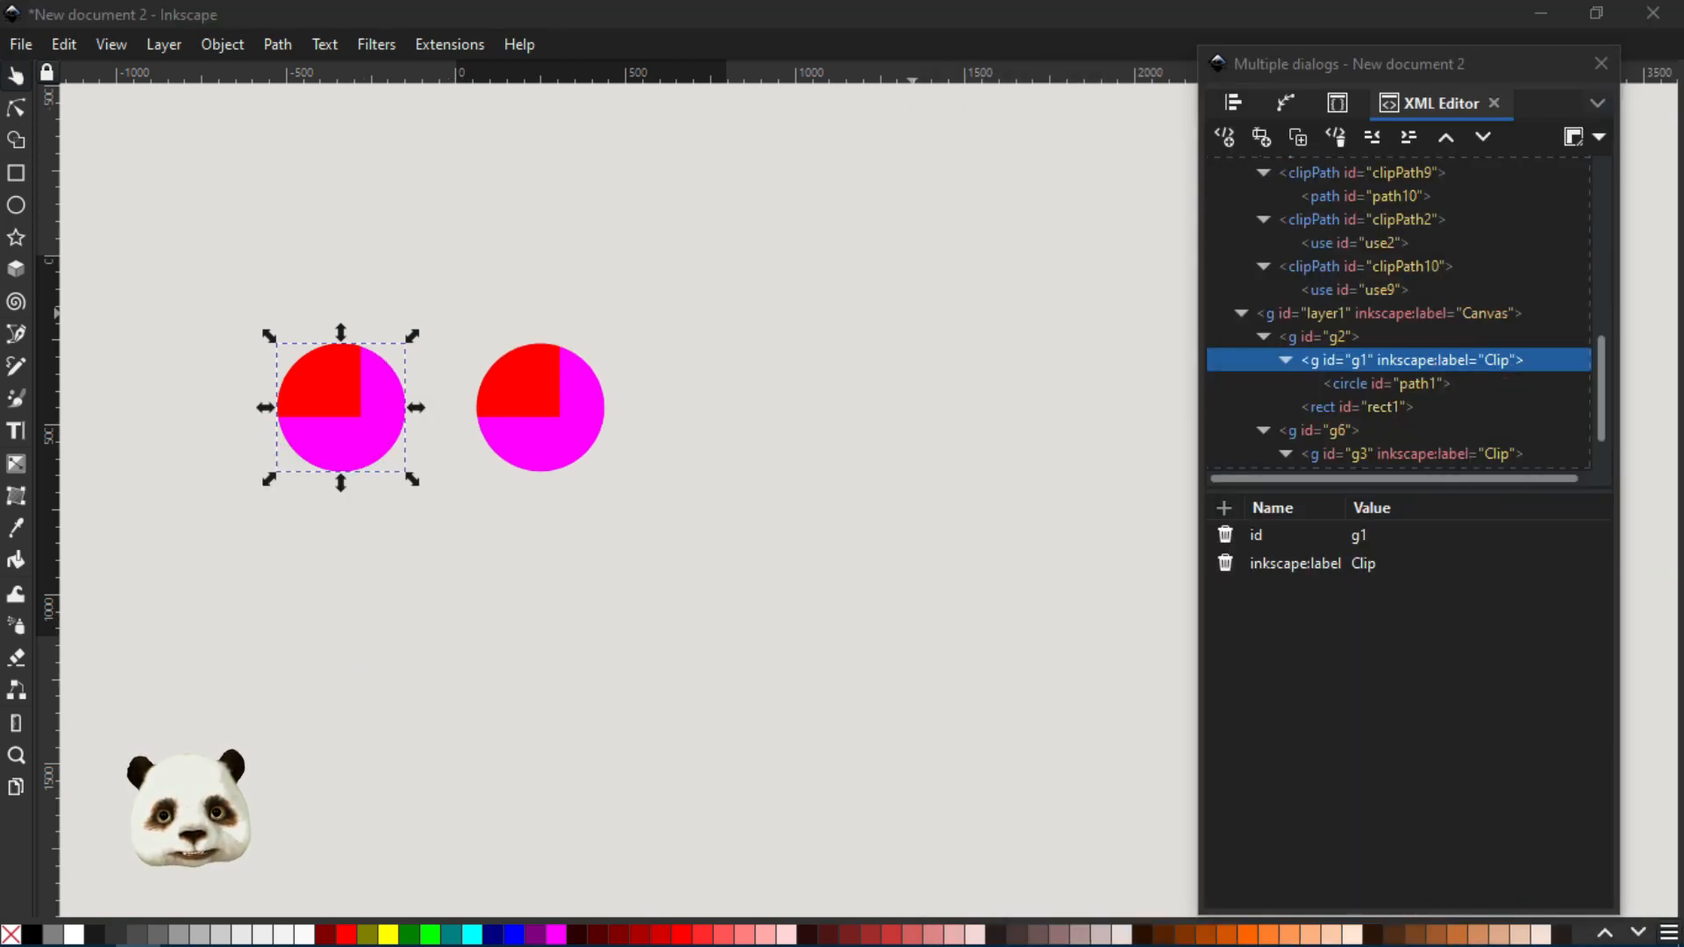
Compare the use nodes in clipPath10 and clipPath2, and inspect the Clip group g1 that use9 references
{"action": "left_click", "coordinate": [1350, 291]}
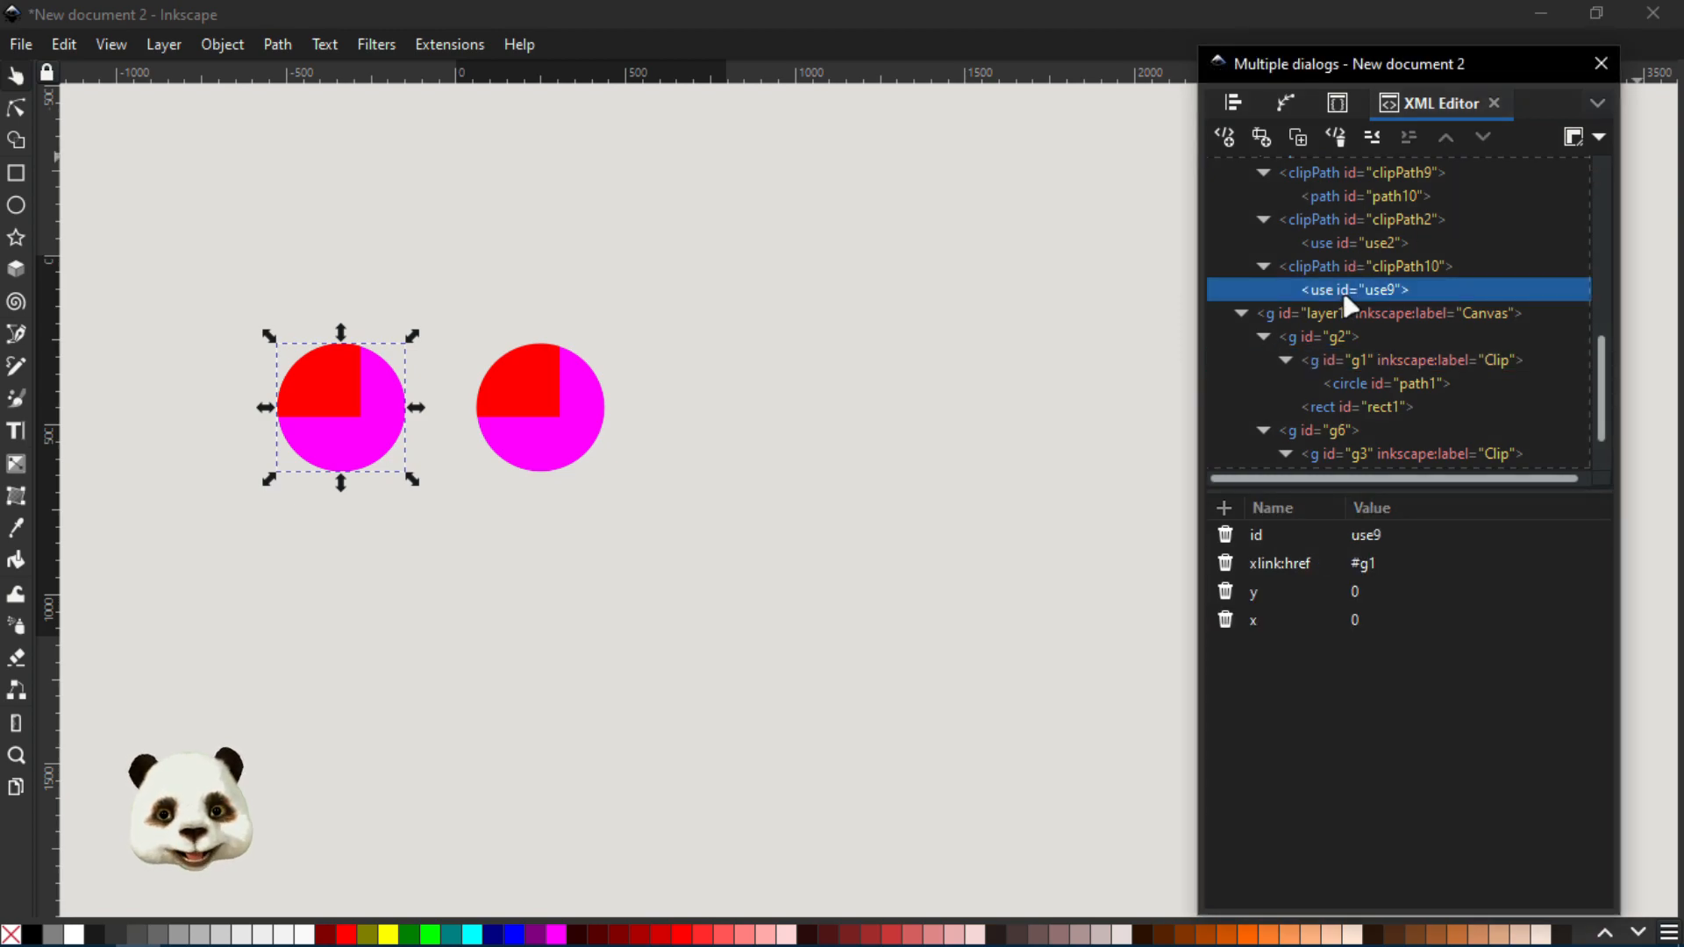
{"action": "left_click", "coordinate": [1369, 246]}
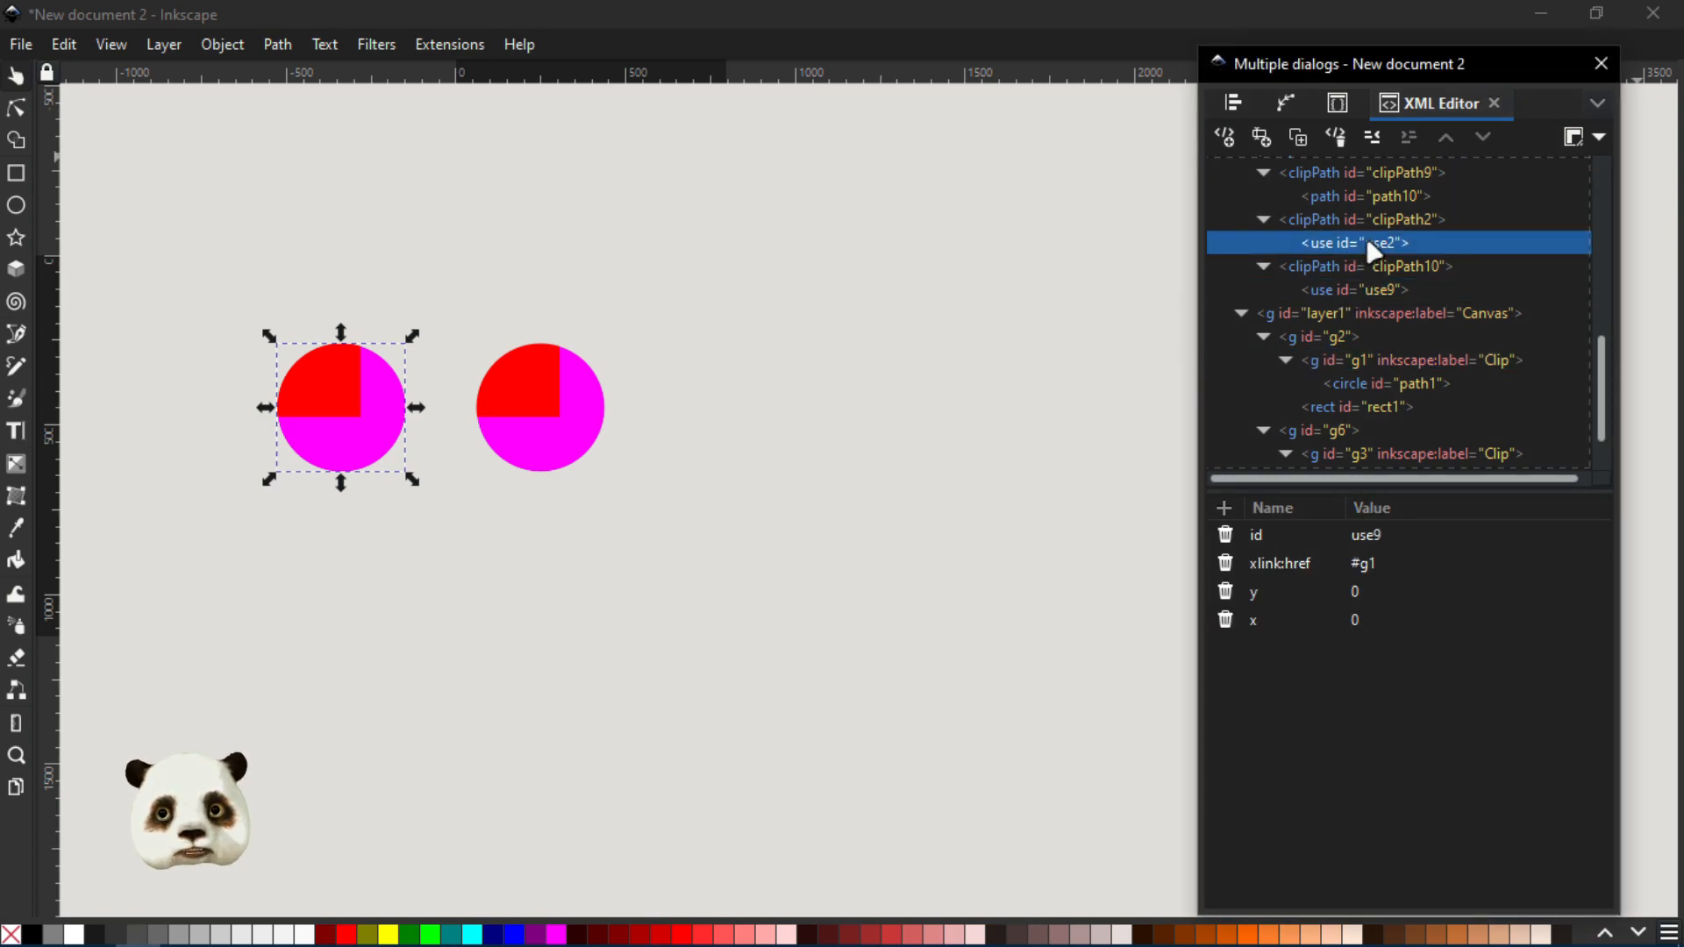
{"action": "left_click", "coordinate": [1365, 291]}
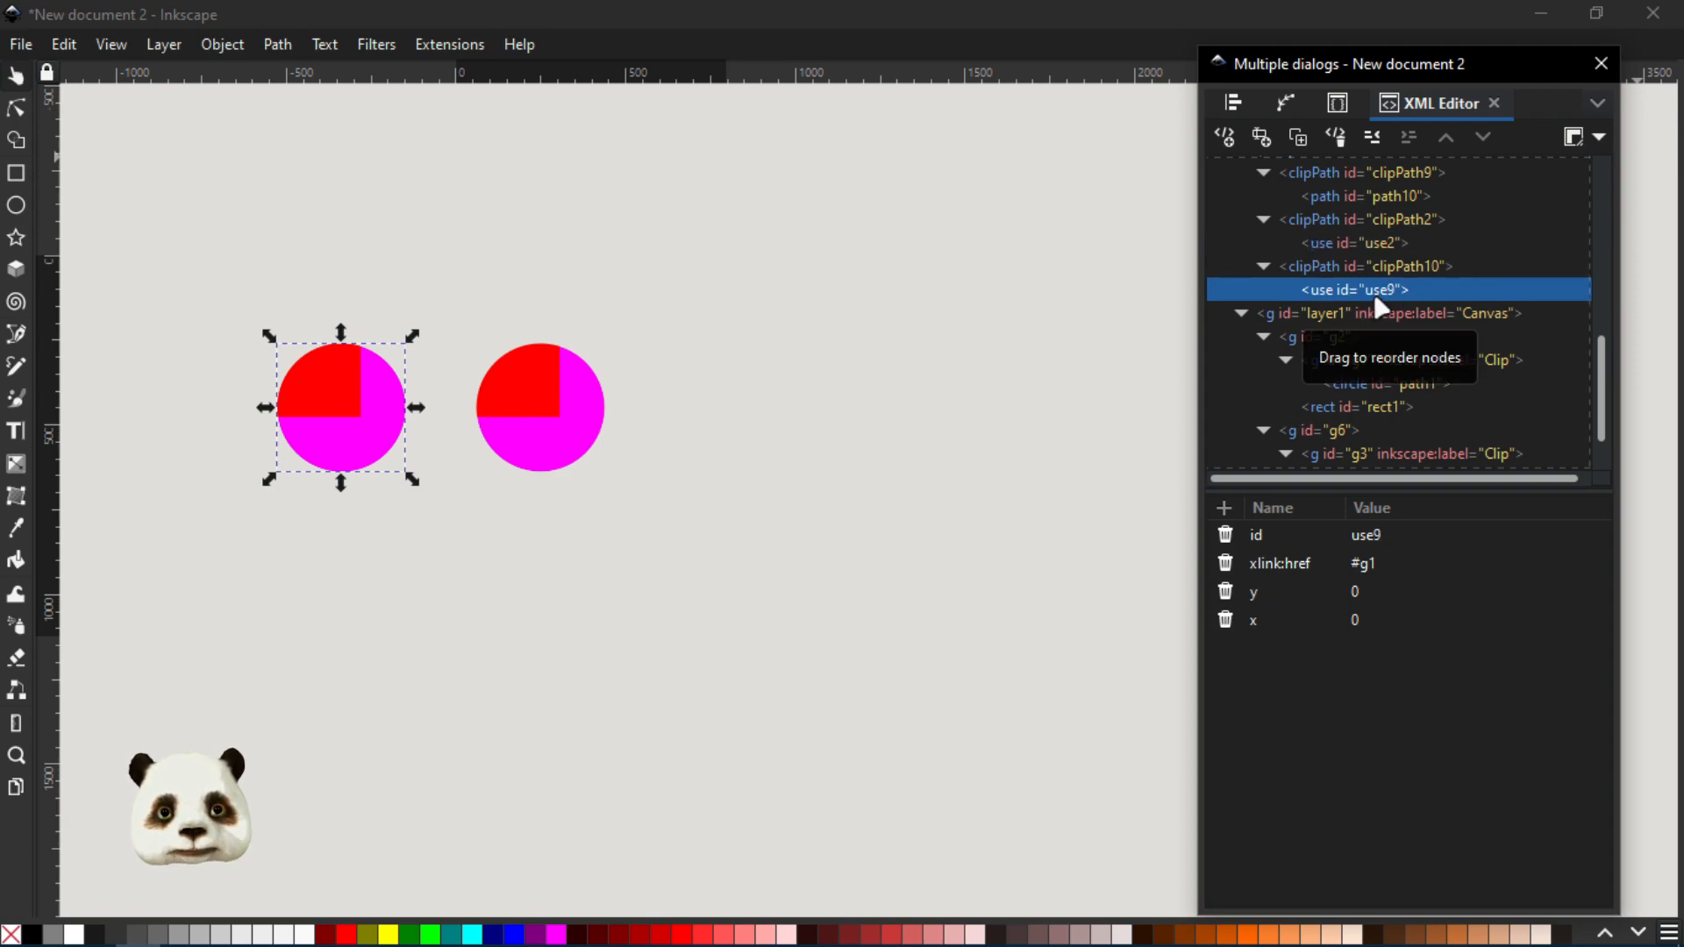
{"action": "left_click", "coordinate": [1272, 563]}
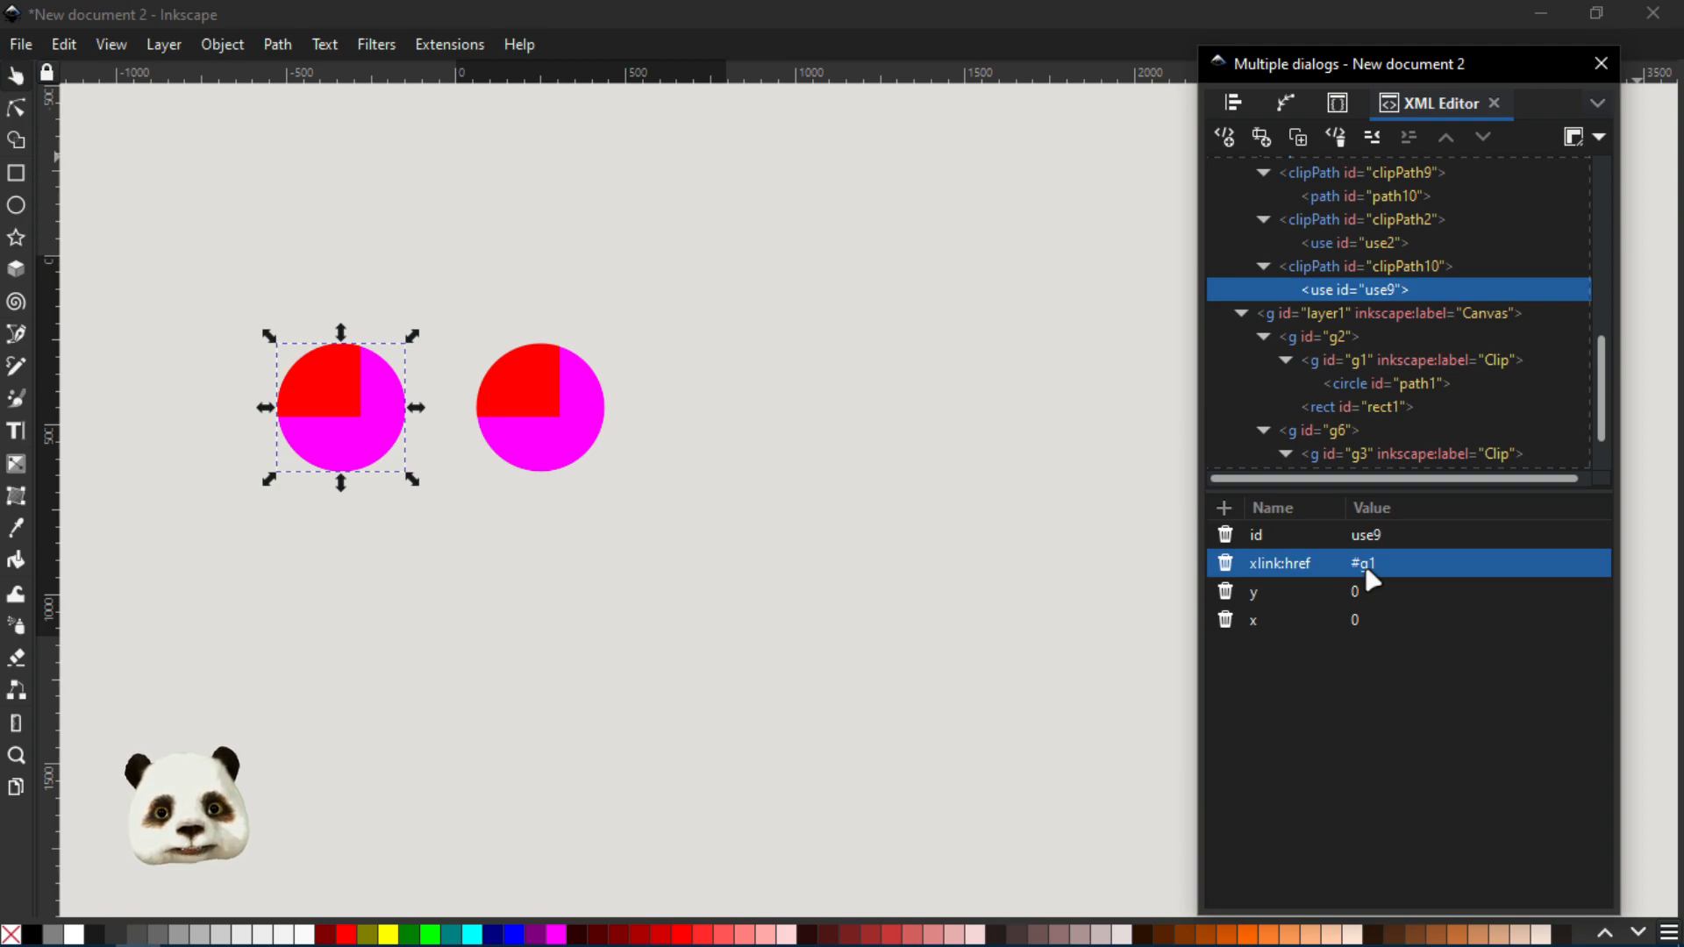
{"action": "left_click", "coordinate": [1368, 357]}
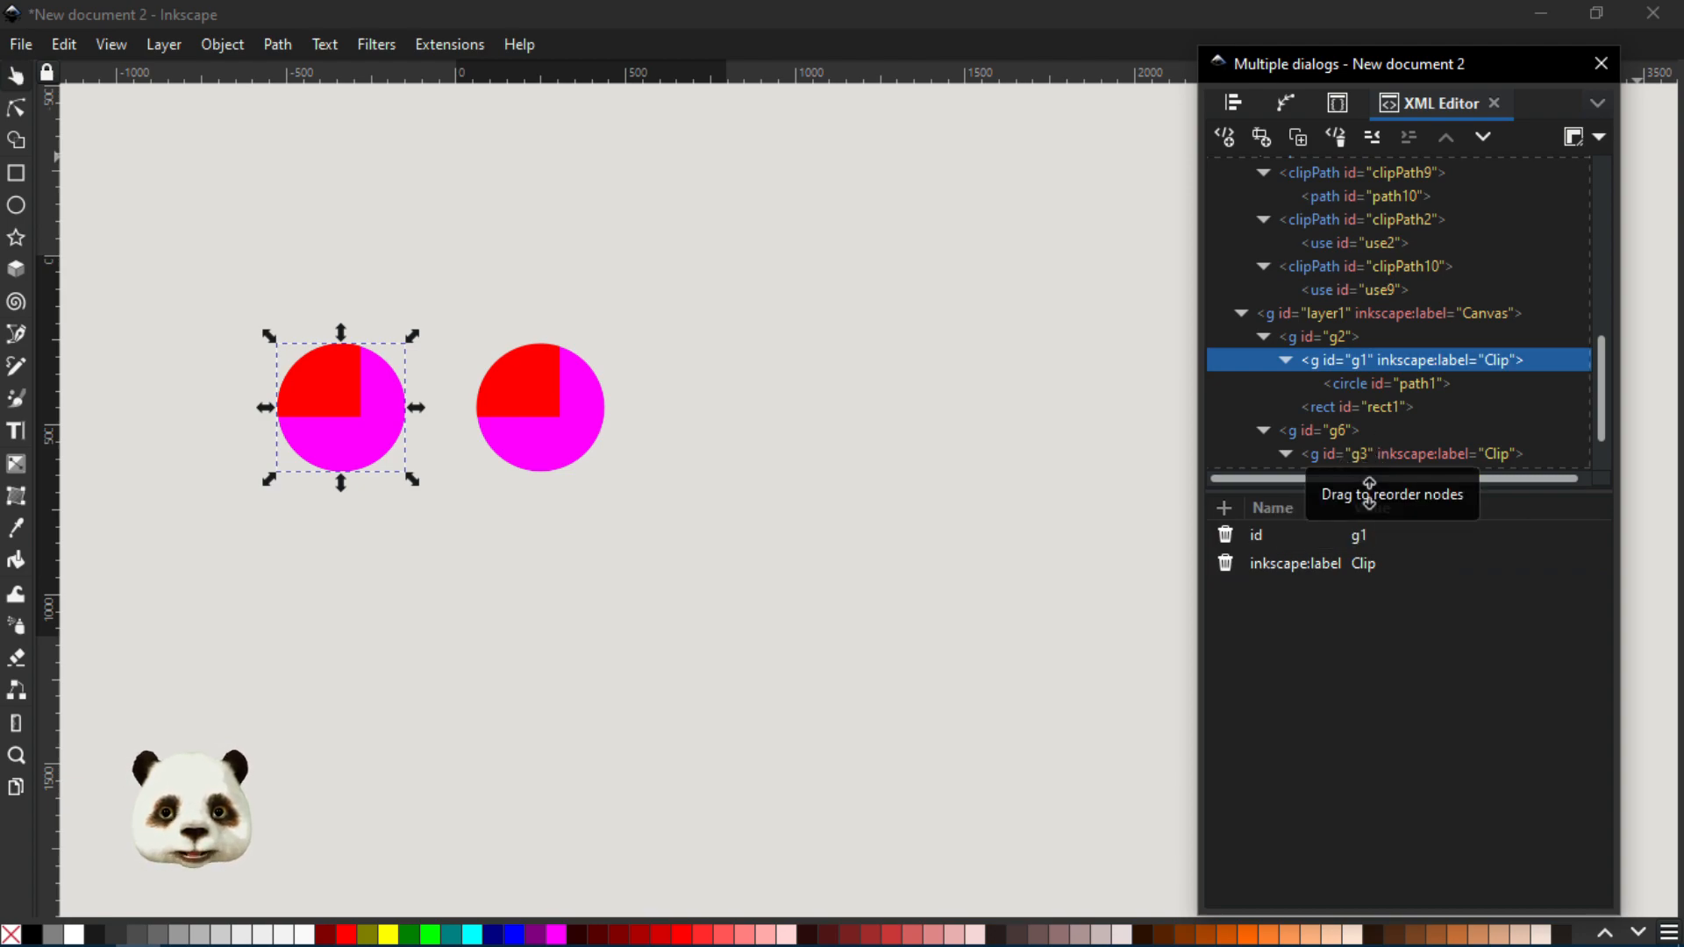
Set the xlink:href attribute of use9 in clipPath10 to #g3
{"action": "left_click", "coordinate": [1381, 293]}
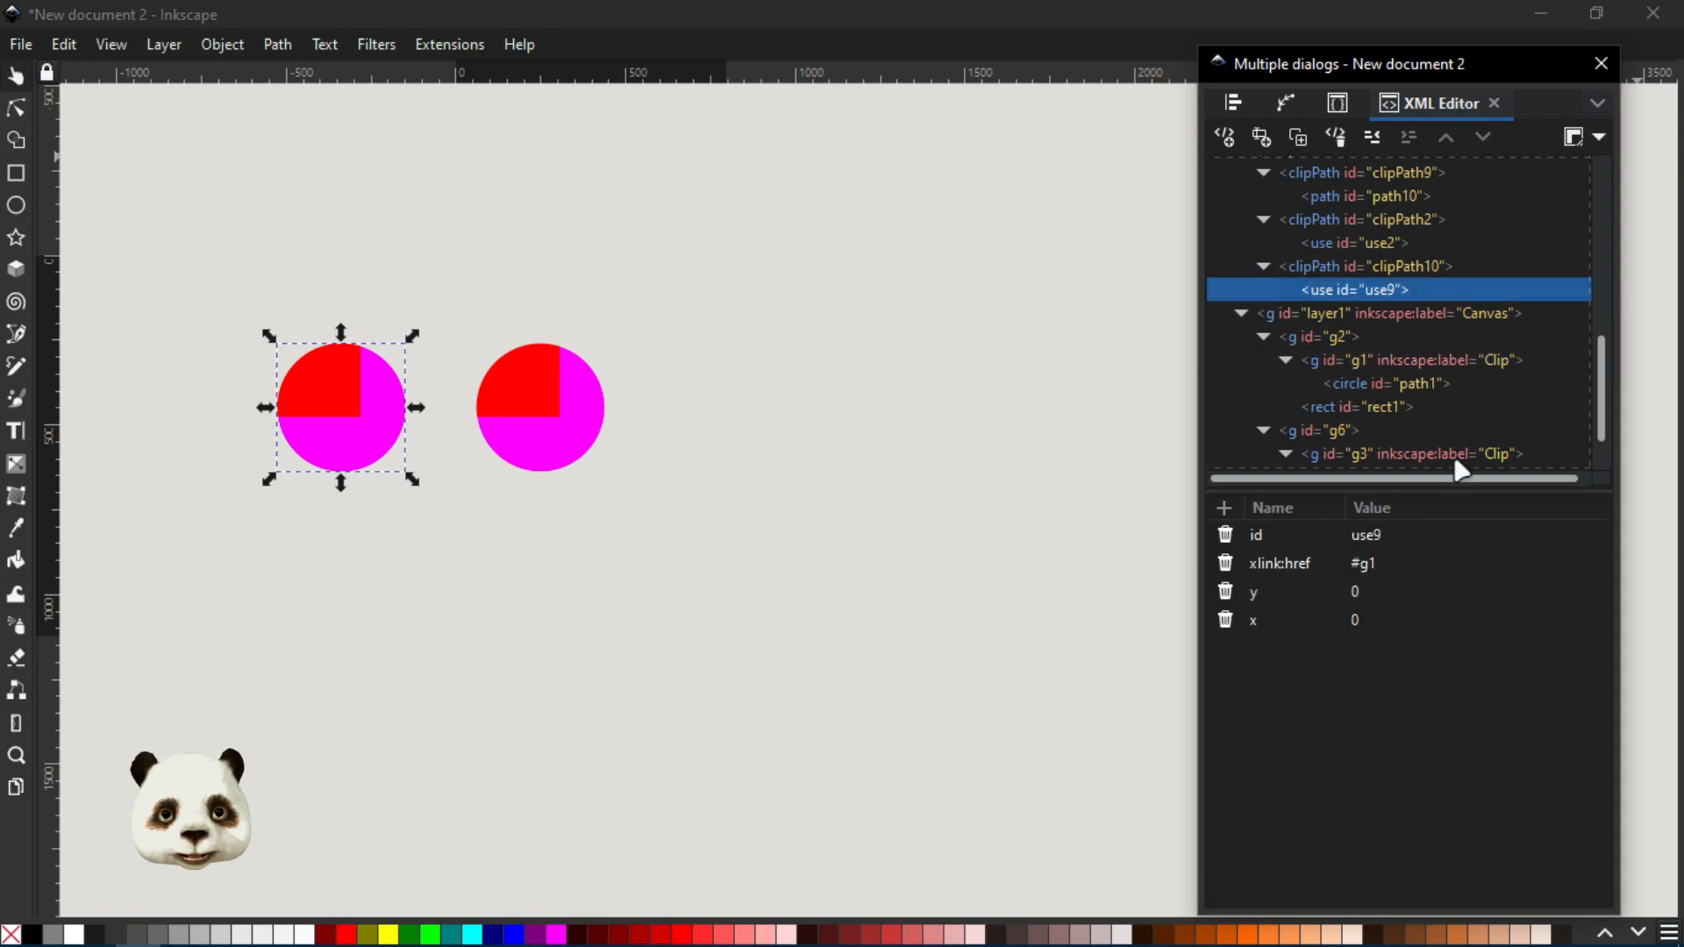
{"action": "left_click", "coordinate": [1370, 564]}
{"action": "left_click", "coordinate": [1411, 556]}
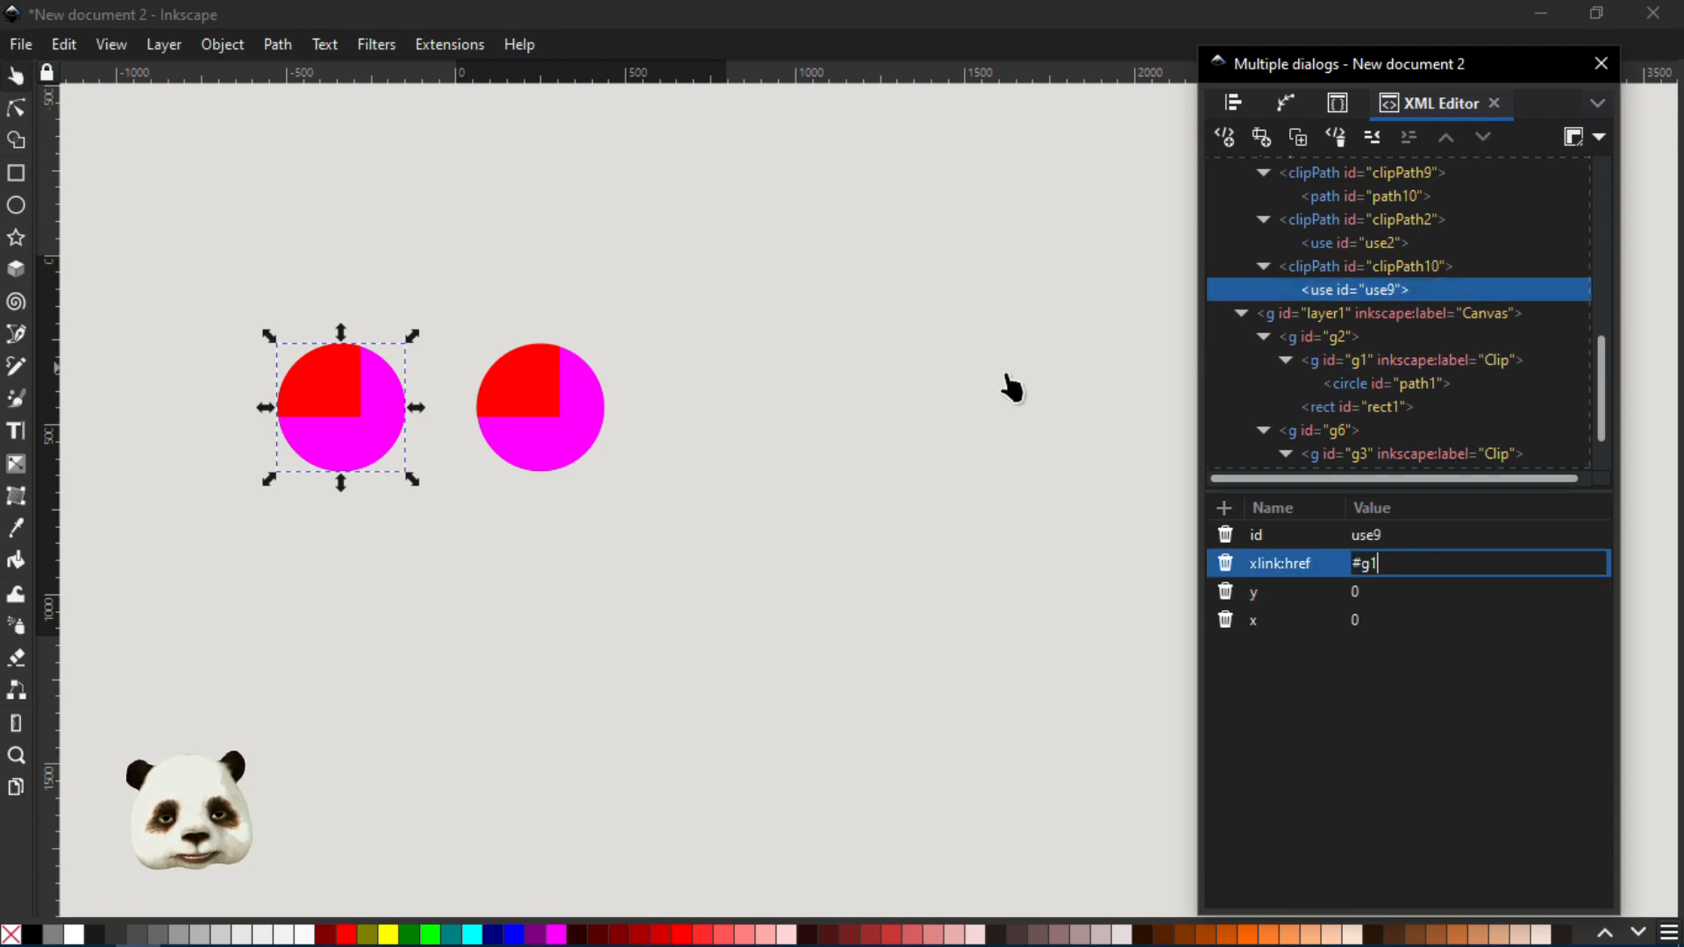
{"action": "key", "text": "BackSpace"}
{"action": "type", "text": "3"}
{"action": "key", "text": "Return"}
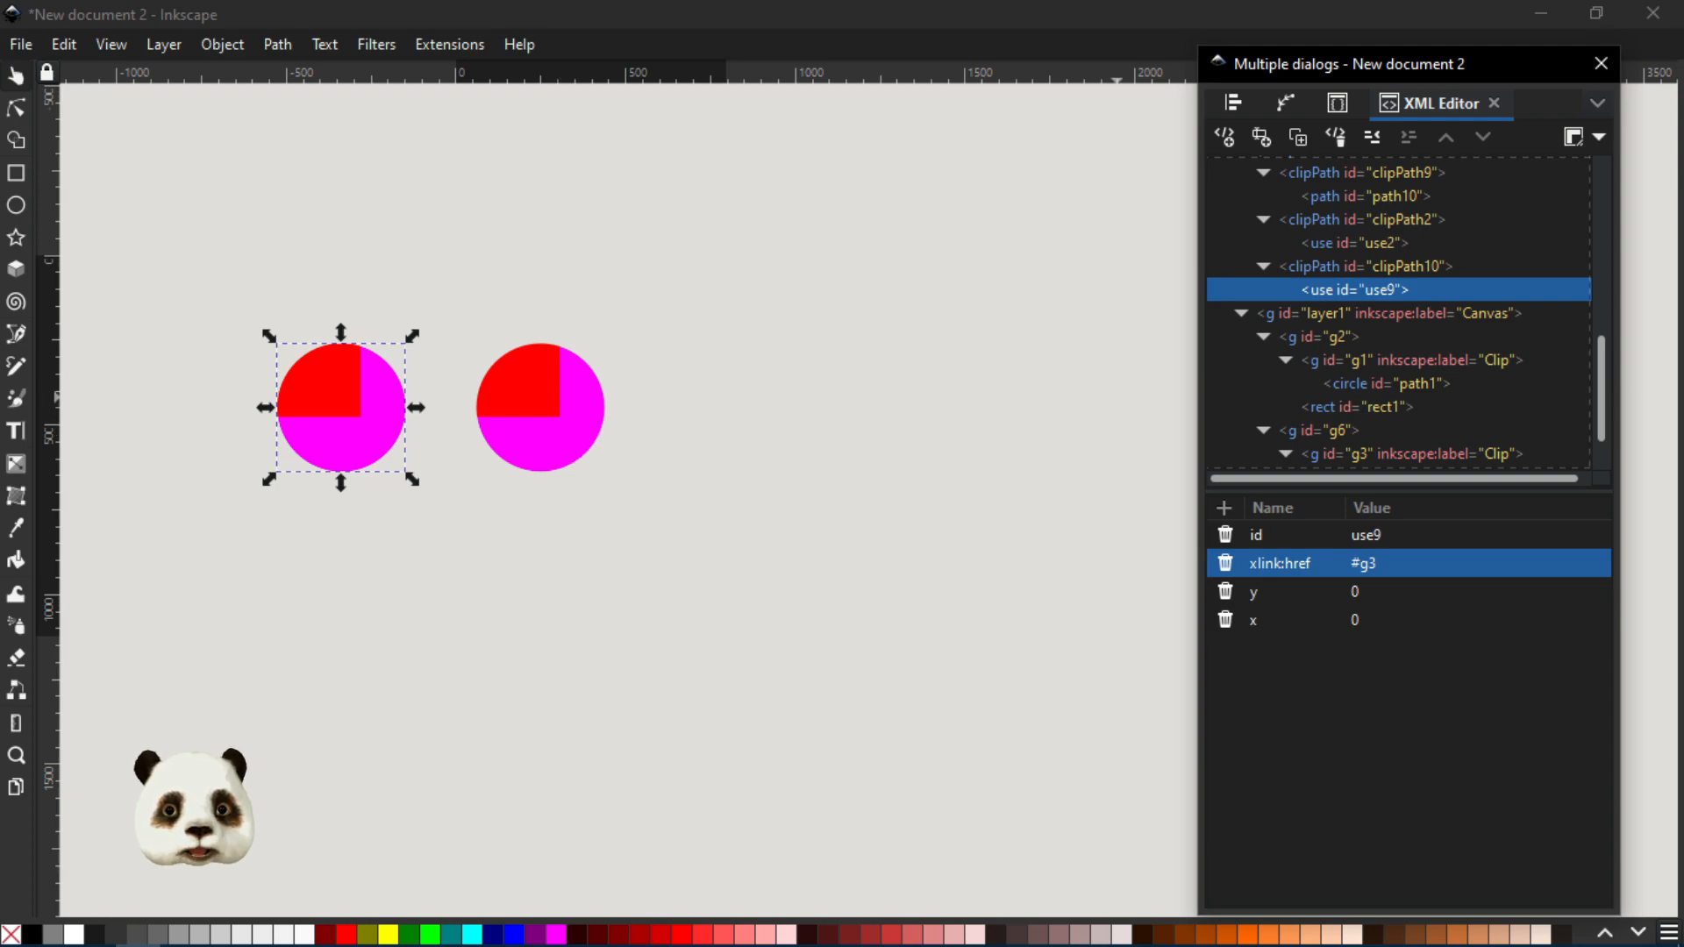
Retest the clip link by stretching the Clip group inside g2 to about twice its height, and undo the stretch
{"action": "key", "text": "ctrl+shift+l"}
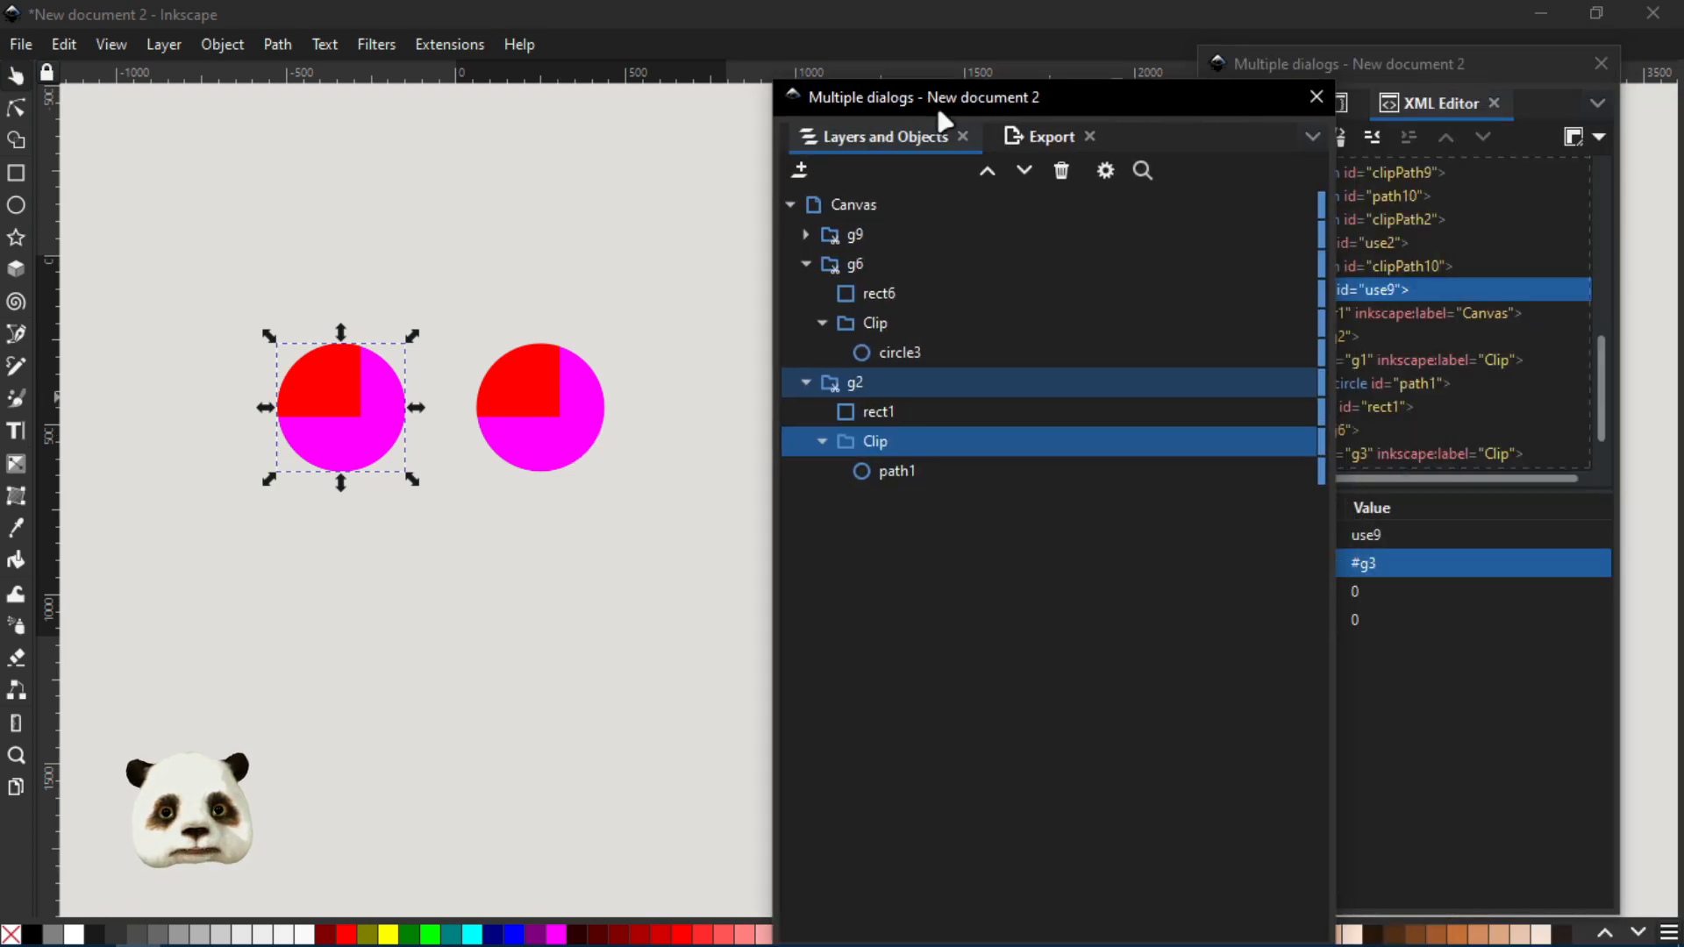
{"action": "left_click", "coordinate": [914, 450]}
{"action": "left_click", "coordinate": [348, 433]}
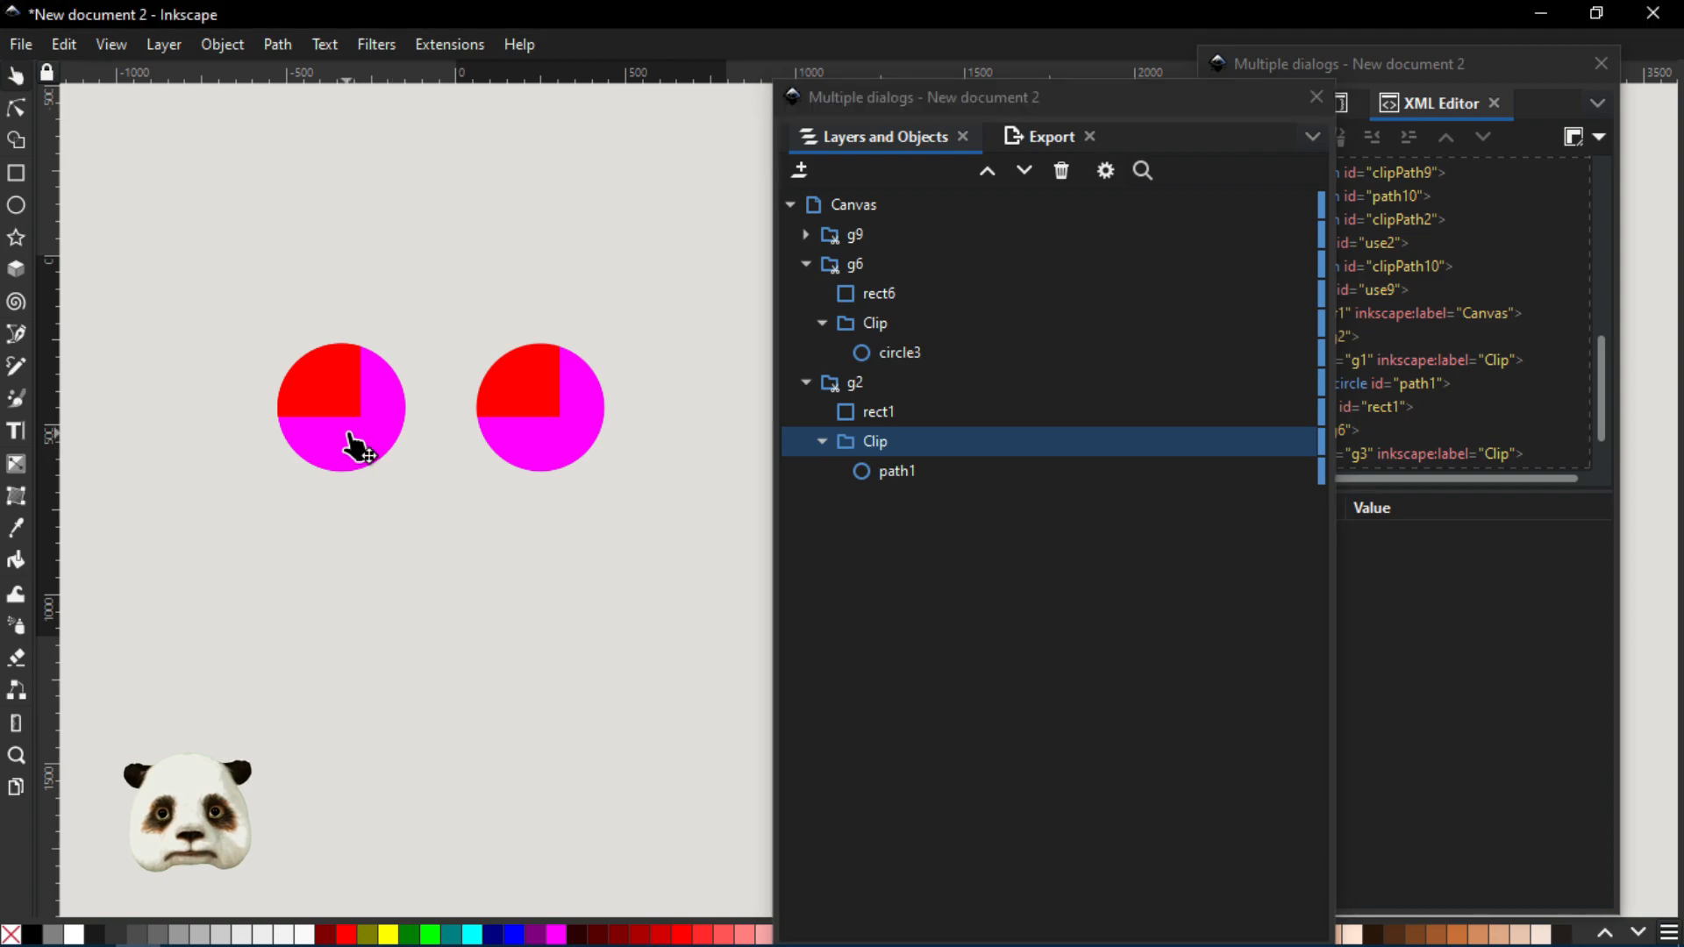
{"action": "left_click", "coordinate": [890, 411]}
{"action": "left_click_drag", "start_coordinate": [900, 444], "coordinate": [781, 465]}
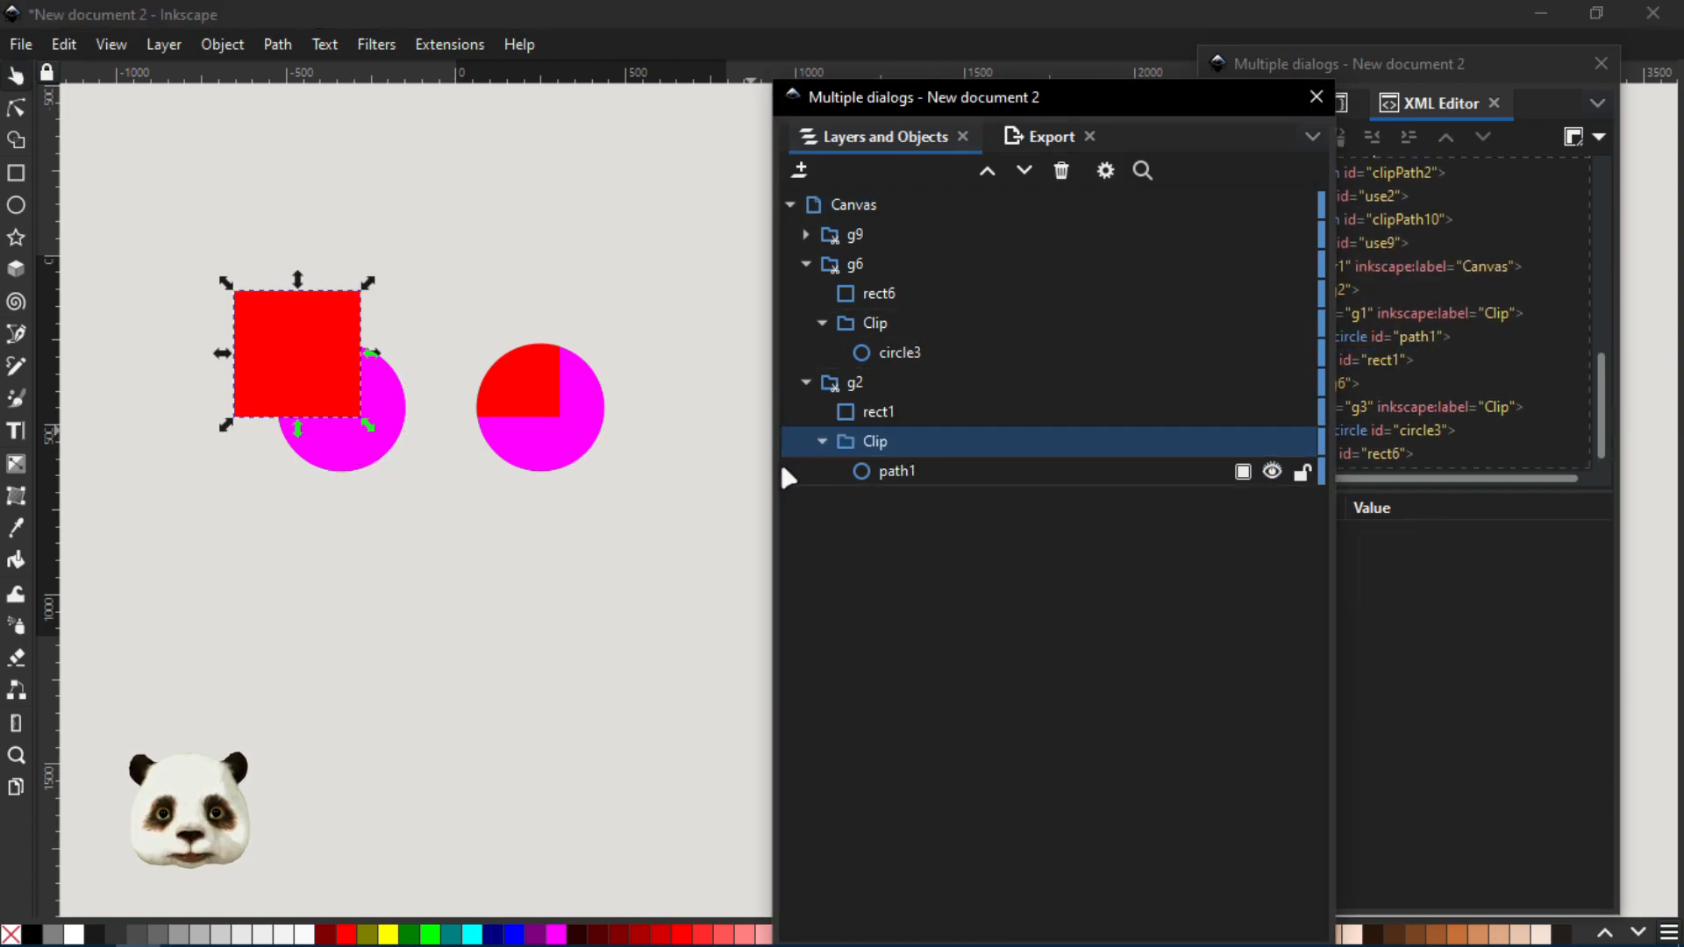
{"action": "left_click", "coordinate": [929, 442]}
{"action": "left_click_drag", "start_coordinate": [340, 483], "coordinate": [336, 624]}
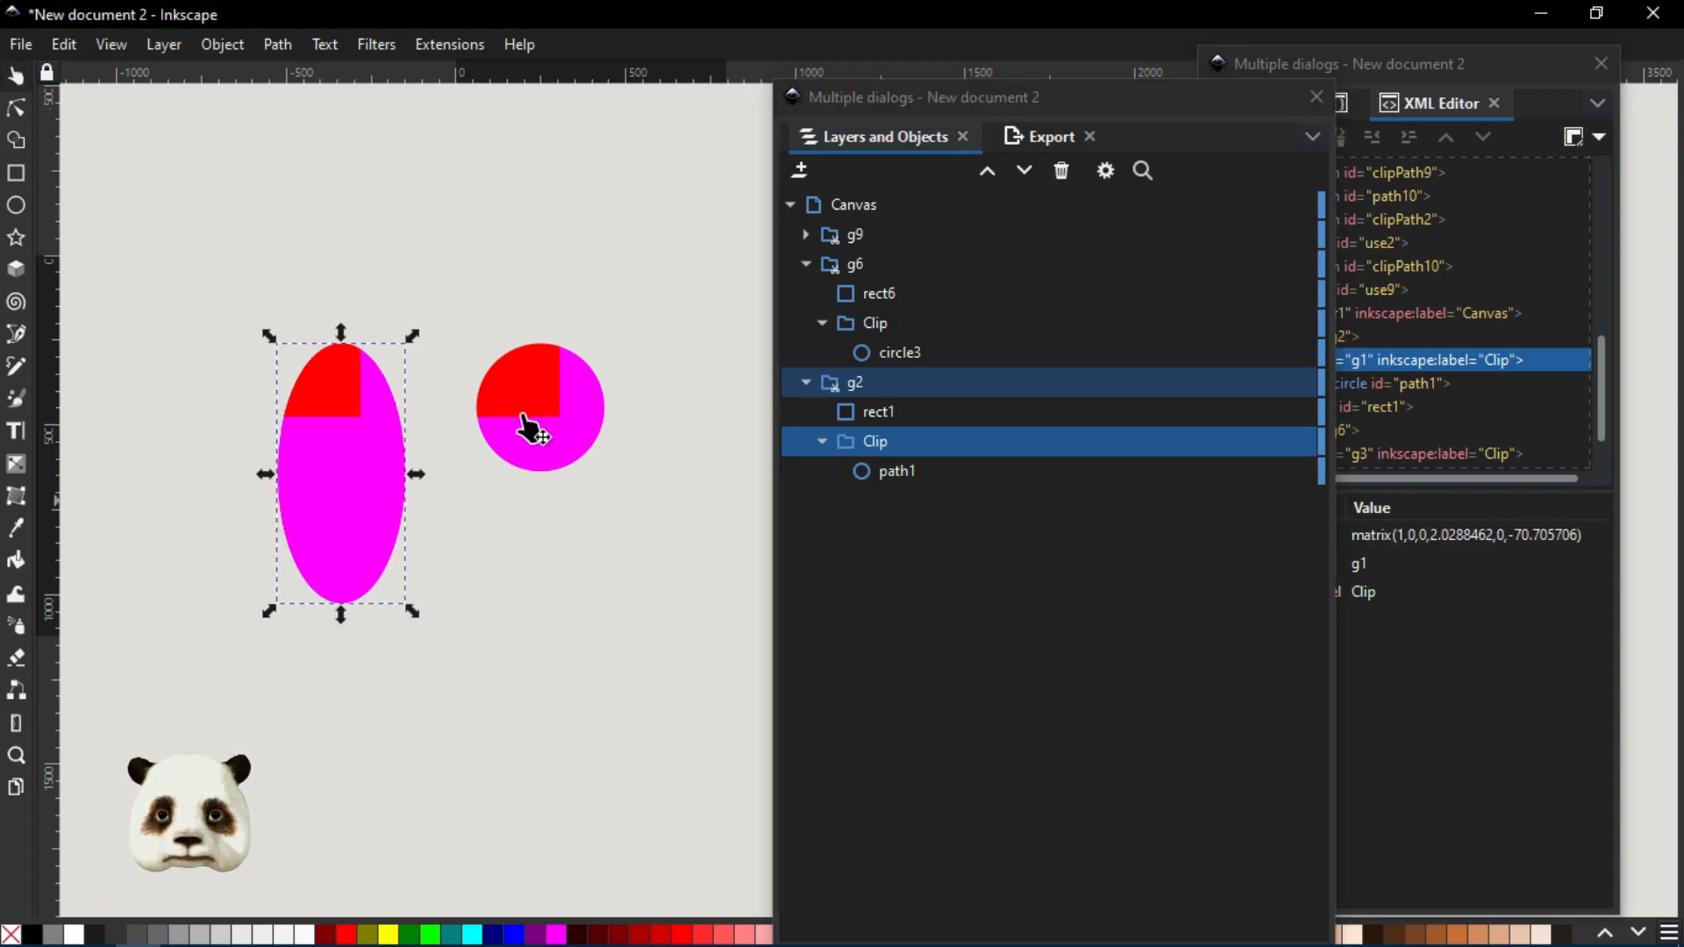
{"action": "key", "text": "ctrl+z"}
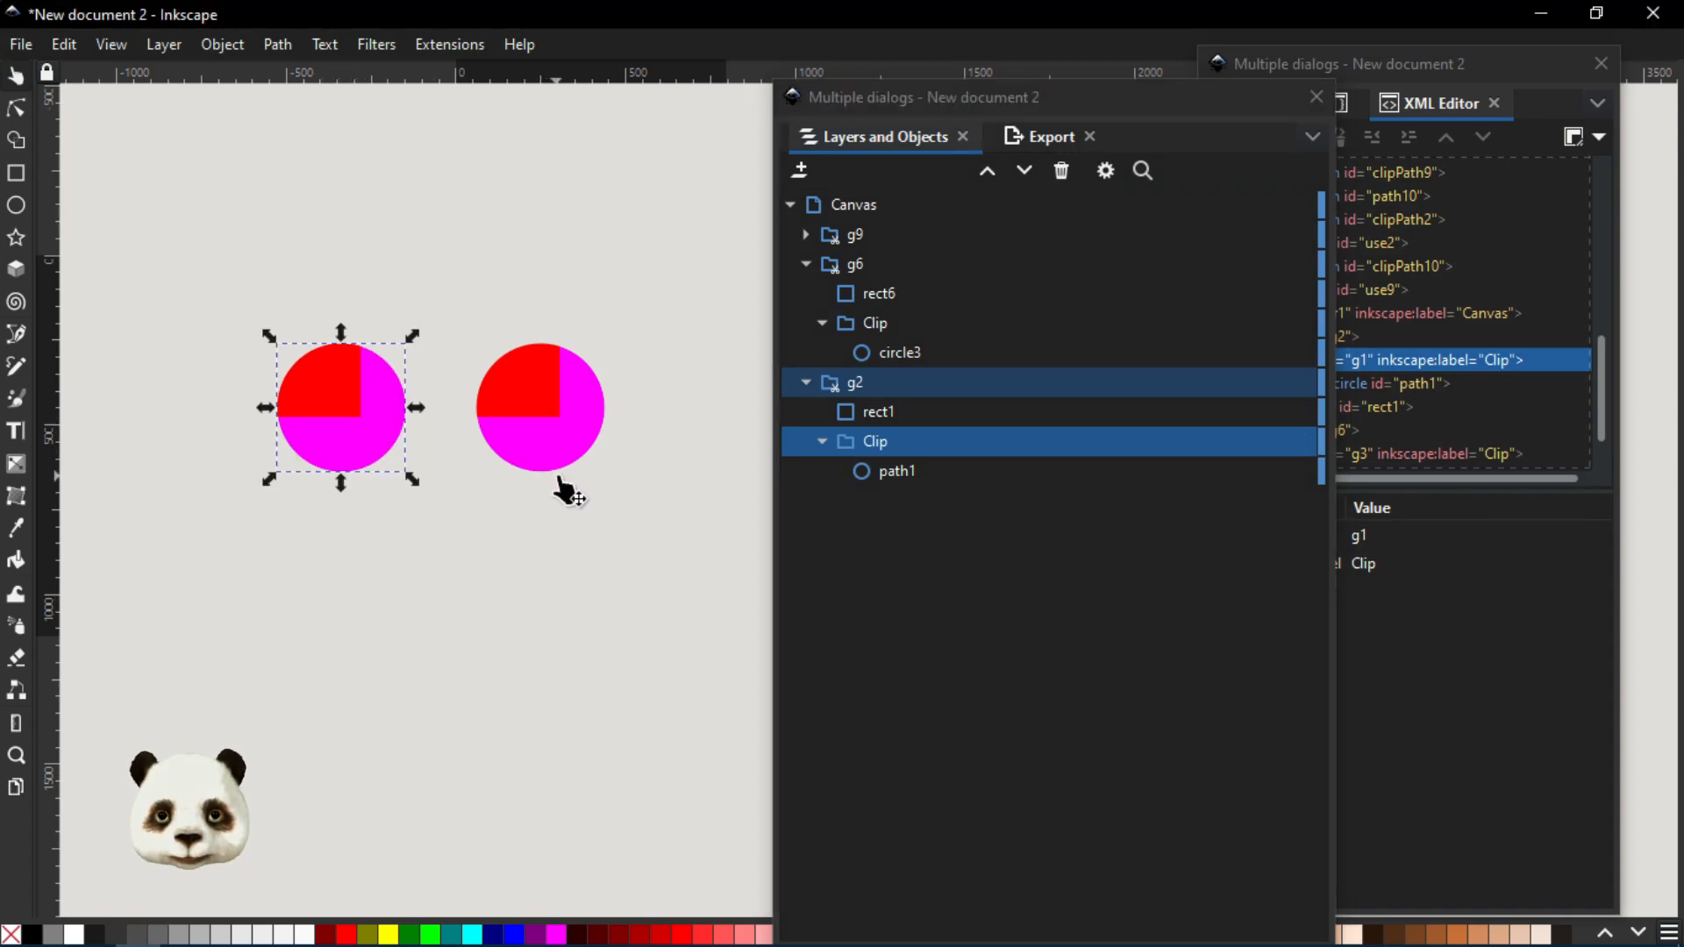
Stretch the Clip group inside g6 to about twice its height to test its clipping, and undo the stretch
{"action": "left_click", "coordinate": [898, 322]}
{"action": "left_click_drag", "start_coordinate": [540, 484], "coordinate": [541, 623]}
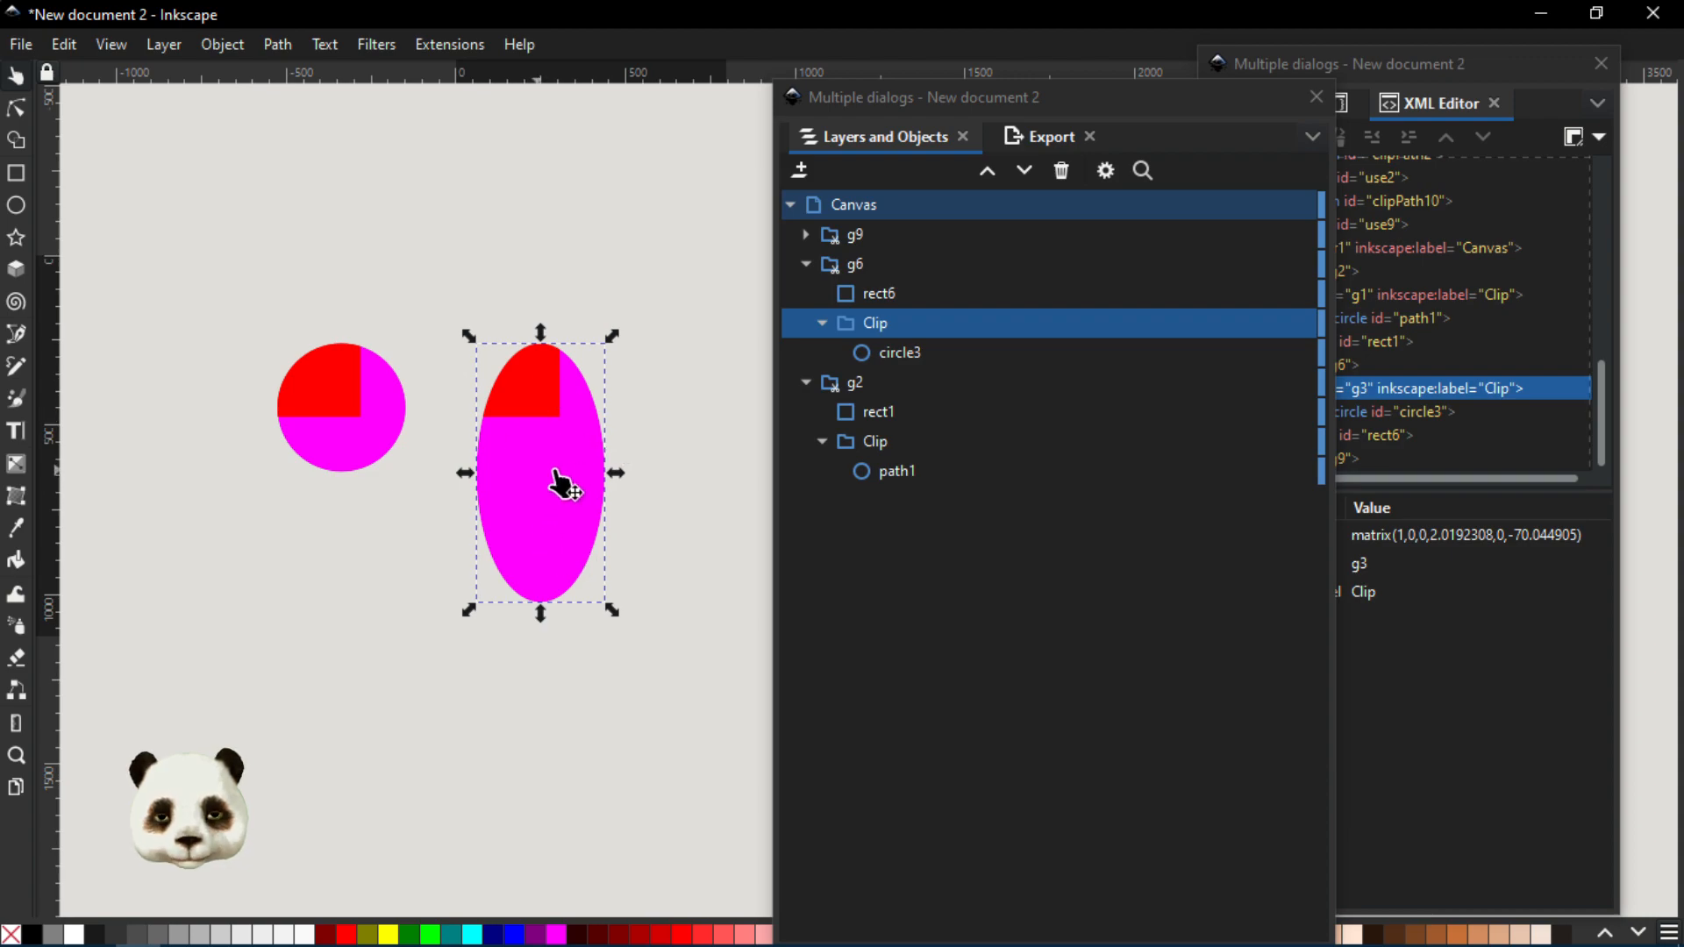
{"action": "key", "text": "ctrl+z"}
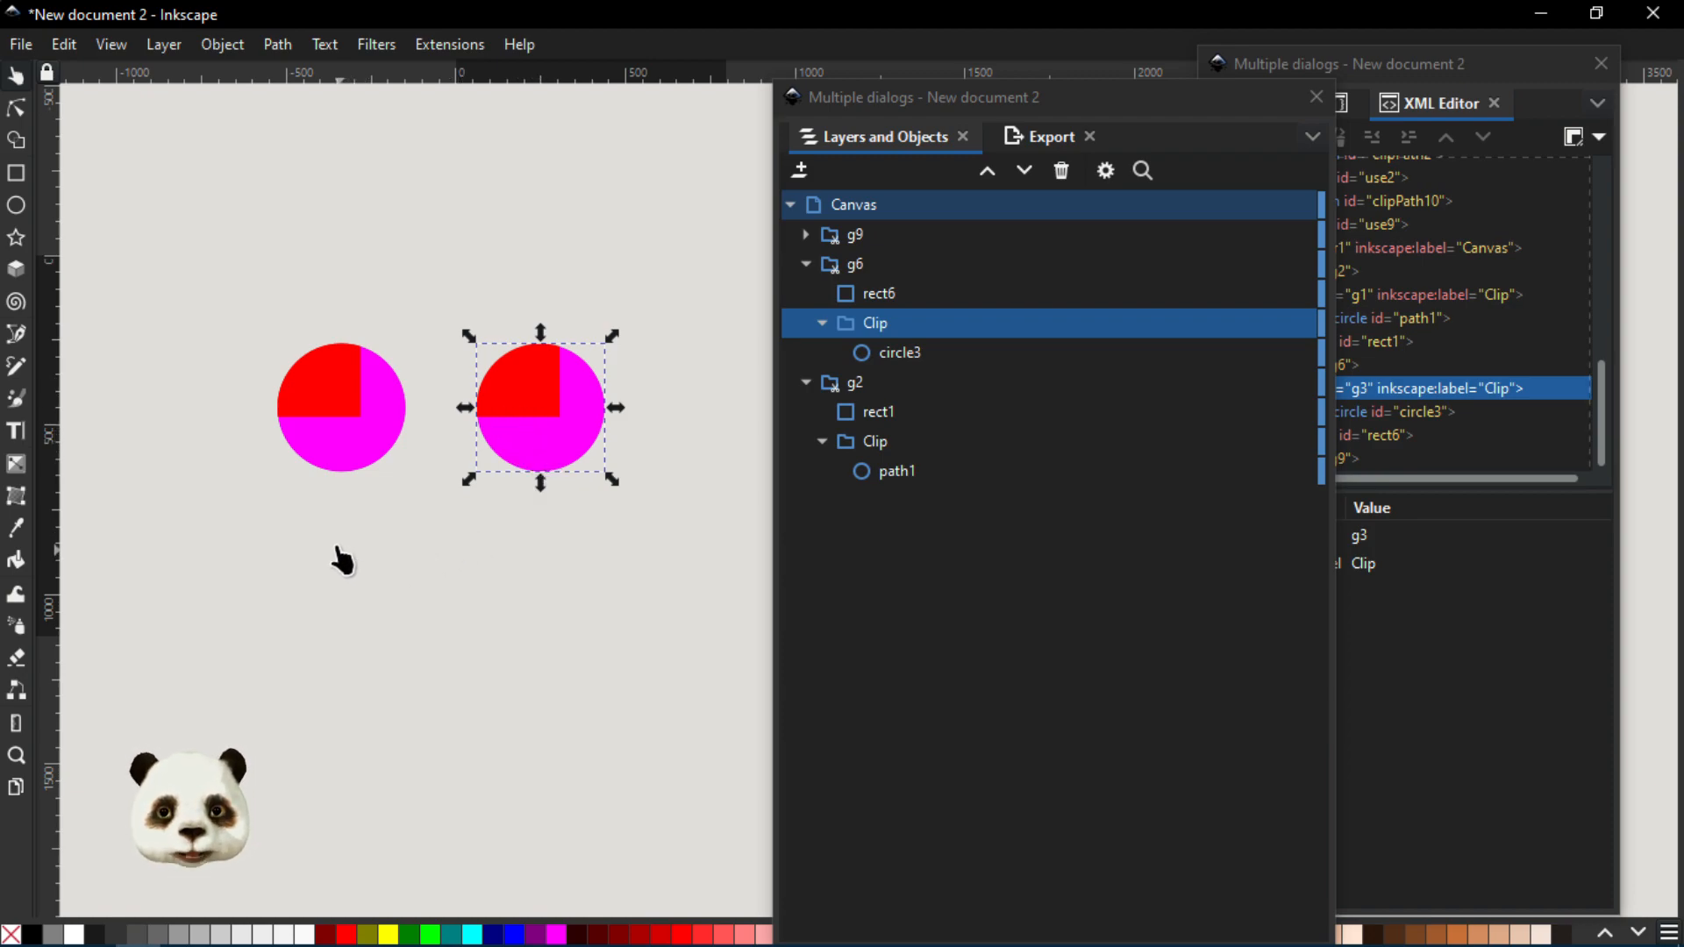
Collapse groups g6 and g2 in the object list, and delete g9, g6 and g2 together
{"action": "left_click", "coordinate": [806, 263]}
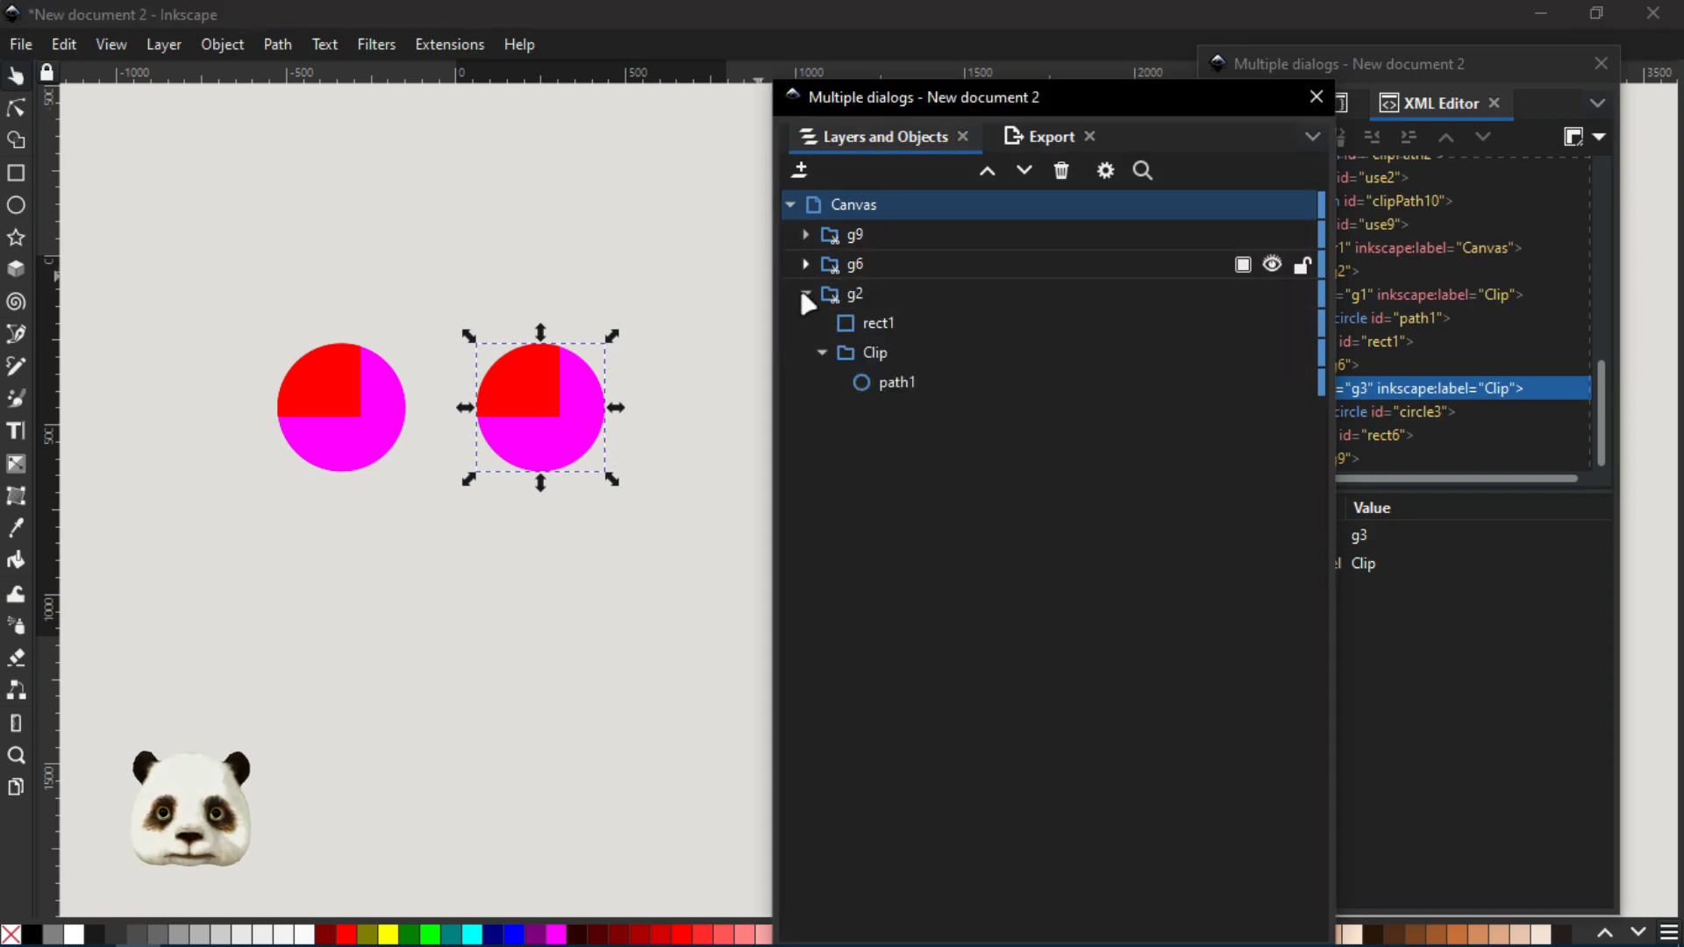
{"action": "left_click", "coordinate": [806, 294]}
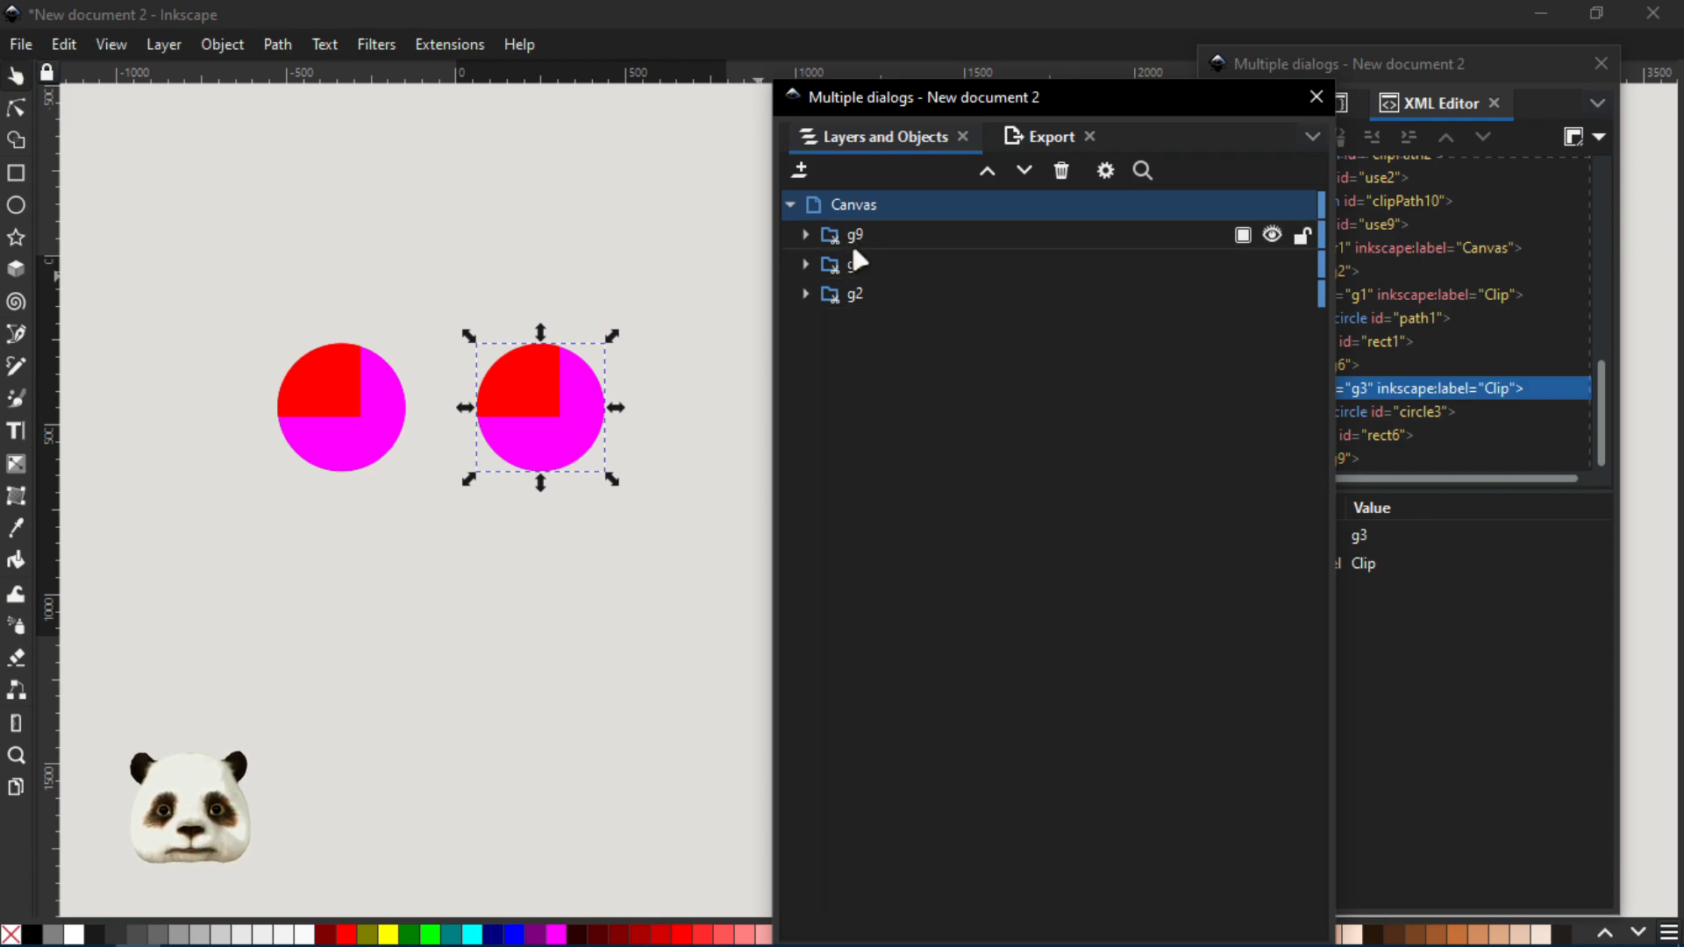
{"action": "left_click", "coordinate": [849, 238]}
{"action": "left_click", "coordinate": [852, 295], "text": "shift"}
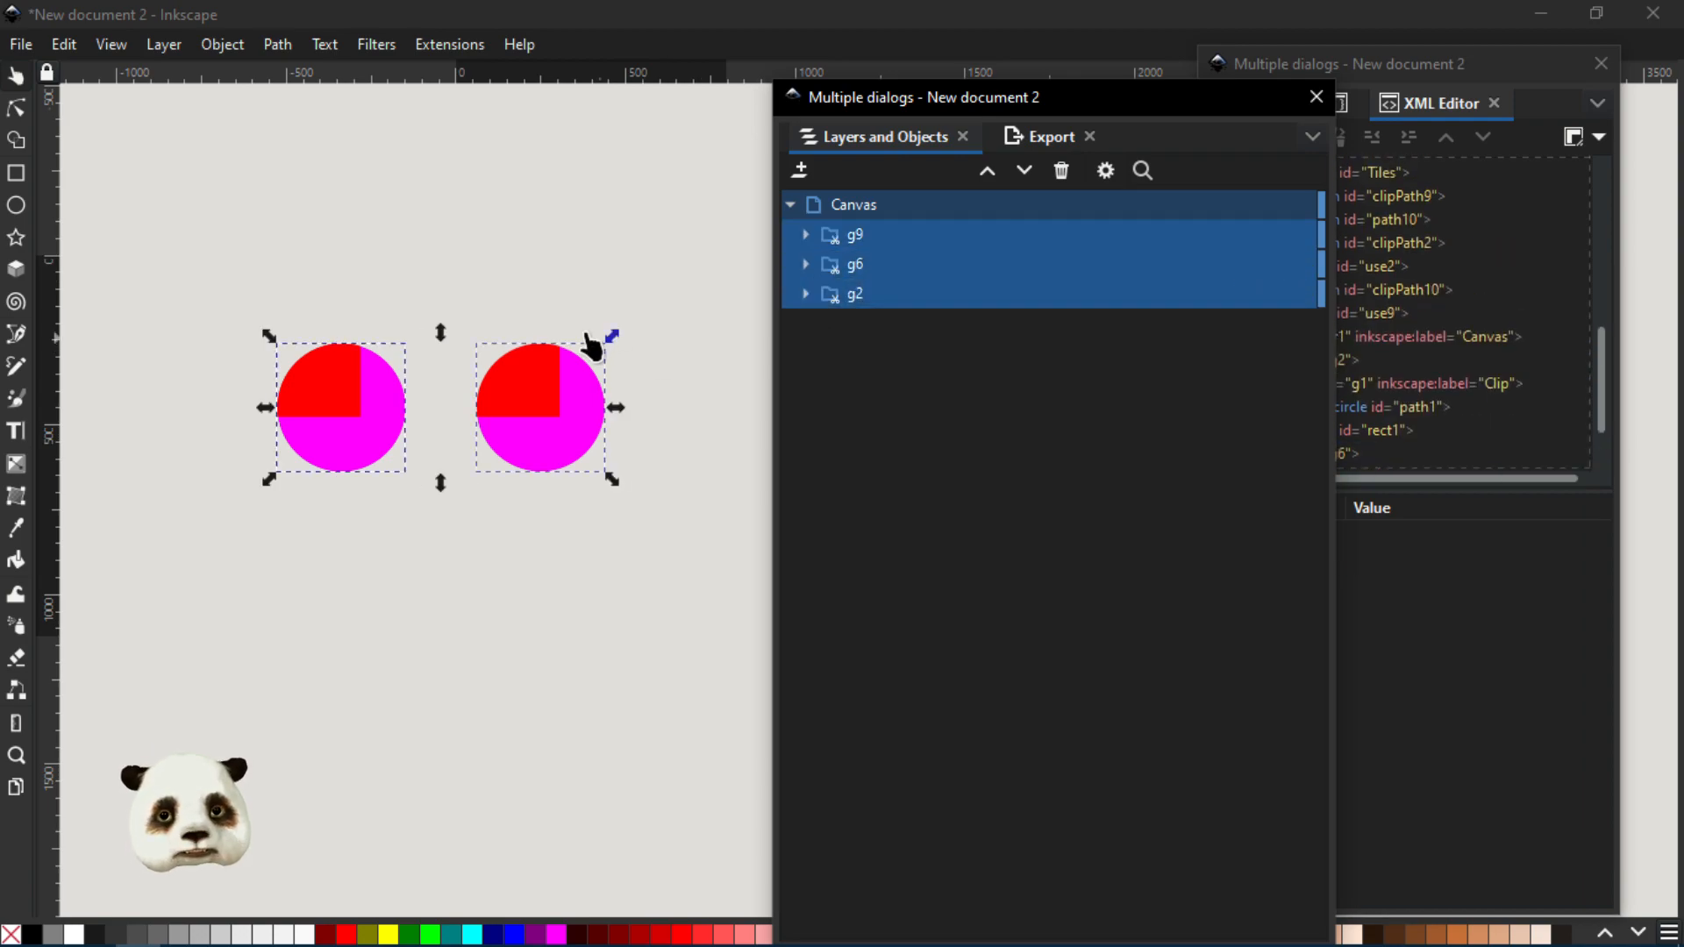
{"action": "key", "text": "Delete"}
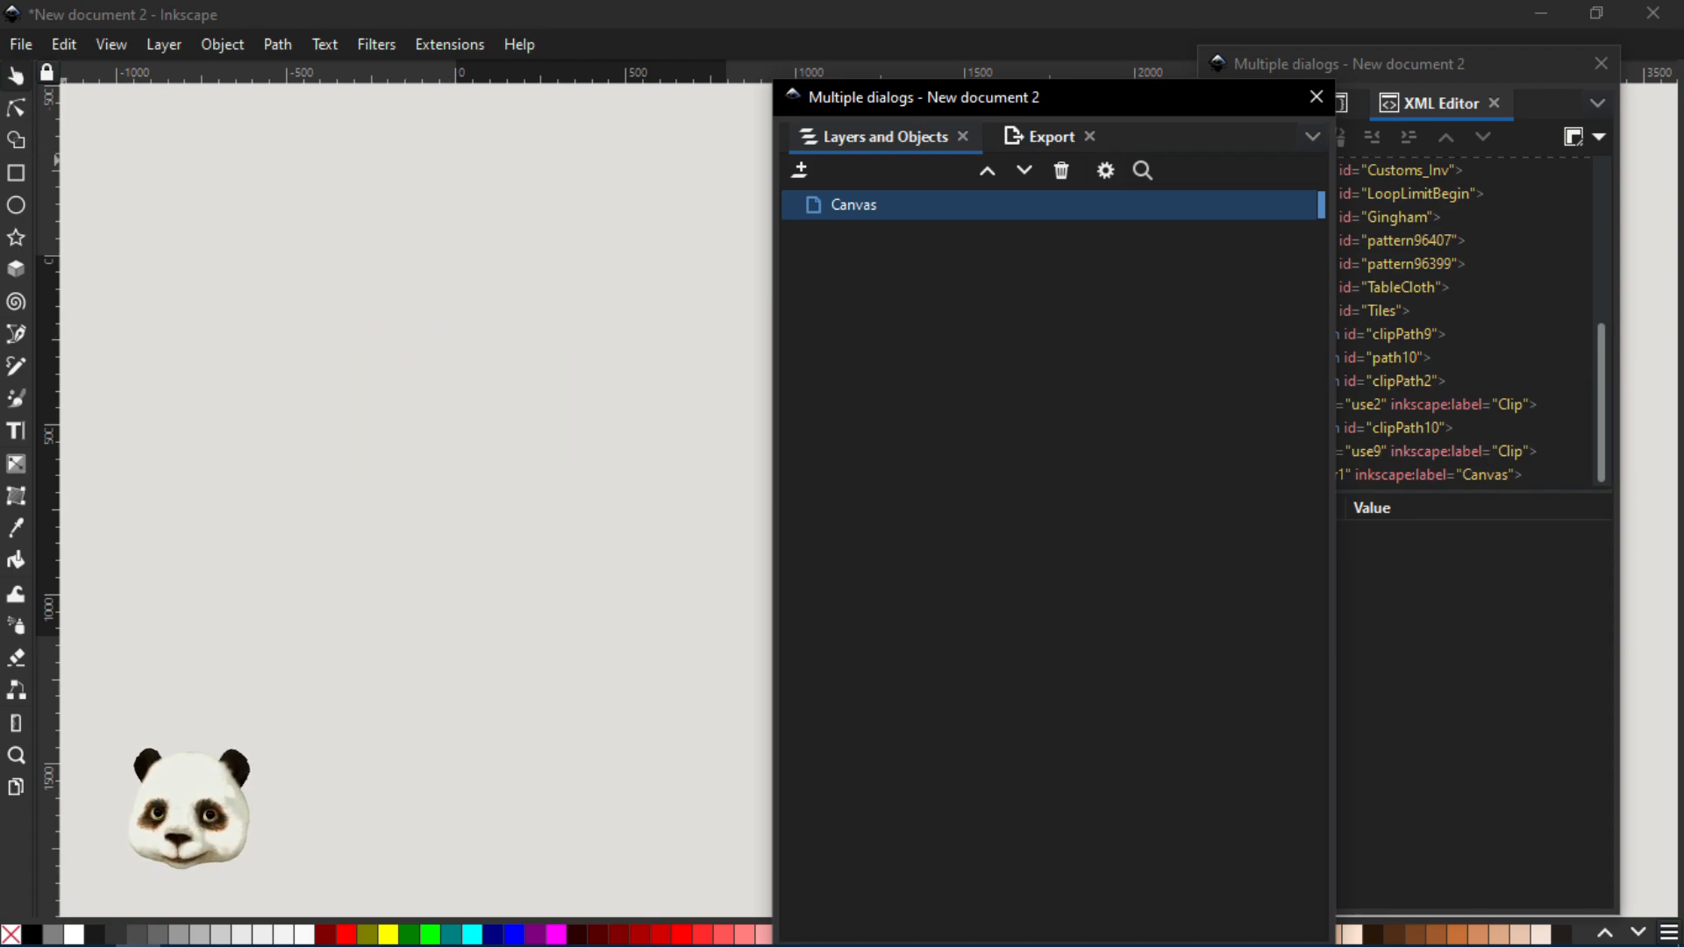
Draw five overlapping rectangles in the upper-left area of the canvas
{"action": "left_click", "coordinate": [15, 176]}
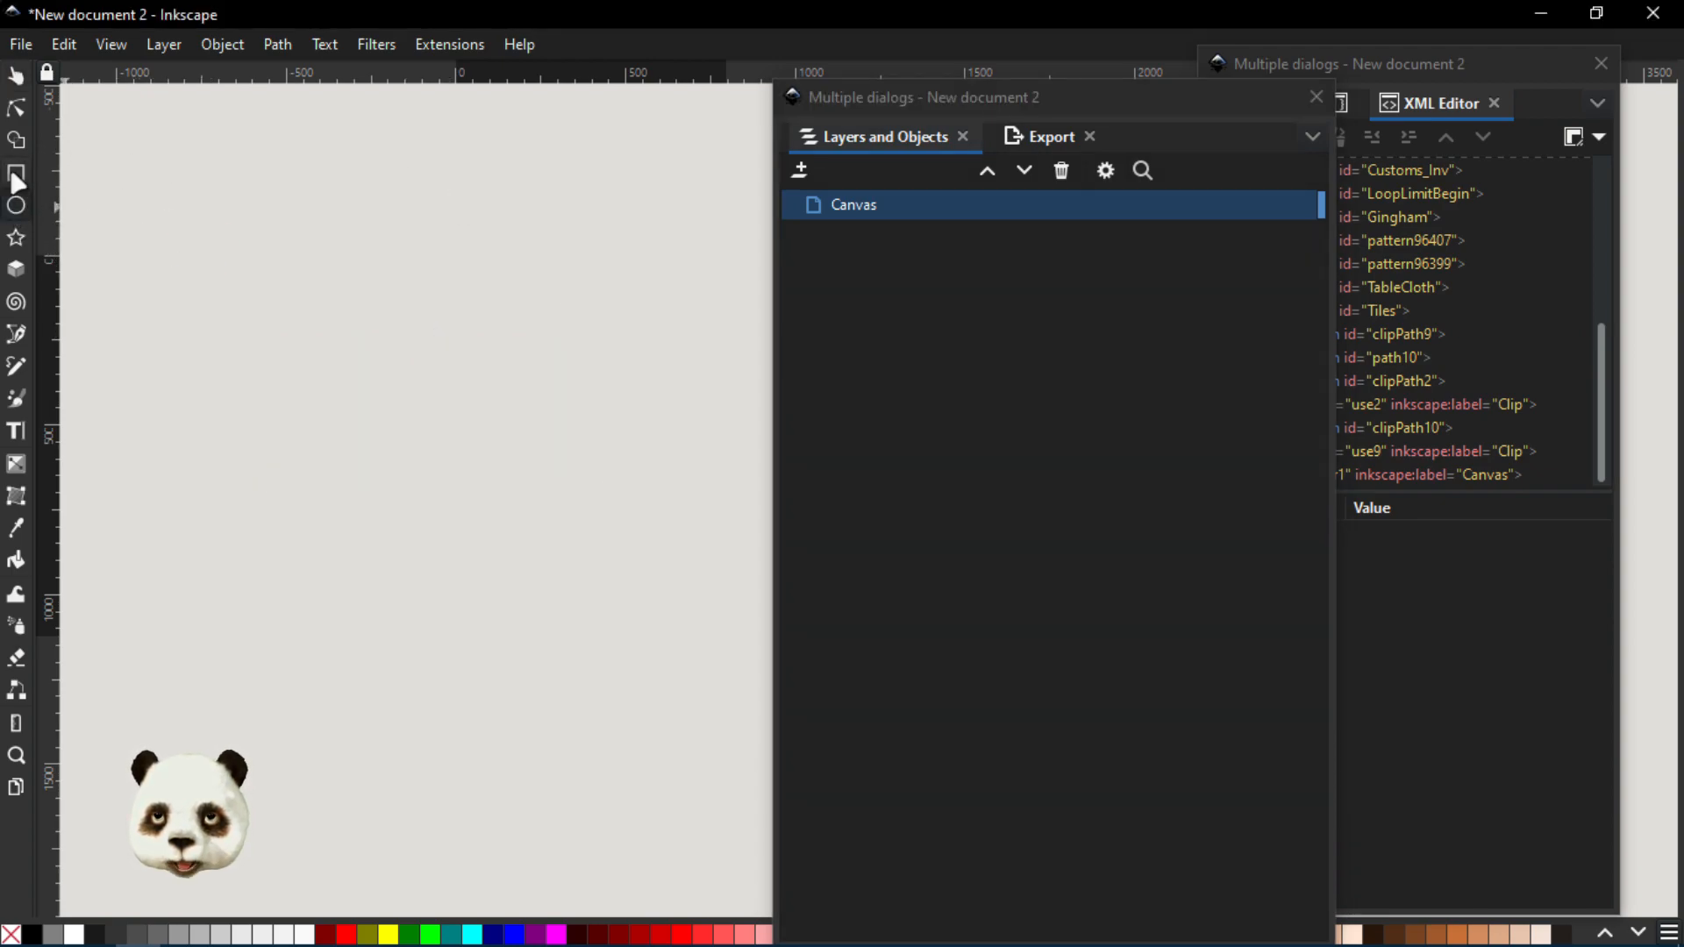
{"action": "left_click_drag", "start_coordinate": [104, 171], "coordinate": [216, 286]}
{"action": "left_click_drag", "start_coordinate": [315, 221], "coordinate": [176, 323]}
{"action": "left_click_drag", "start_coordinate": [134, 387], "coordinate": [251, 275]}
{"action": "left_click_drag", "start_coordinate": [300, 425], "coordinate": [188, 283]}
{"action": "left_click_drag", "start_coordinate": [420, 269], "coordinate": [235, 368]}
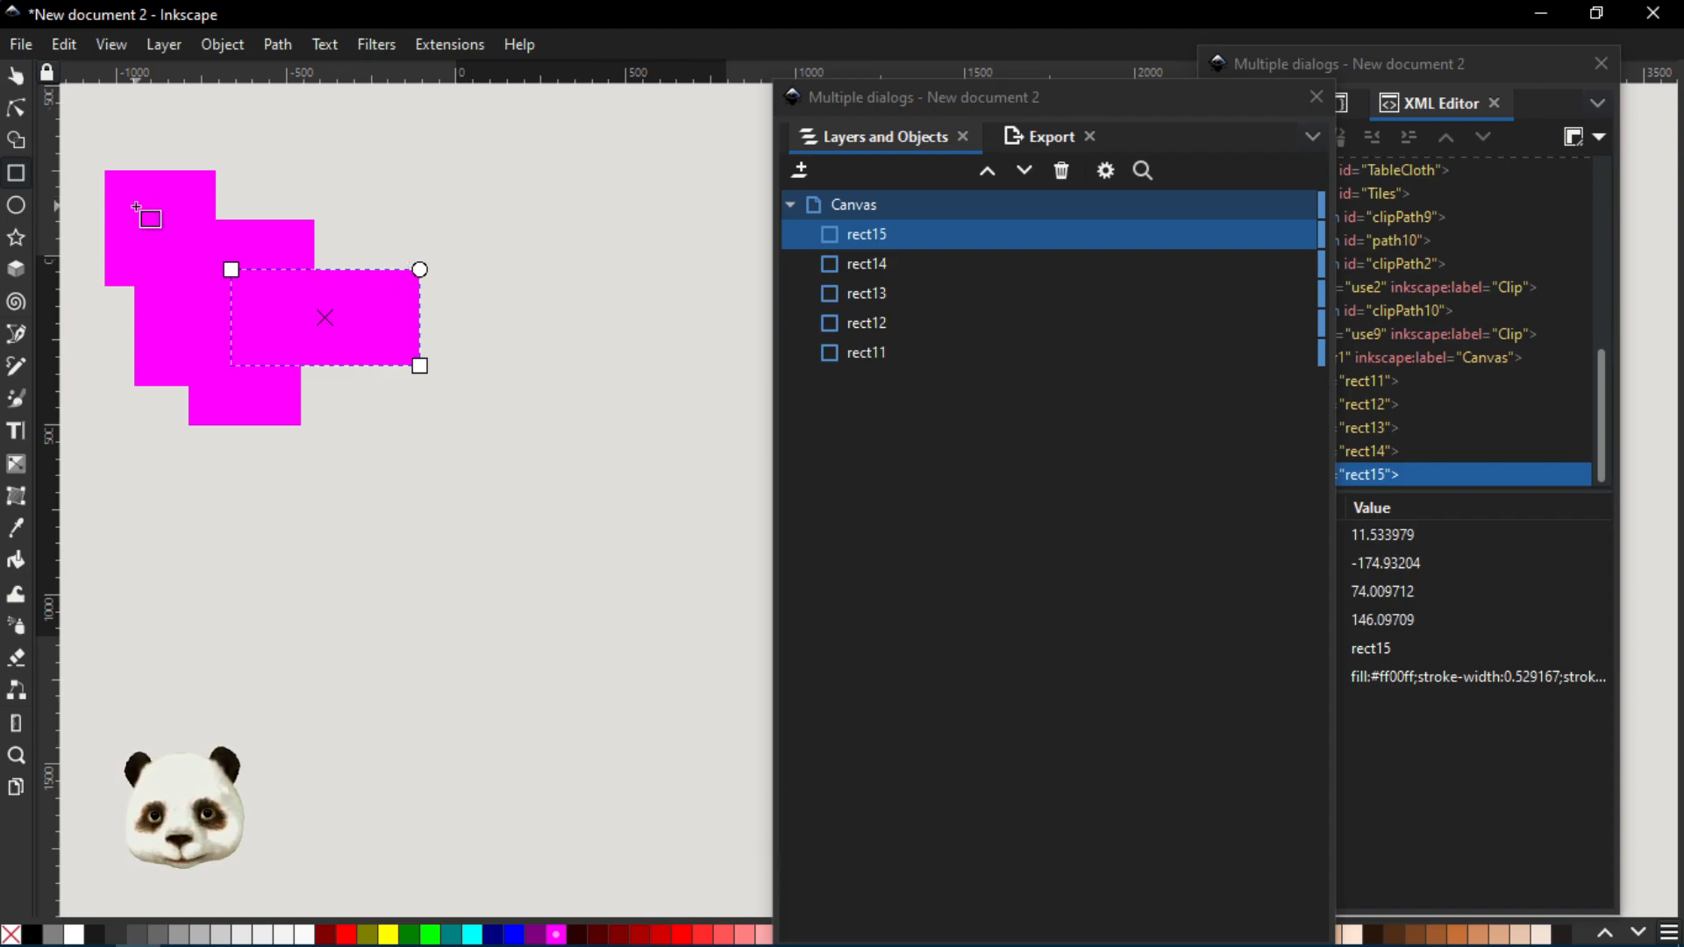
Fill all five rectangles with dark grey #1a1a1a
{"action": "left_click", "coordinate": [15, 75]}
{"action": "left_click_drag", "start_coordinate": [94, 123], "coordinate": [500, 442]}
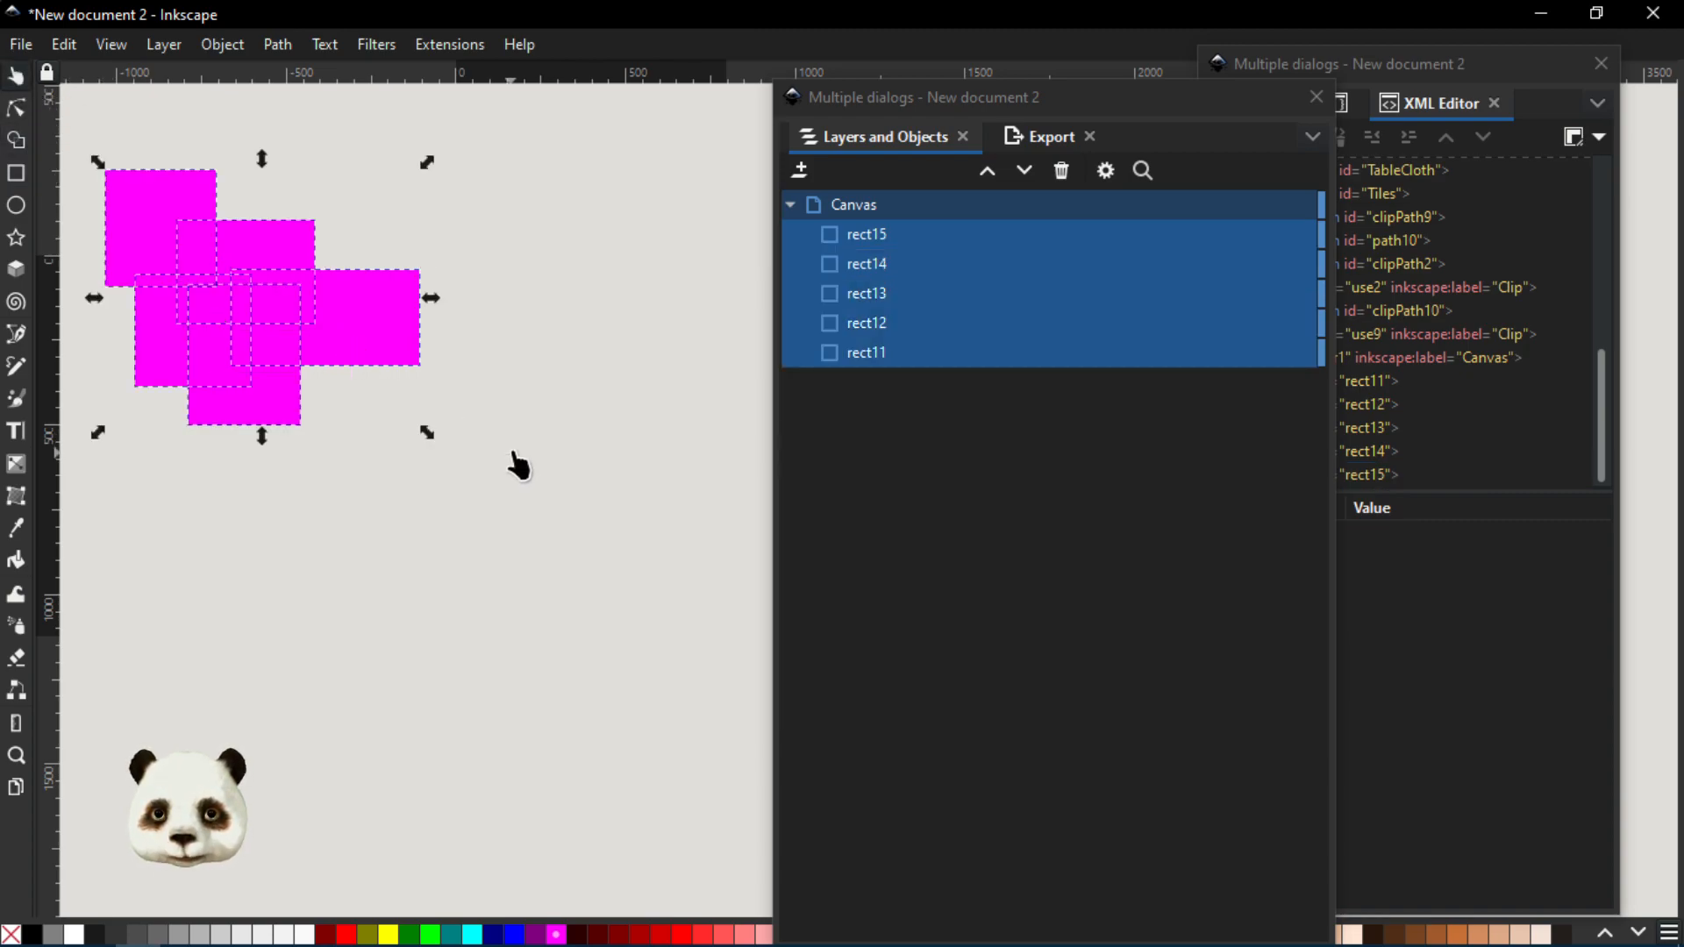
{"action": "left_click", "coordinate": [97, 935]}
Draw a circle with a radius of about 87 below the rectangles and fill it with magenta #ff00ff
{"action": "left_click", "coordinate": [16, 205]}
{"action": "left_click_drag", "start_coordinate": [550, 629], "coordinate": [286, 424]}
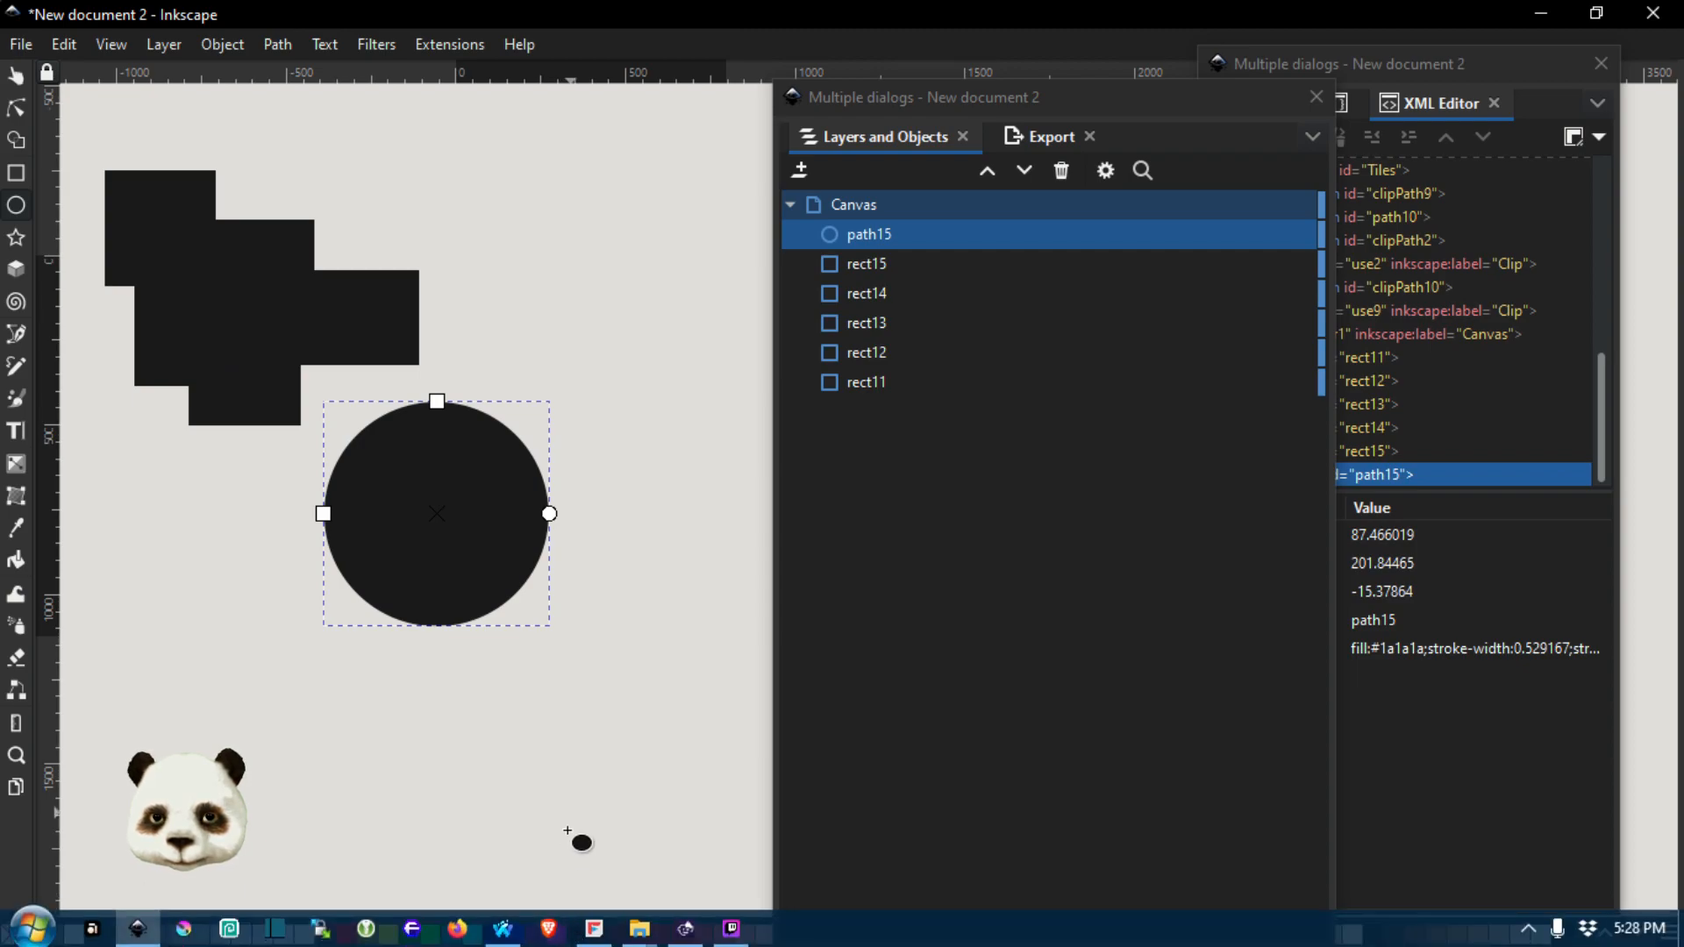
{"action": "left_click", "coordinate": [557, 934]}
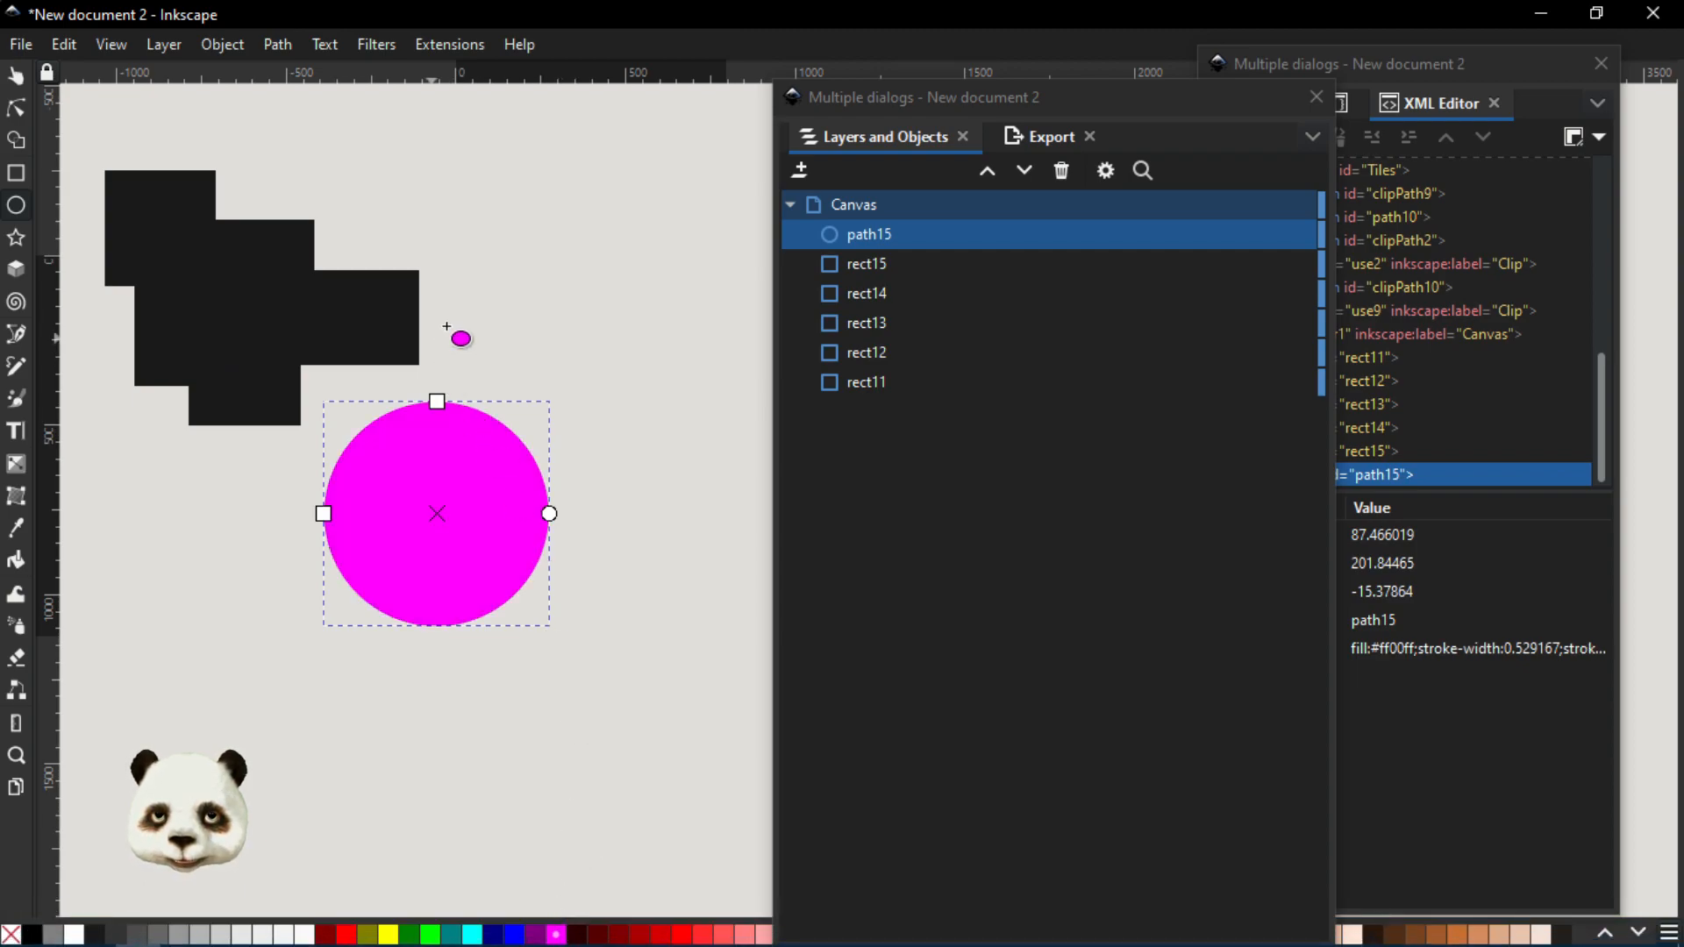
Move the magenta circle over the rectangles and enlarge it to a radius of about 104, leaving their outer corners uncovered
{"action": "left_click", "coordinate": [16, 77]}
{"action": "left_click_drag", "start_coordinate": [500, 560], "coordinate": [344, 385]}
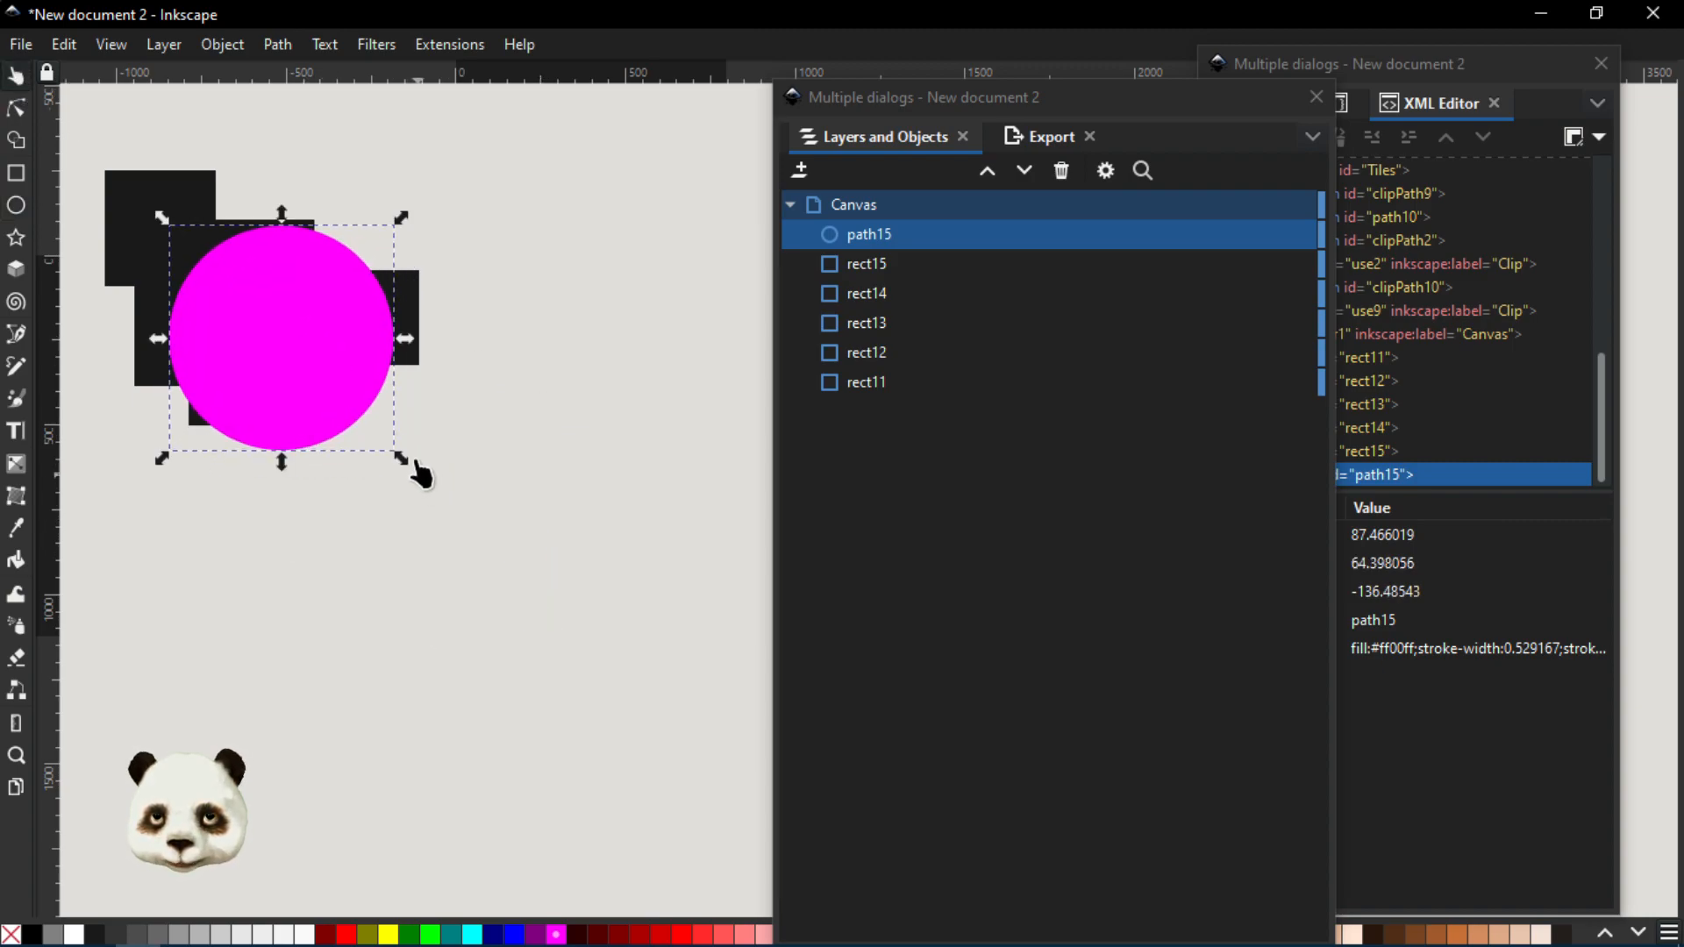
{"action": "left_click_drag", "start_coordinate": [402, 462], "coordinate": [436, 491]}
{"action": "left_click_drag", "start_coordinate": [293, 329], "coordinate": [303, 352]}
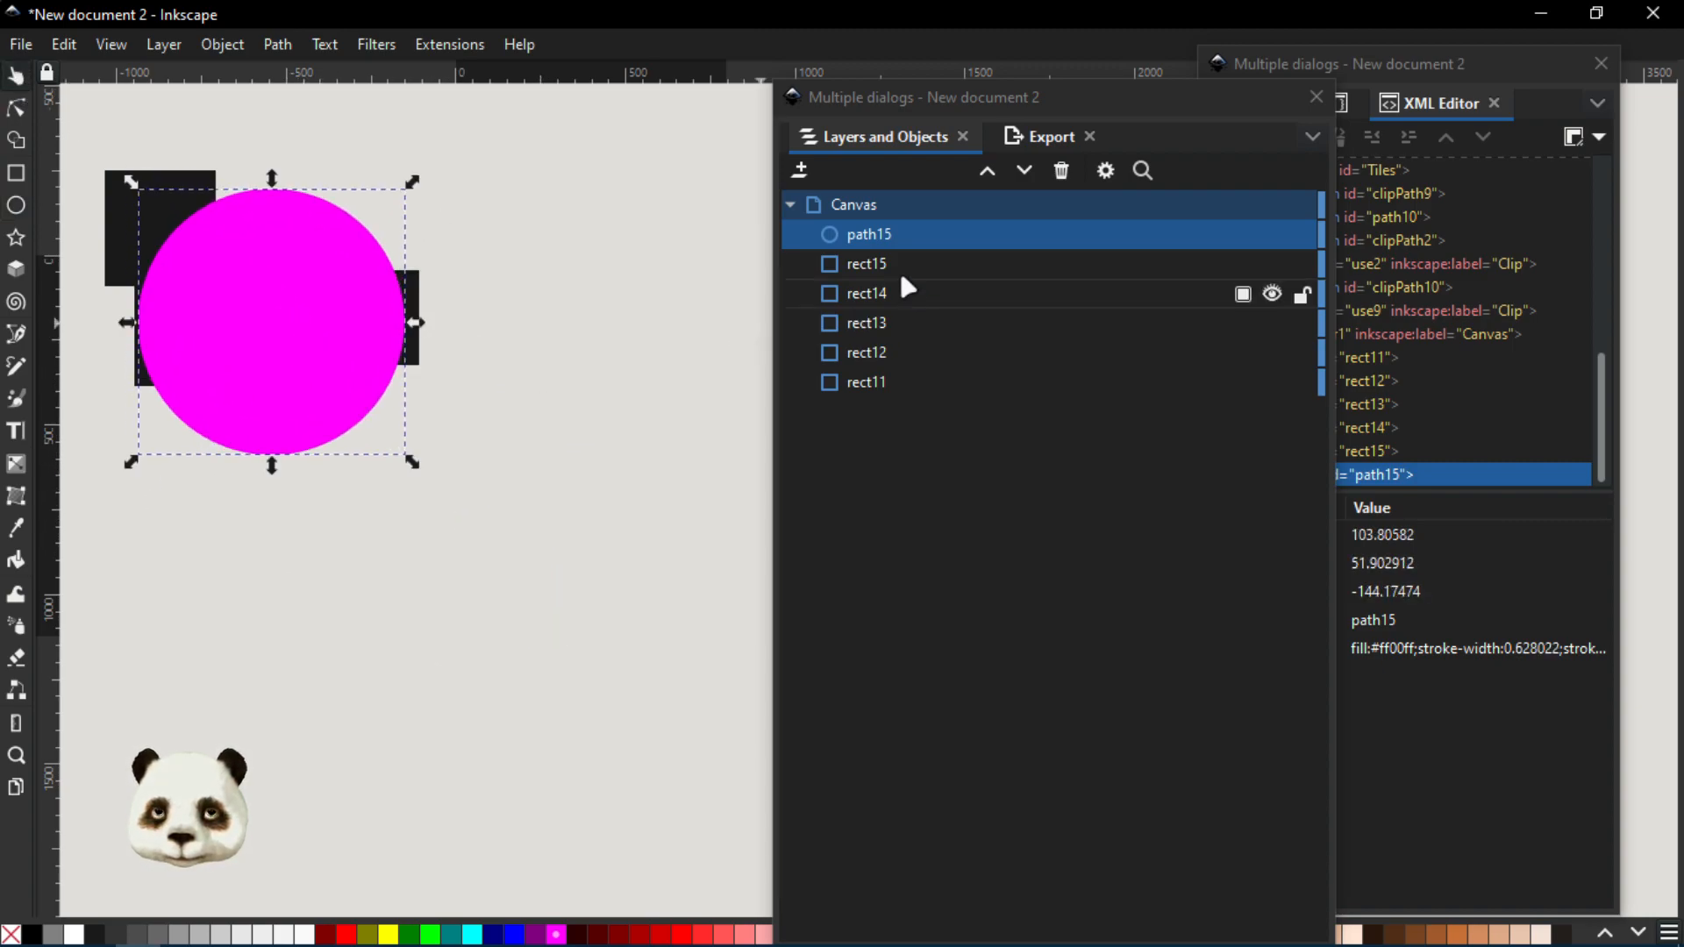
{"action": "left_click", "coordinate": [867, 386], "text": "shift"}
{"action": "right_click", "coordinate": [869, 326]}
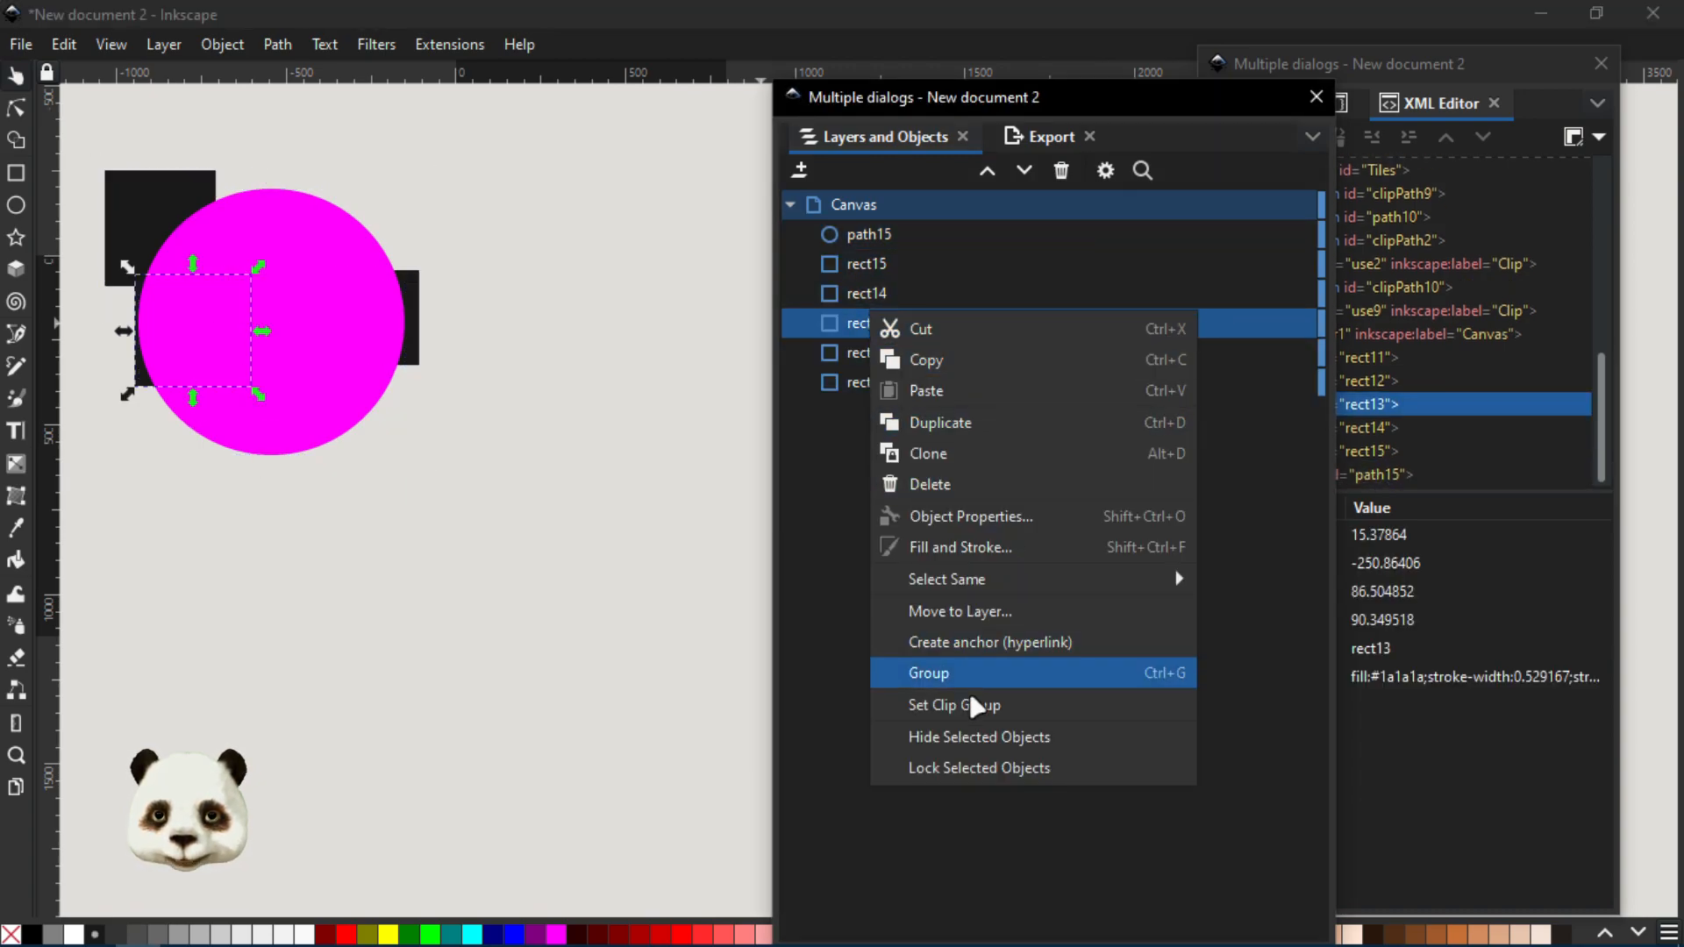
{"action": "left_click", "coordinate": [867, 249]}
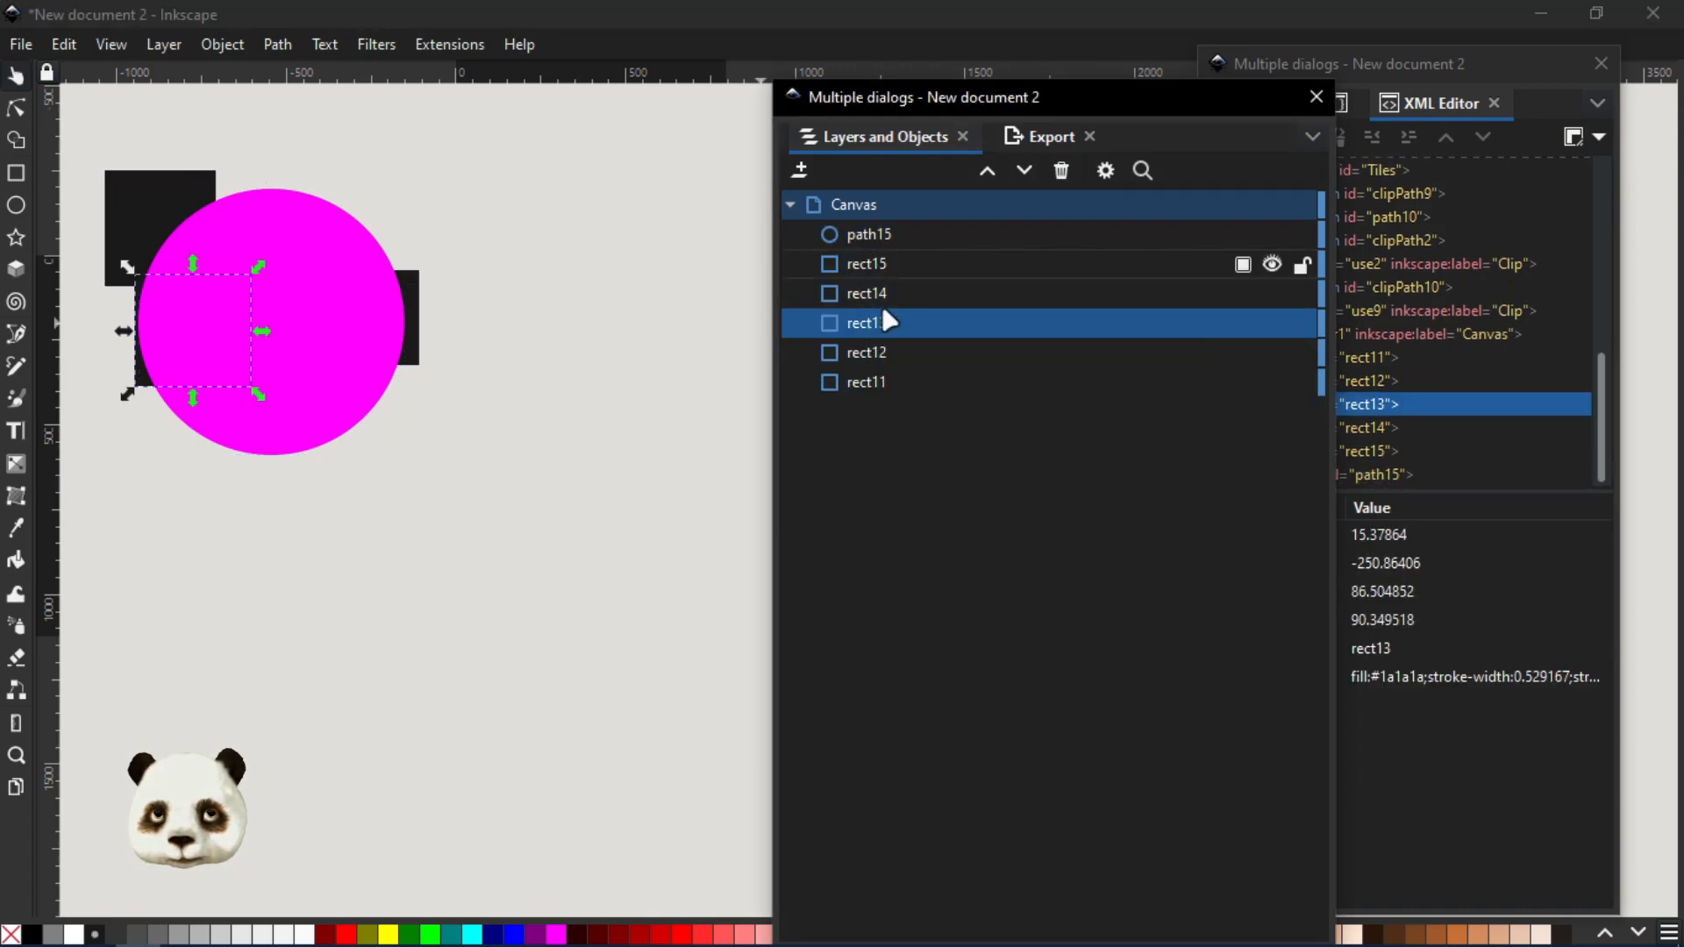
Clip the five rectangles with the circle using Set Clip, and undo the clipping
{"action": "left_click", "coordinate": [863, 239]}
{"action": "left_click", "coordinate": [856, 383], "text": "shift"}
{"action": "left_click", "coordinate": [270, 336]}
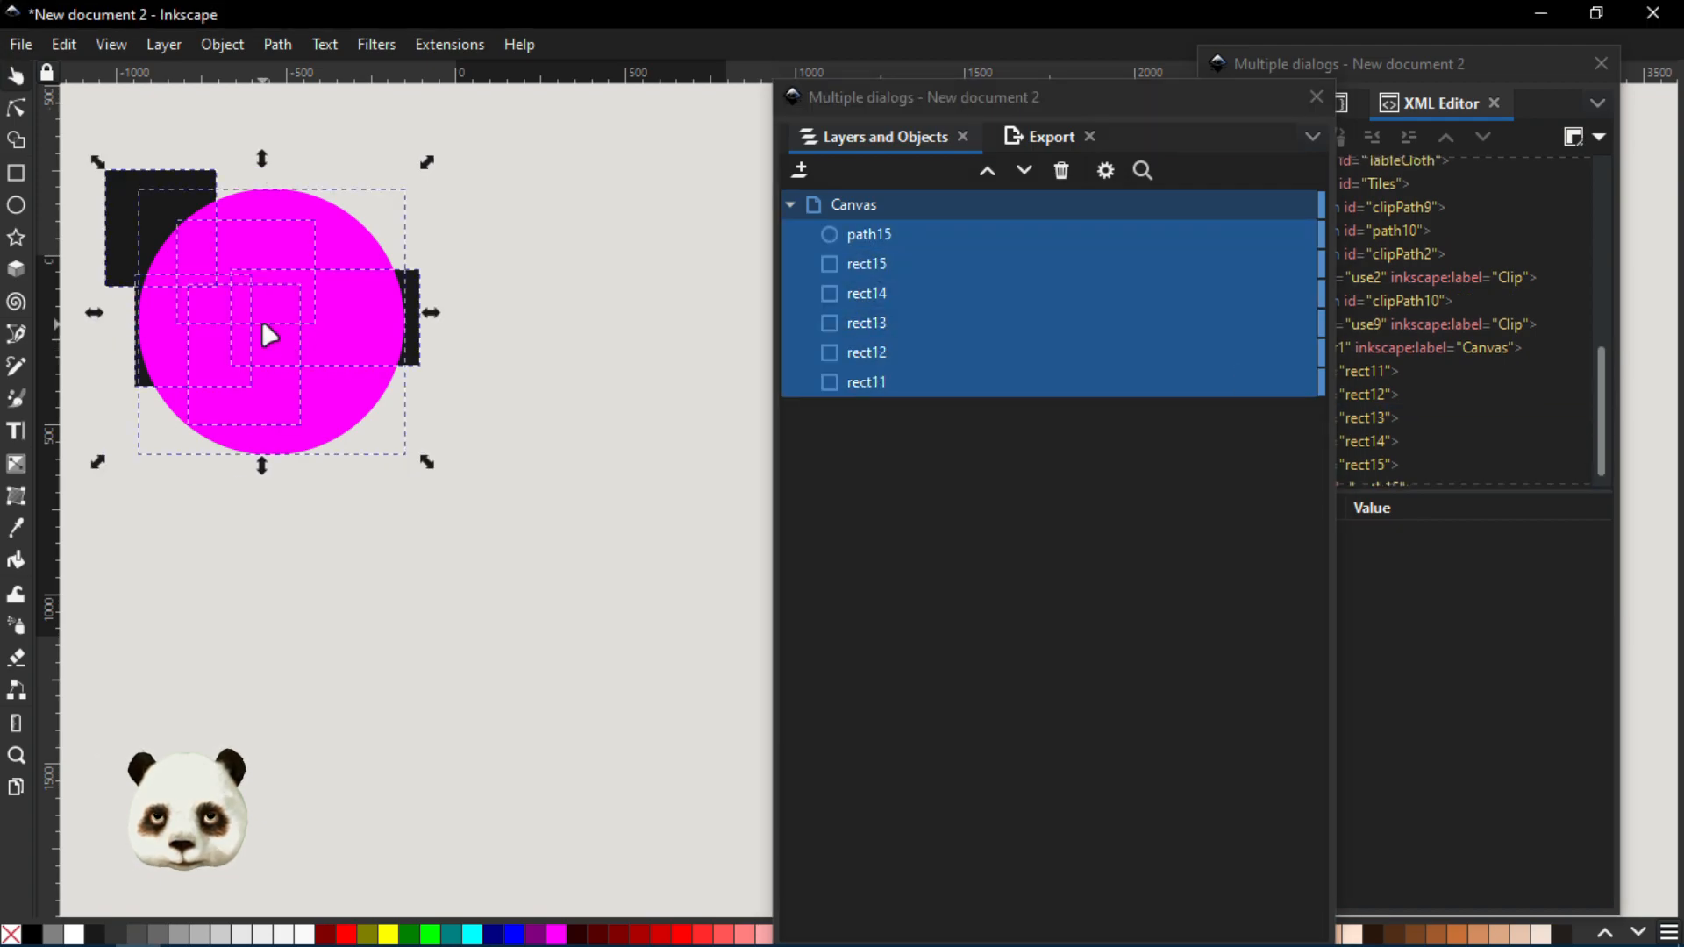
{"action": "right_click", "coordinate": [270, 336]}
{"action": "left_click", "coordinate": [372, 756]}
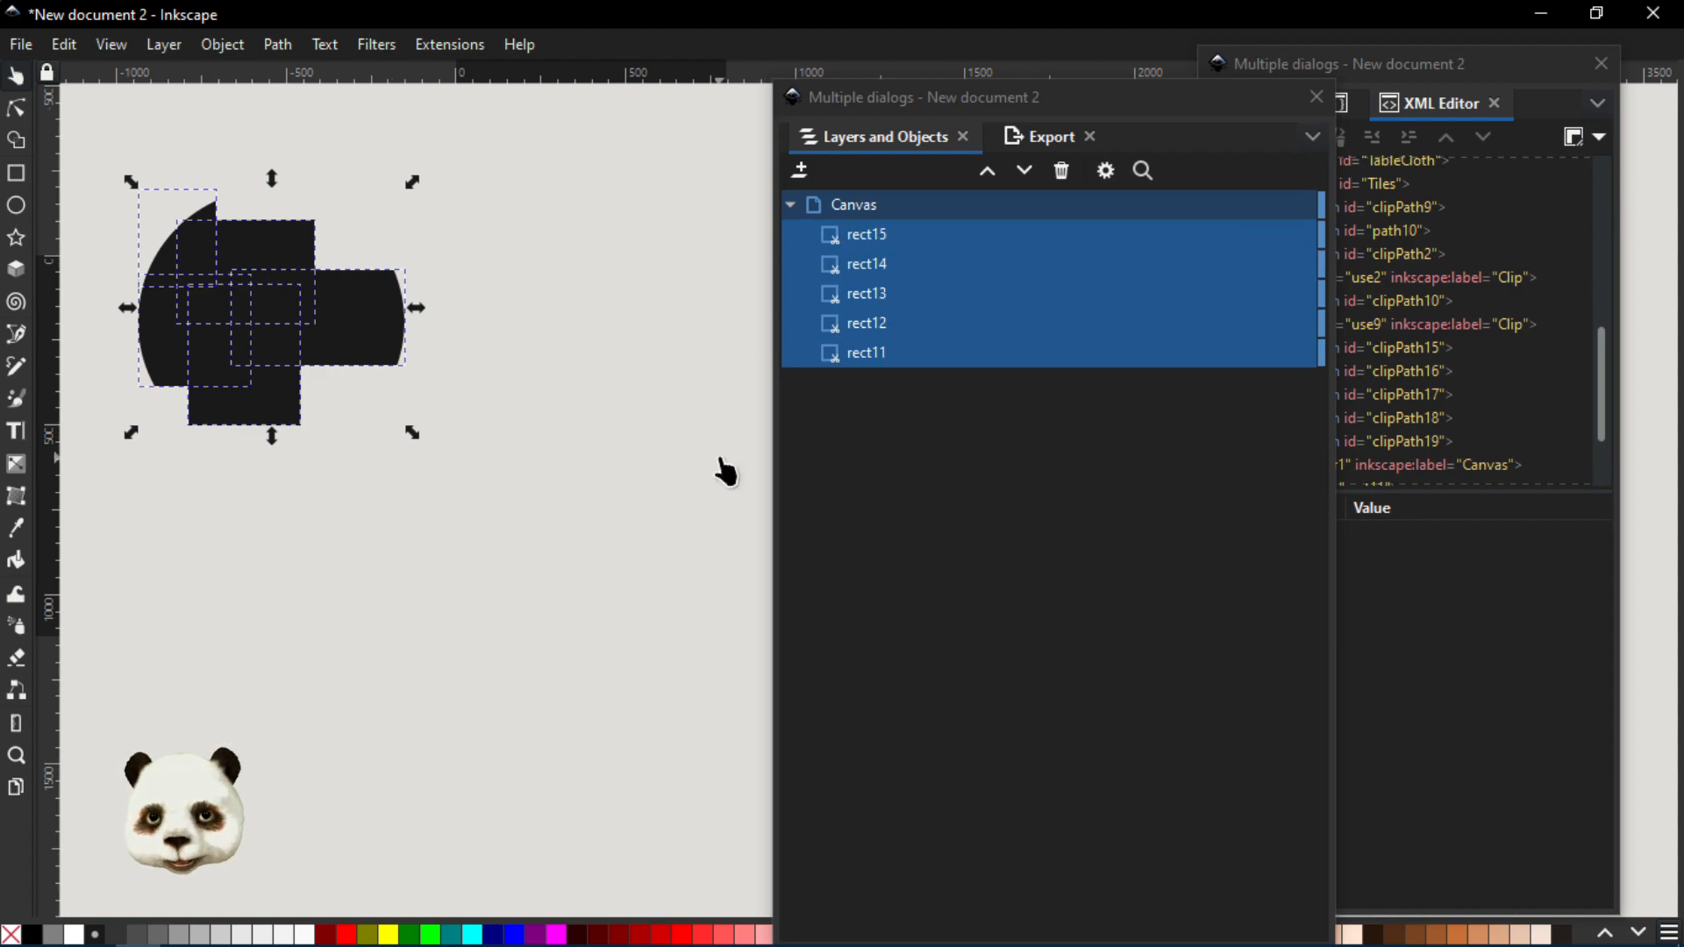
{"action": "key", "text": "ctrl+z"}
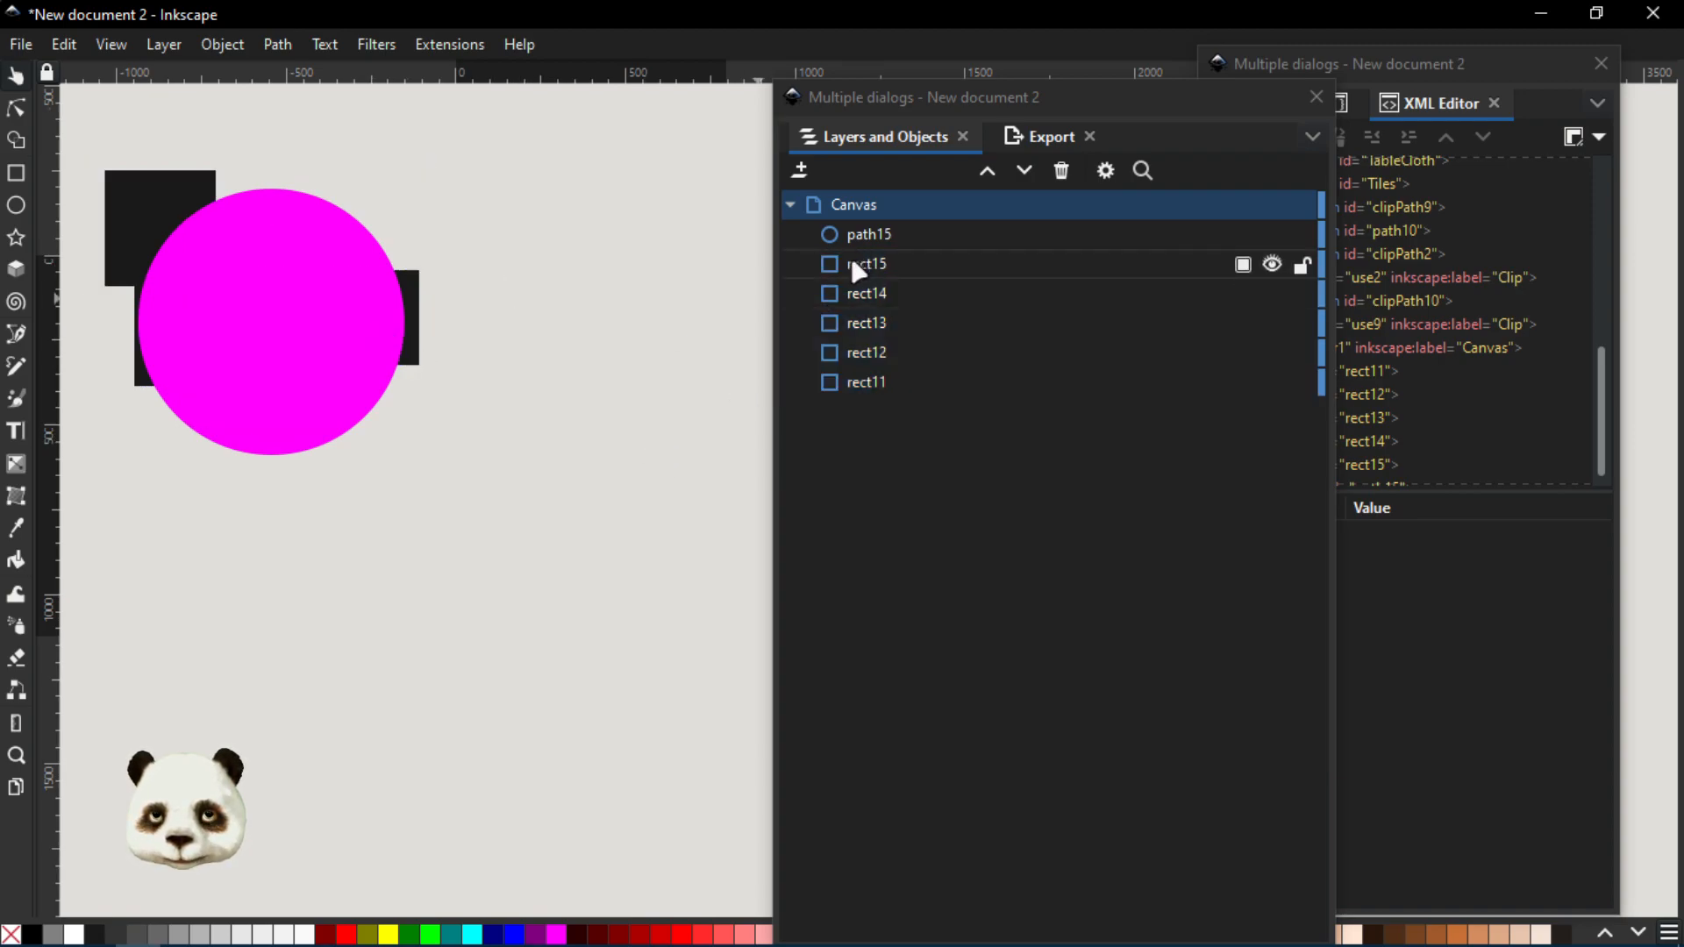
Group the five dark grey rectangles, leaving the magenta circle outside the group
{"action": "left_click", "coordinate": [930, 397]}
{"action": "left_click", "coordinate": [868, 383], "text": "shift"}
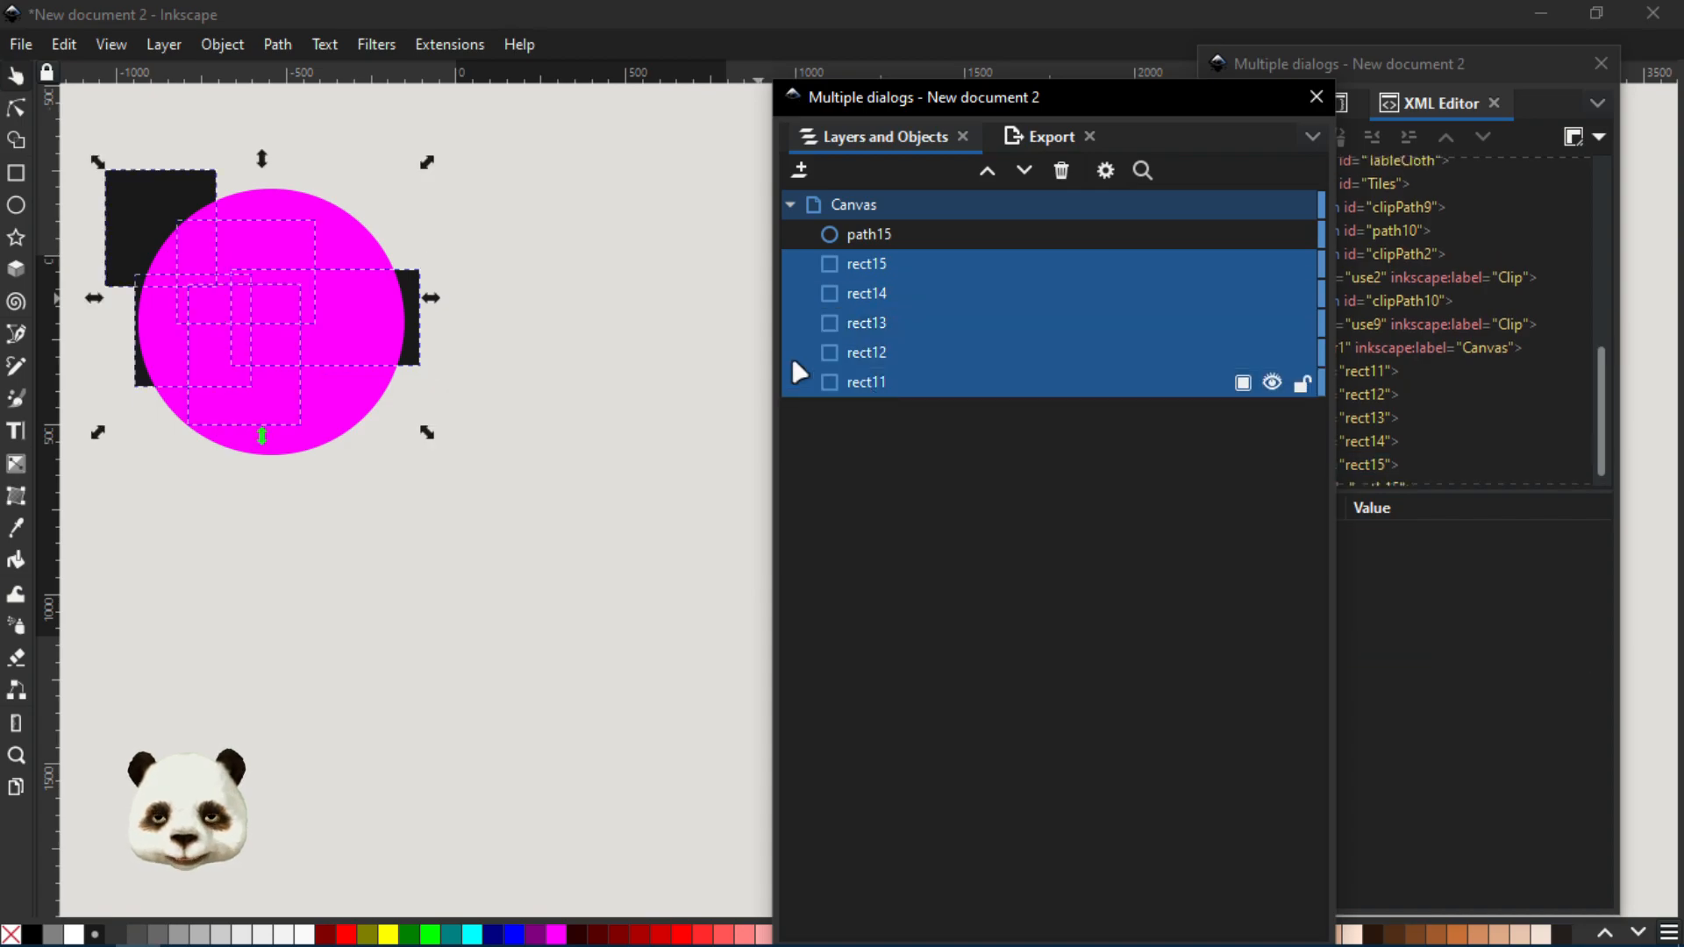
{"action": "key", "text": "ctrl+g"}
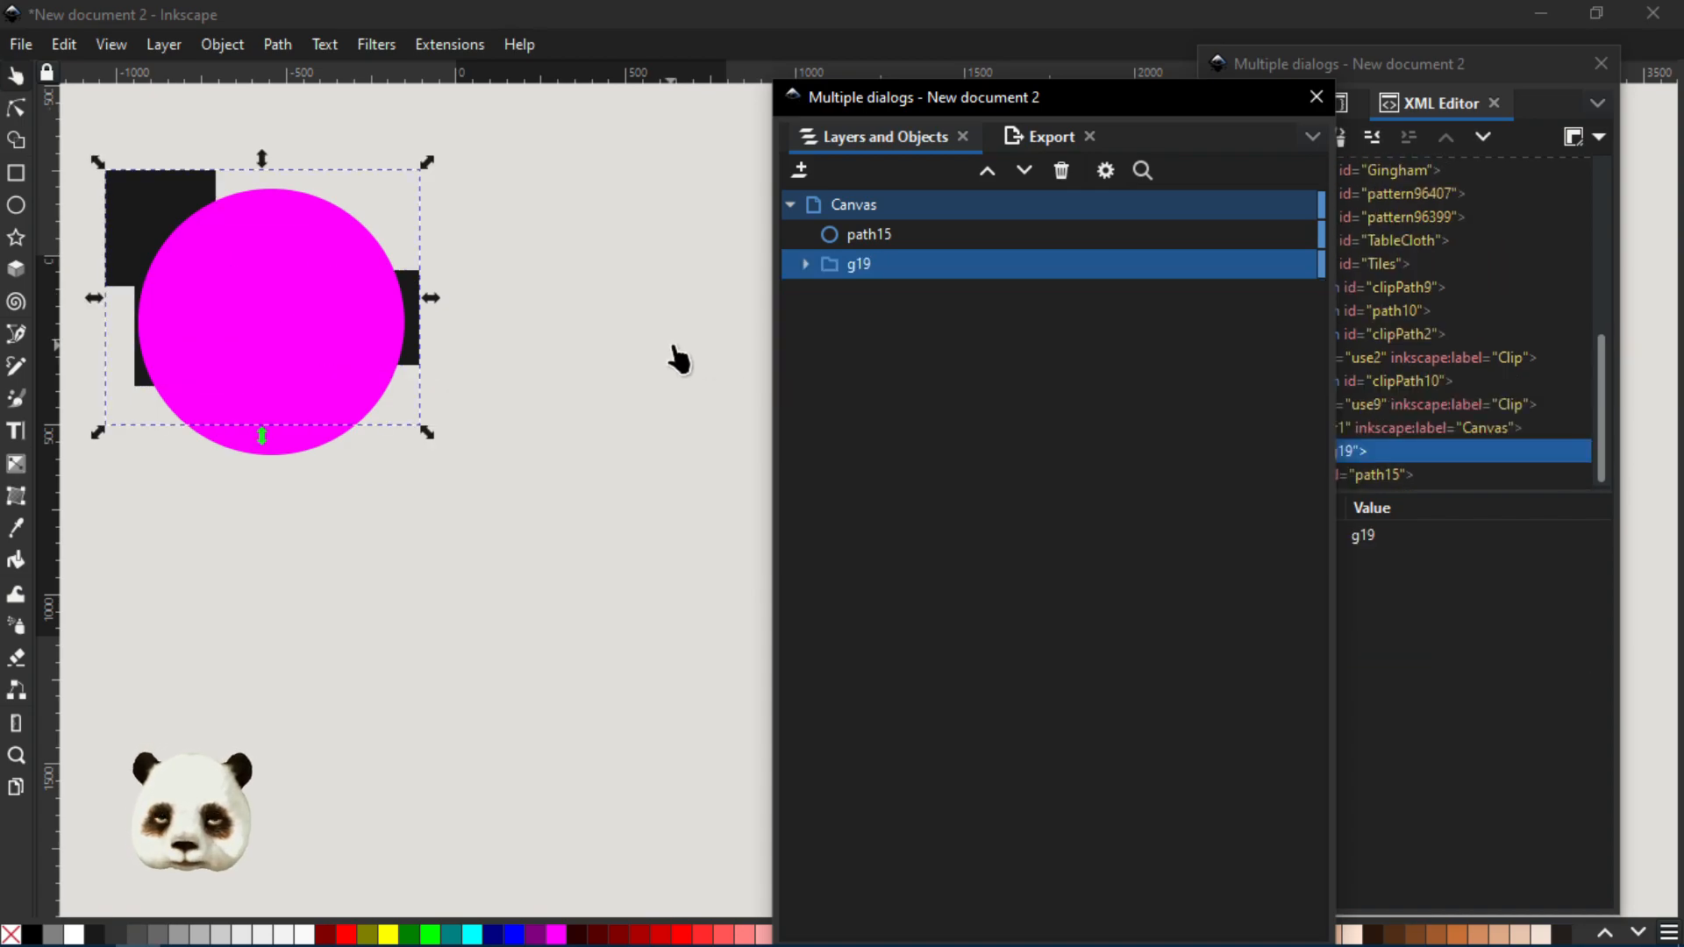
Clip the rectangle group with the magenta circle using Set Clip
{"action": "left_click", "coordinate": [861, 232]}
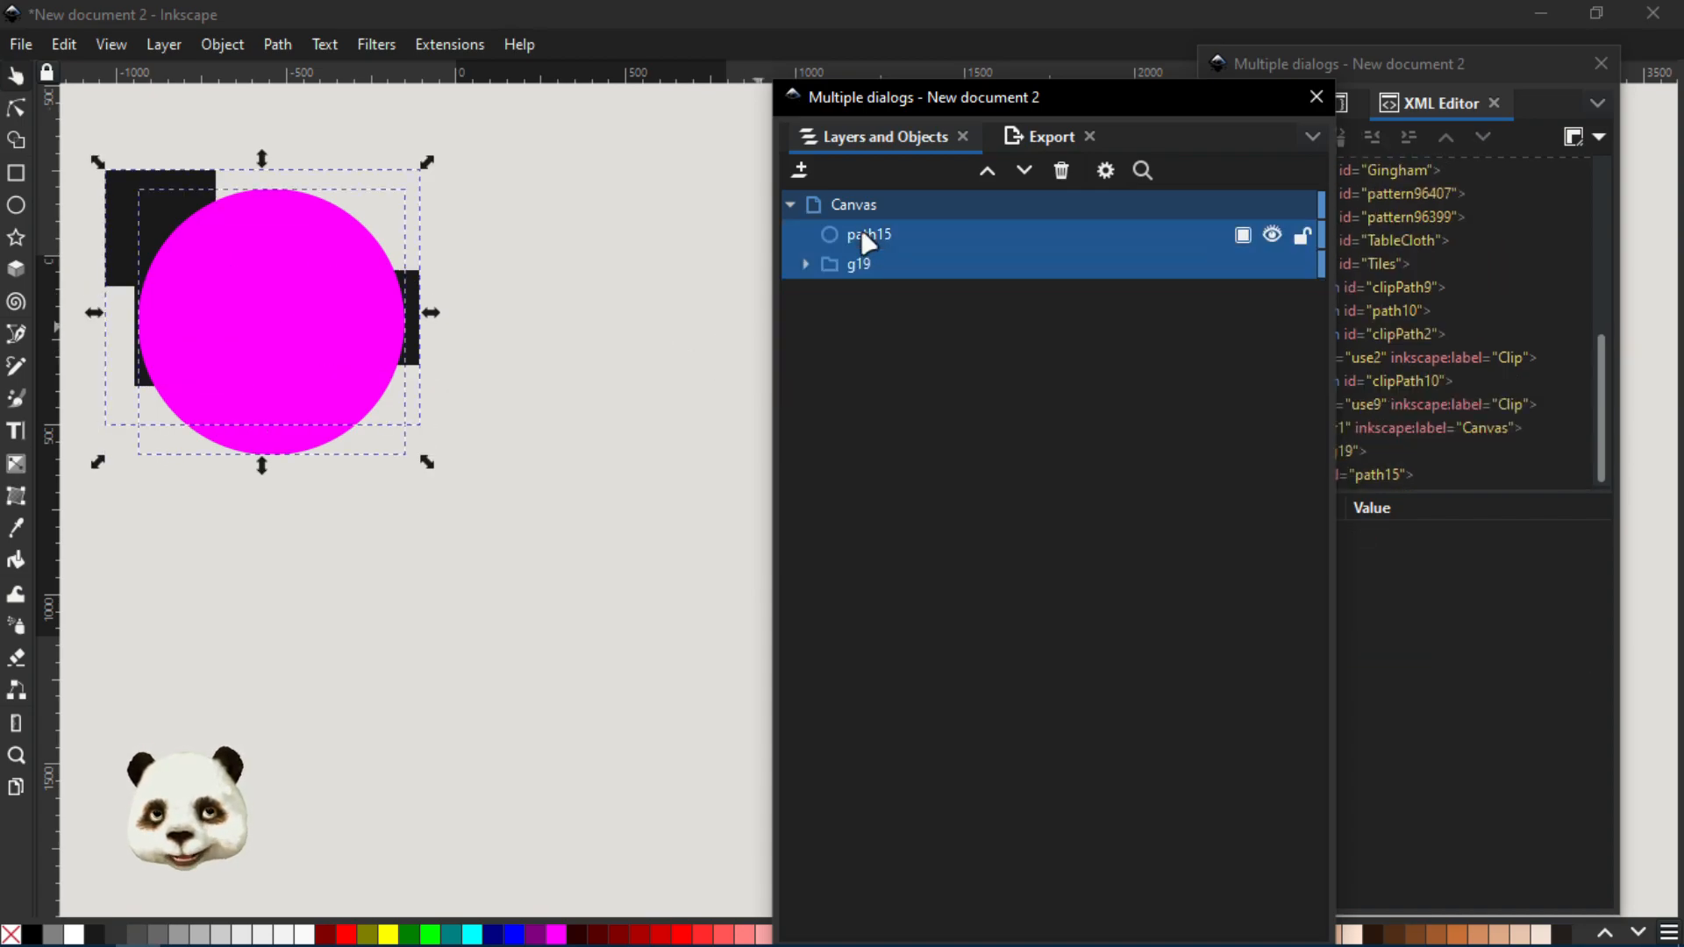
{"action": "right_click", "coordinate": [860, 249]}
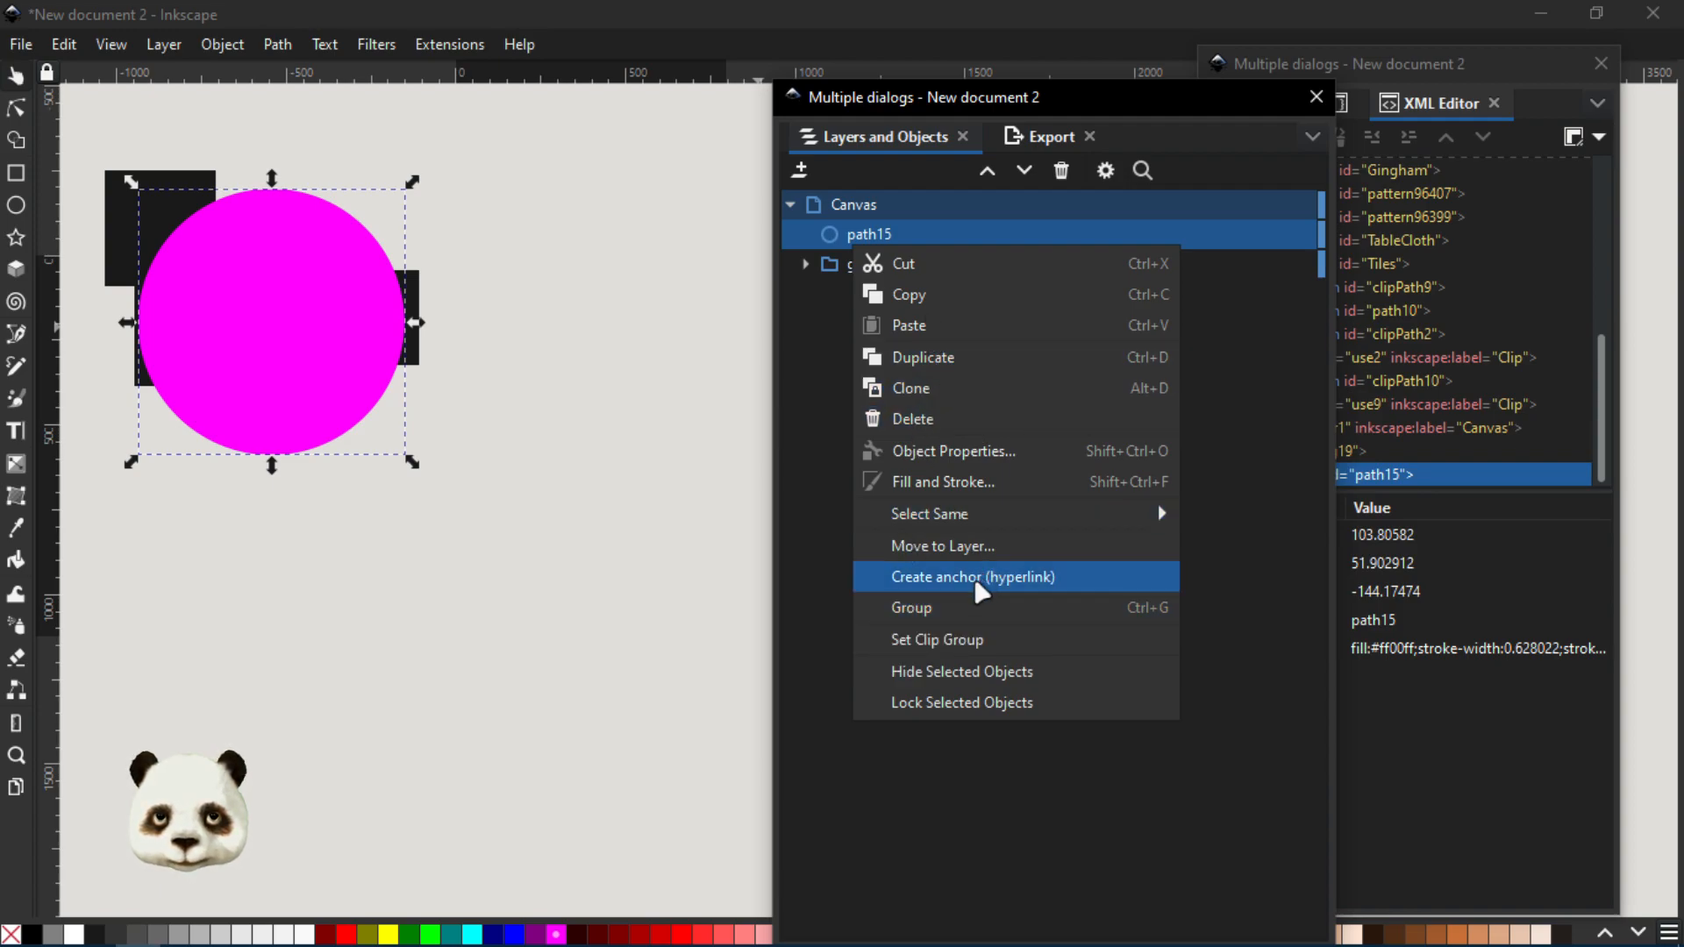
{"action": "left_click", "coordinate": [513, 298]}
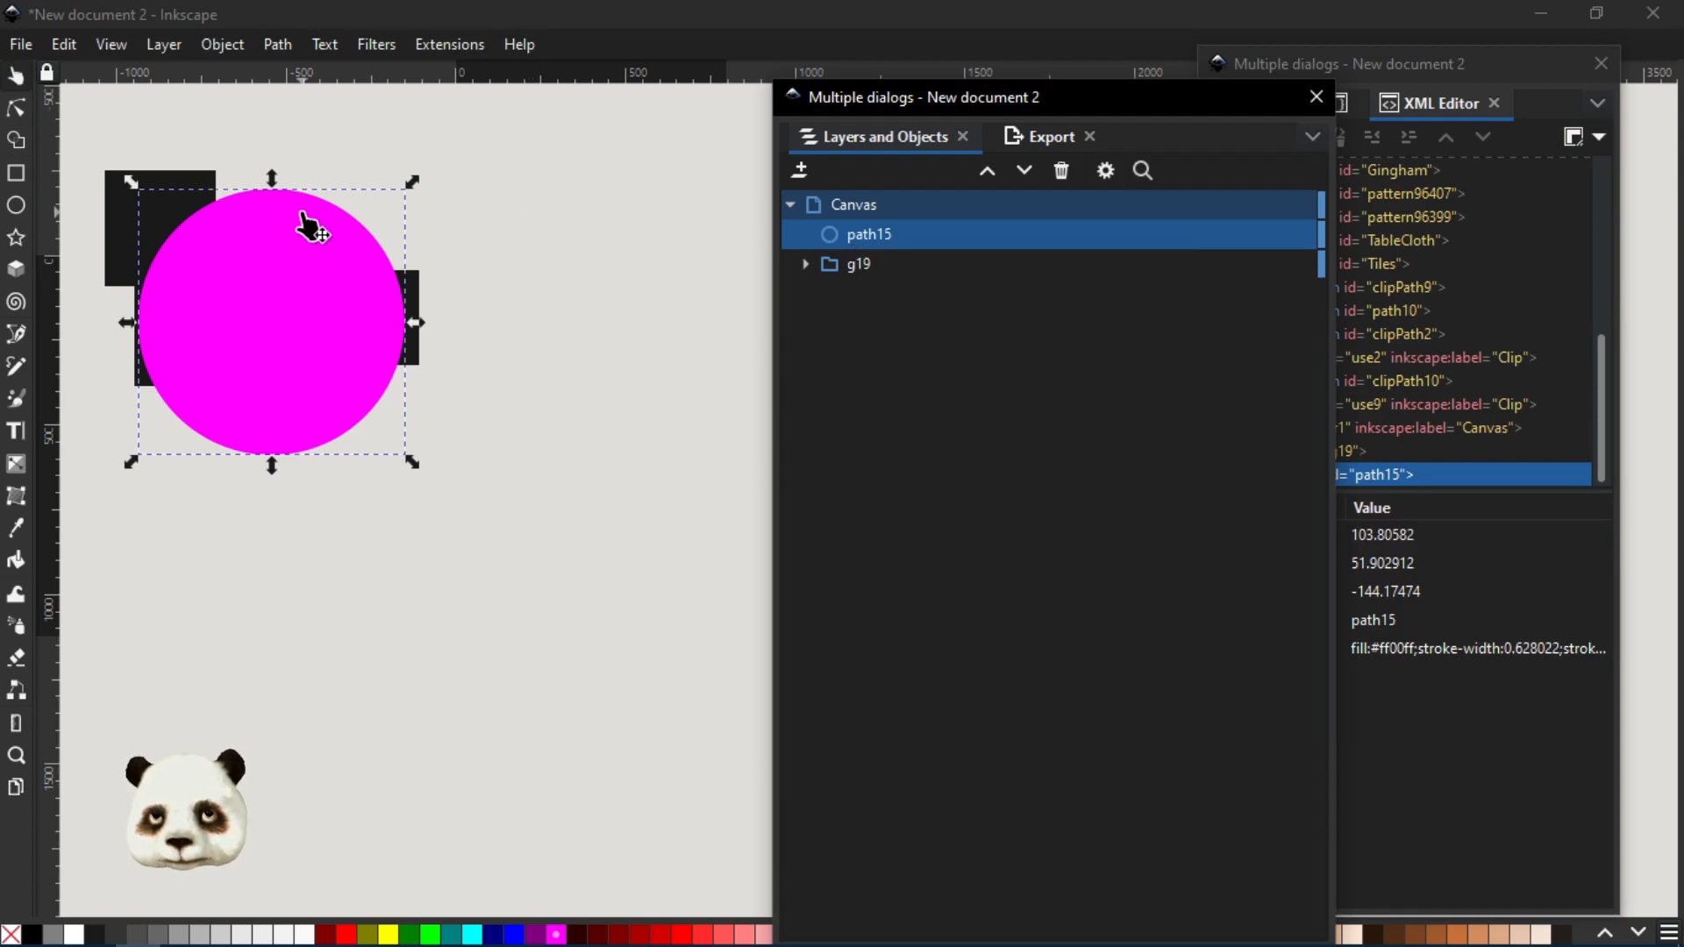
{"action": "left_click", "coordinate": [171, 232], "text": "shift"}
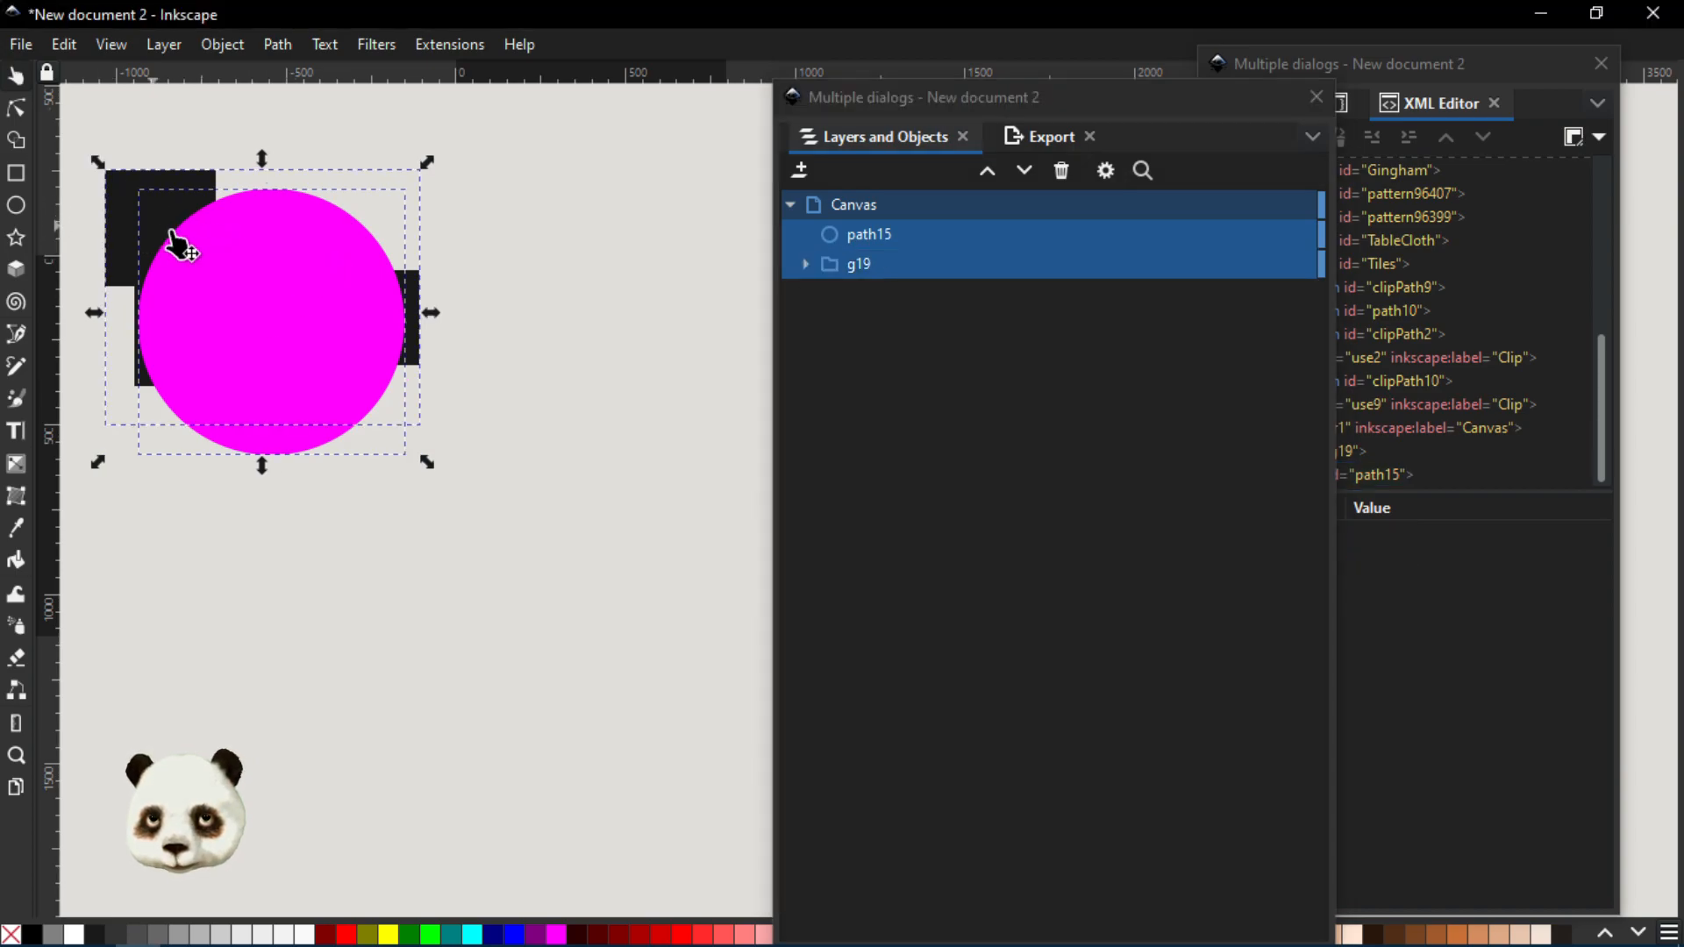
{"action": "right_click", "coordinate": [198, 272]}
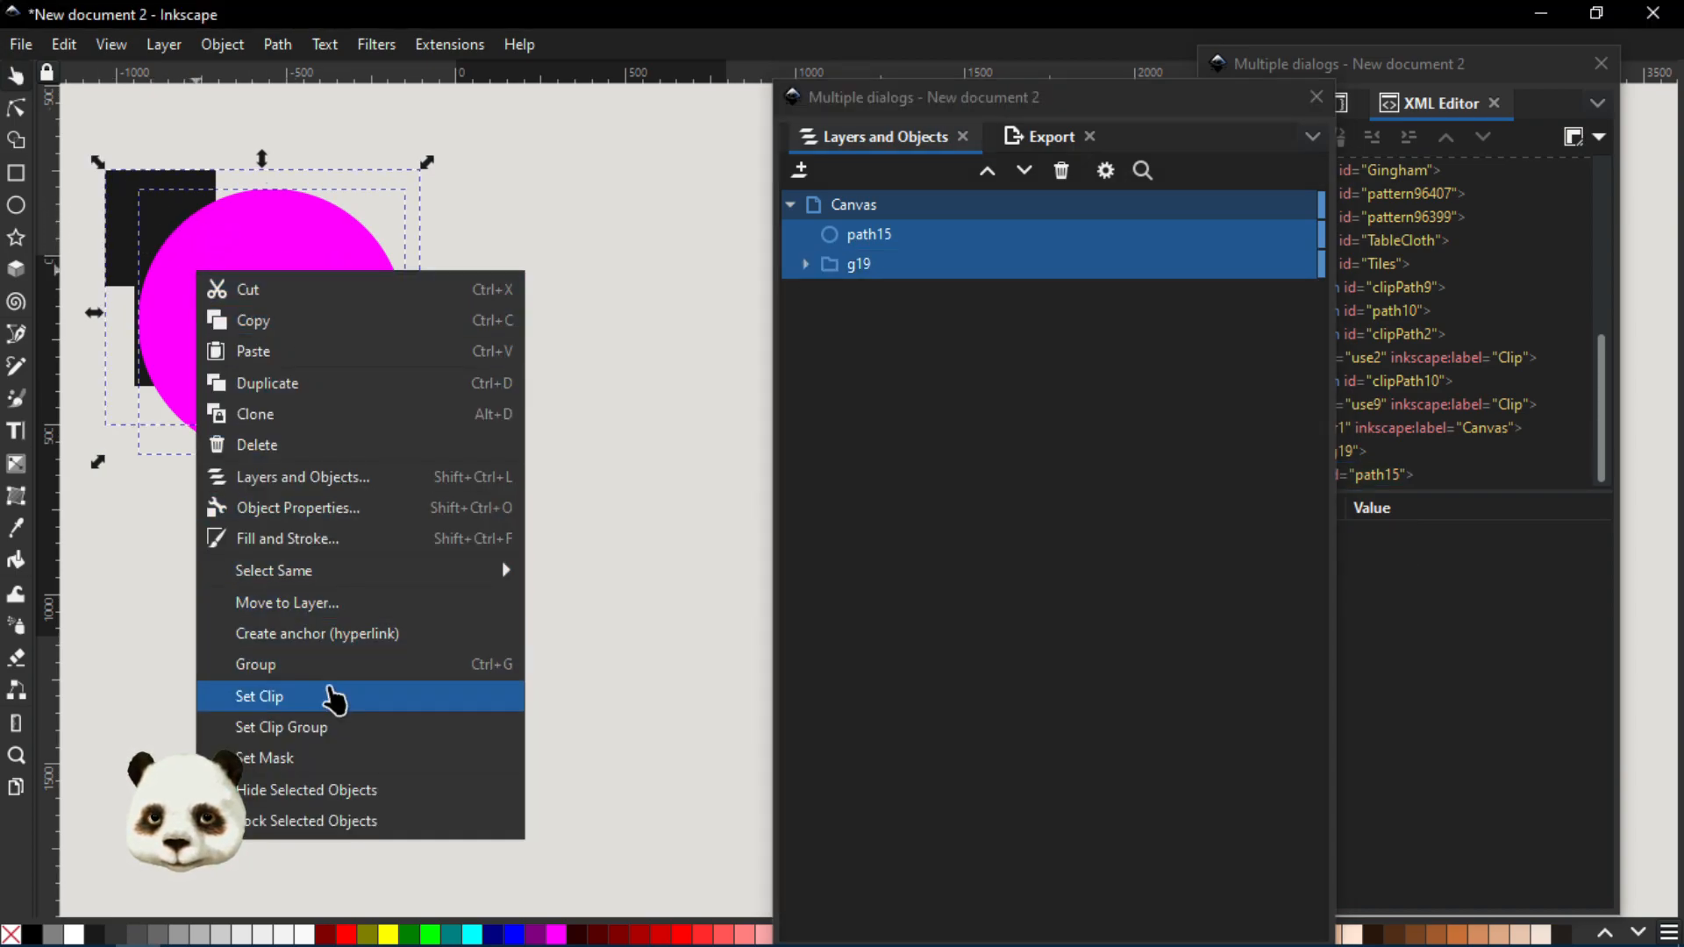
{"action": "left_click", "coordinate": [333, 699]}
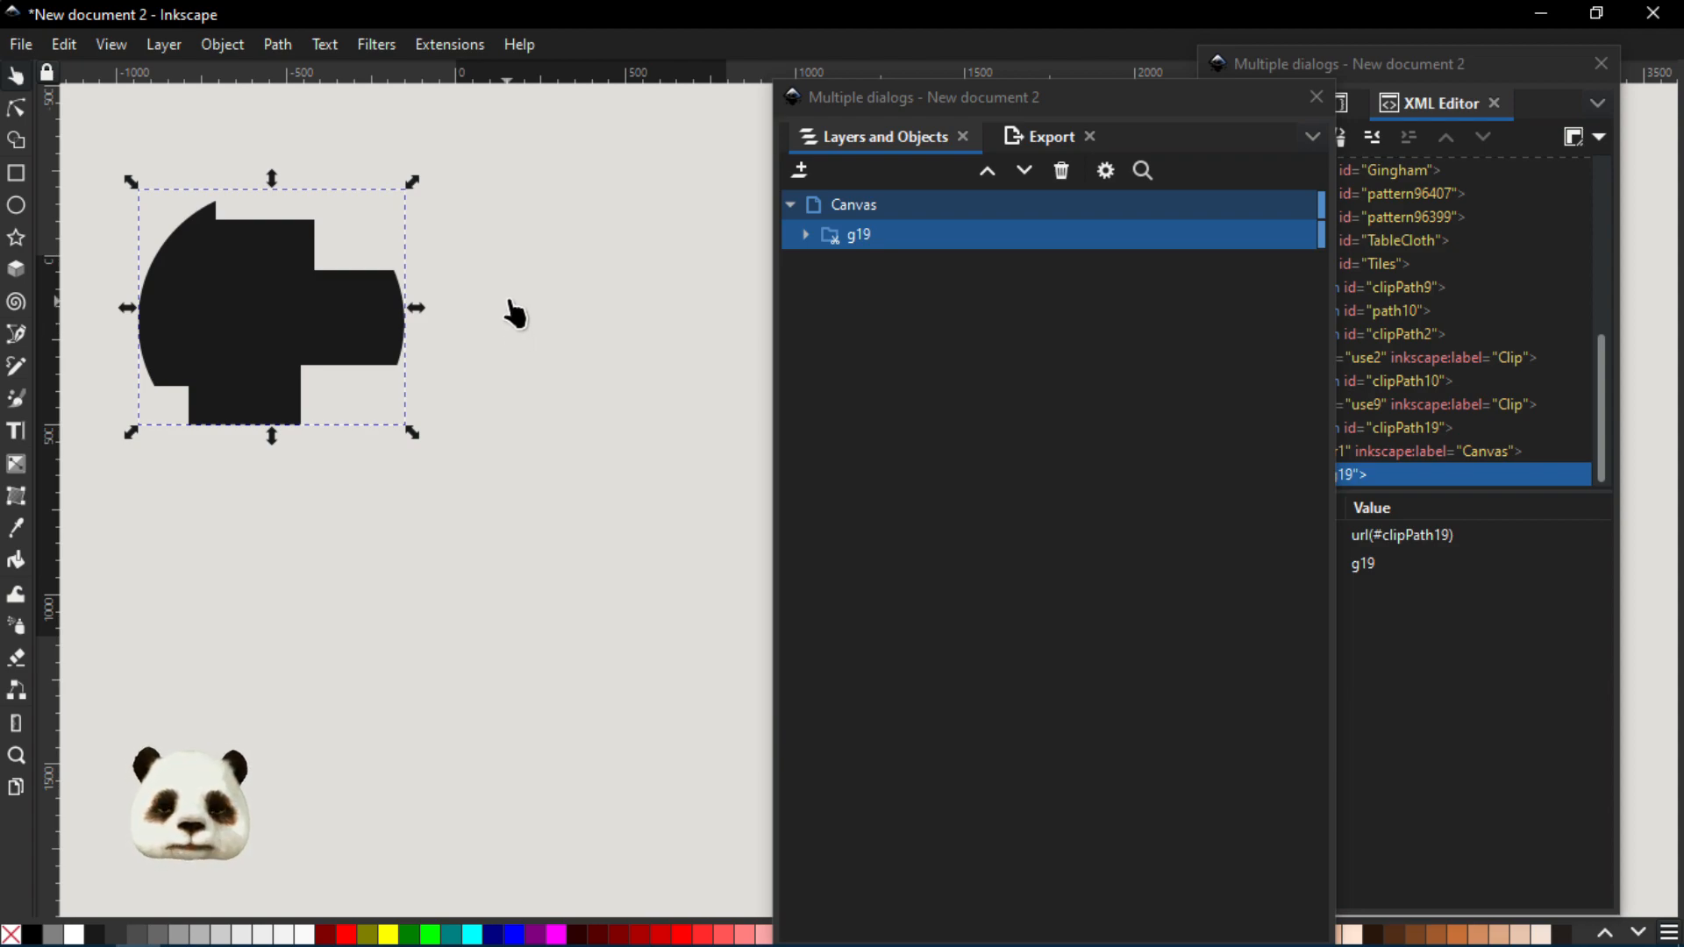
Expand the clipped group, activate the Node tool, and show the Tool Controls Bar with the floating dialogs moved clear of it
{"action": "left_click", "coordinate": [806, 236]}
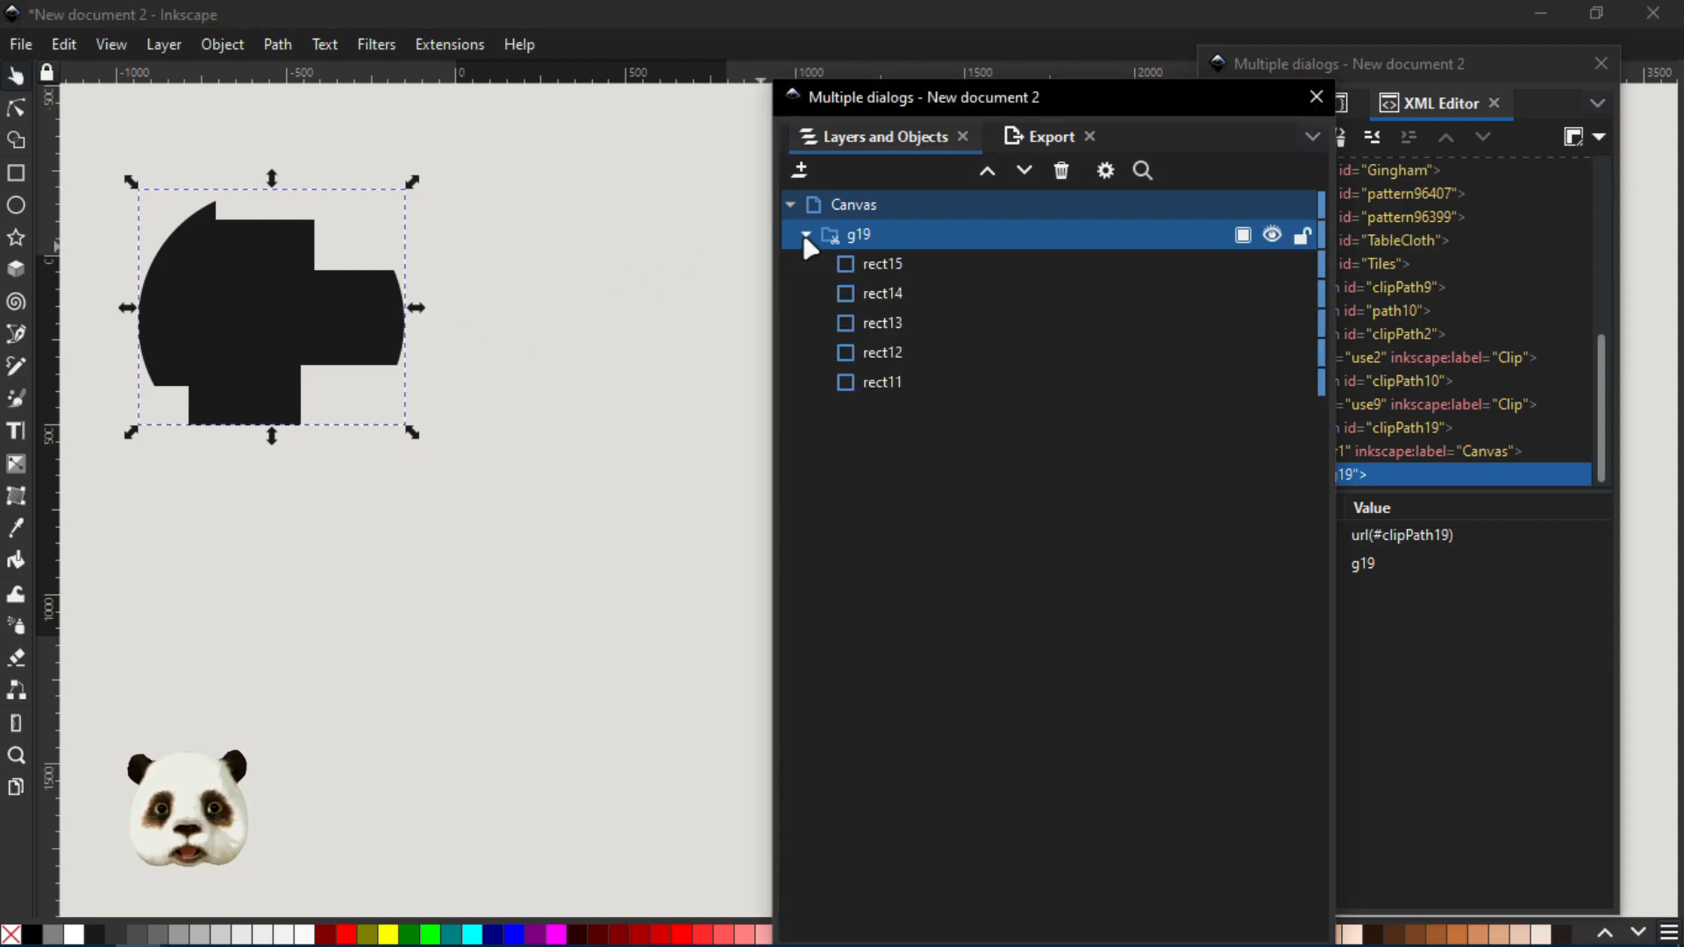
{"action": "left_click", "coordinate": [21, 107]}
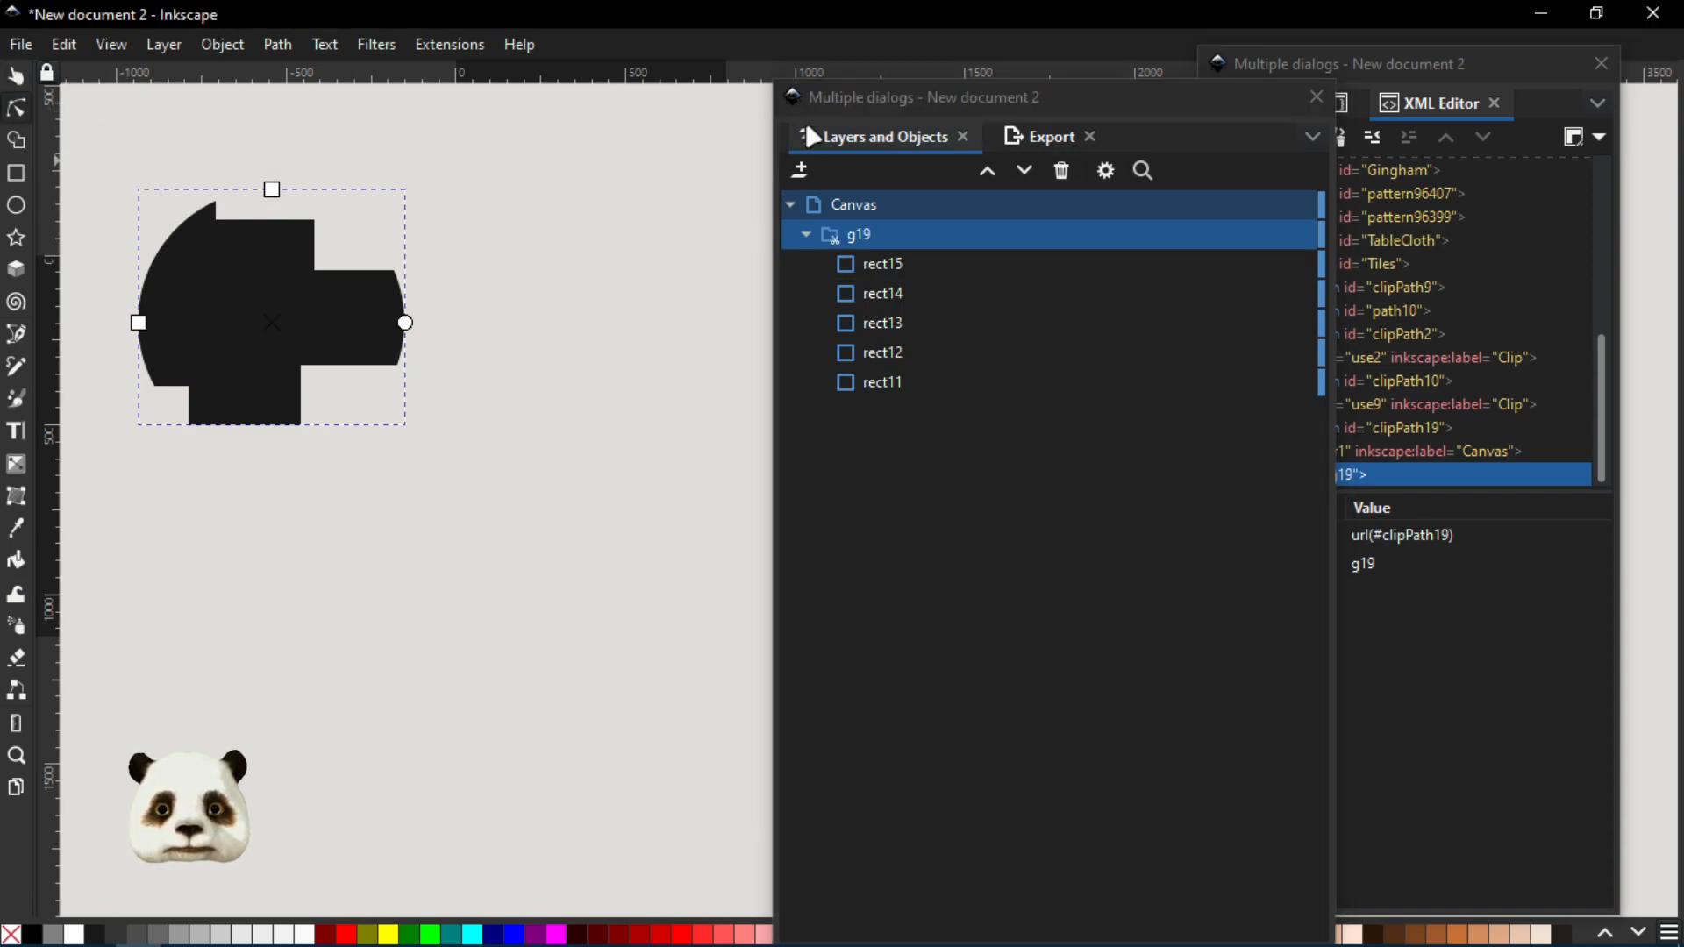
{"action": "left_click_drag", "start_coordinate": [1381, 75], "coordinate": [1409, 93]}
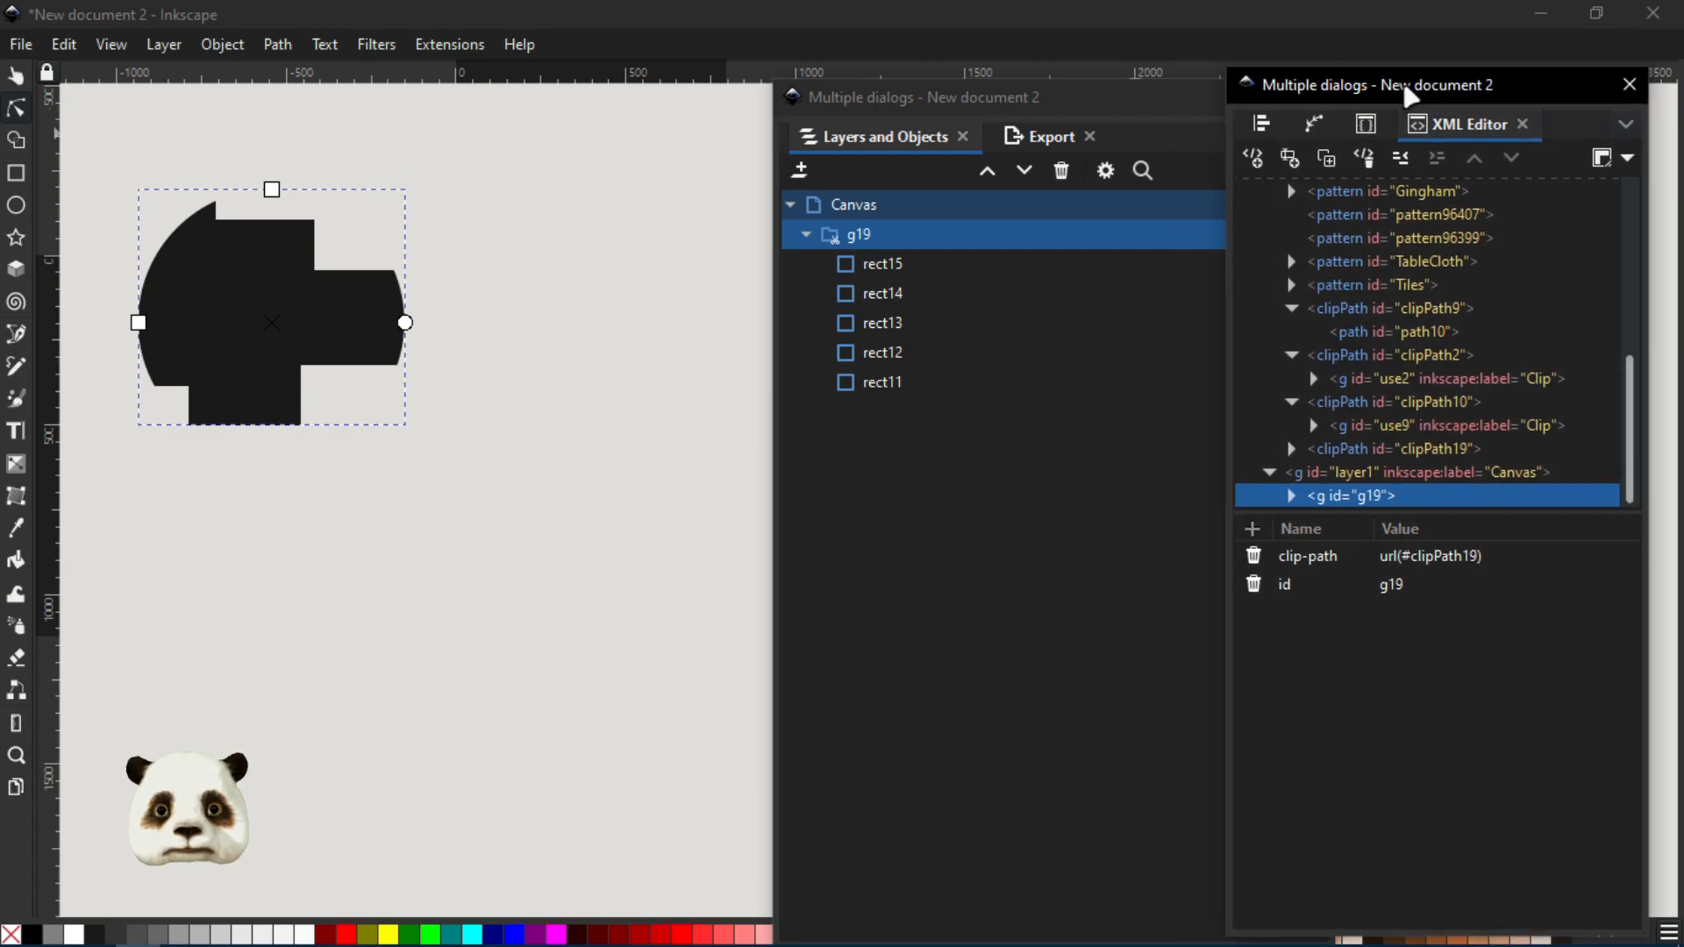
{"action": "left_click", "coordinate": [106, 46]}
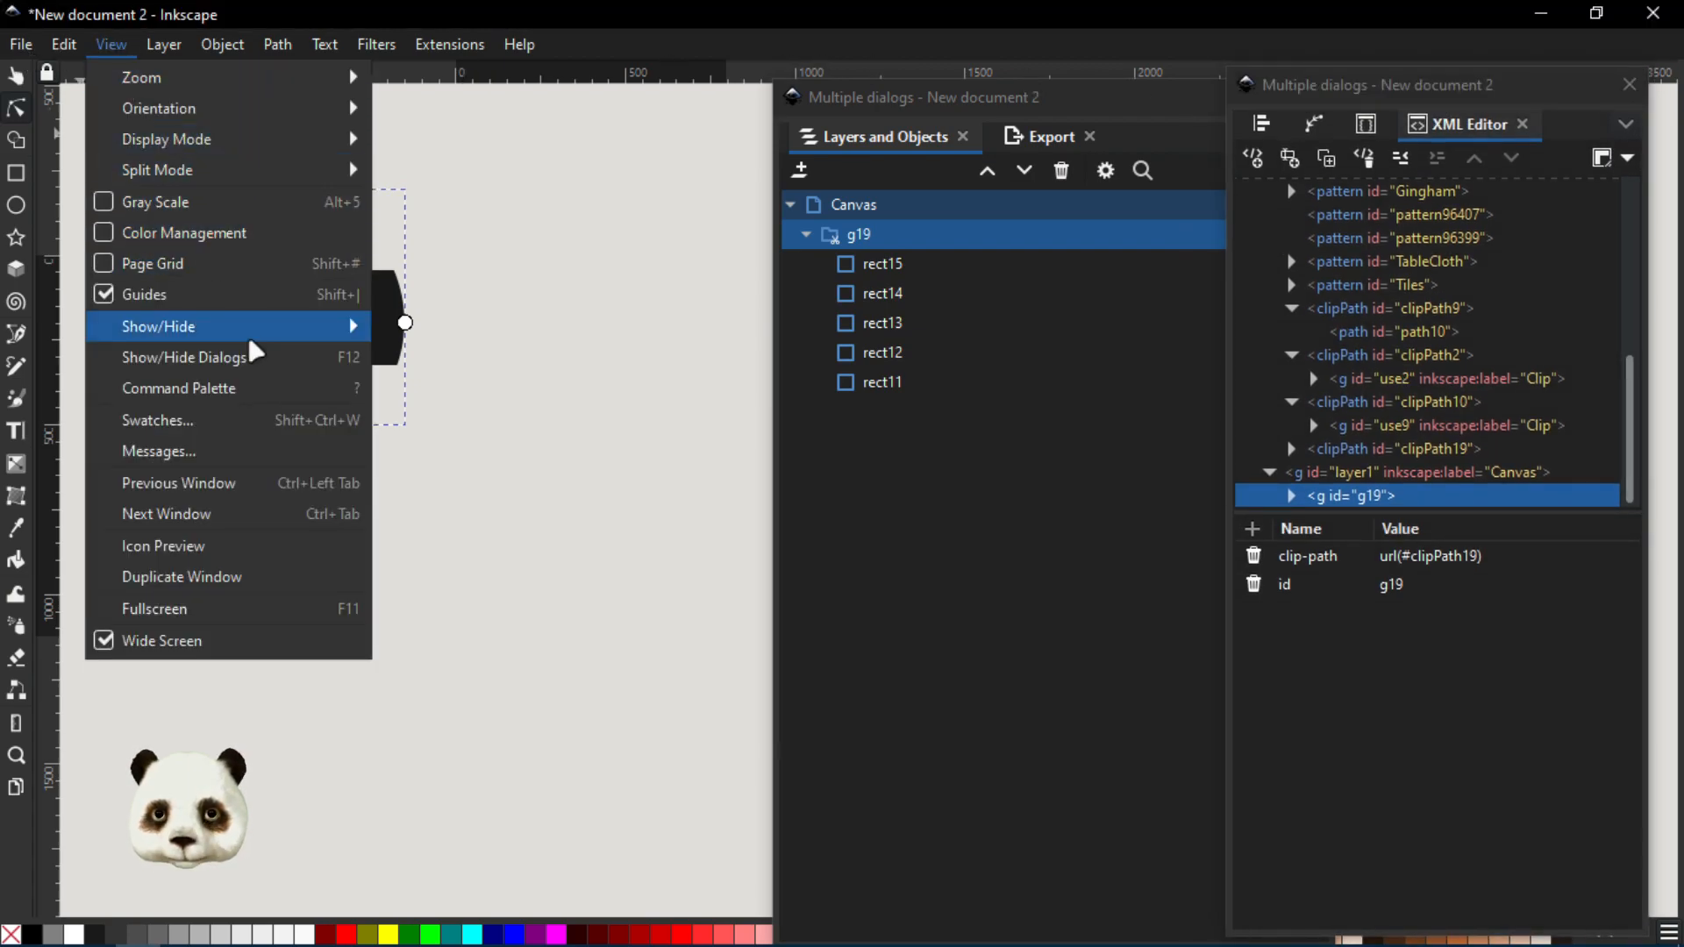
{"action": "mouse_move", "coordinate": [303, 343]}
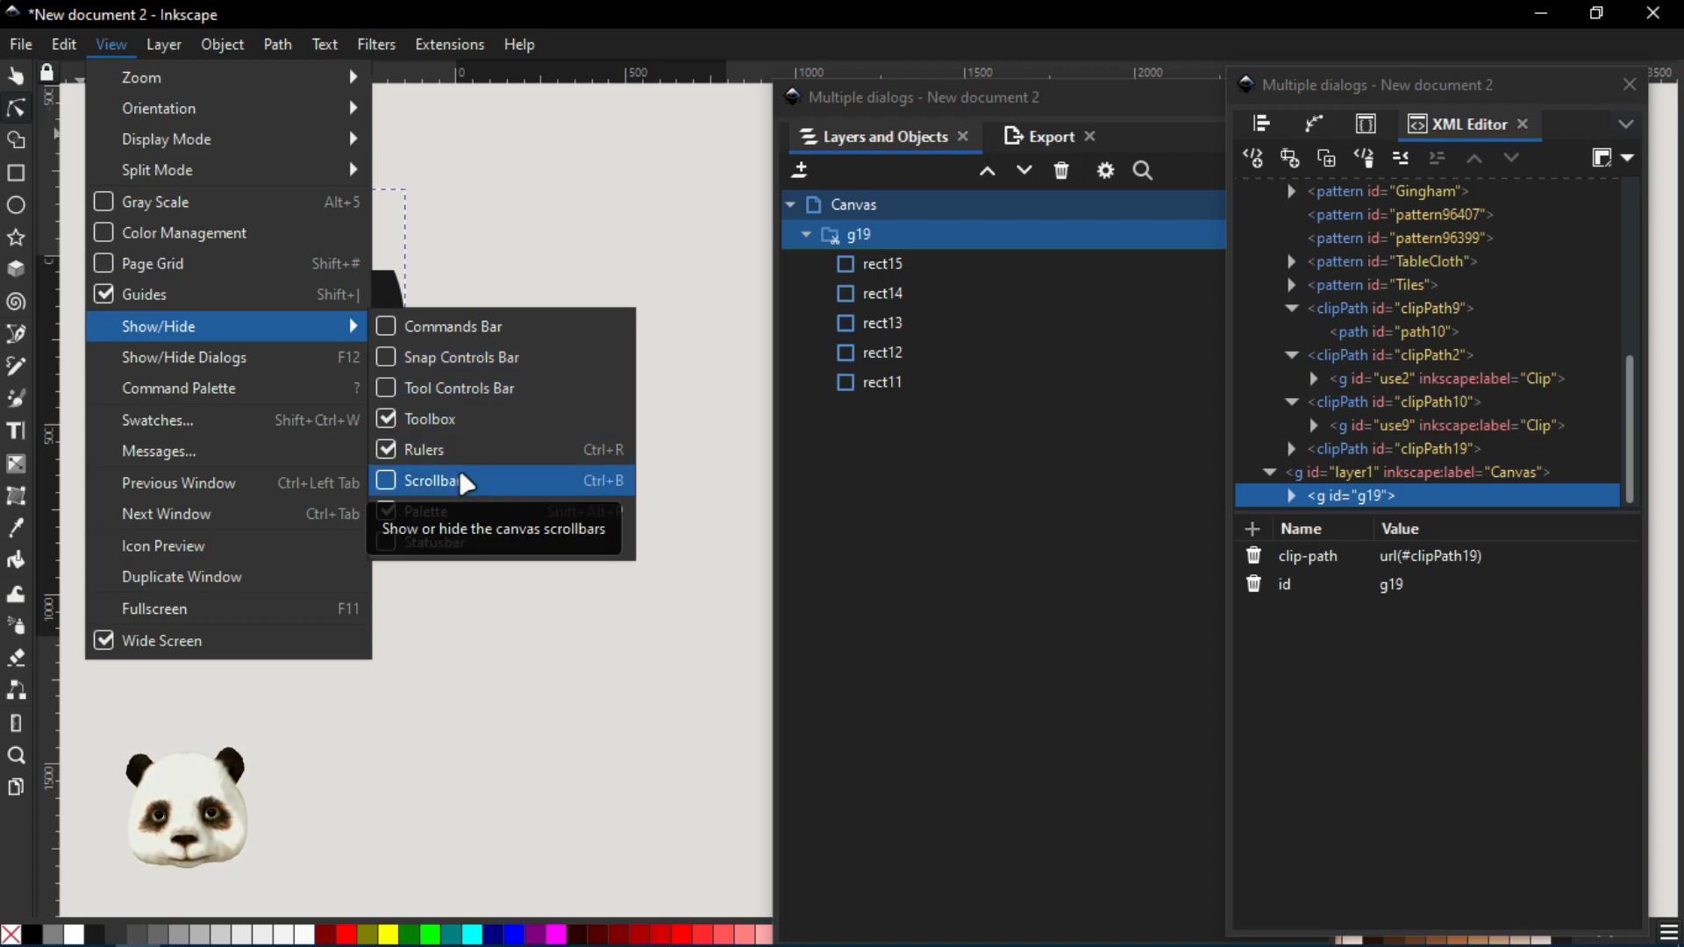
{"action": "left_click", "coordinate": [411, 391]}
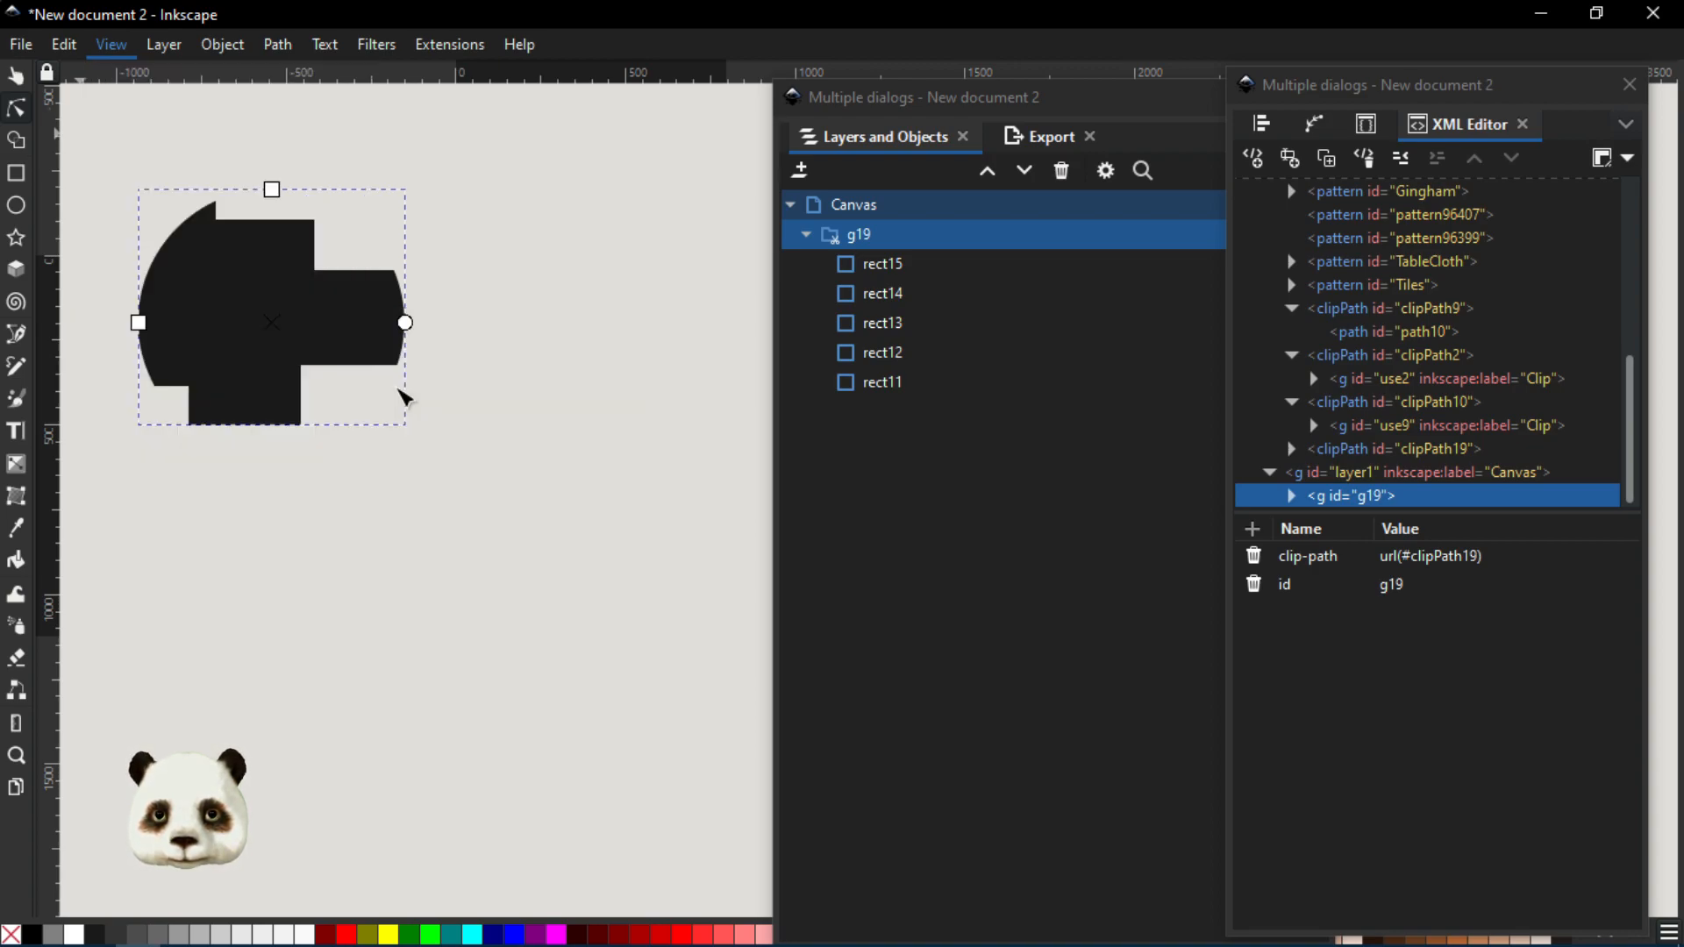
{"action": "left_click_drag", "start_coordinate": [920, 96], "coordinate": [946, 146]}
{"action": "left_click_drag", "start_coordinate": [1409, 79], "coordinate": [1383, 161]}
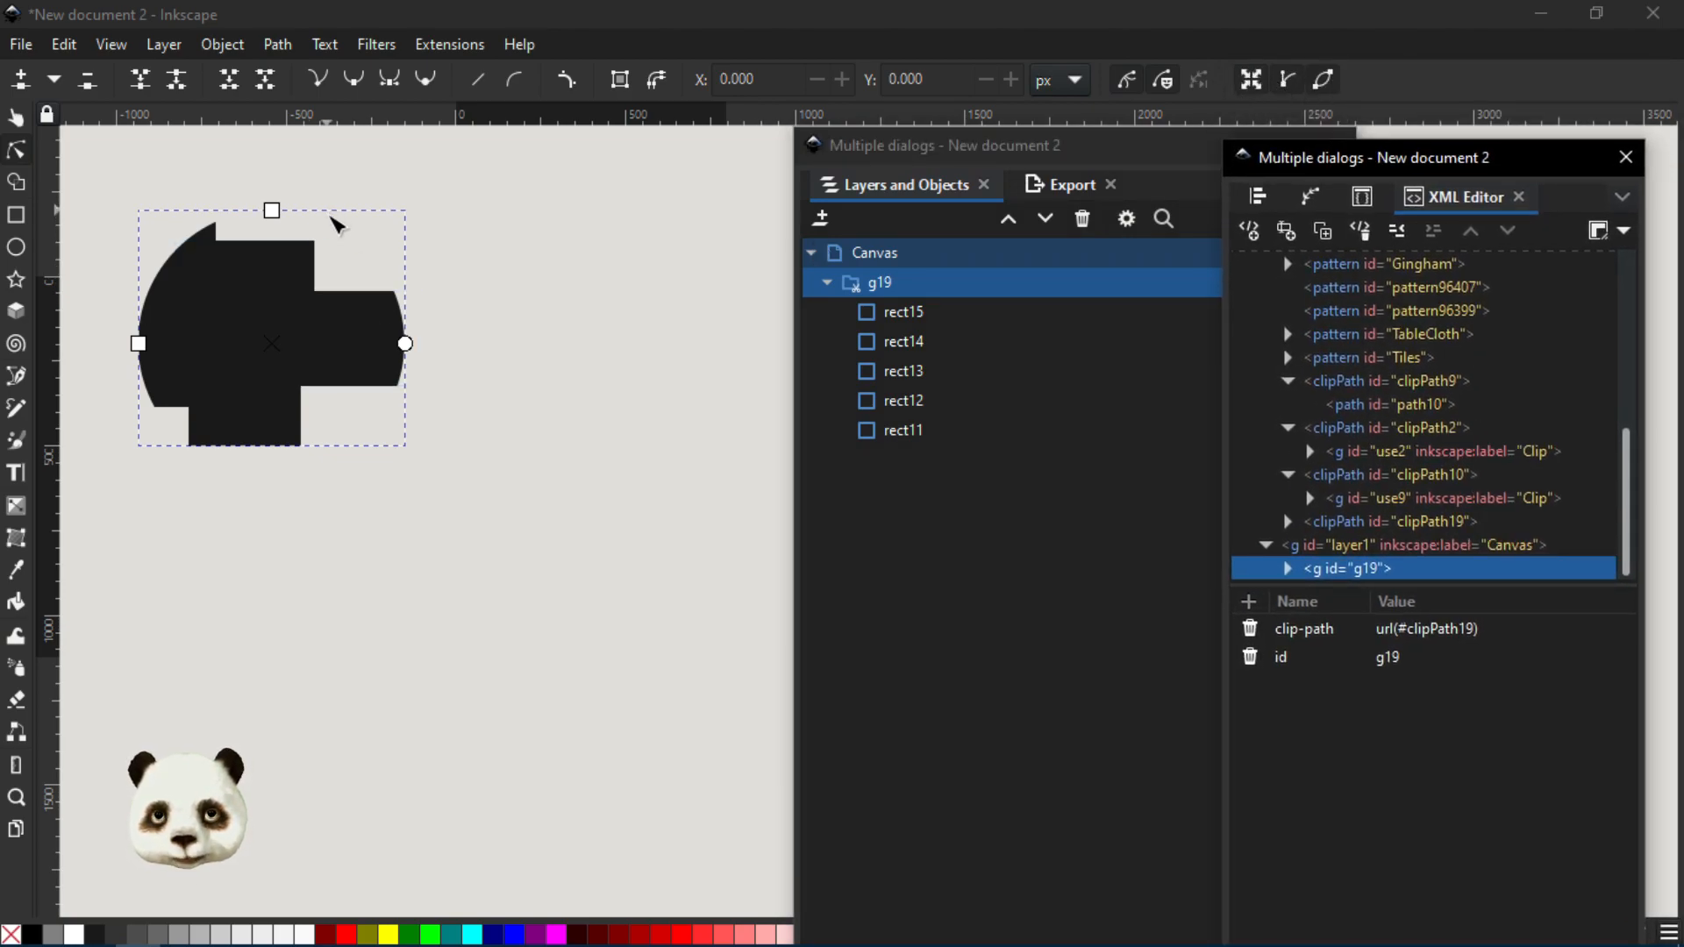
Flatten the clip circle vertically with the Node tool, and undo both that change and the Set Clip
{"action": "left_click_drag", "start_coordinate": [272, 210], "coordinate": [316, 255]}
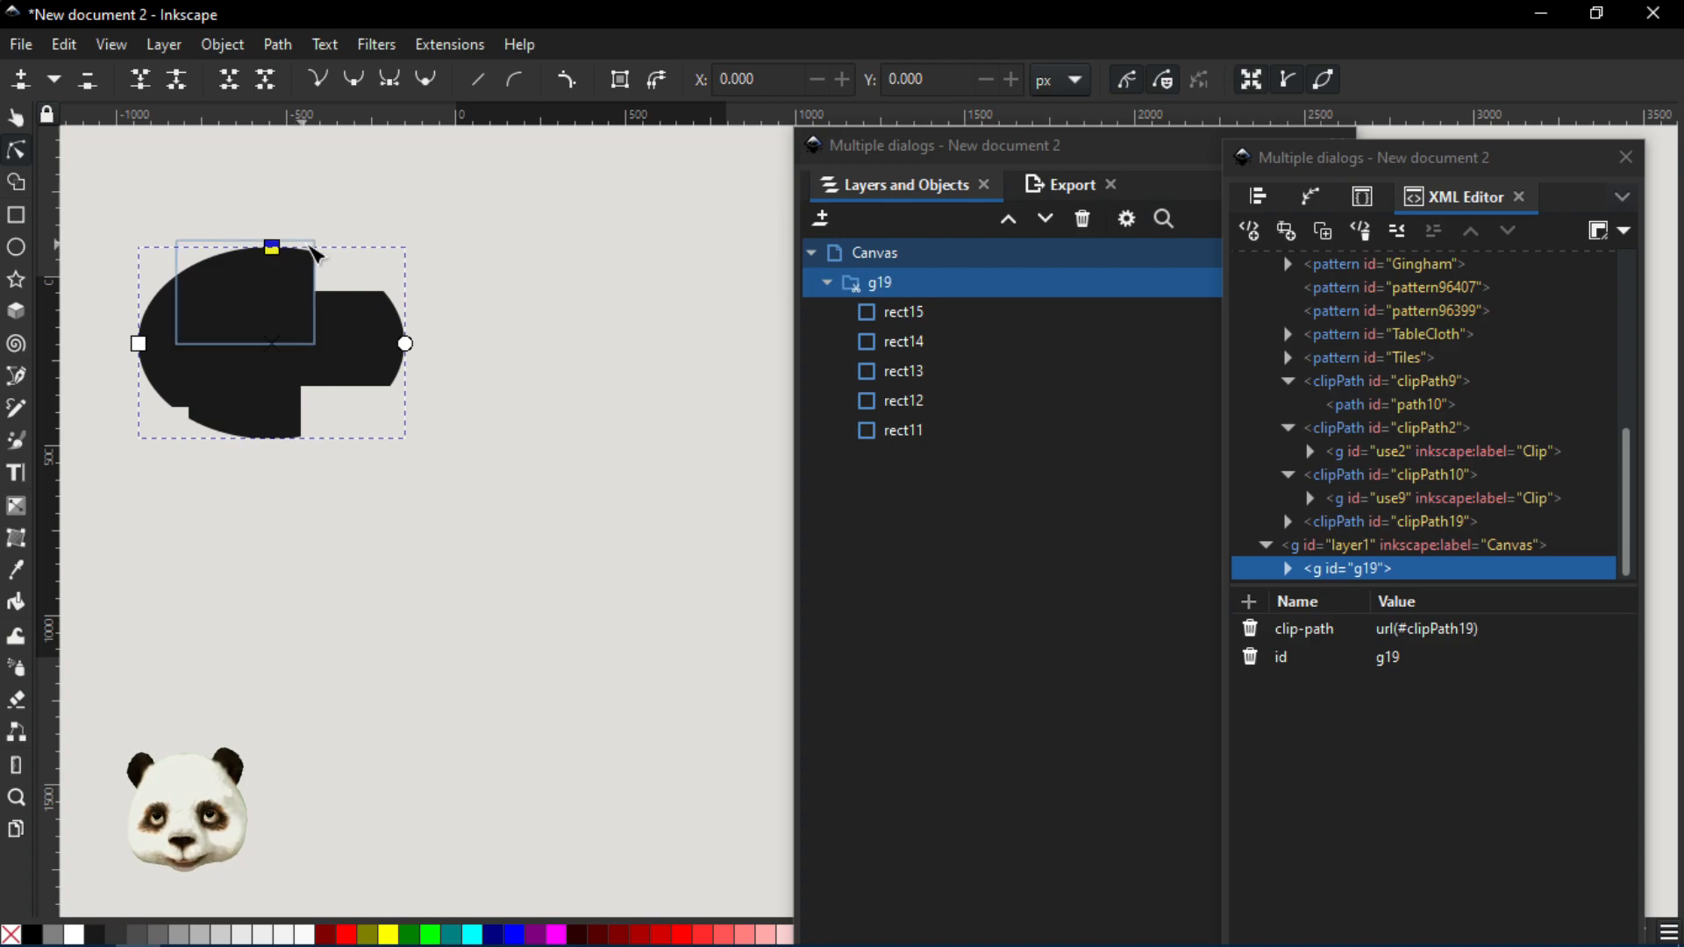
{"action": "key", "text": "ctrl+z"}
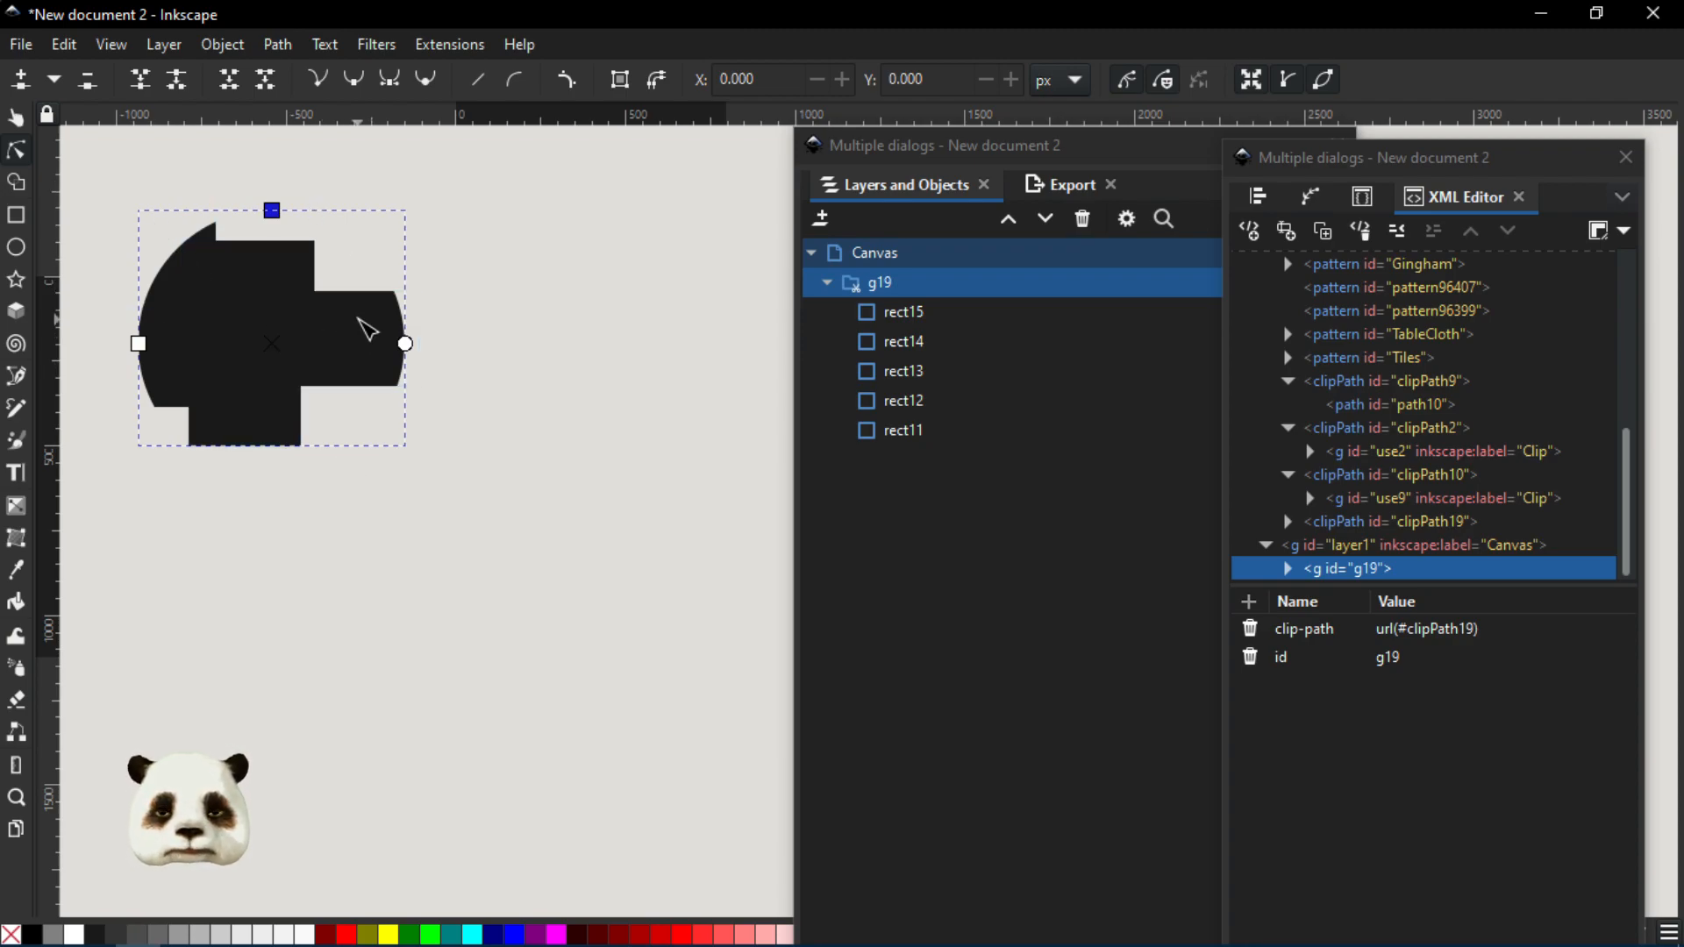
{"action": "key", "text": "ctrl+z"}
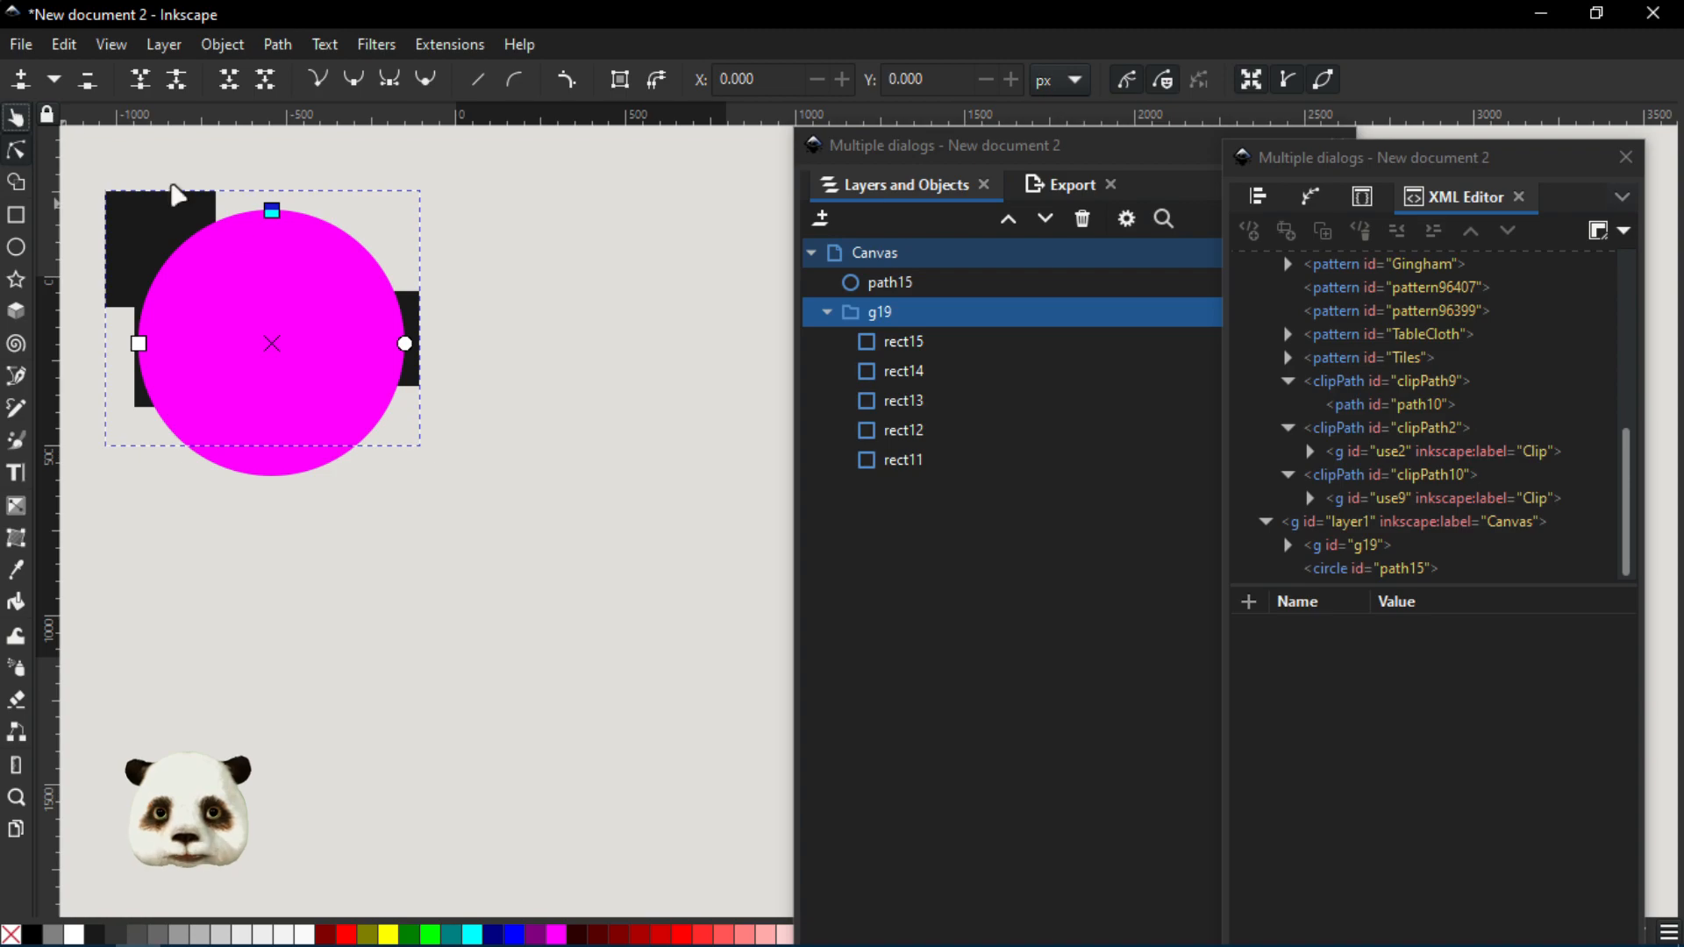
Duplicate the magenta circle and place the duplicate inside the rectangle group, above the rectangles
{"action": "left_click", "coordinate": [343, 290]}
{"action": "key", "text": "ctrl+d"}
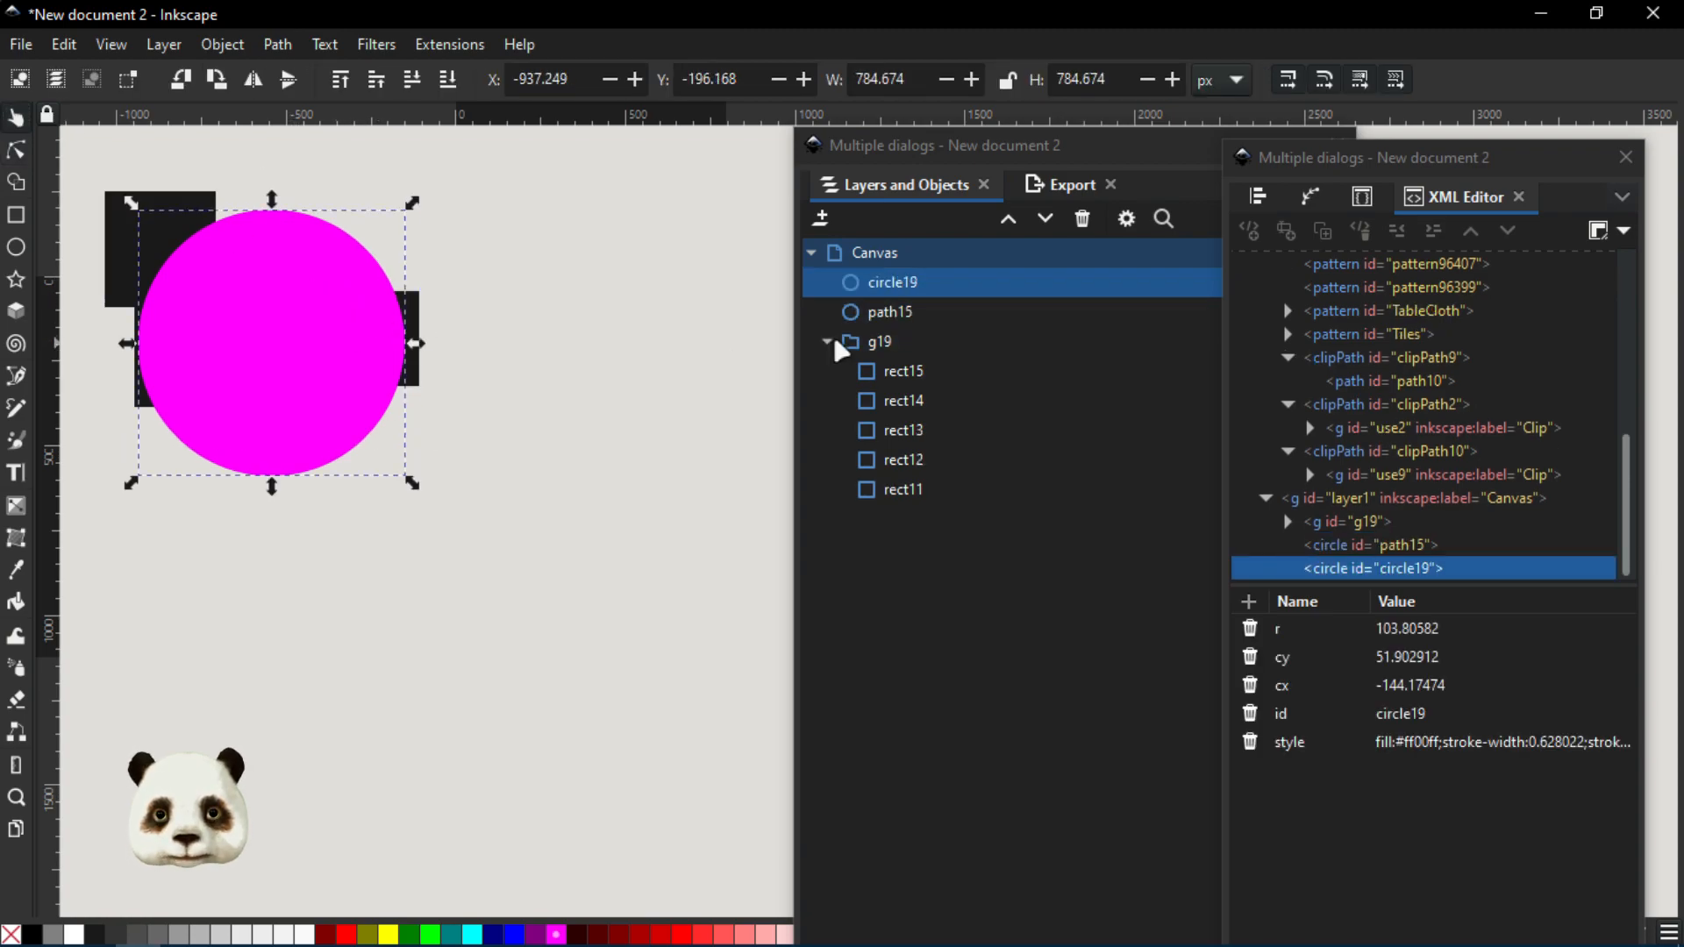
{"action": "left_click_drag", "start_coordinate": [910, 283], "coordinate": [912, 341]}
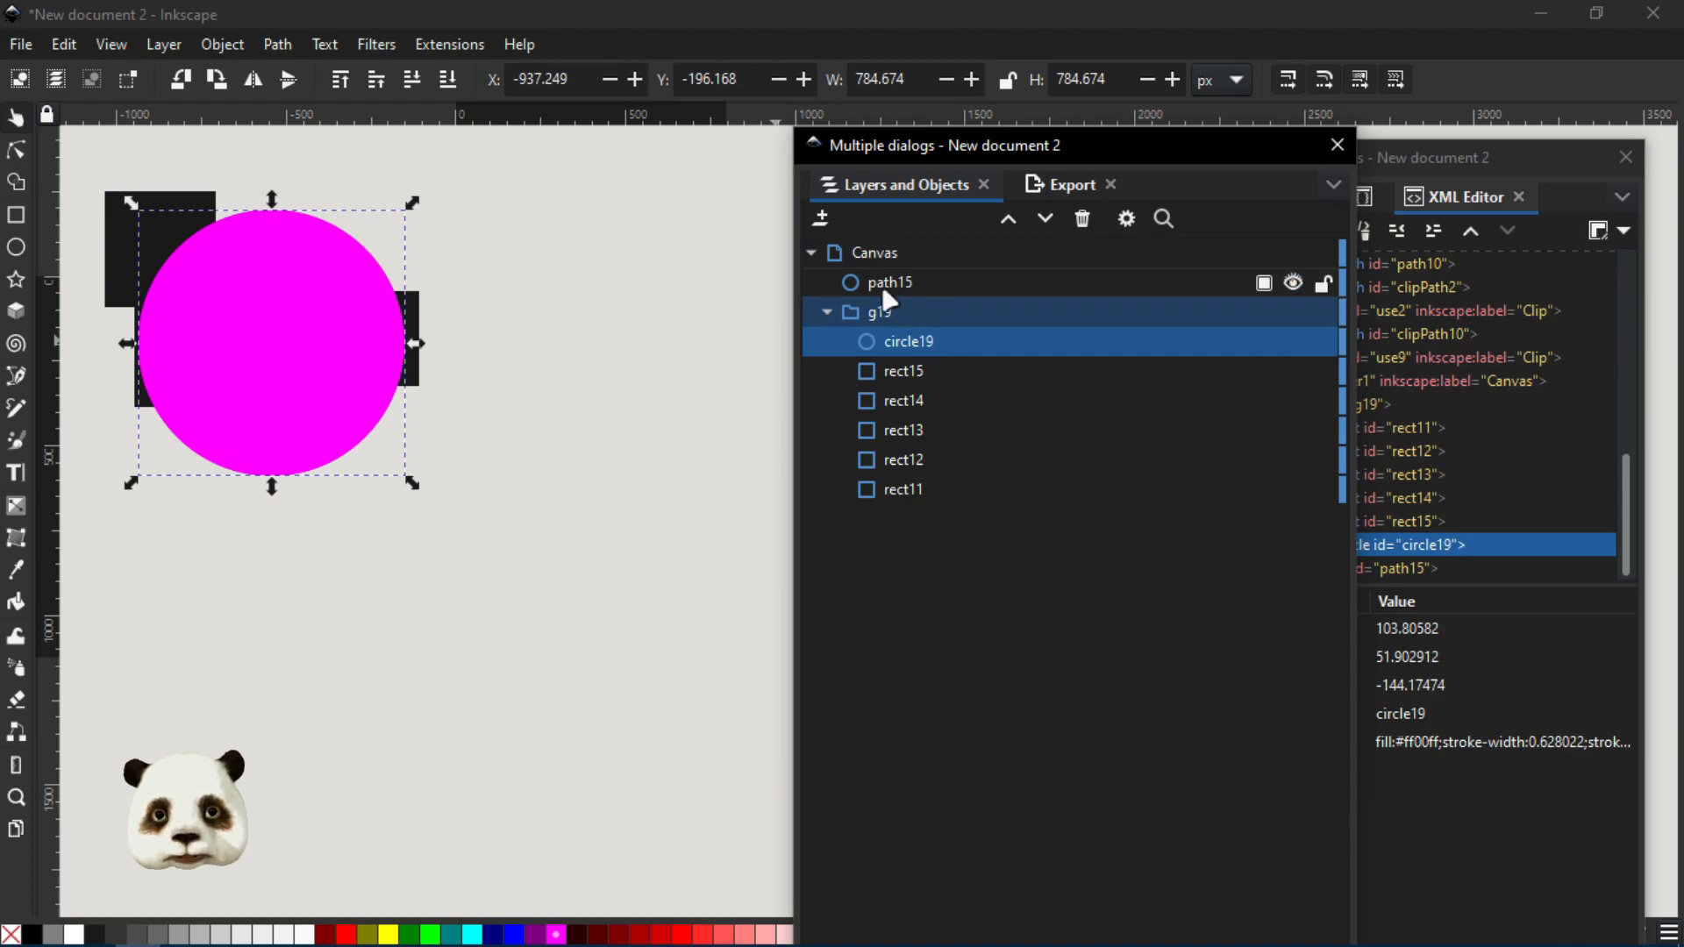
{"action": "left_click_drag", "start_coordinate": [882, 286], "coordinate": [893, 310]}
{"action": "left_click", "coordinate": [894, 313]}
{"action": "right_click", "coordinate": [893, 316]}
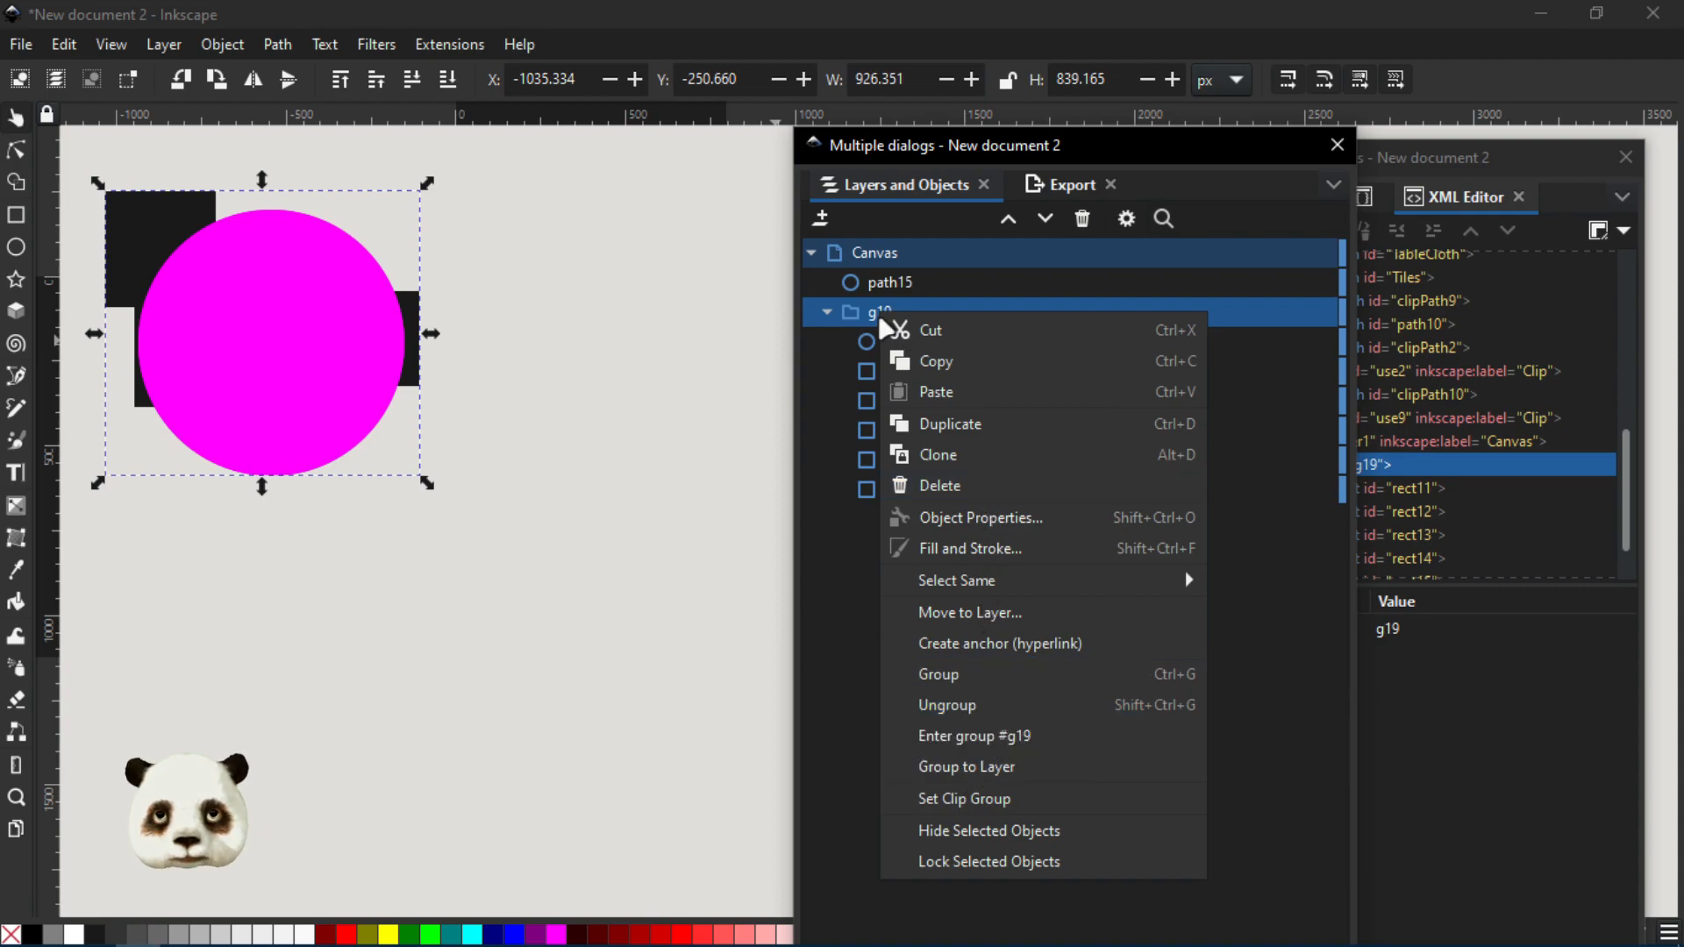
{"action": "left_click", "coordinate": [876, 281]}
{"action": "left_click", "coordinate": [880, 281]}
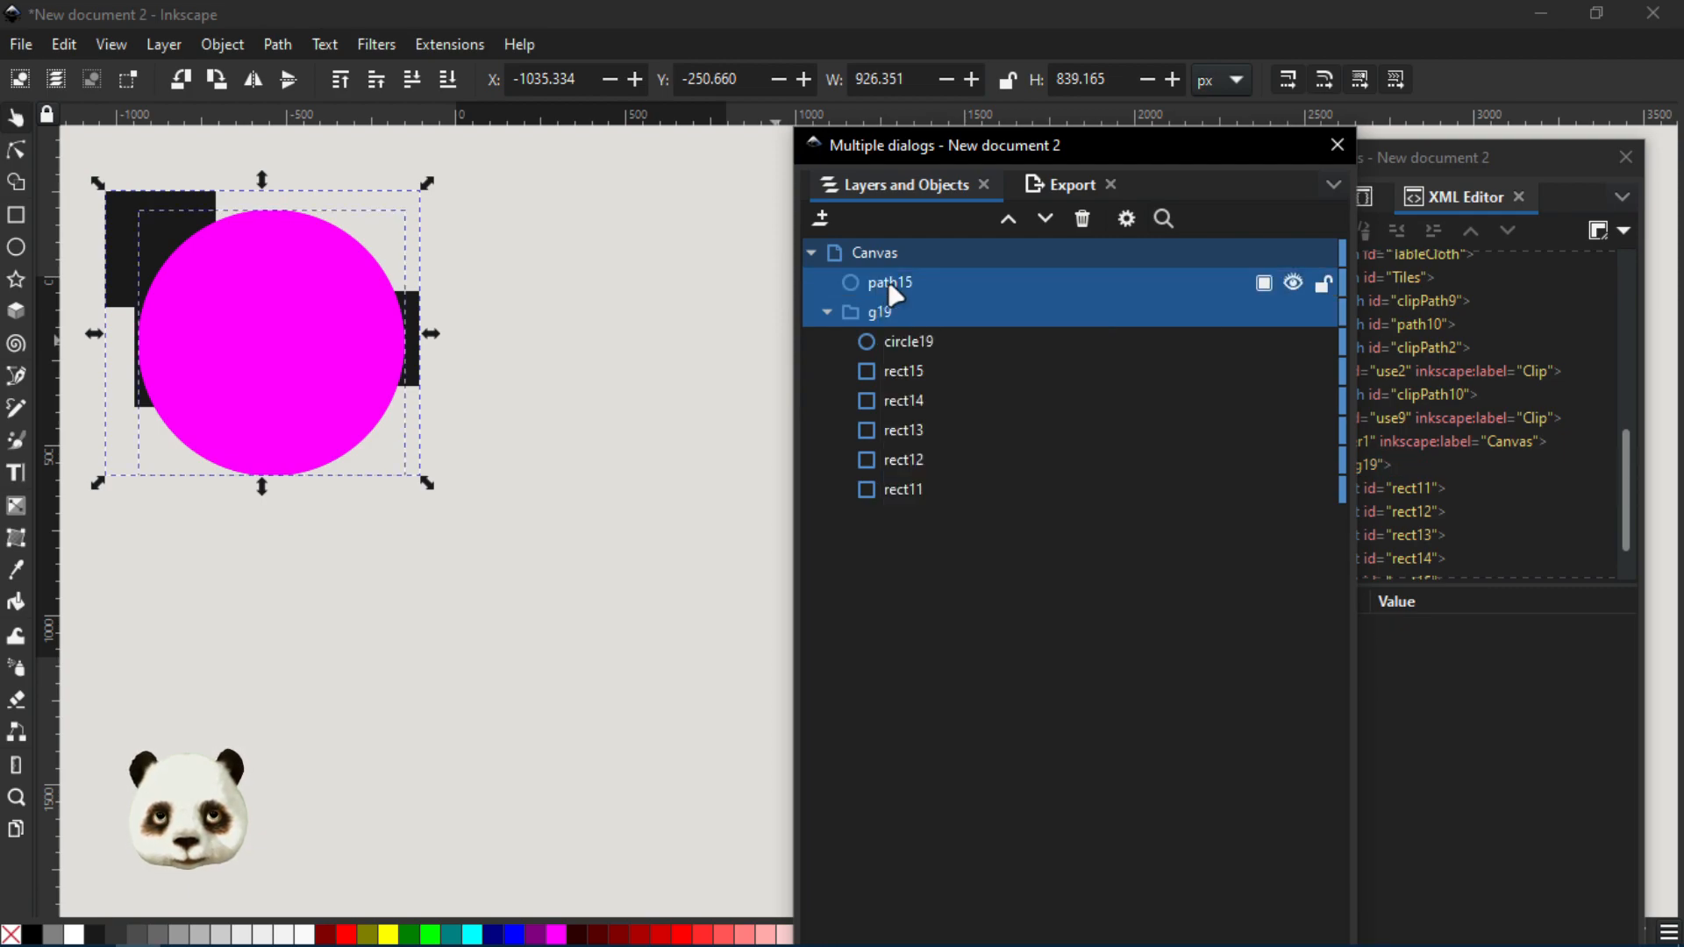
{"action": "right_click", "coordinate": [888, 283]}
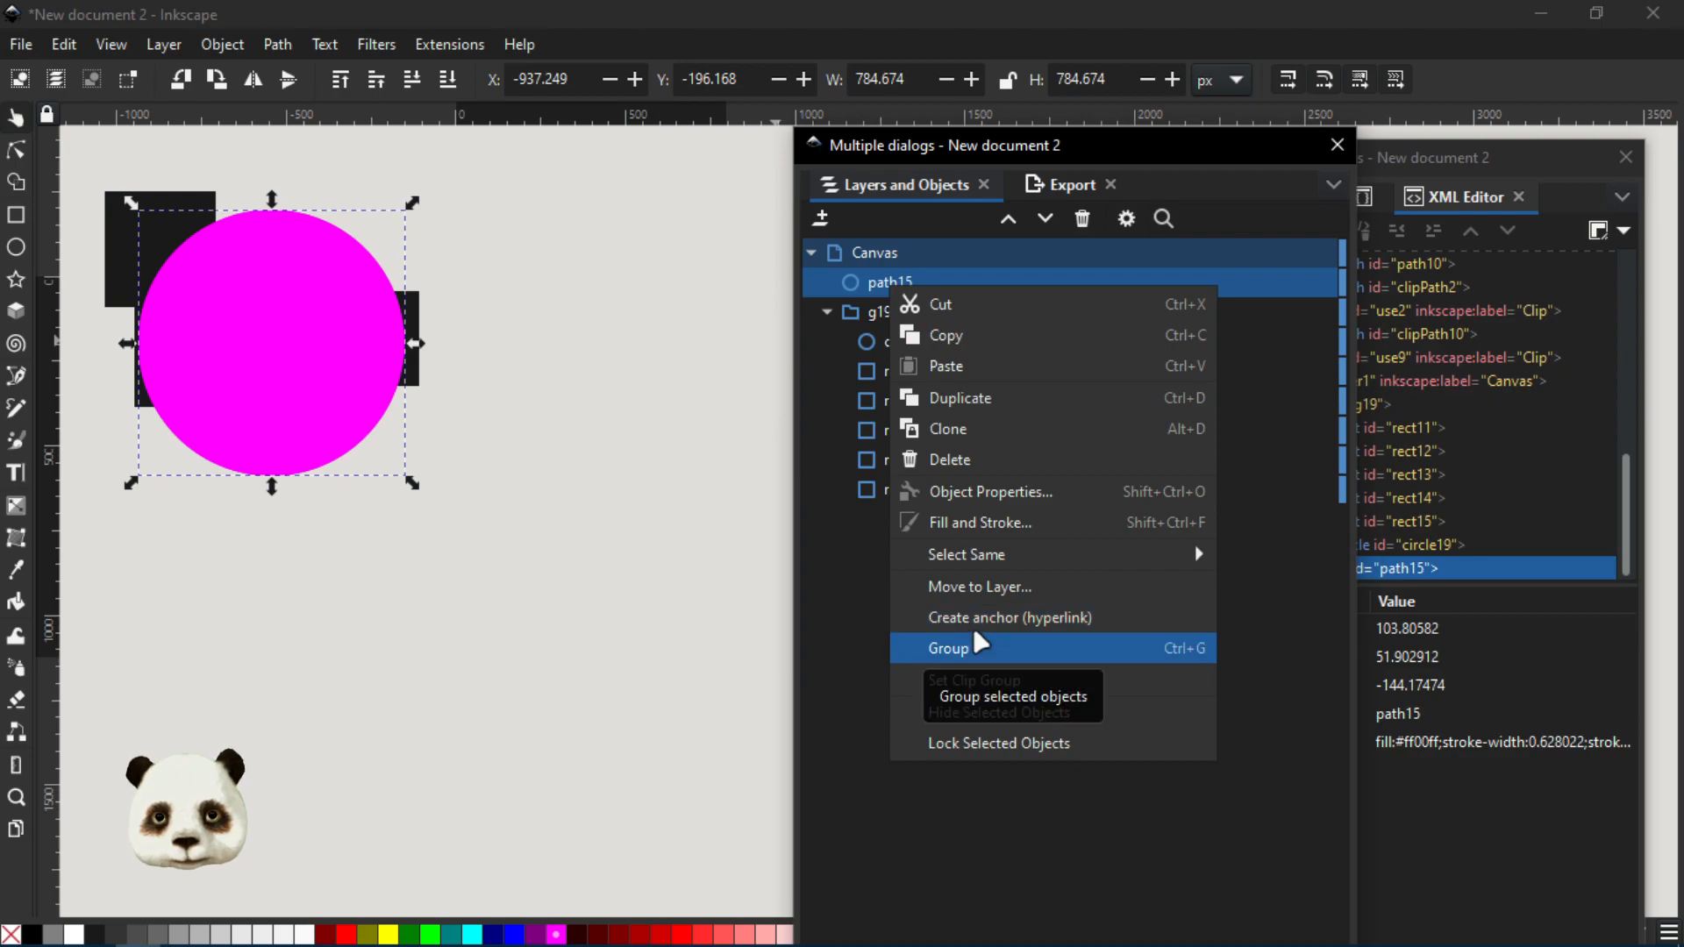
{"action": "left_click", "coordinate": [877, 301]}
{"action": "left_click", "coordinate": [877, 309]}
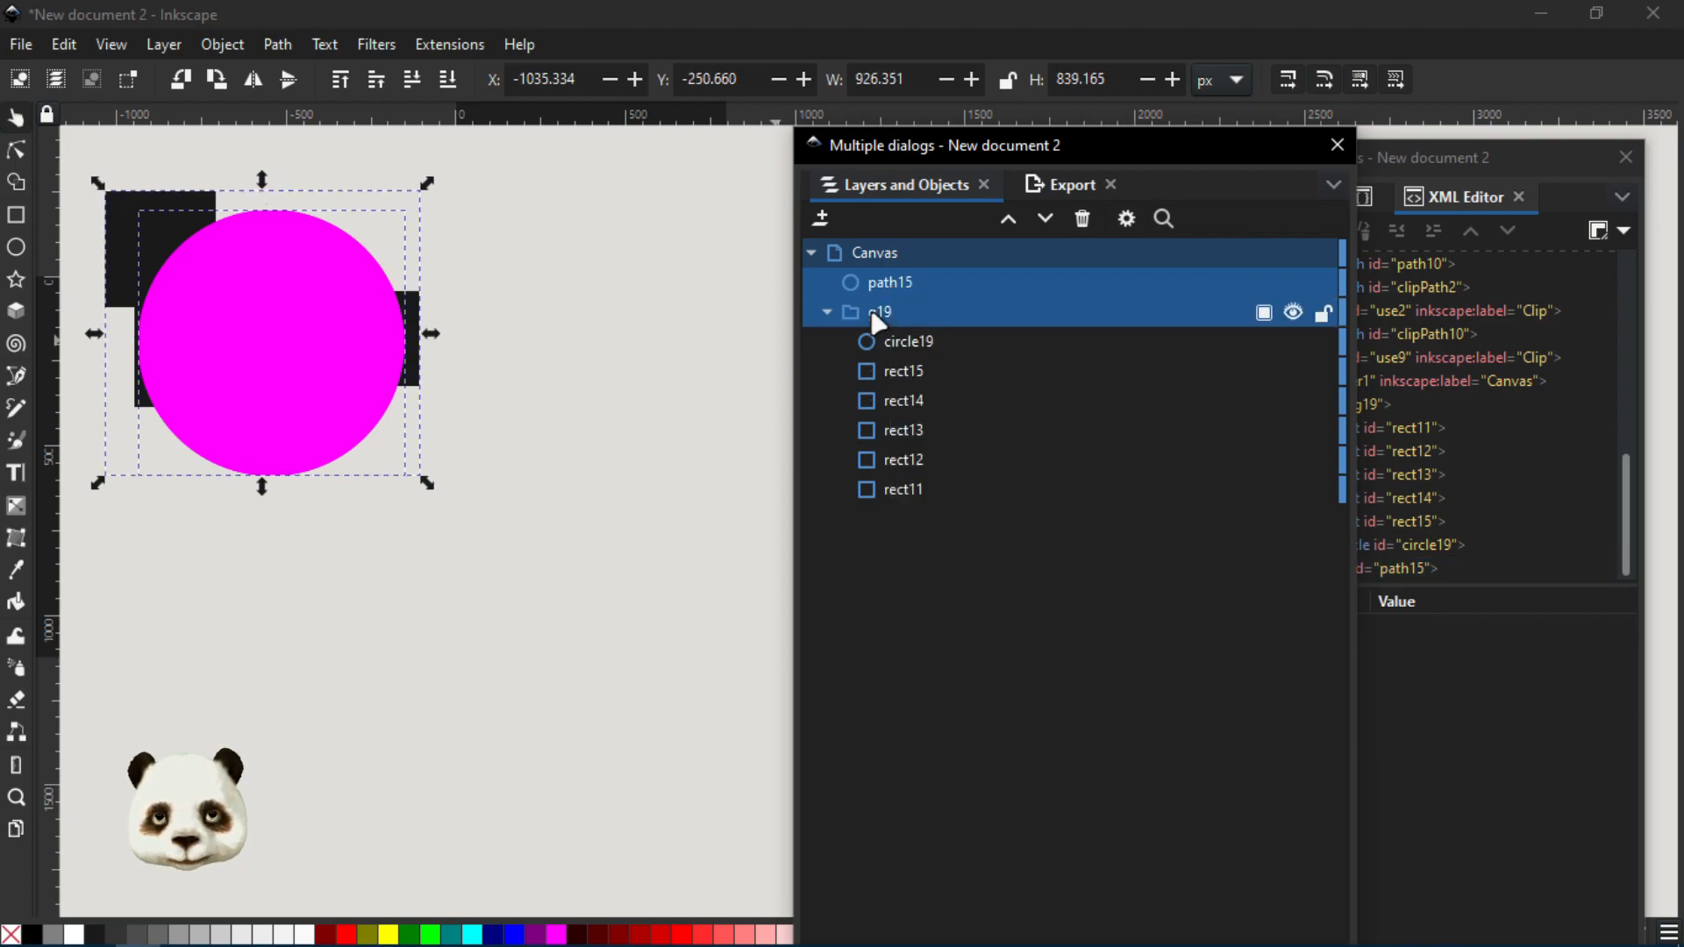
{"action": "right_click", "coordinate": [875, 314]}
Clip the group of rectangles and duplicate circle with the outer circle path15 using Set Clip
{"action": "left_click", "coordinate": [867, 286]}
{"action": "left_click_drag", "start_coordinate": [535, 168], "coordinate": [101, 562]}
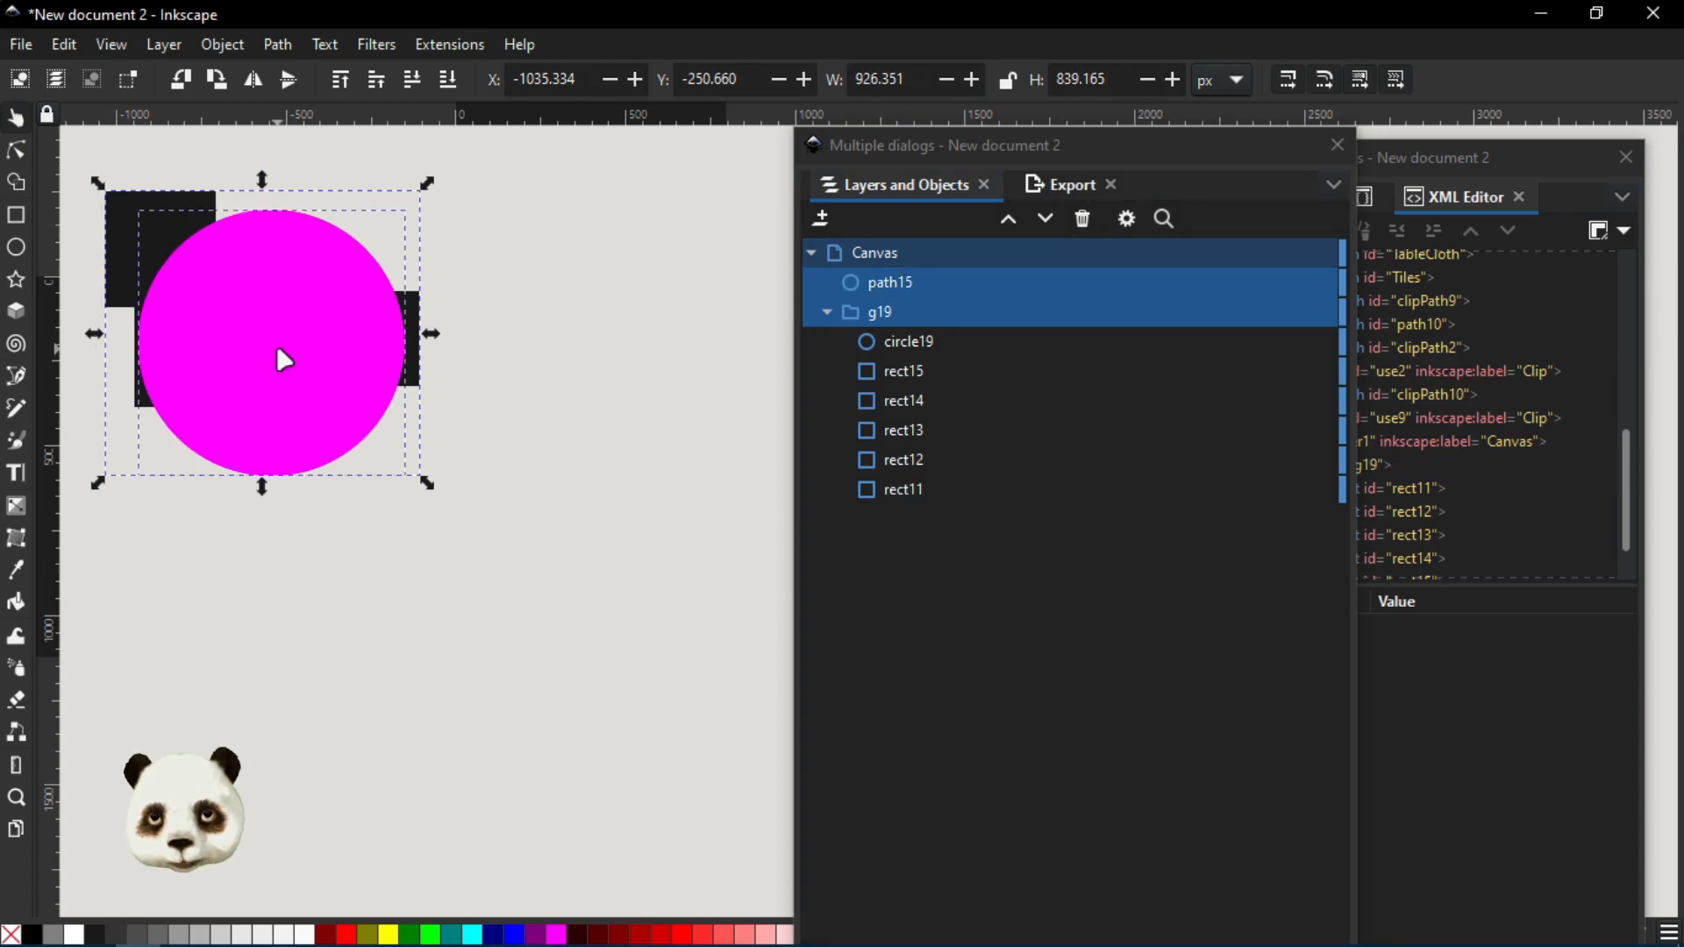
{"action": "right_click", "coordinate": [281, 353]}
{"action": "left_click", "coordinate": [360, 776]}
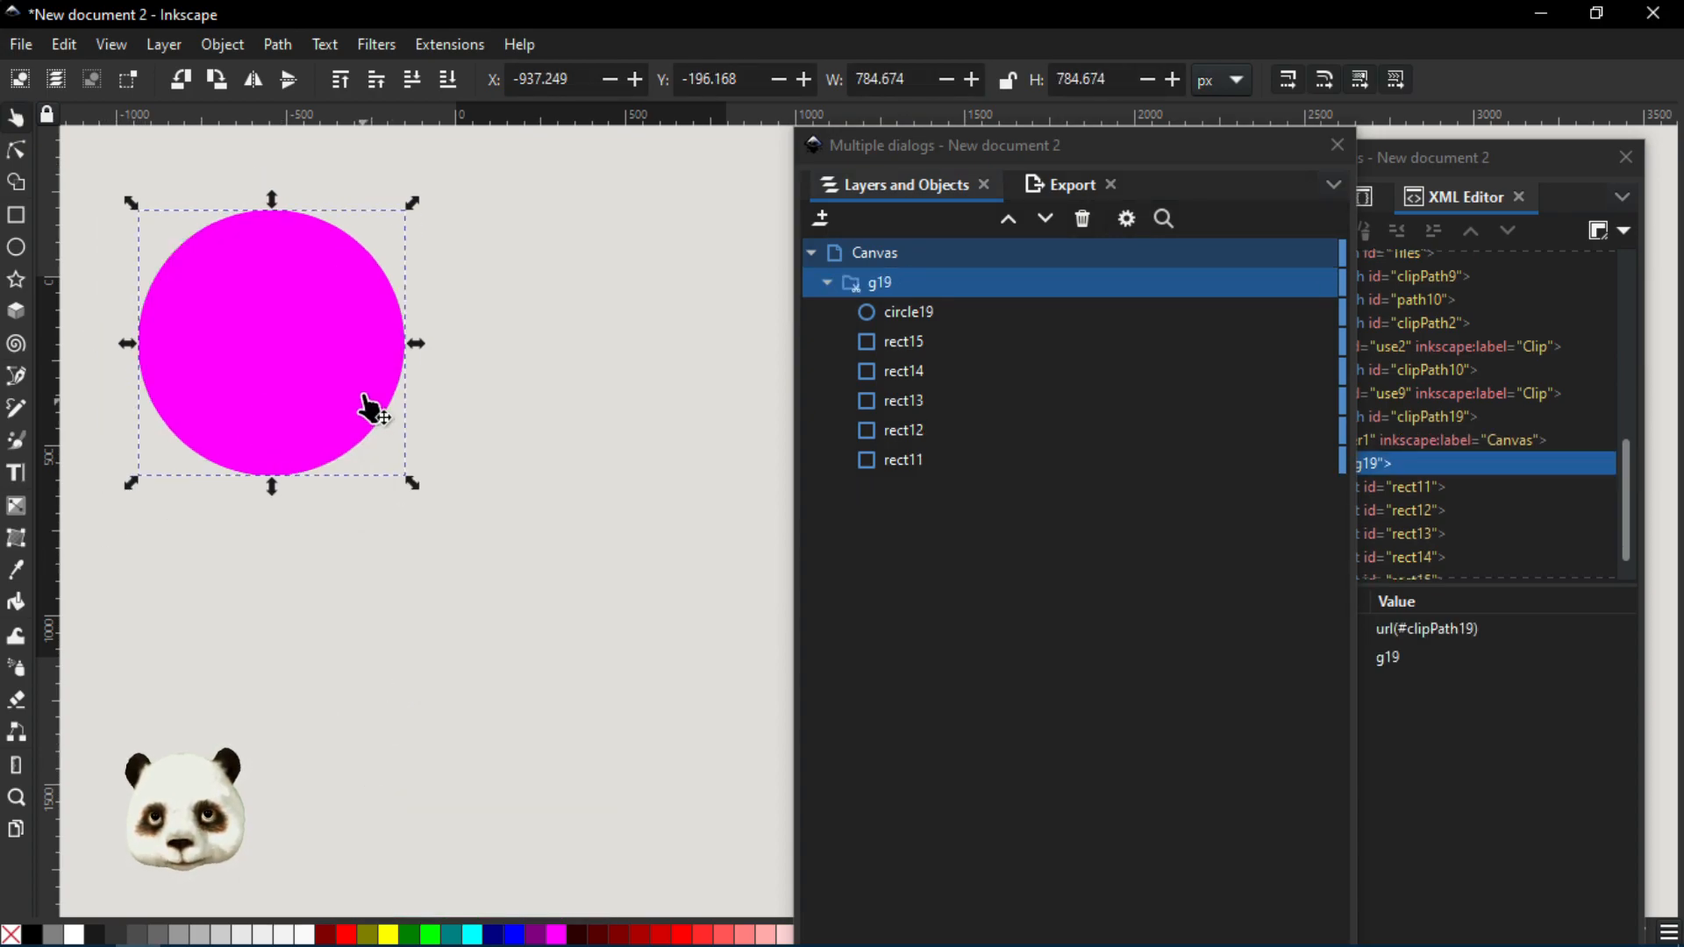
Move the duplicate circle inside the clipped group to about X -788, Y -69 px, and hide it
{"action": "left_click", "coordinate": [876, 312]}
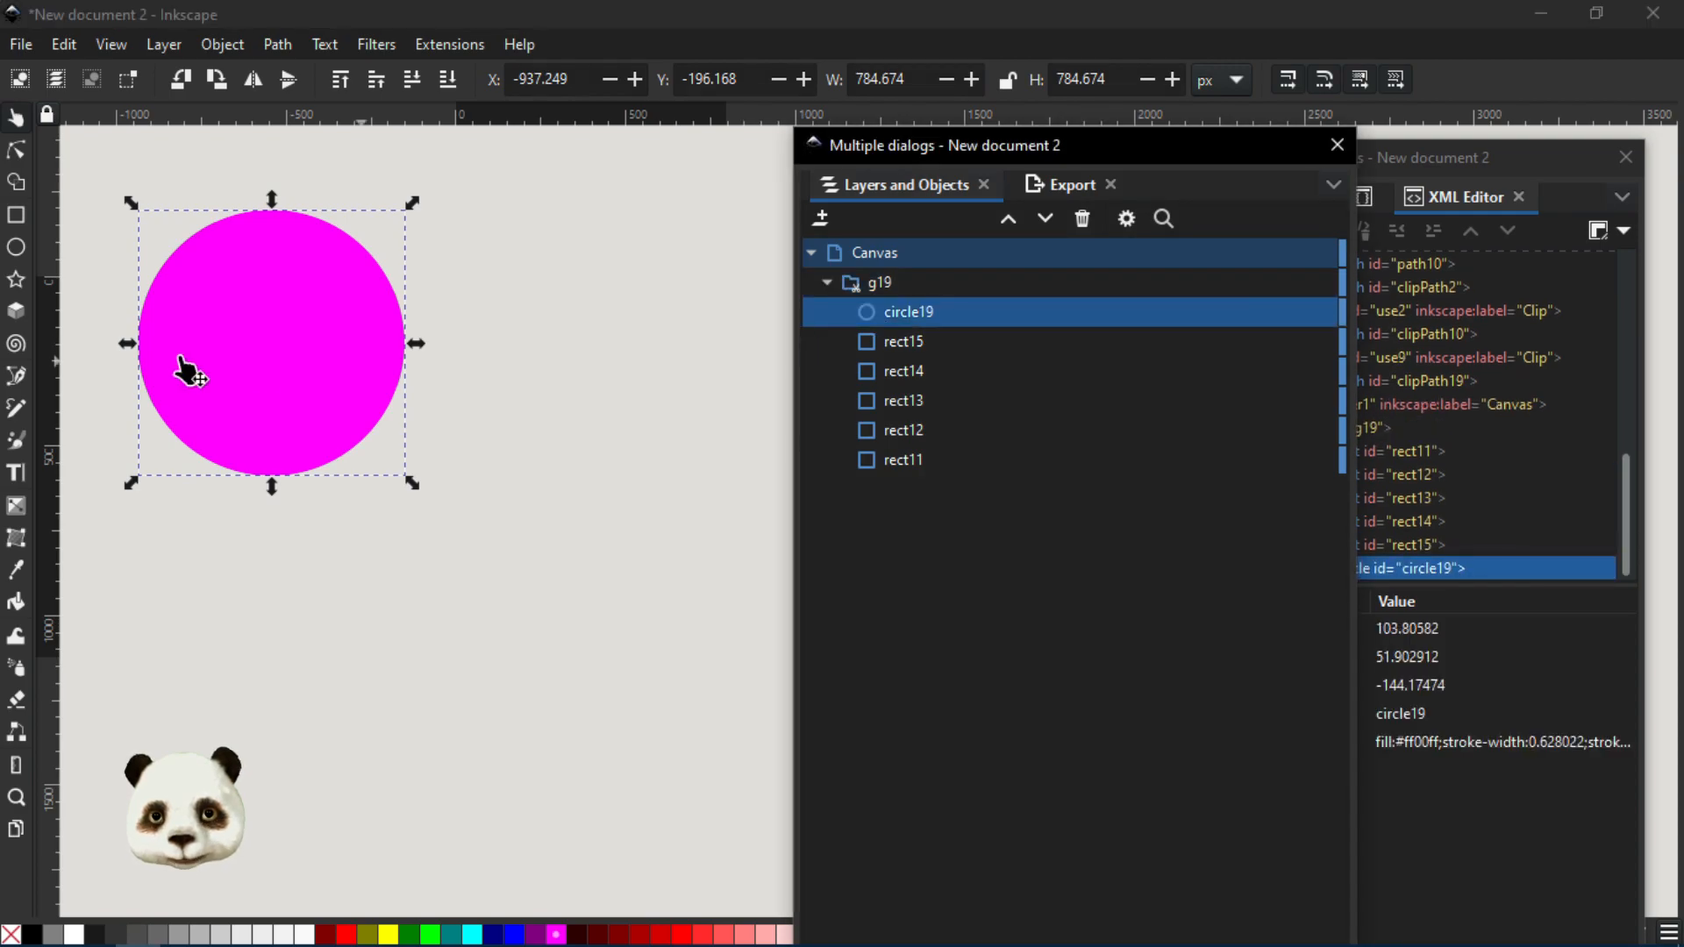
{"action": "left_click_drag", "start_coordinate": [230, 366], "coordinate": [307, 407]}
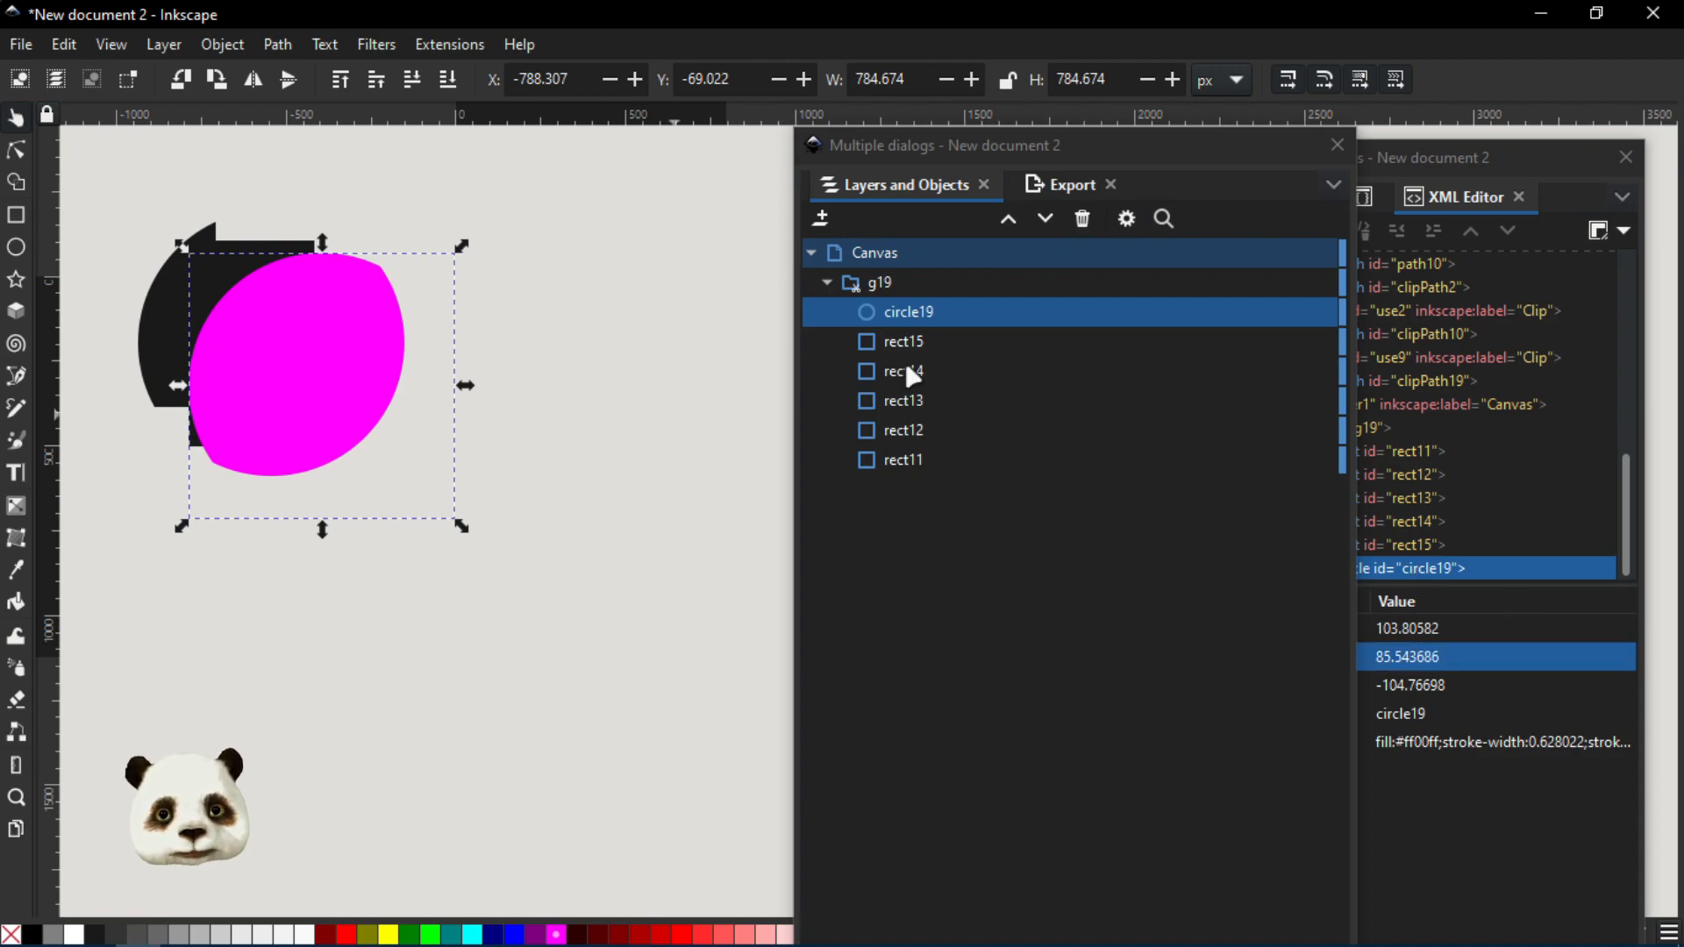
{"action": "left_click", "coordinate": [1294, 313]}
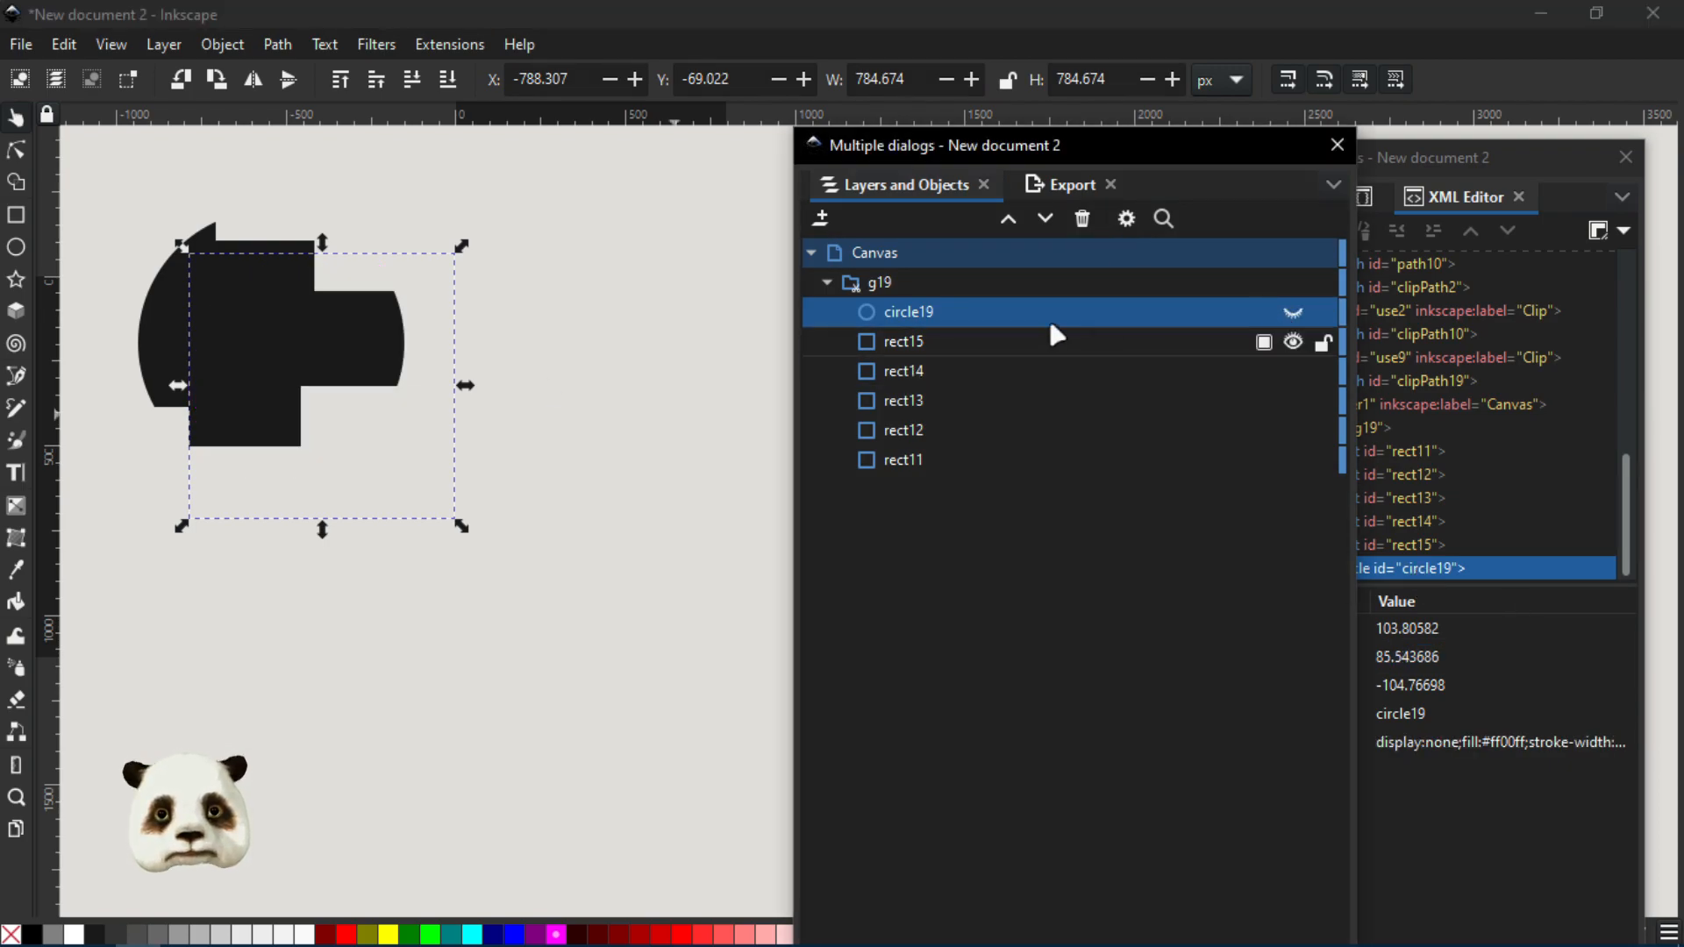
Group the hidden circle and five rectangles inside the clipped group, and expand the nested group
{"action": "left_click", "coordinate": [909, 458], "text": "shift"}
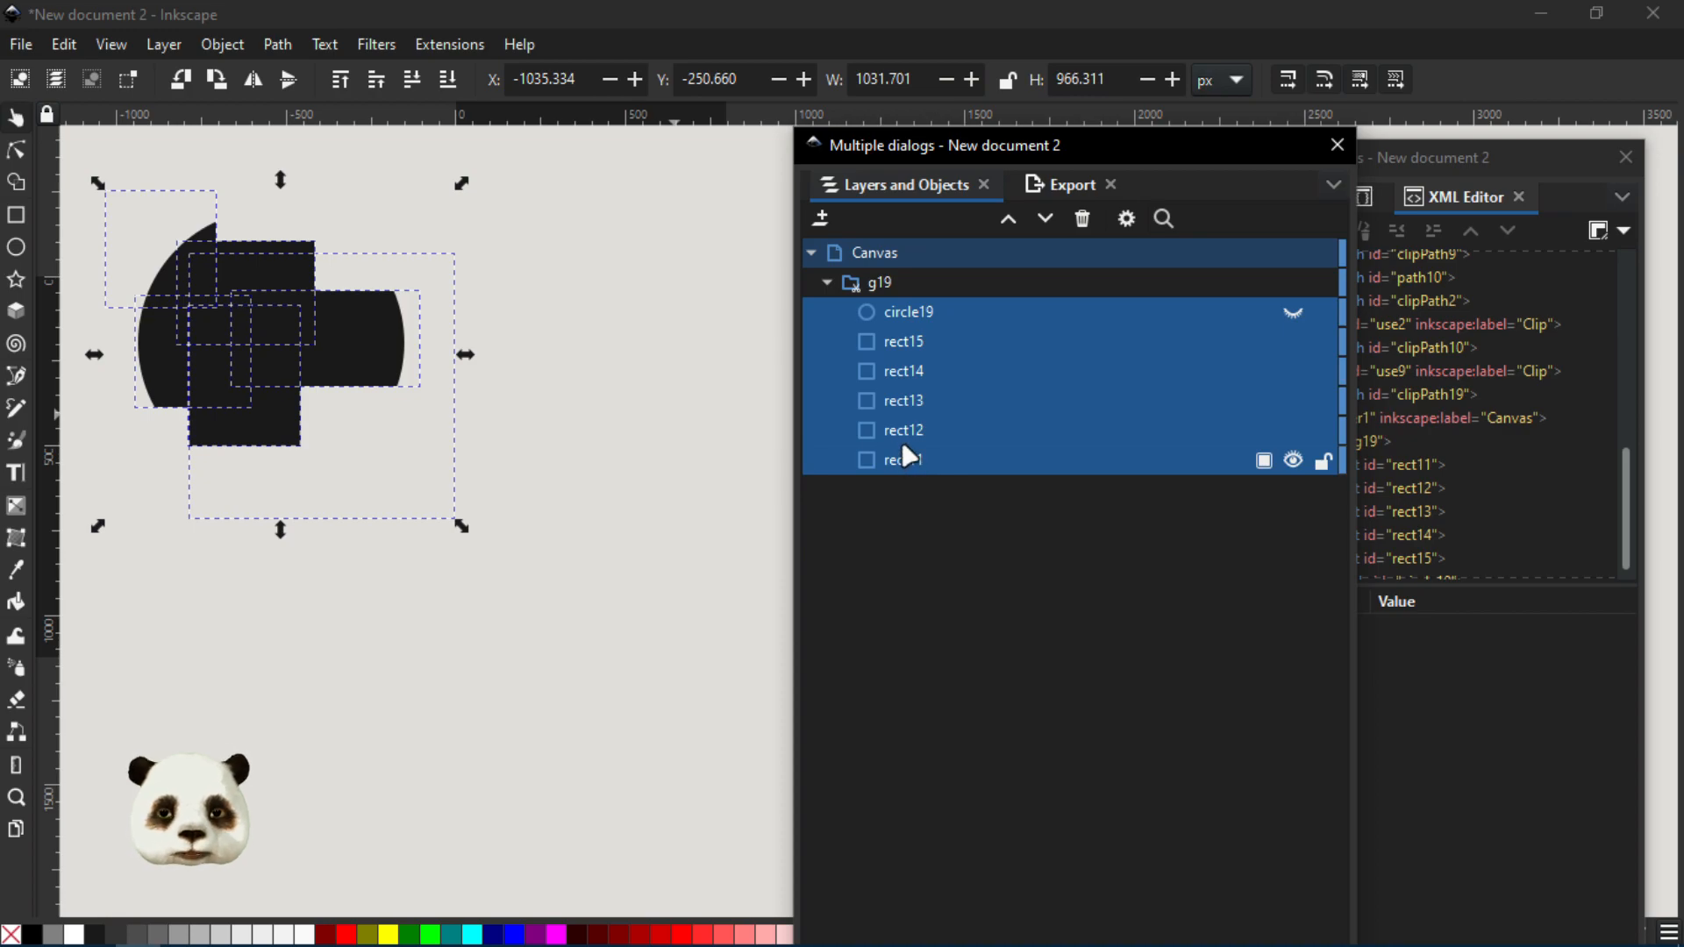
{"action": "key", "text": "ctrl+g"}
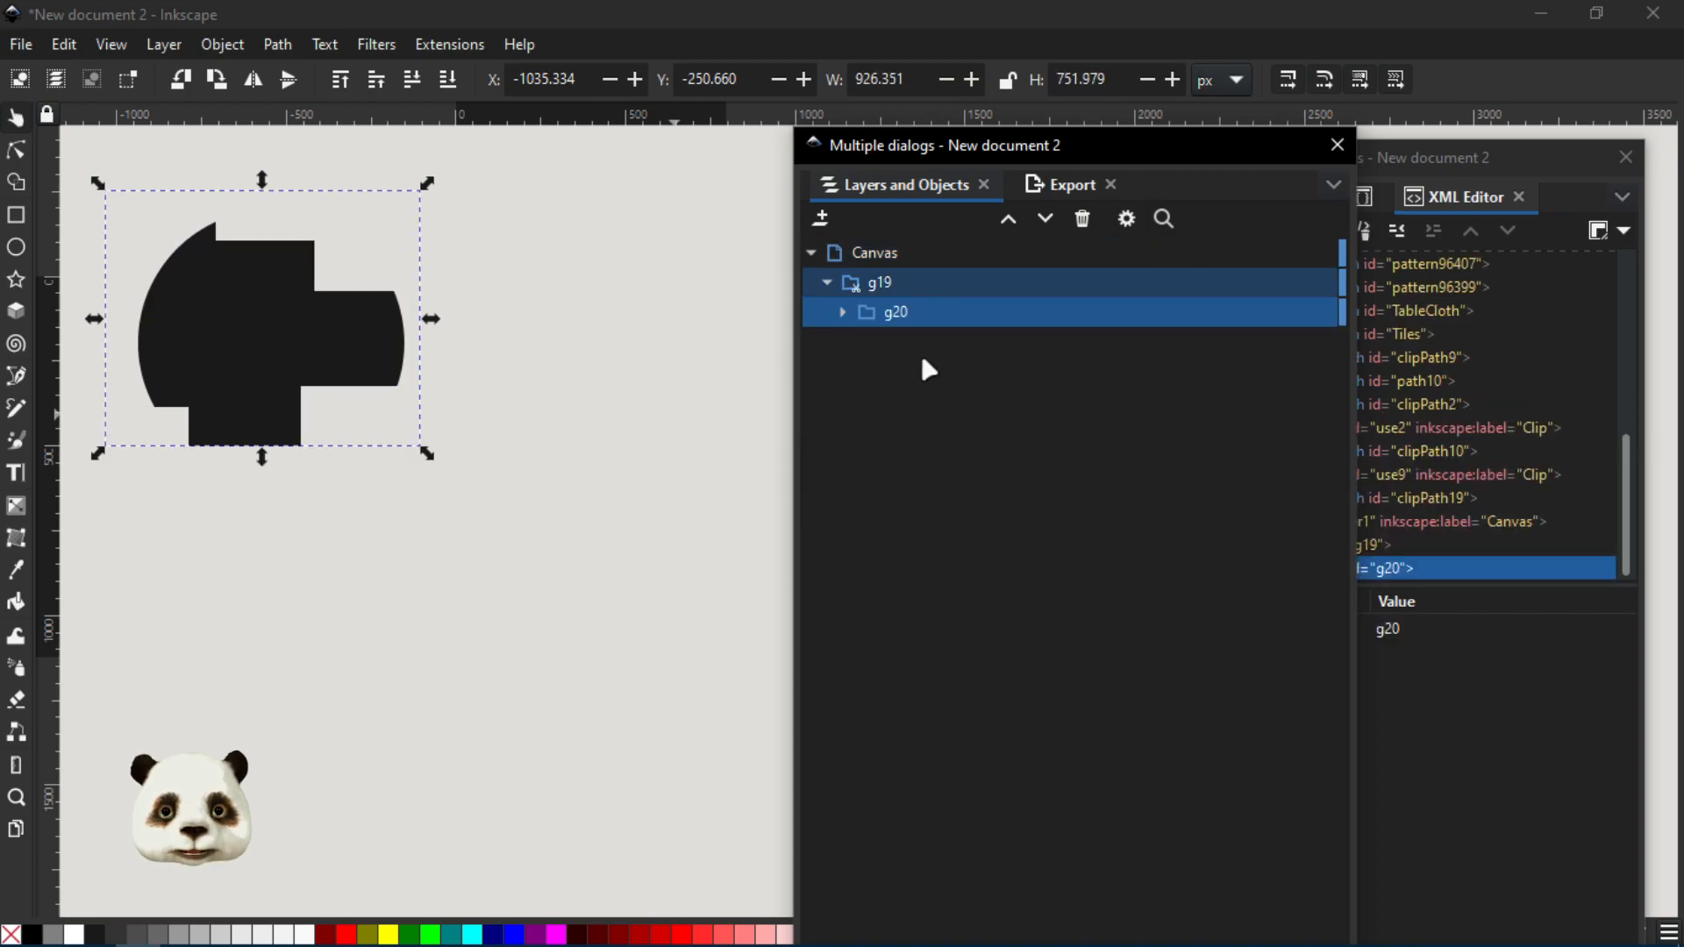
{"action": "left_click", "coordinate": [843, 314]}
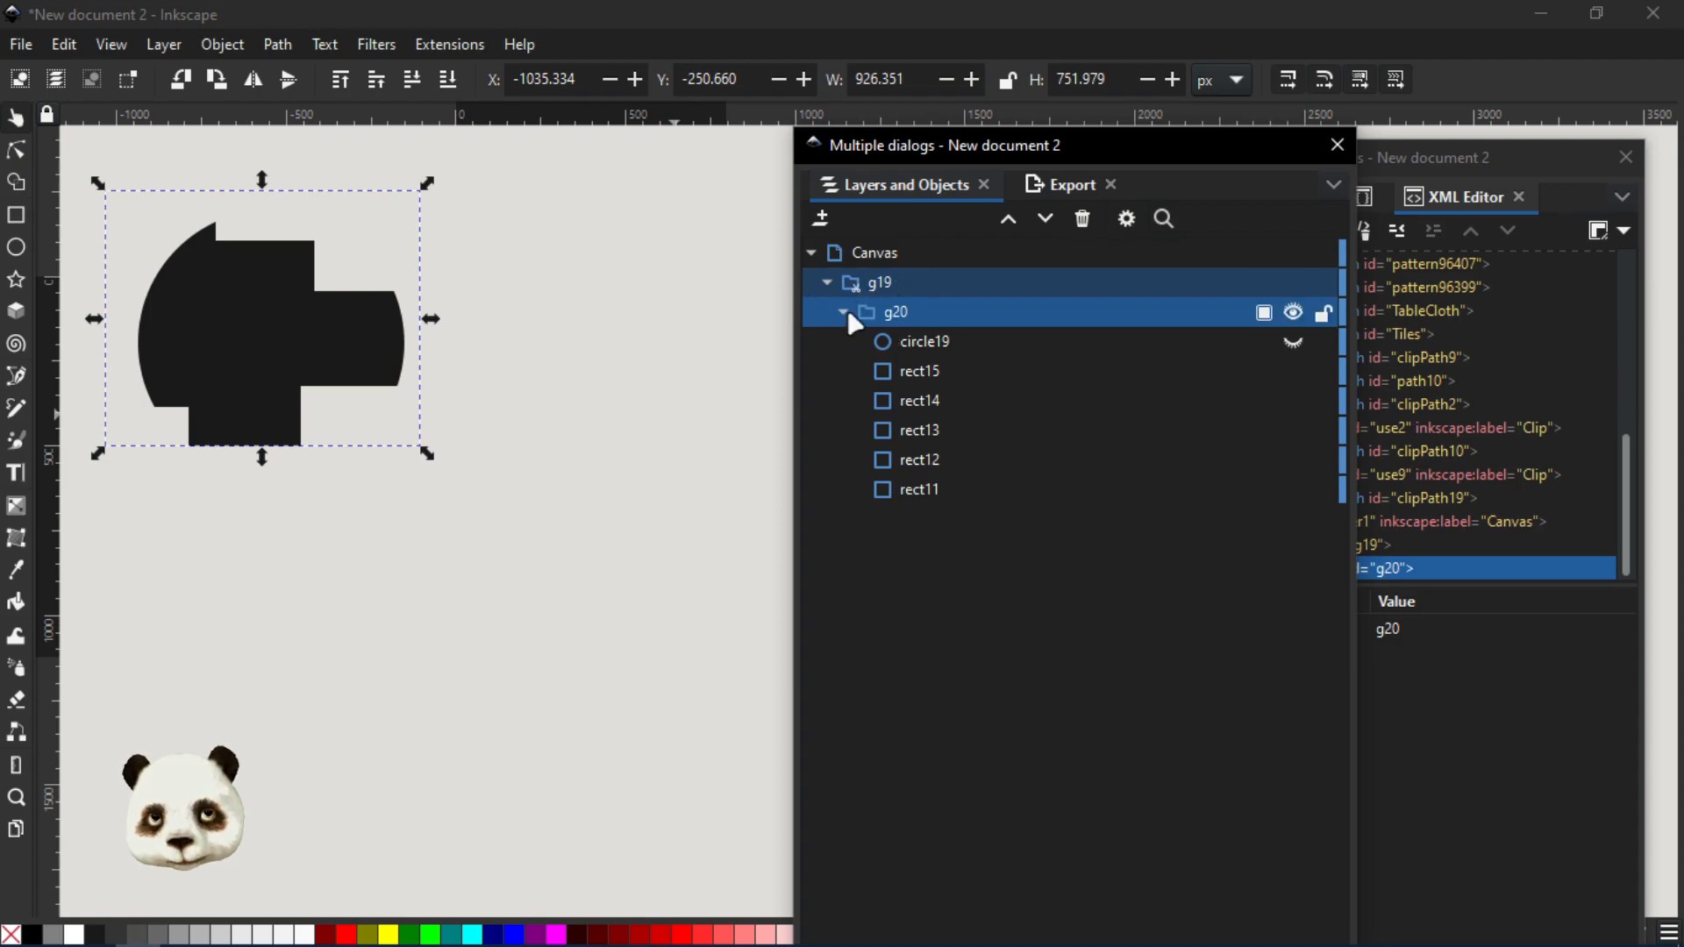
Duplicate the clipped group, place the copy about 975 px to the right of the original, and activate the Node tool on it
{"action": "left_click", "coordinate": [872, 277]}
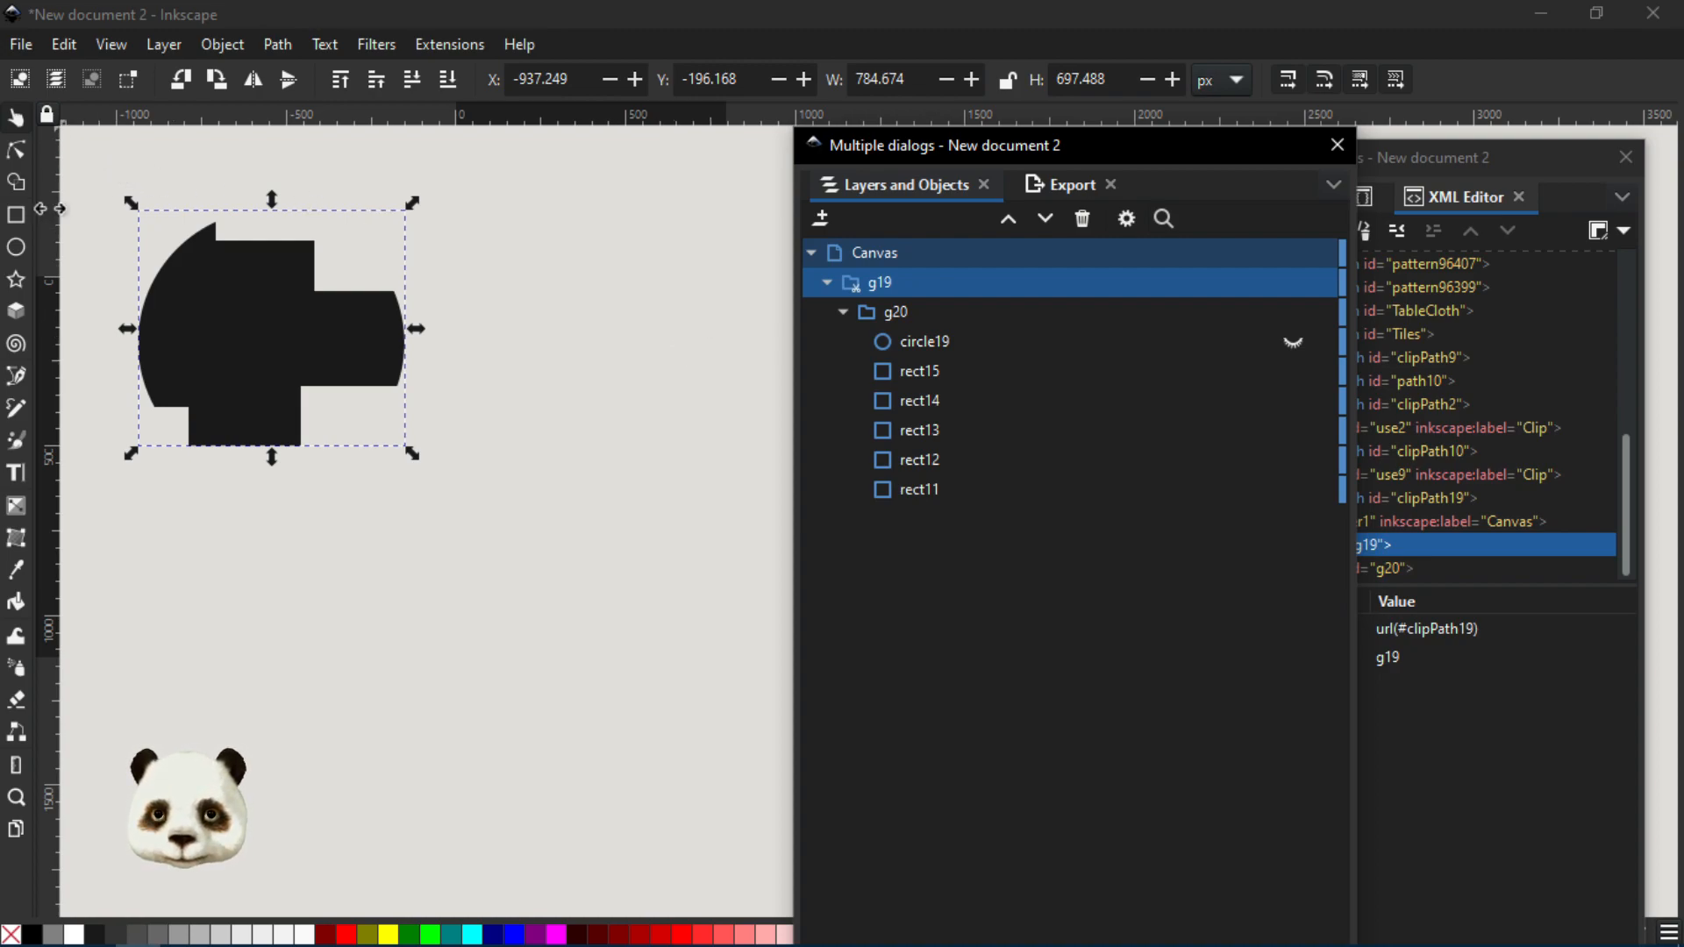
{"action": "key", "text": "ctrl+g"}
{"action": "left_click_drag", "start_coordinate": [226, 364], "coordinate": [558, 364]}
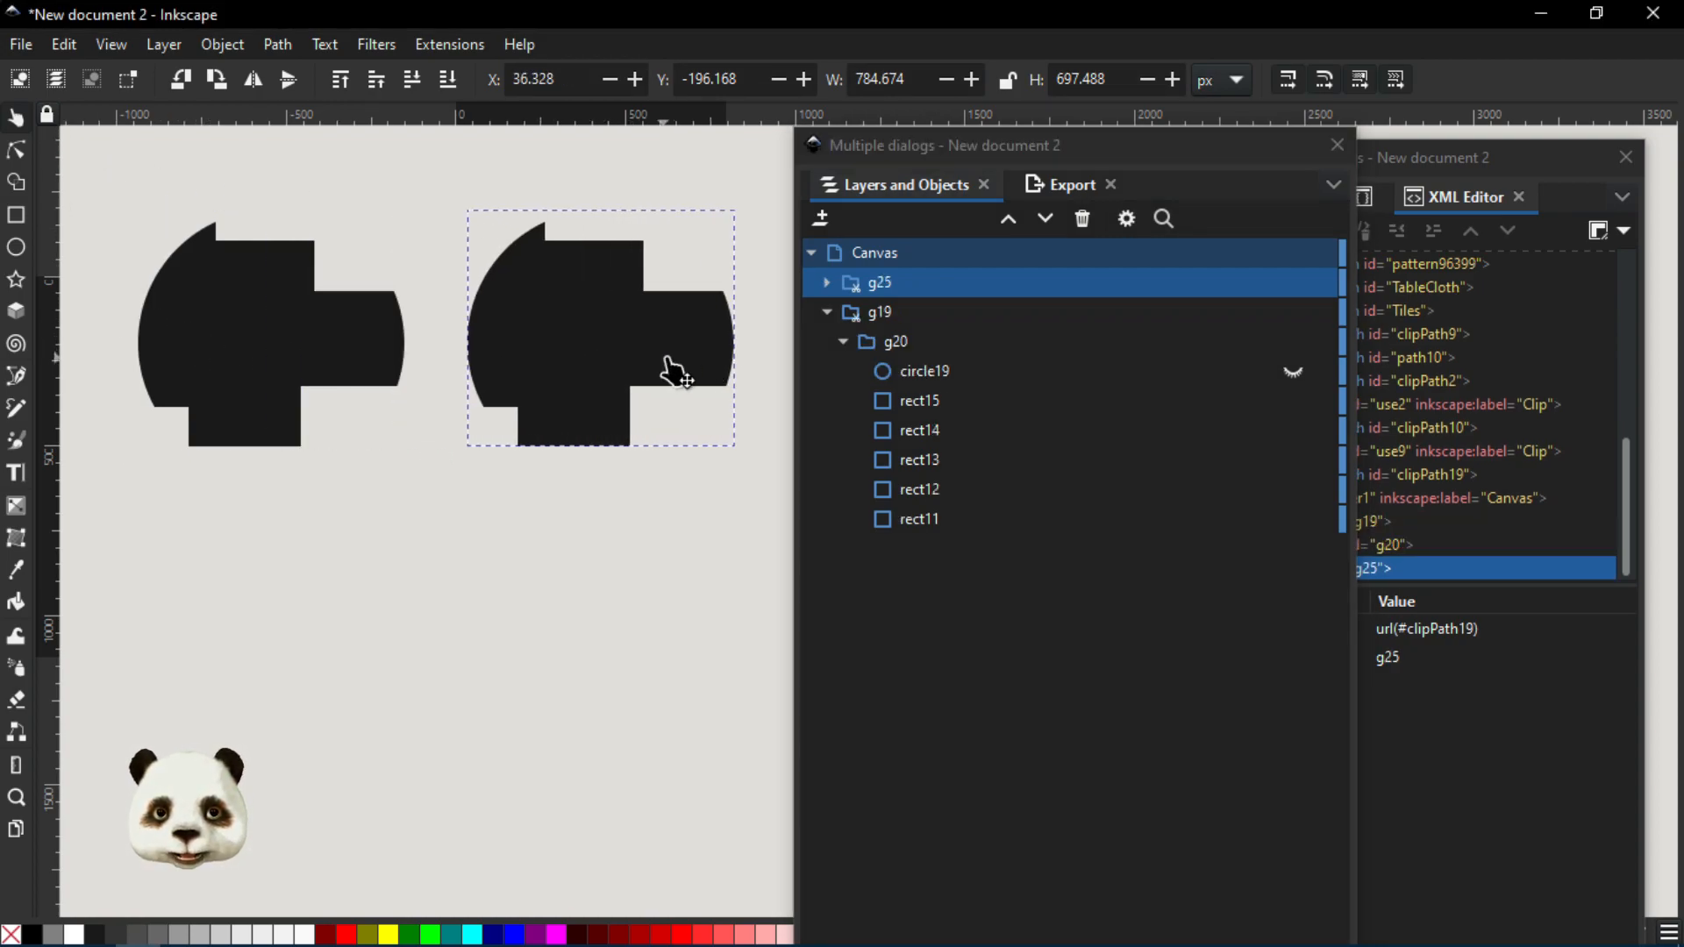
{"action": "left_click", "coordinate": [18, 165]}
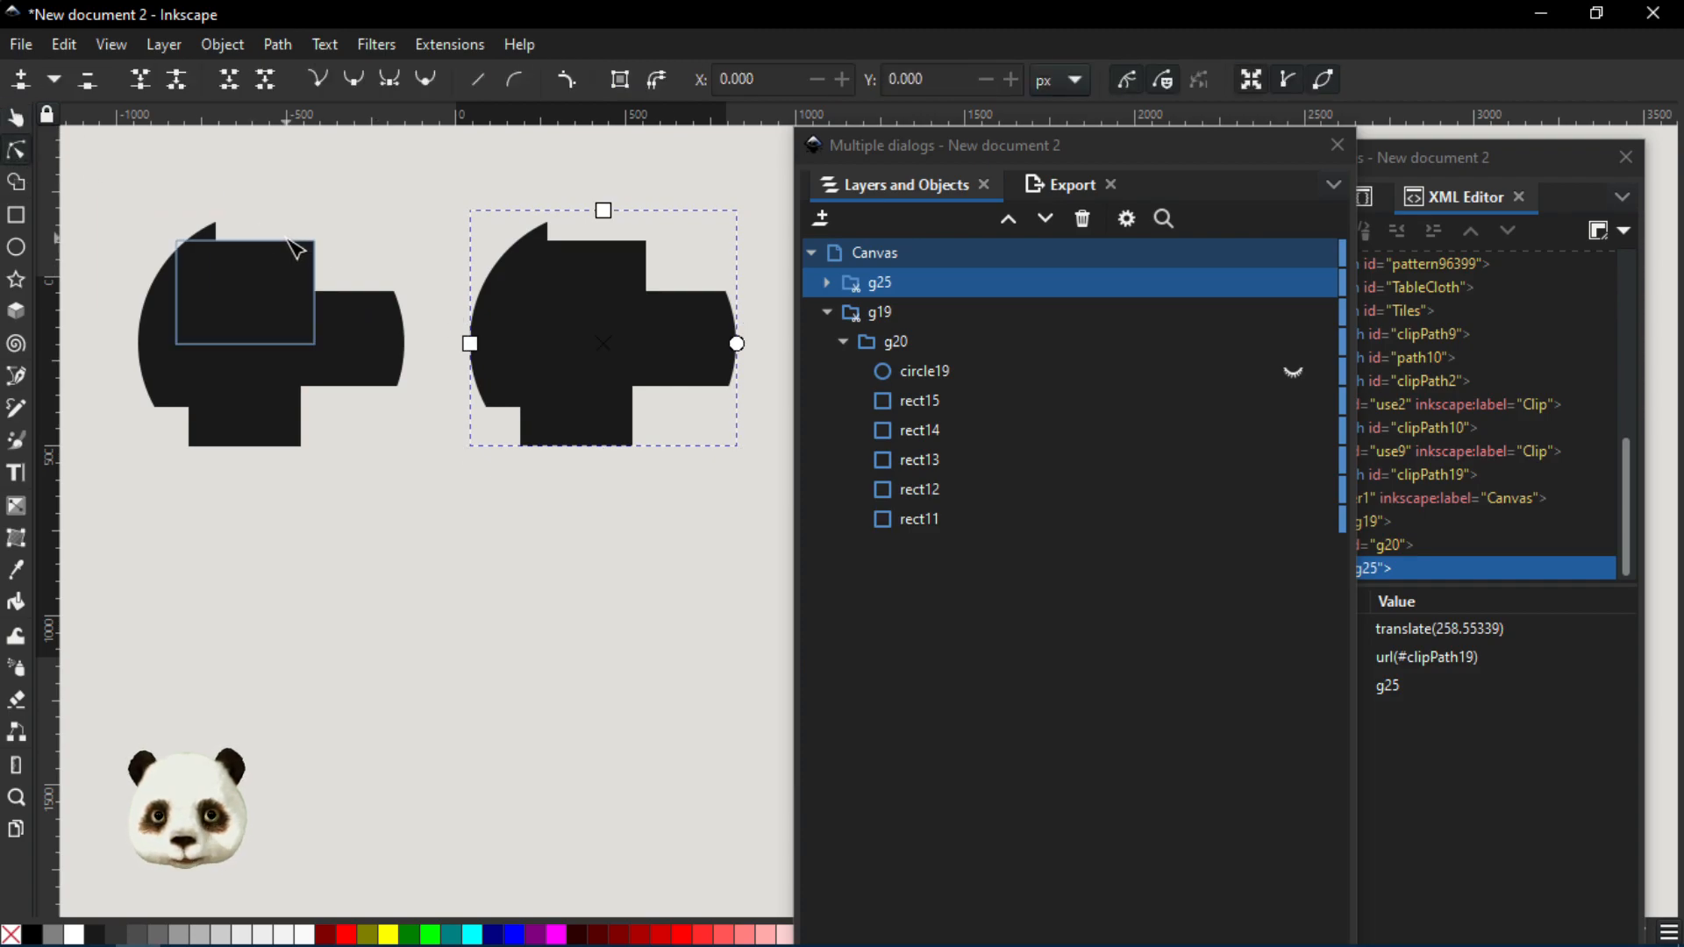
Try to reshape the clip circle of the original group g19 with the Node tool, pulling its upper edge inward
{"action": "left_click", "coordinate": [898, 286]}
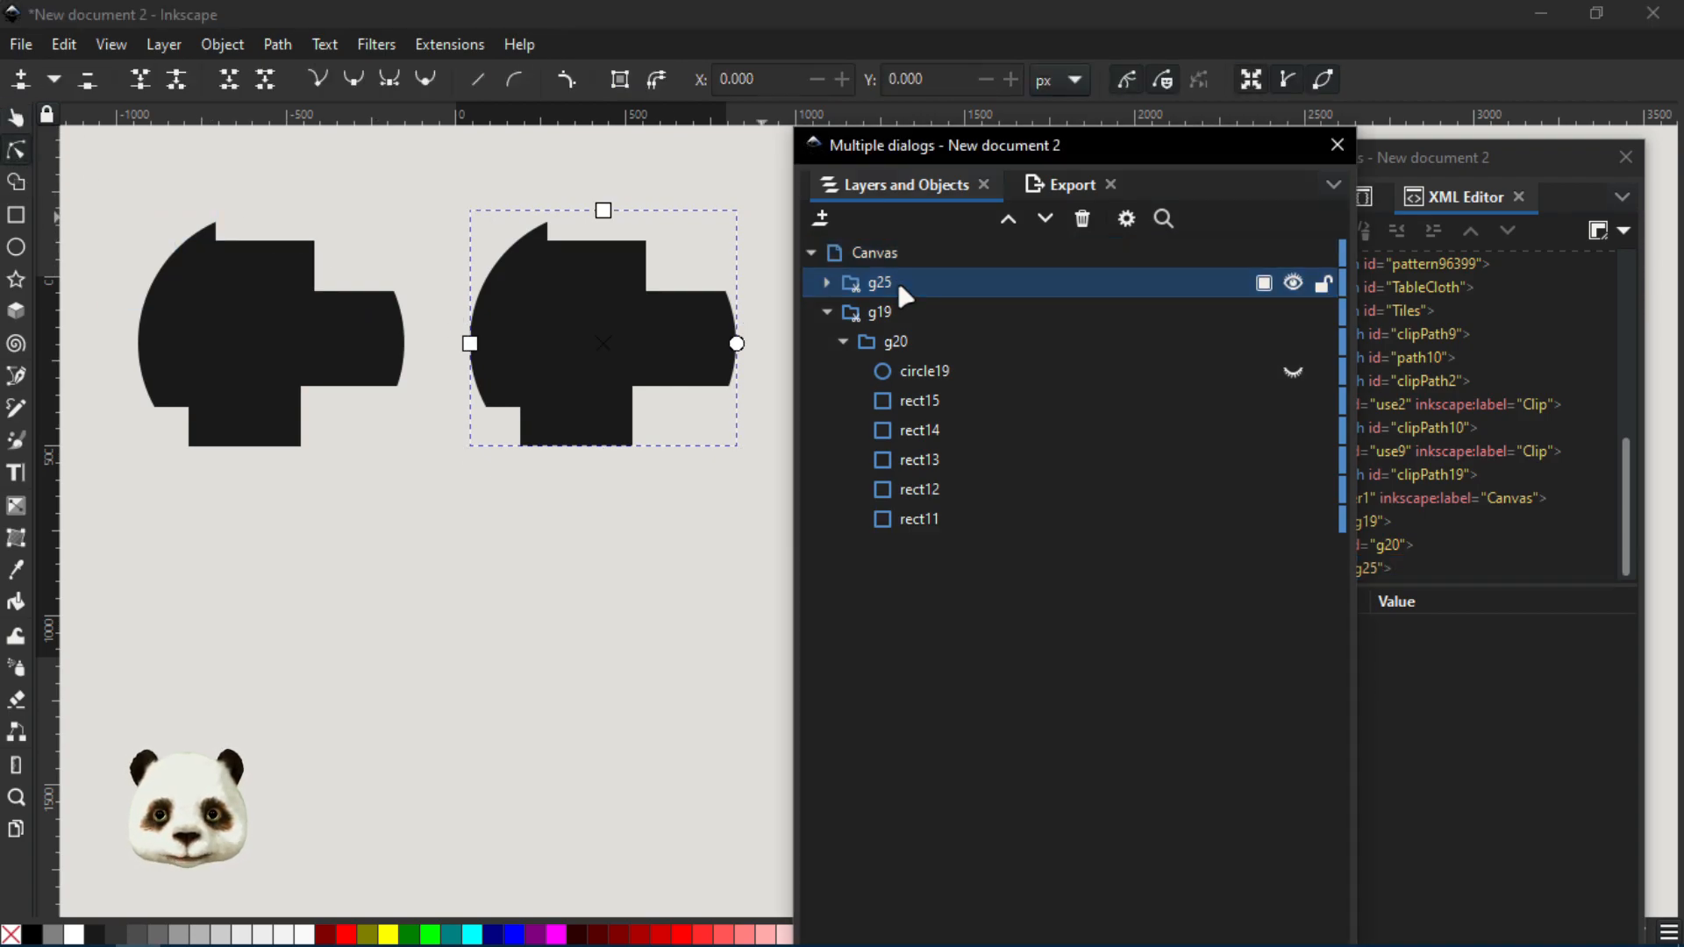
{"action": "left_click", "coordinate": [833, 309]}
{"action": "left_click_drag", "start_coordinate": [272, 210], "coordinate": [297, 265]}
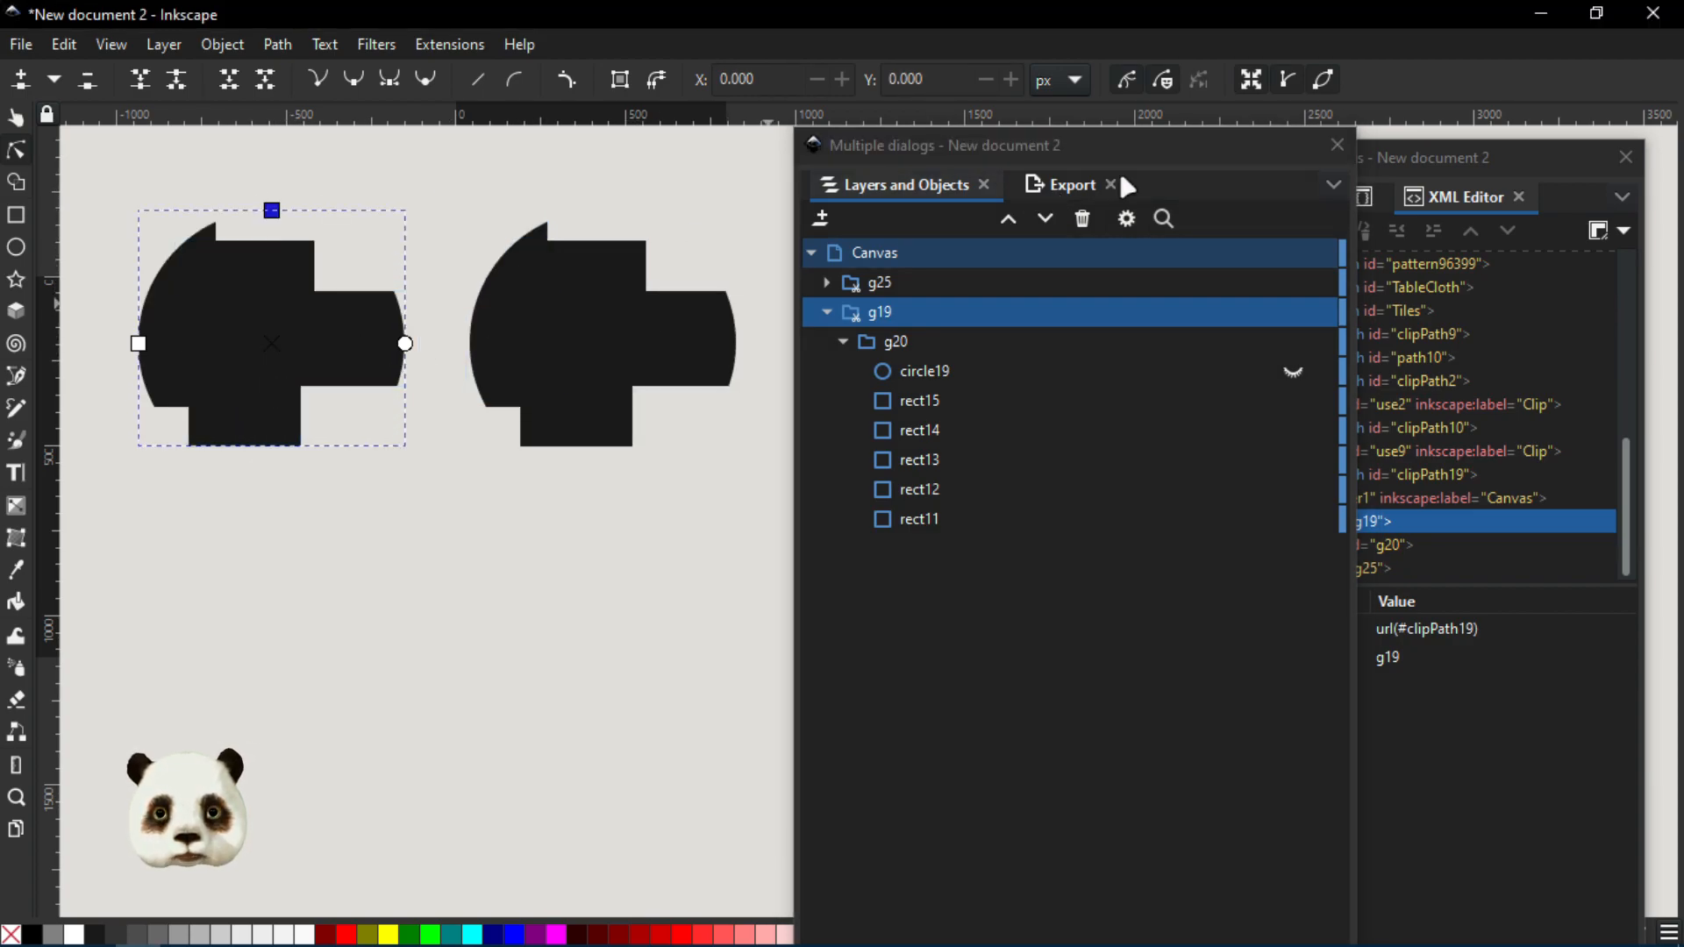
Move the Layers and Objects dialog out of the way, reposition the XML Editor, and inspect g19's clip-path attribute
{"action": "left_click_drag", "start_coordinate": [991, 154], "coordinate": [1683, 166]}
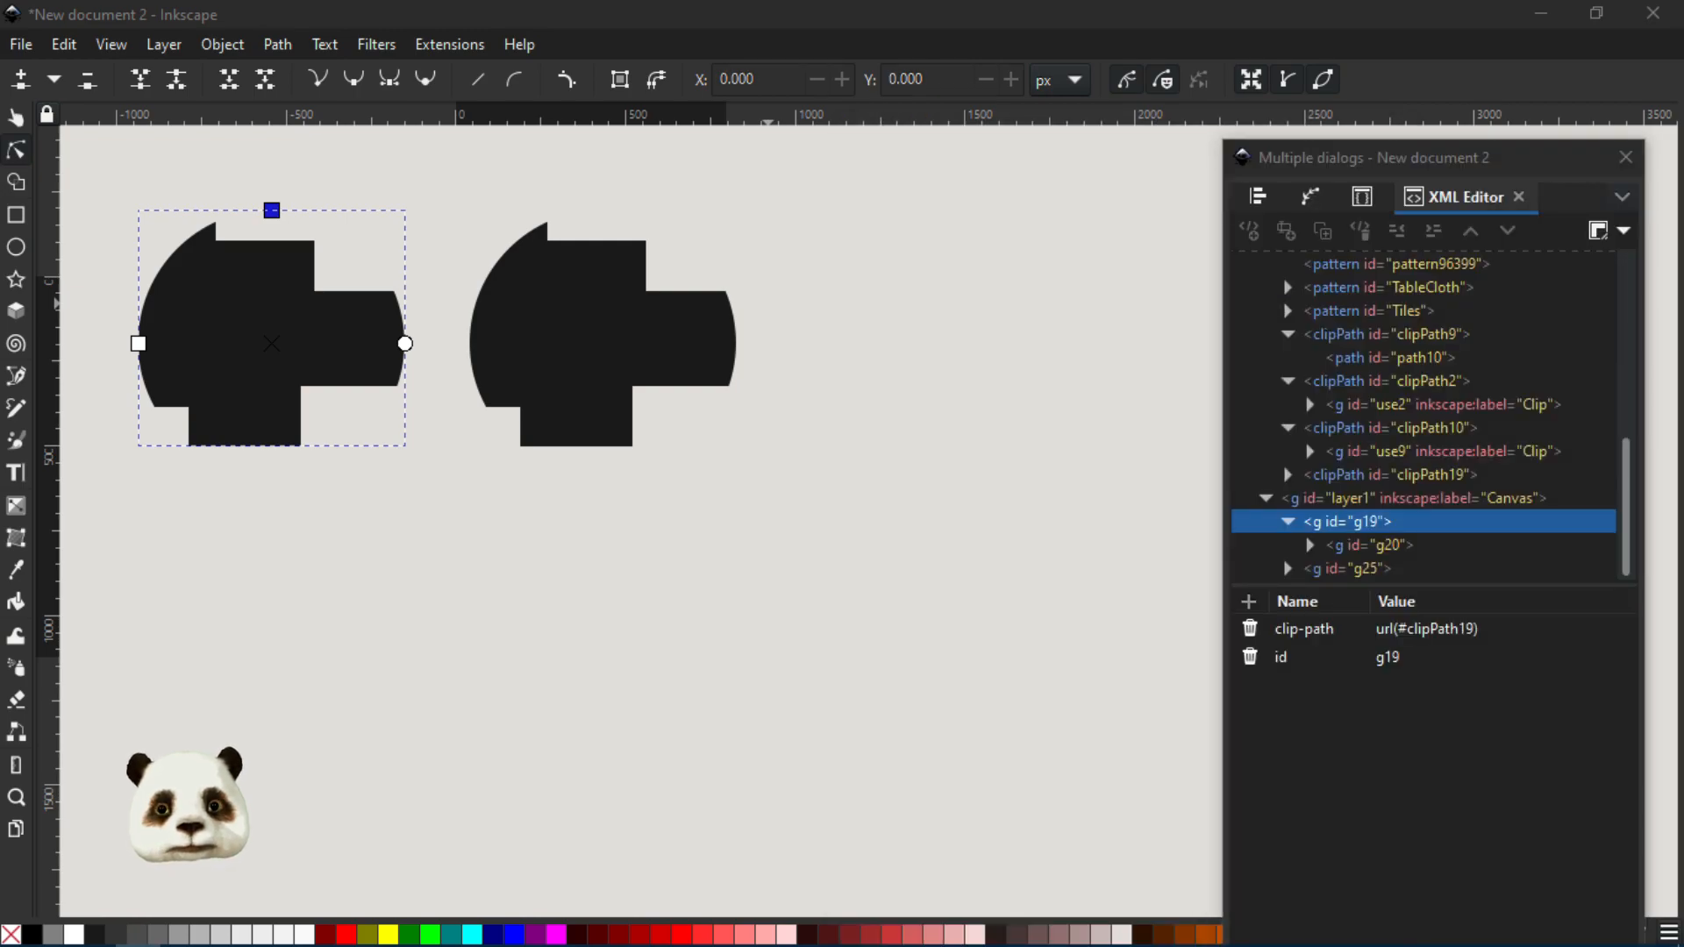
{"action": "left_click_drag", "start_coordinate": [1317, 171], "coordinate": [1228, 112]}
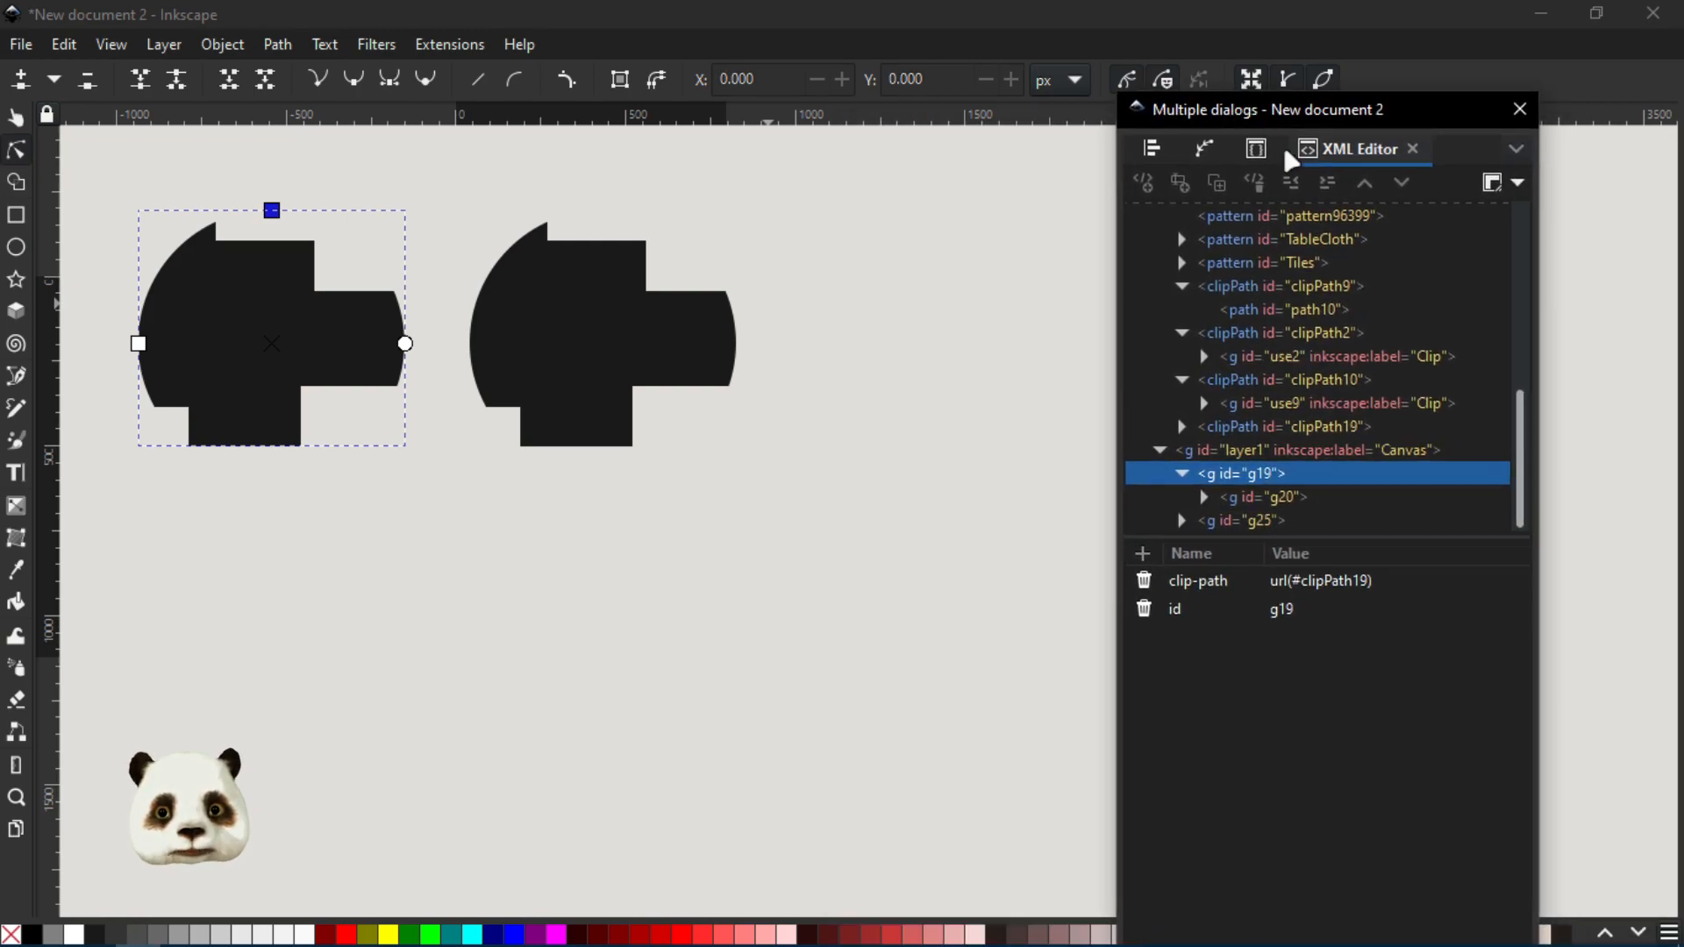
{"action": "scroll", "coordinate": [1355, 392], "scroll_direction": "up", "scroll_amount": 5}
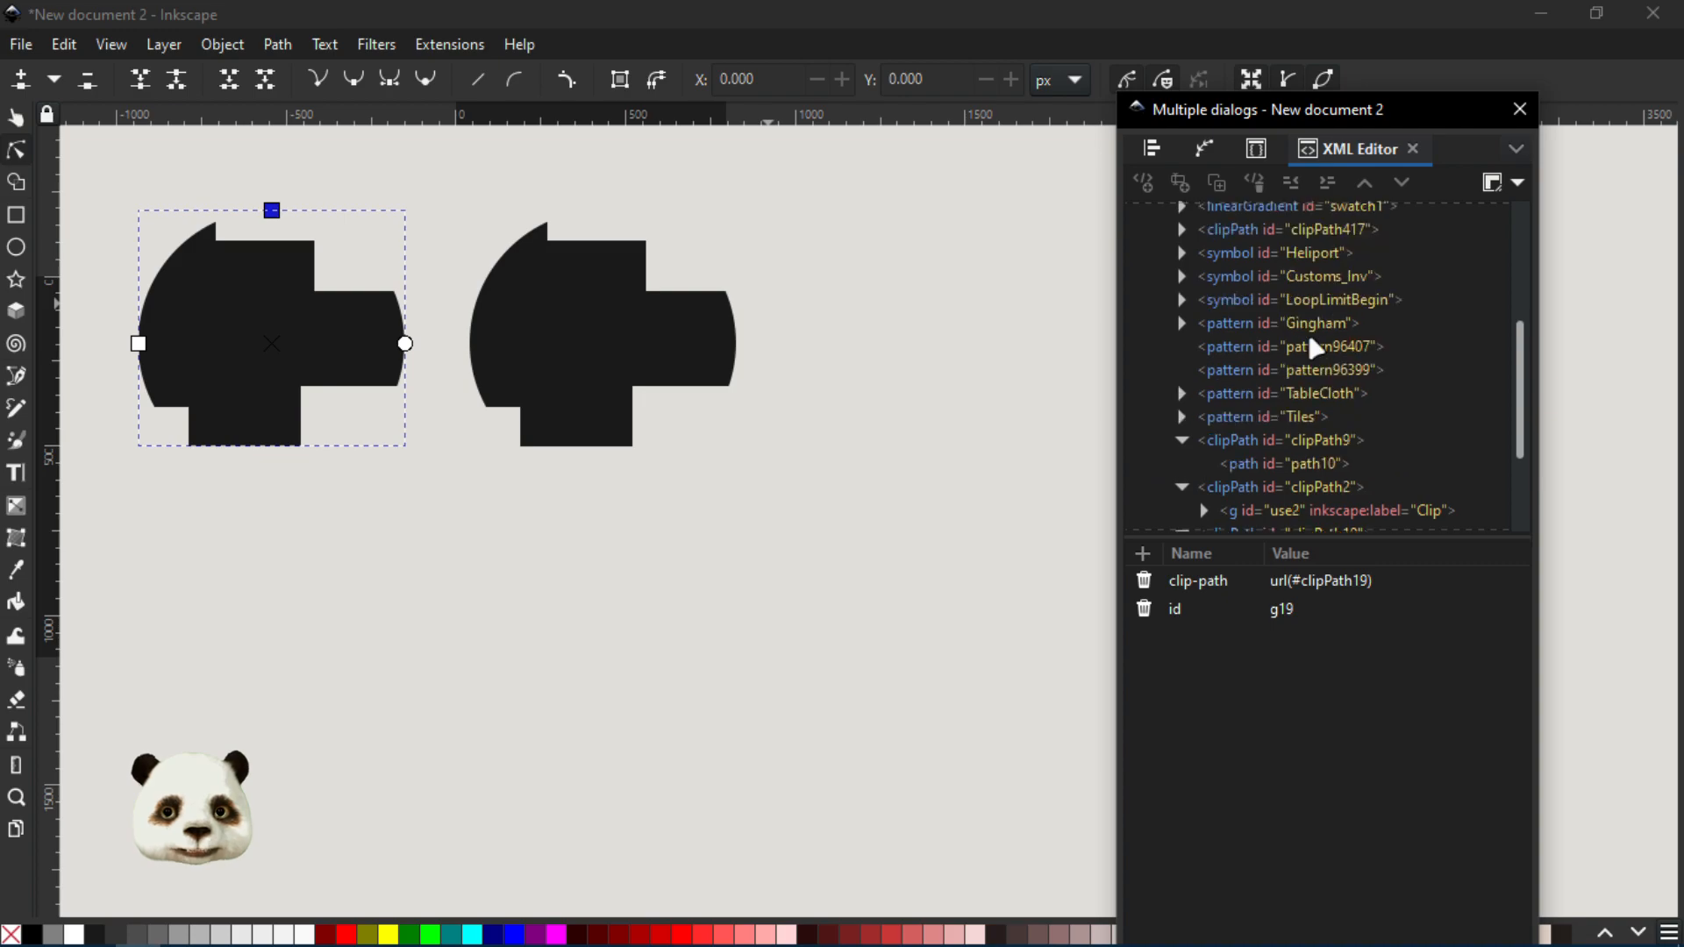
{"action": "scroll", "coordinate": [1307, 338], "scroll_direction": "down", "scroll_amount": 5}
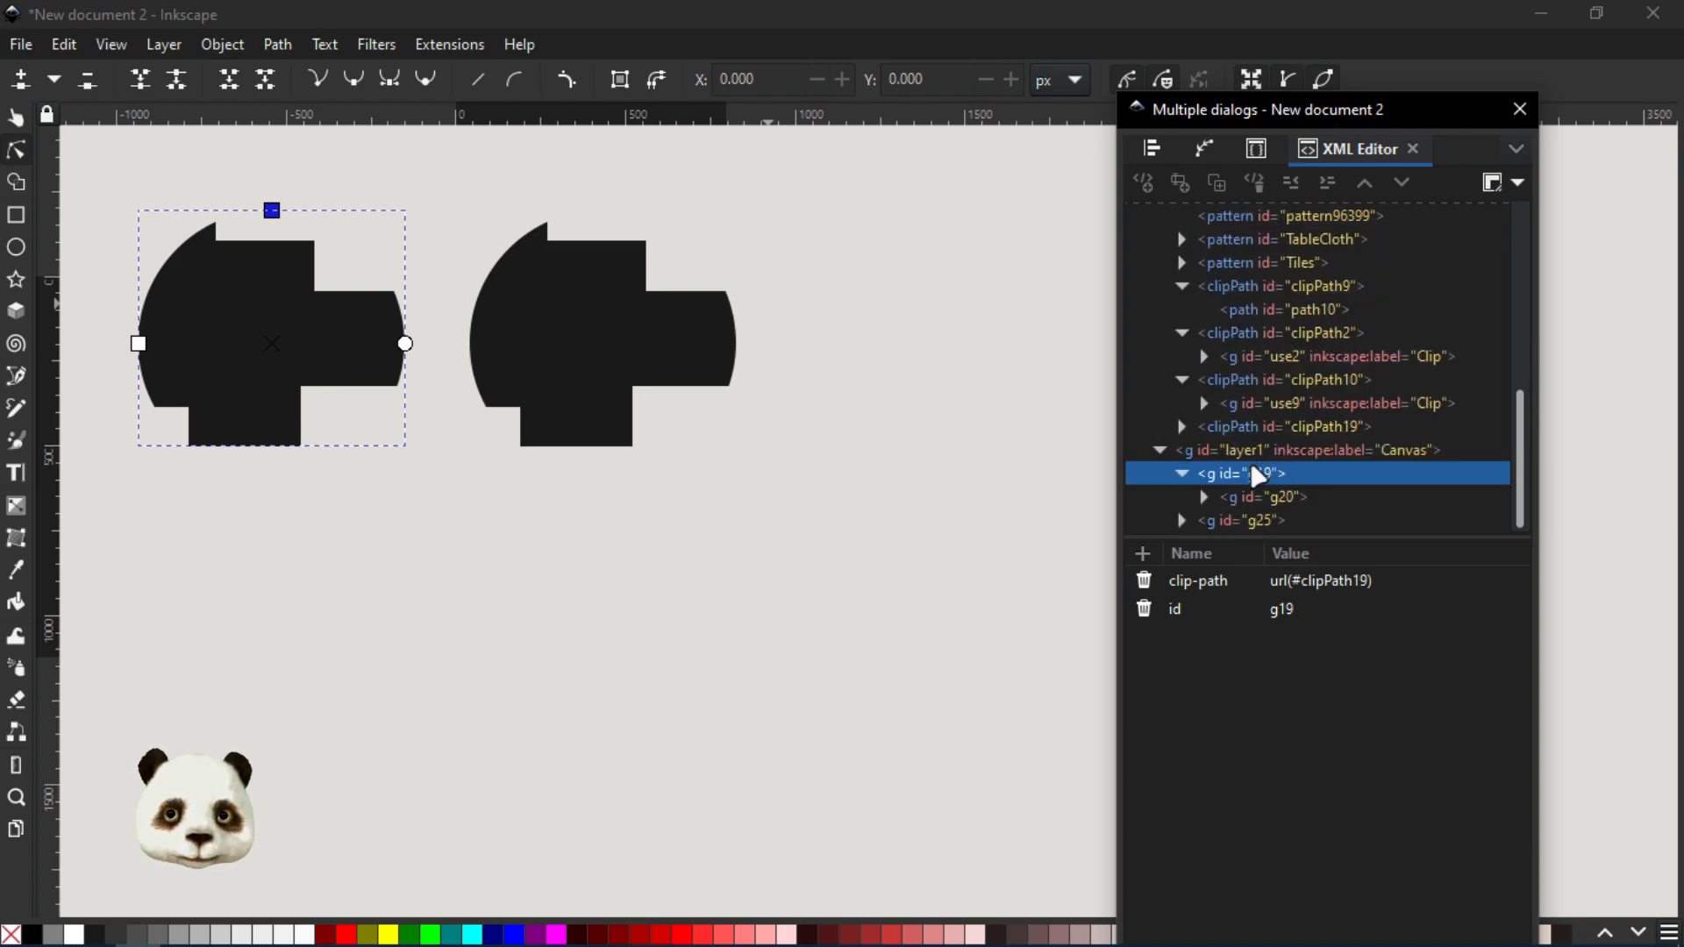
{"action": "left_click", "coordinate": [1261, 614]}
{"action": "left_click", "coordinate": [1330, 590]}
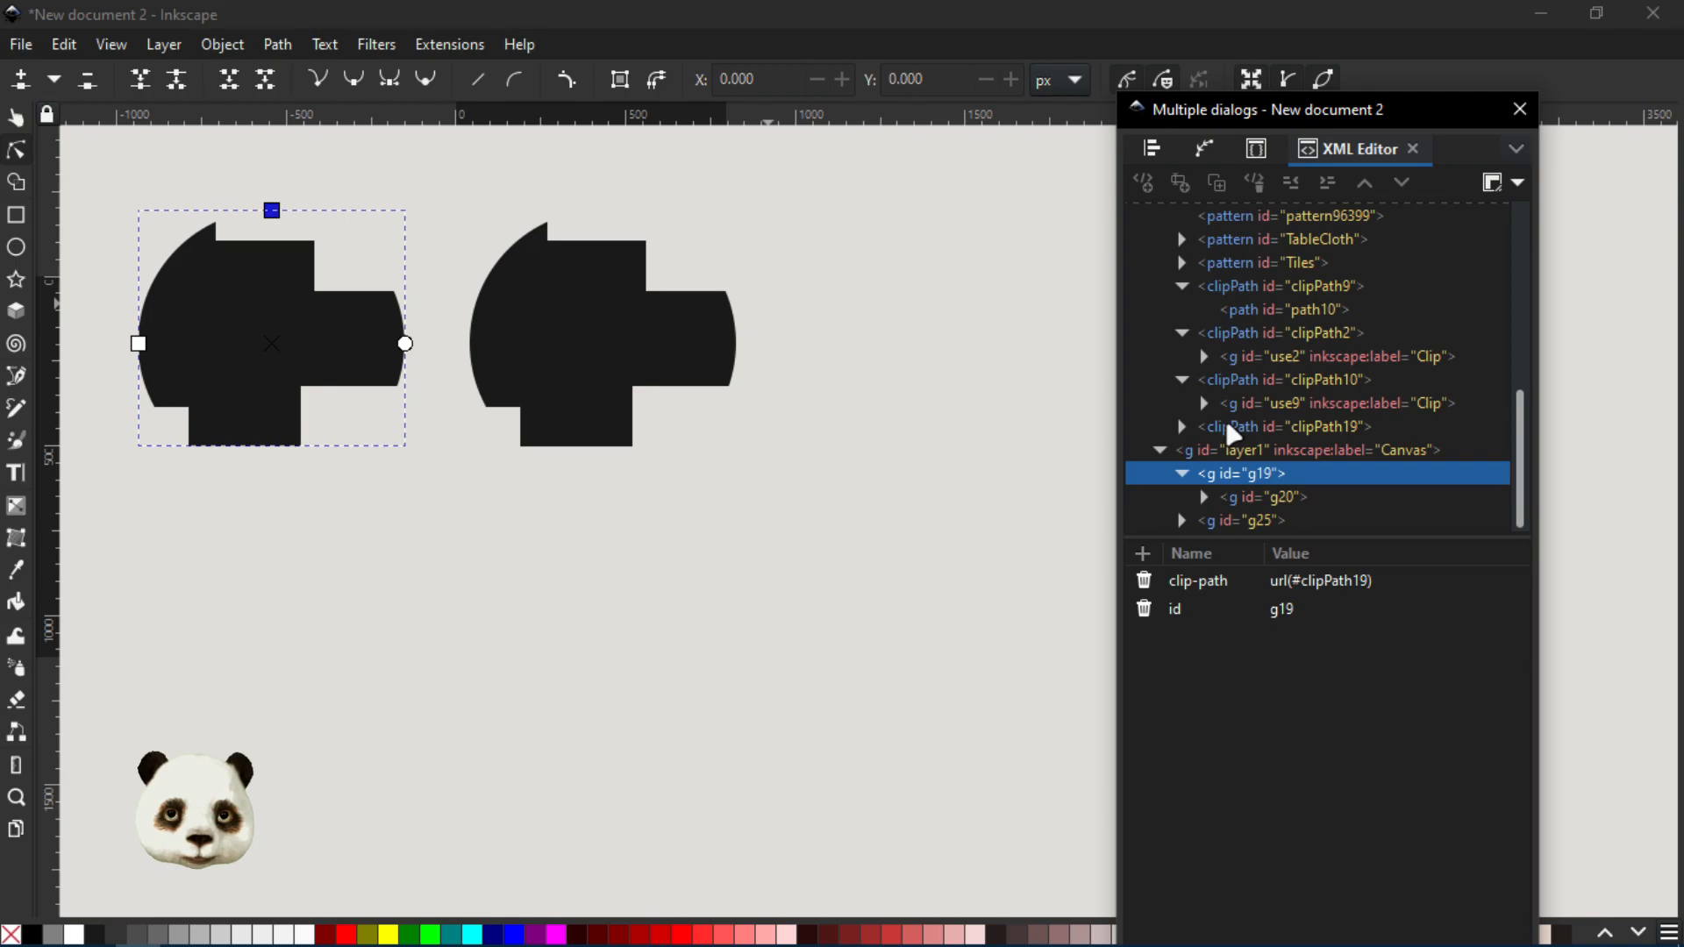
Expand the clipPath19 definition in the XML Editor and duplicate that node
{"action": "left_click", "coordinate": [1224, 425]}
{"action": "scroll", "coordinate": [1282, 371], "scroll_direction": "up", "scroll_amount": 5}
{"action": "scroll", "coordinate": [1235, 369], "scroll_direction": "up", "scroll_amount": 2}
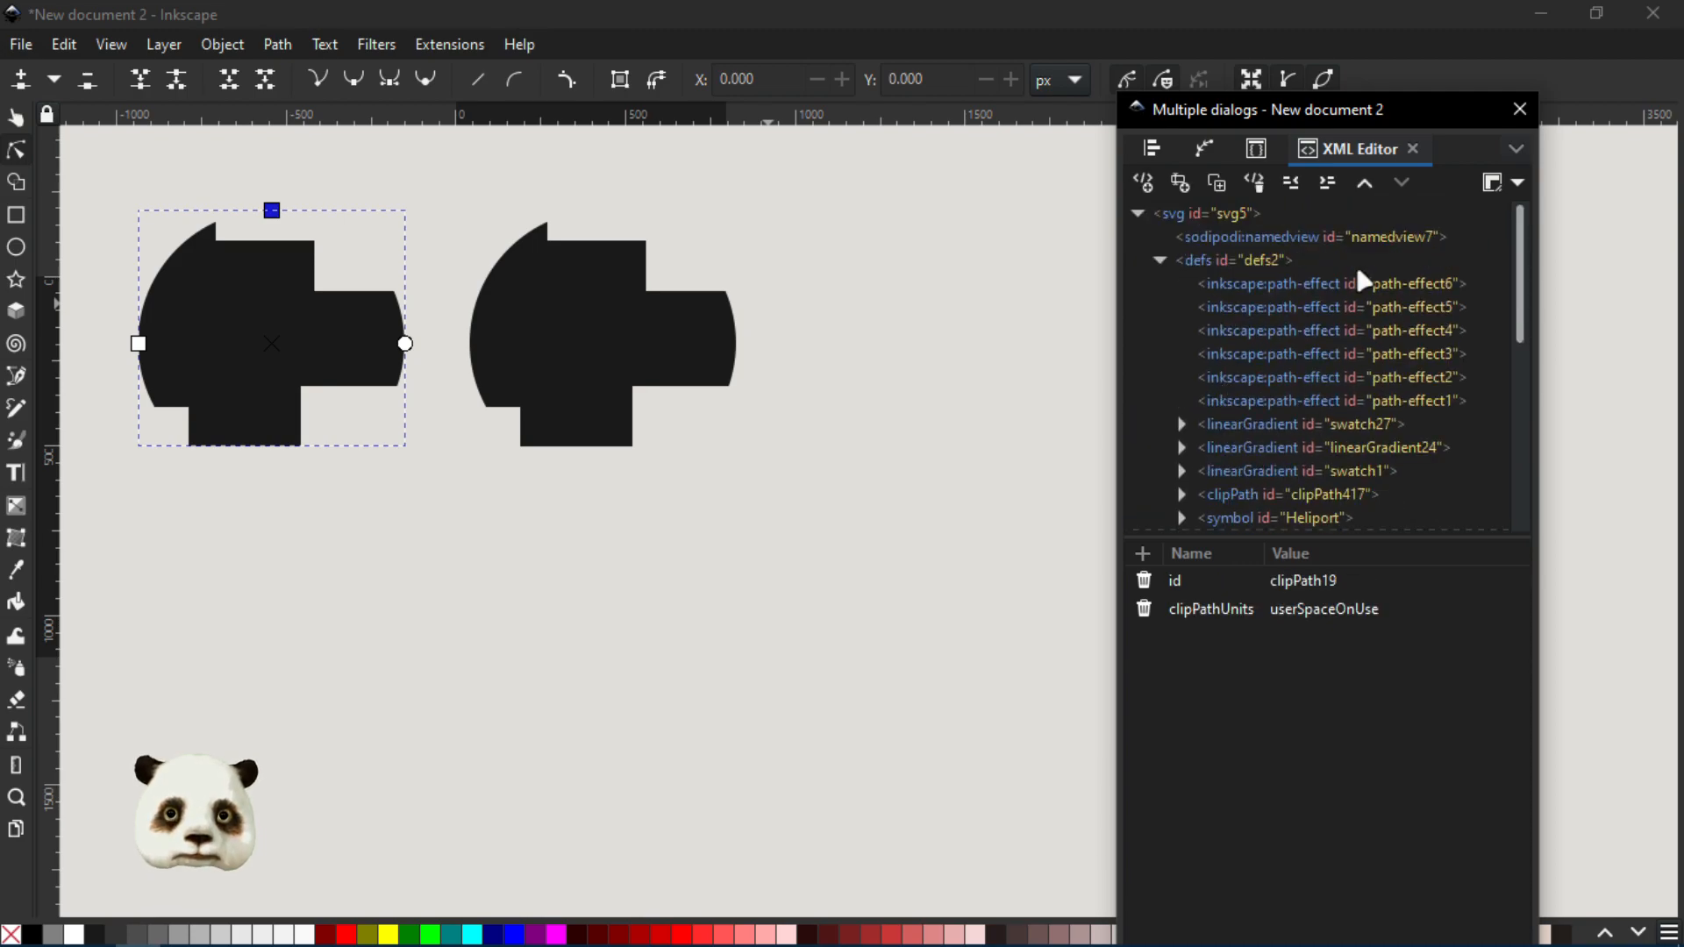
{"action": "scroll", "coordinate": [1237, 368], "scroll_direction": "down", "scroll_amount": 7}
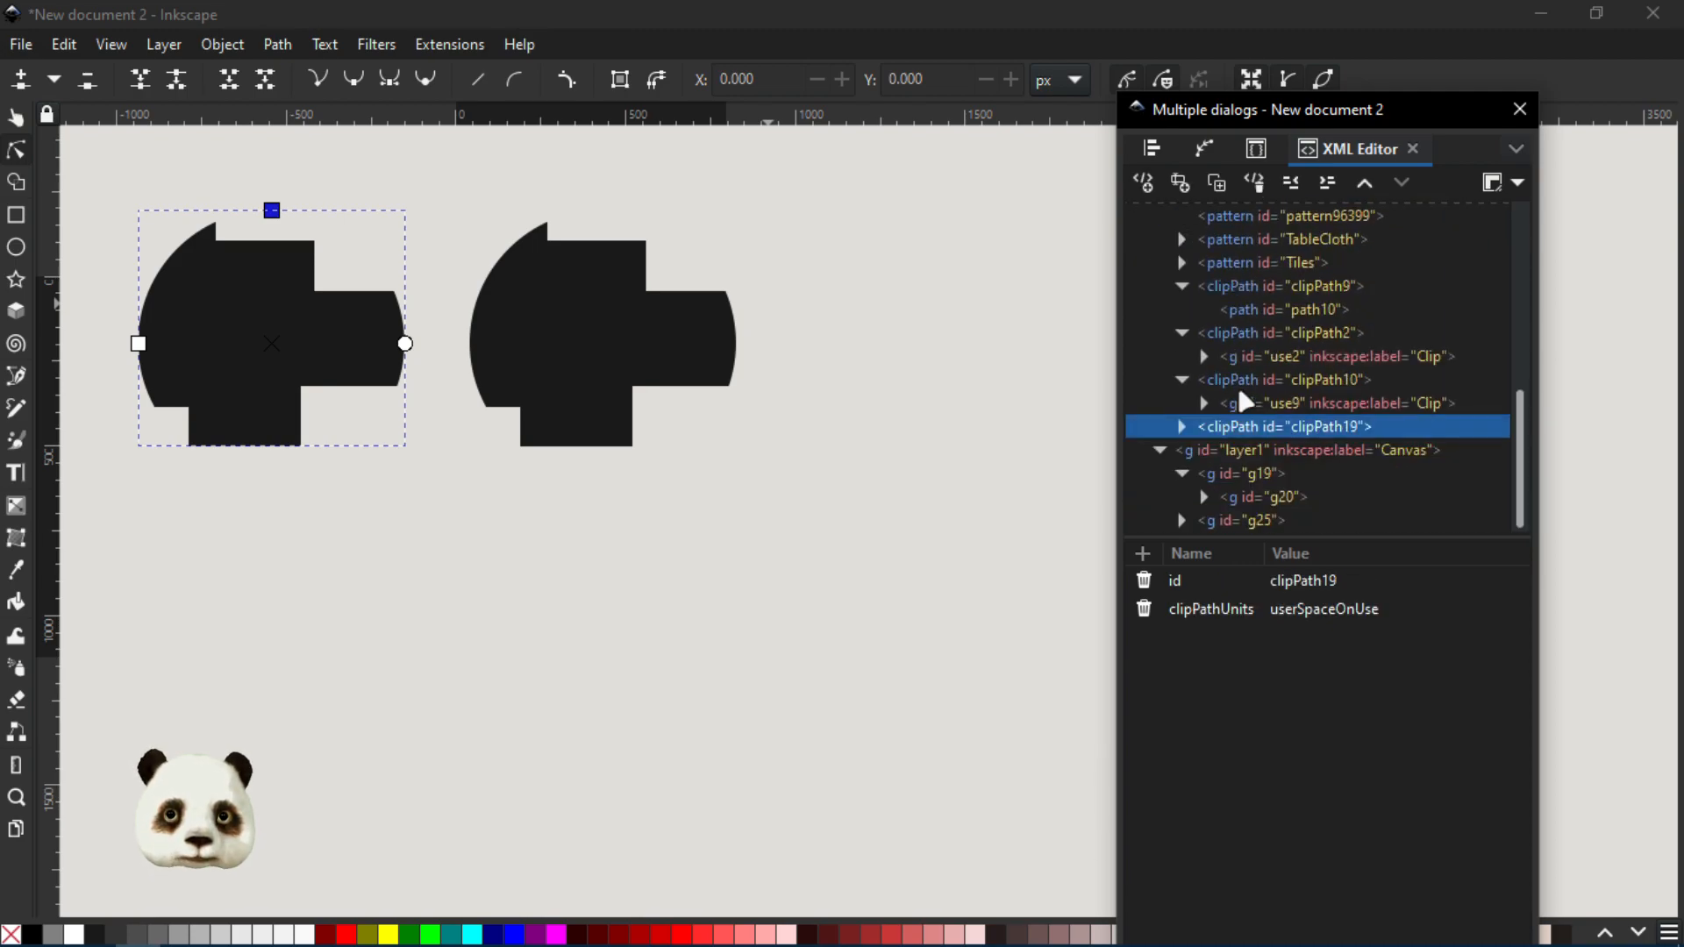
{"action": "left_click", "coordinate": [1183, 428]}
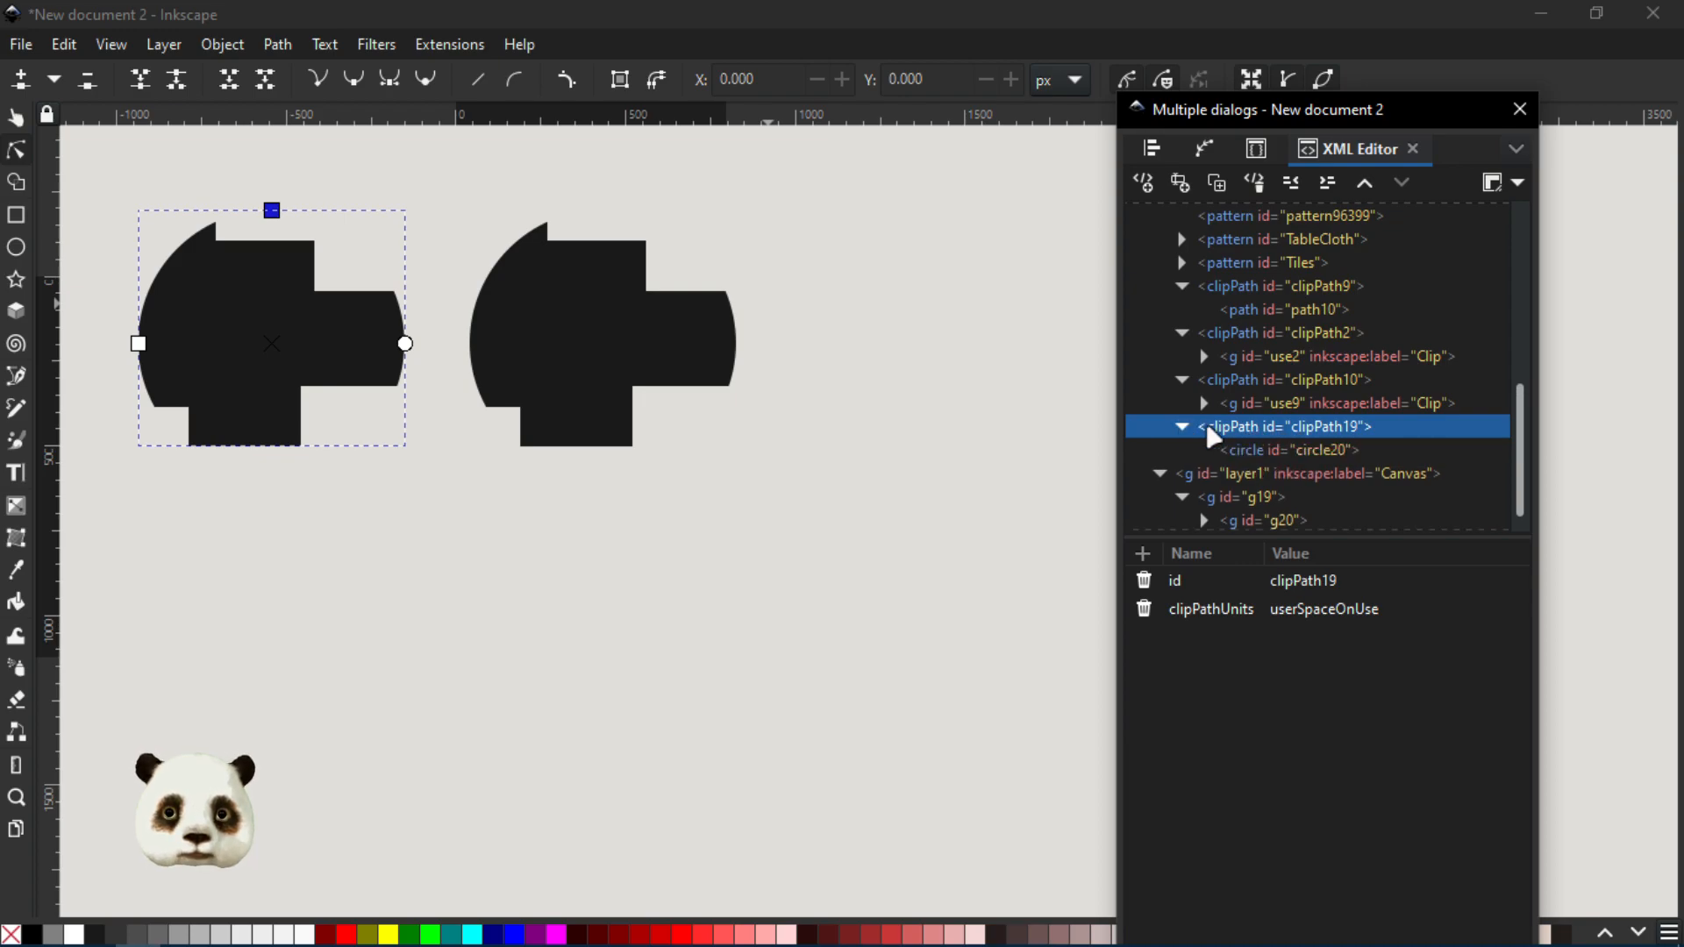
{"action": "left_click", "coordinate": [1216, 183]}
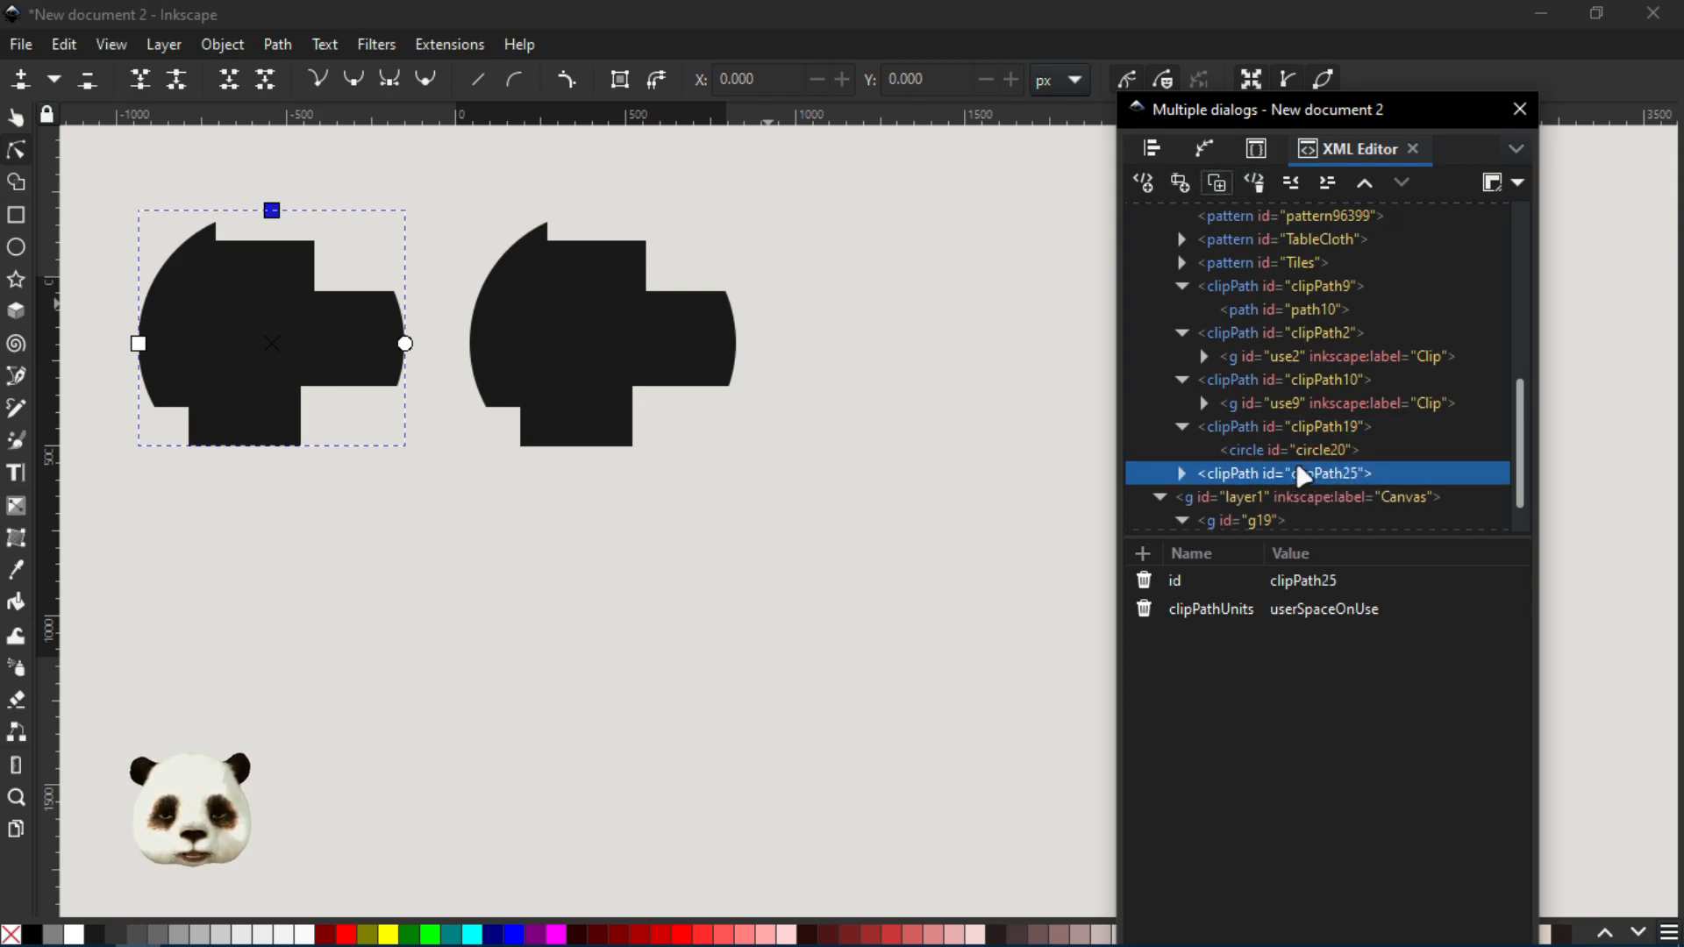
Set the clip-path attribute of group g25 to url(#clipPath25) in the XML Editor
{"action": "scroll", "coordinate": [1315, 476], "scroll_direction": "down", "scroll_amount": 1}
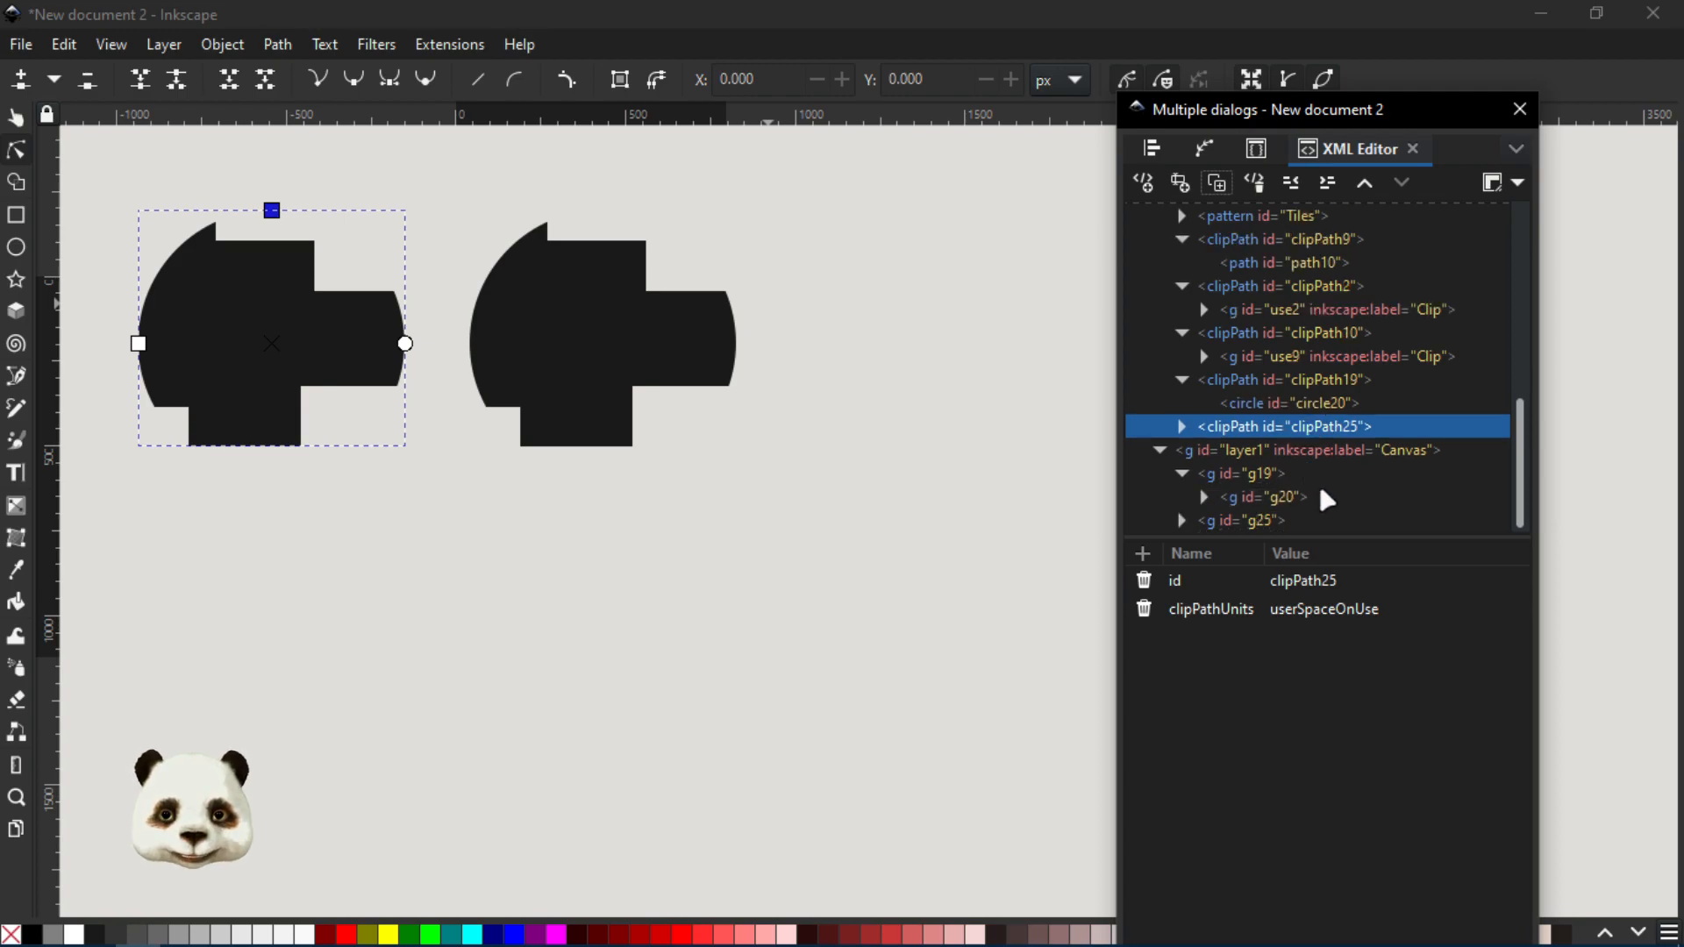
{"action": "left_click", "coordinate": [1245, 520]}
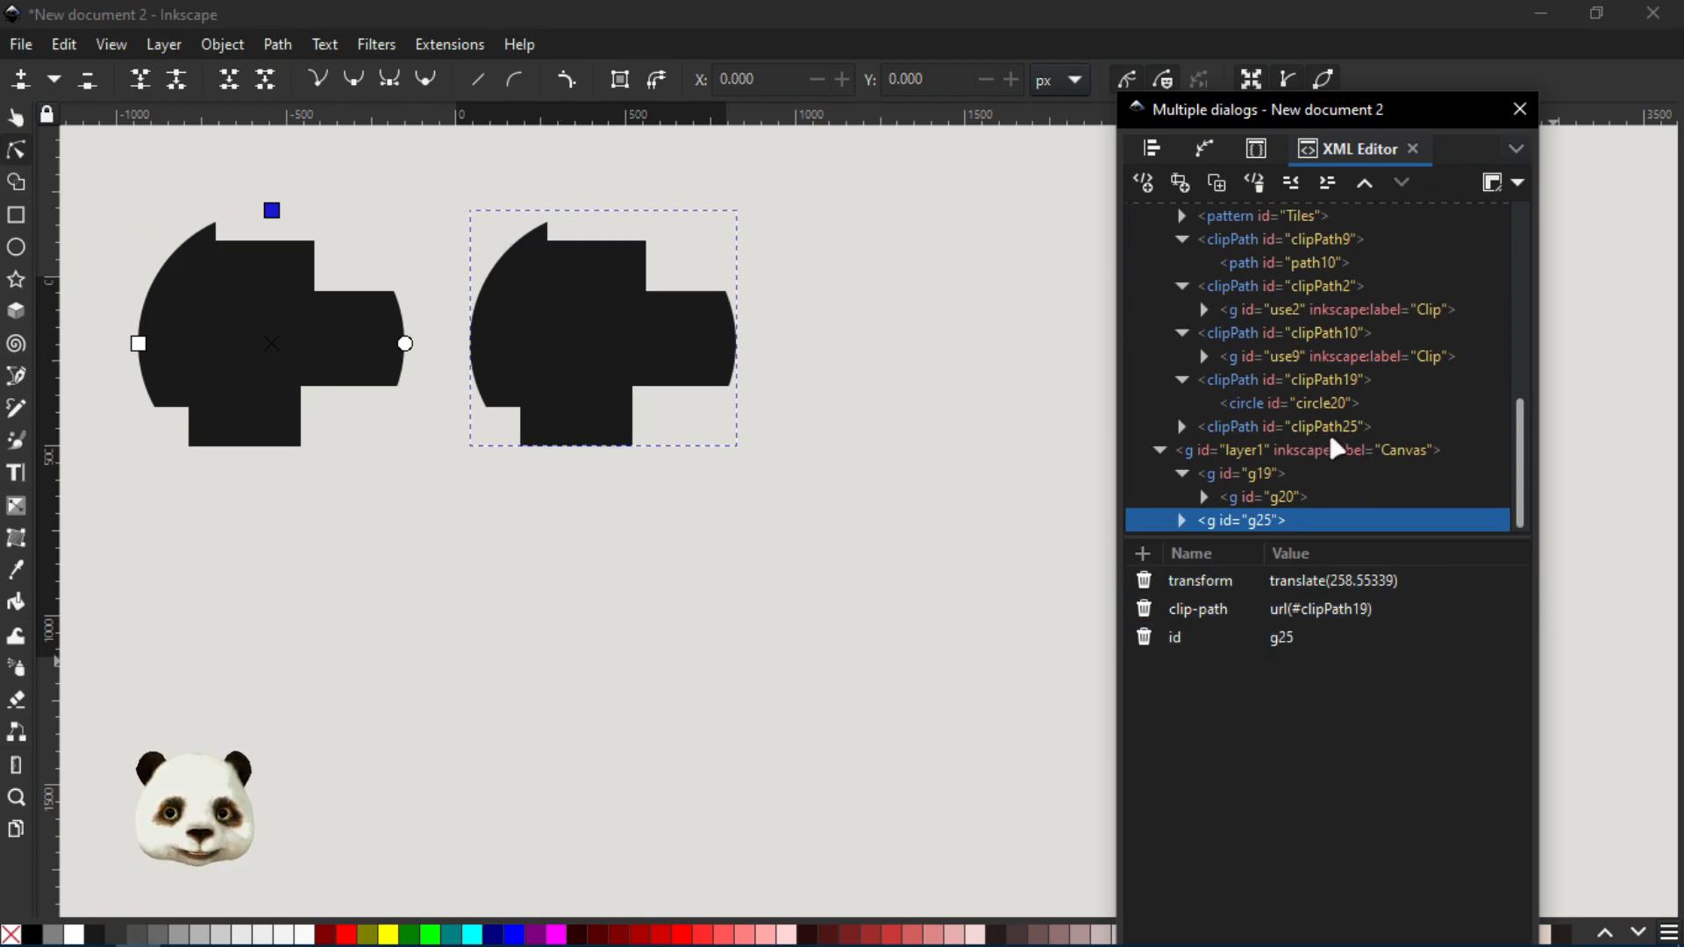
{"action": "left_click", "coordinate": [1337, 611]}
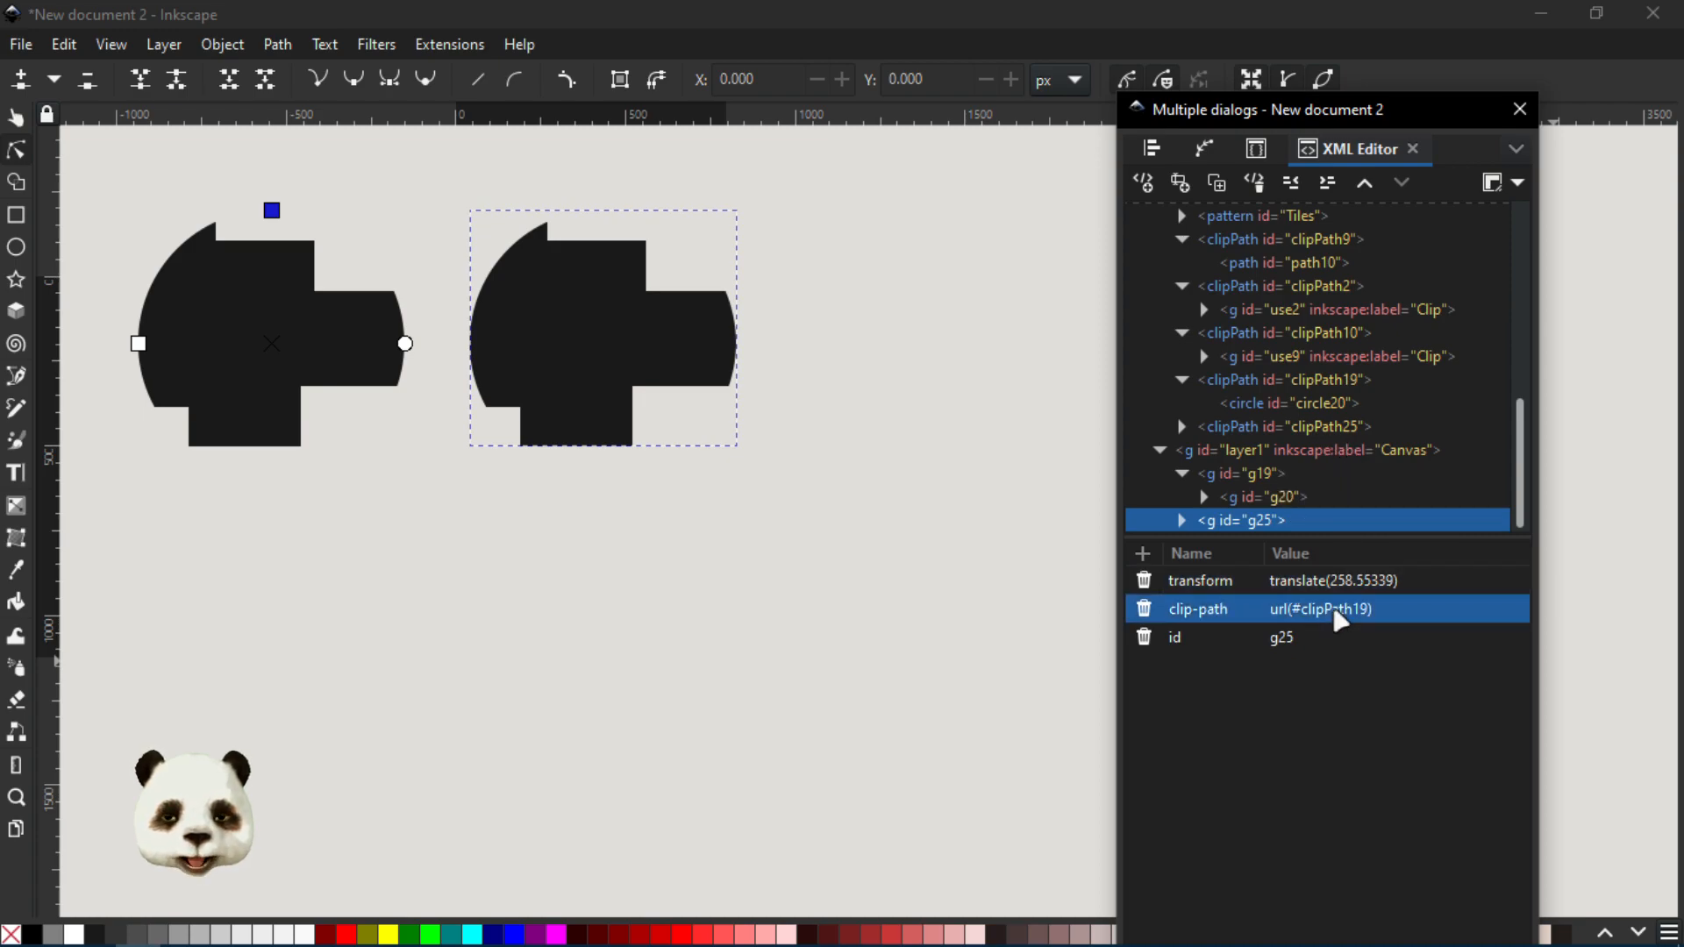
{"action": "left_click", "coordinate": [1344, 611]}
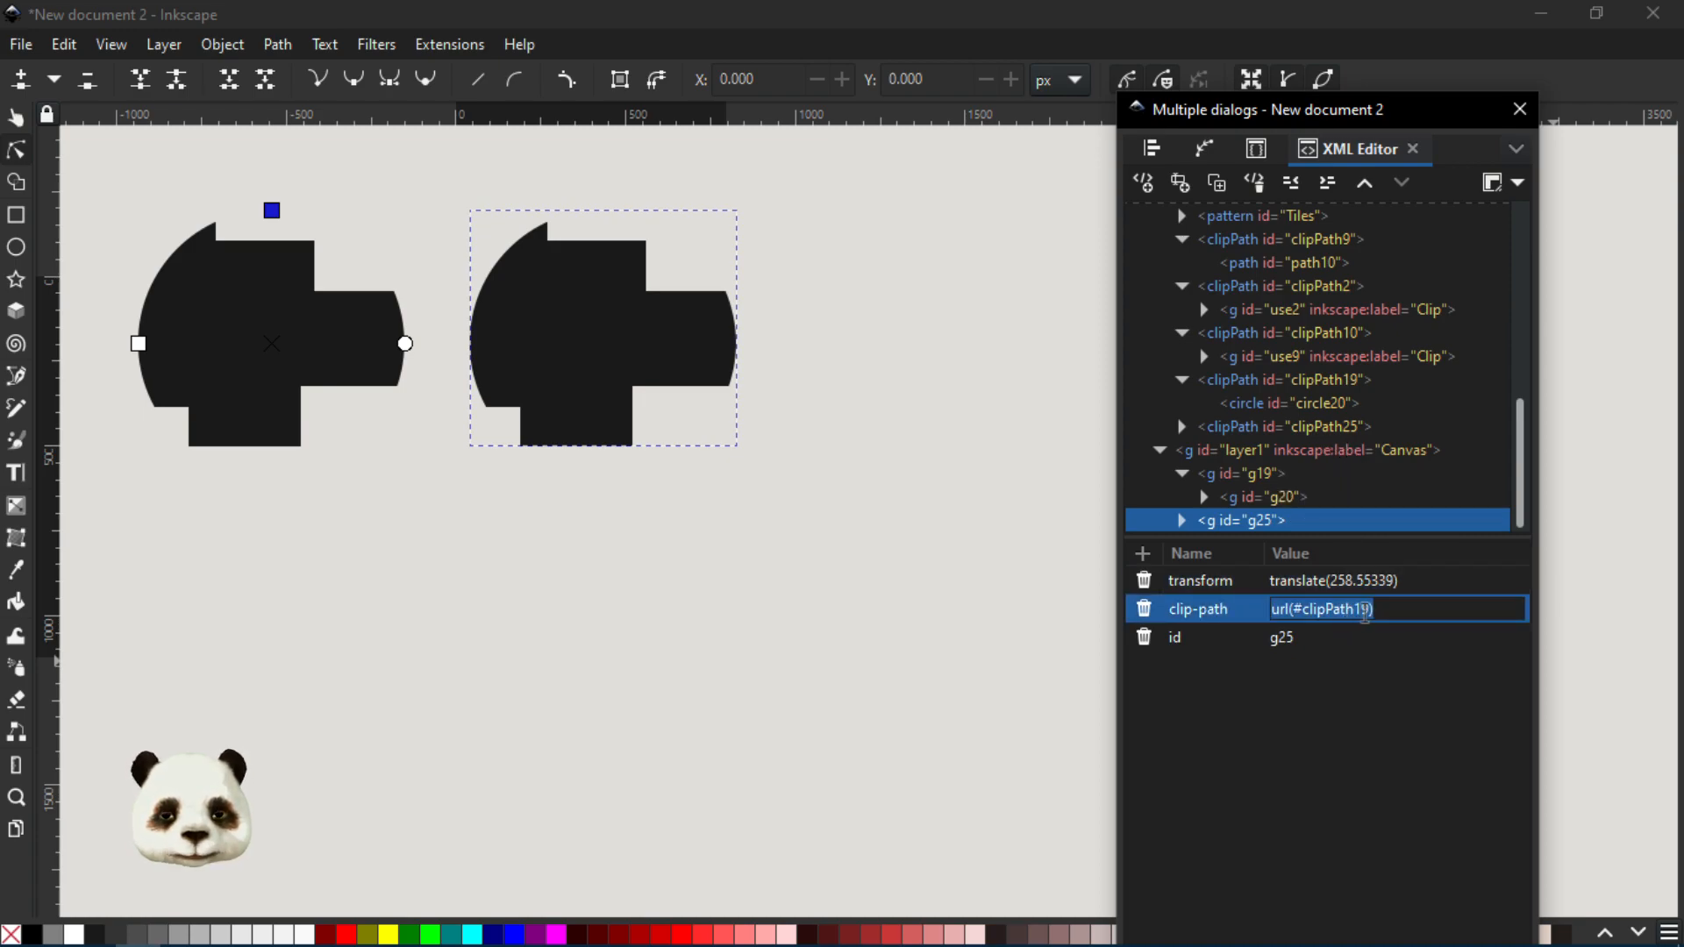
{"action": "left_click", "coordinate": [1369, 610]}
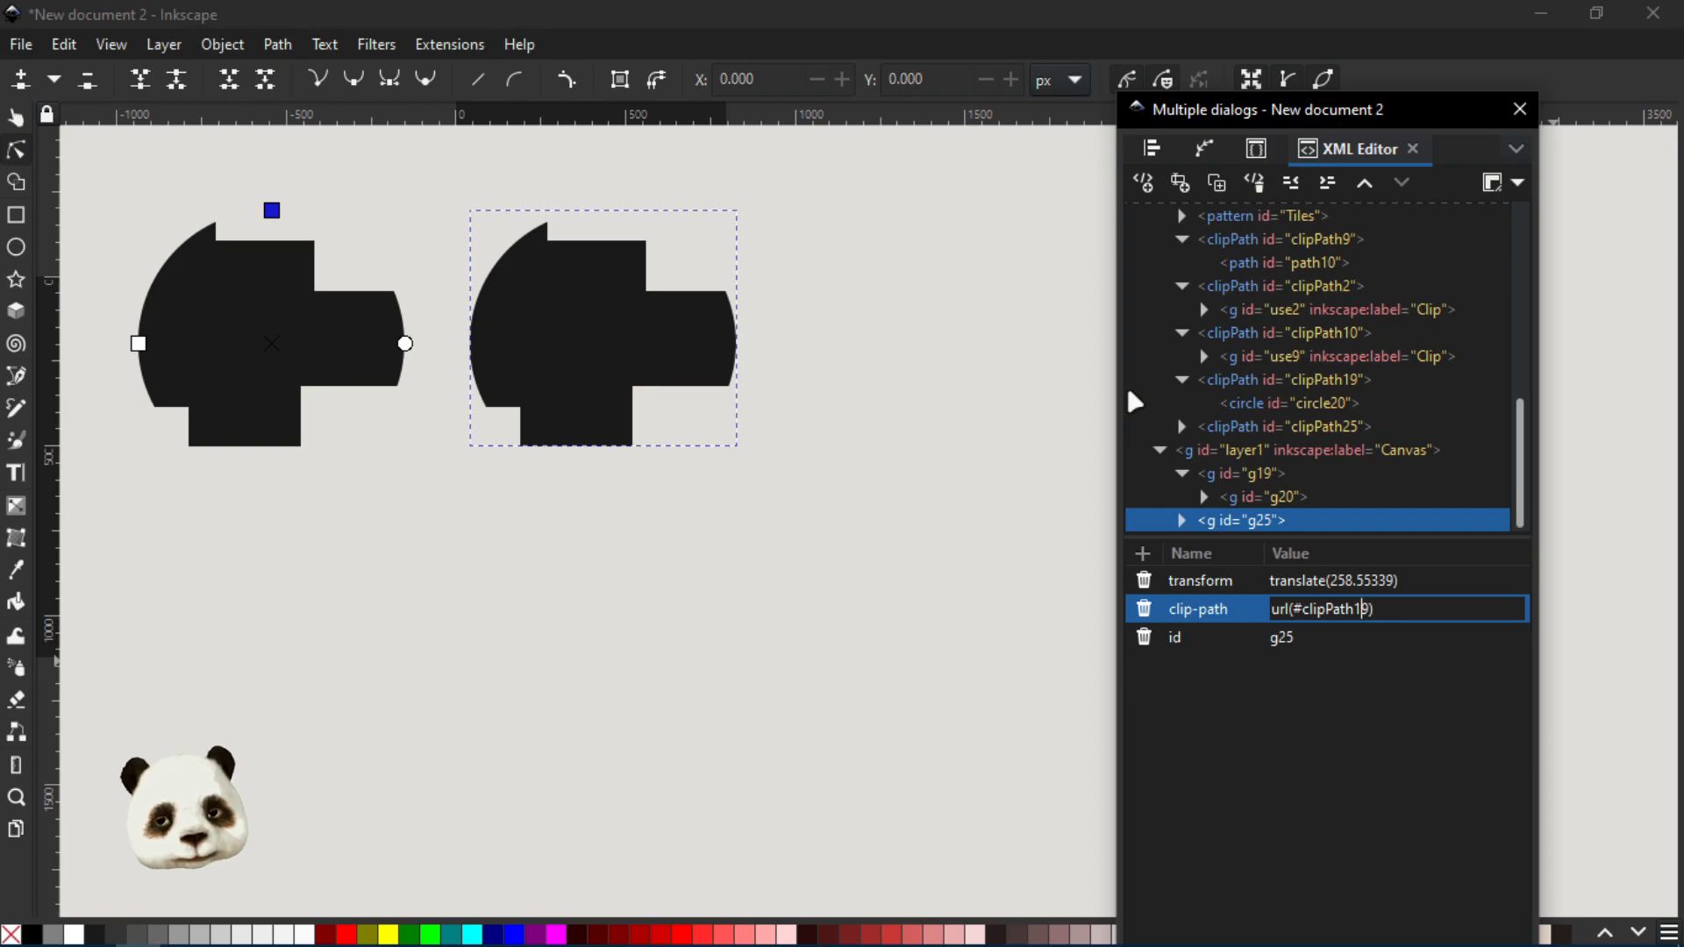
{"action": "type", "text": "25"}
{"action": "key", "text": "Return"}
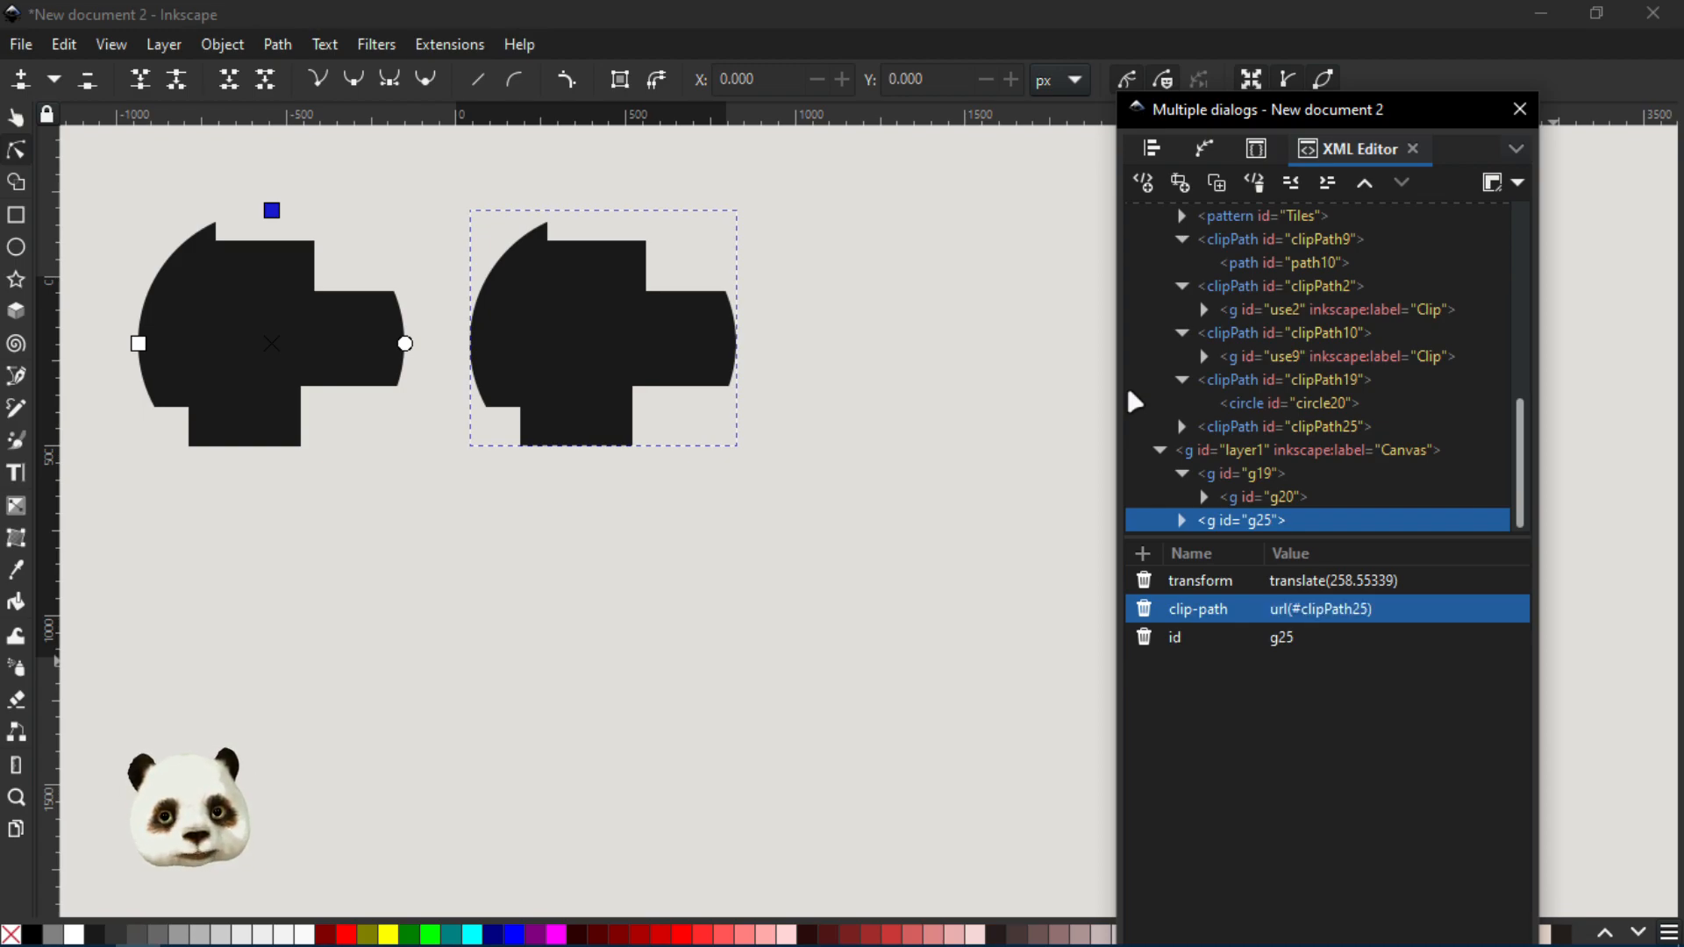
Flatten the clip circle of the original group g19 into an ellipse about 545 px high with the Node tool
{"action": "left_click", "coordinate": [16, 118]}
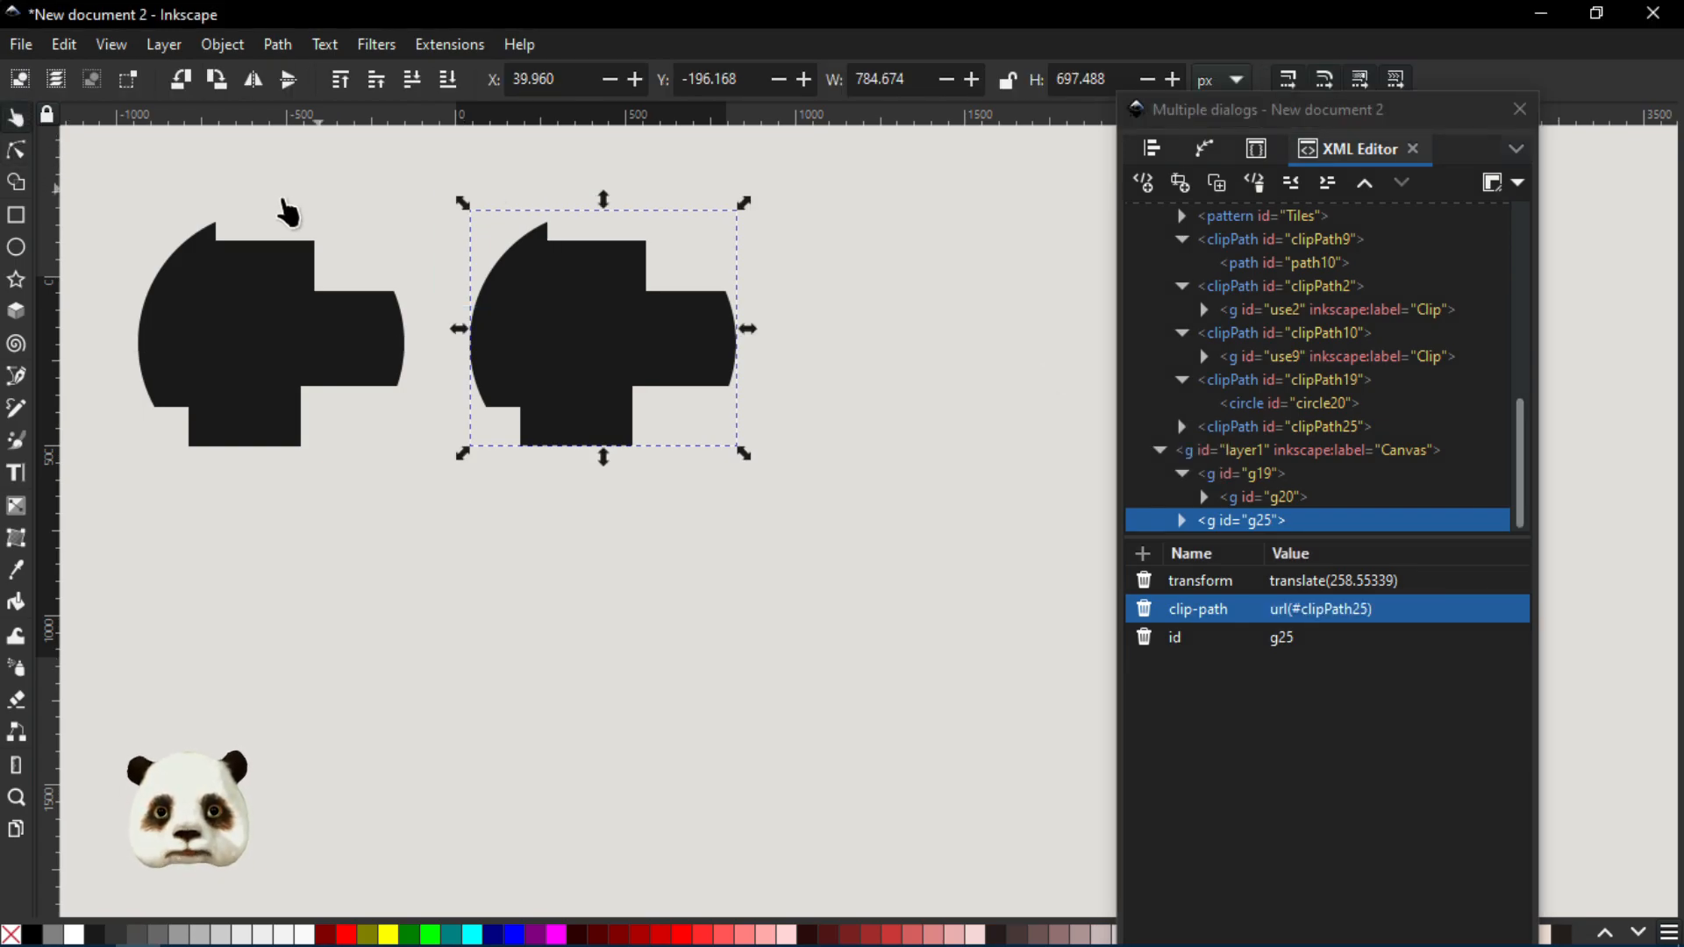
{"action": "left_click", "coordinate": [247, 305]}
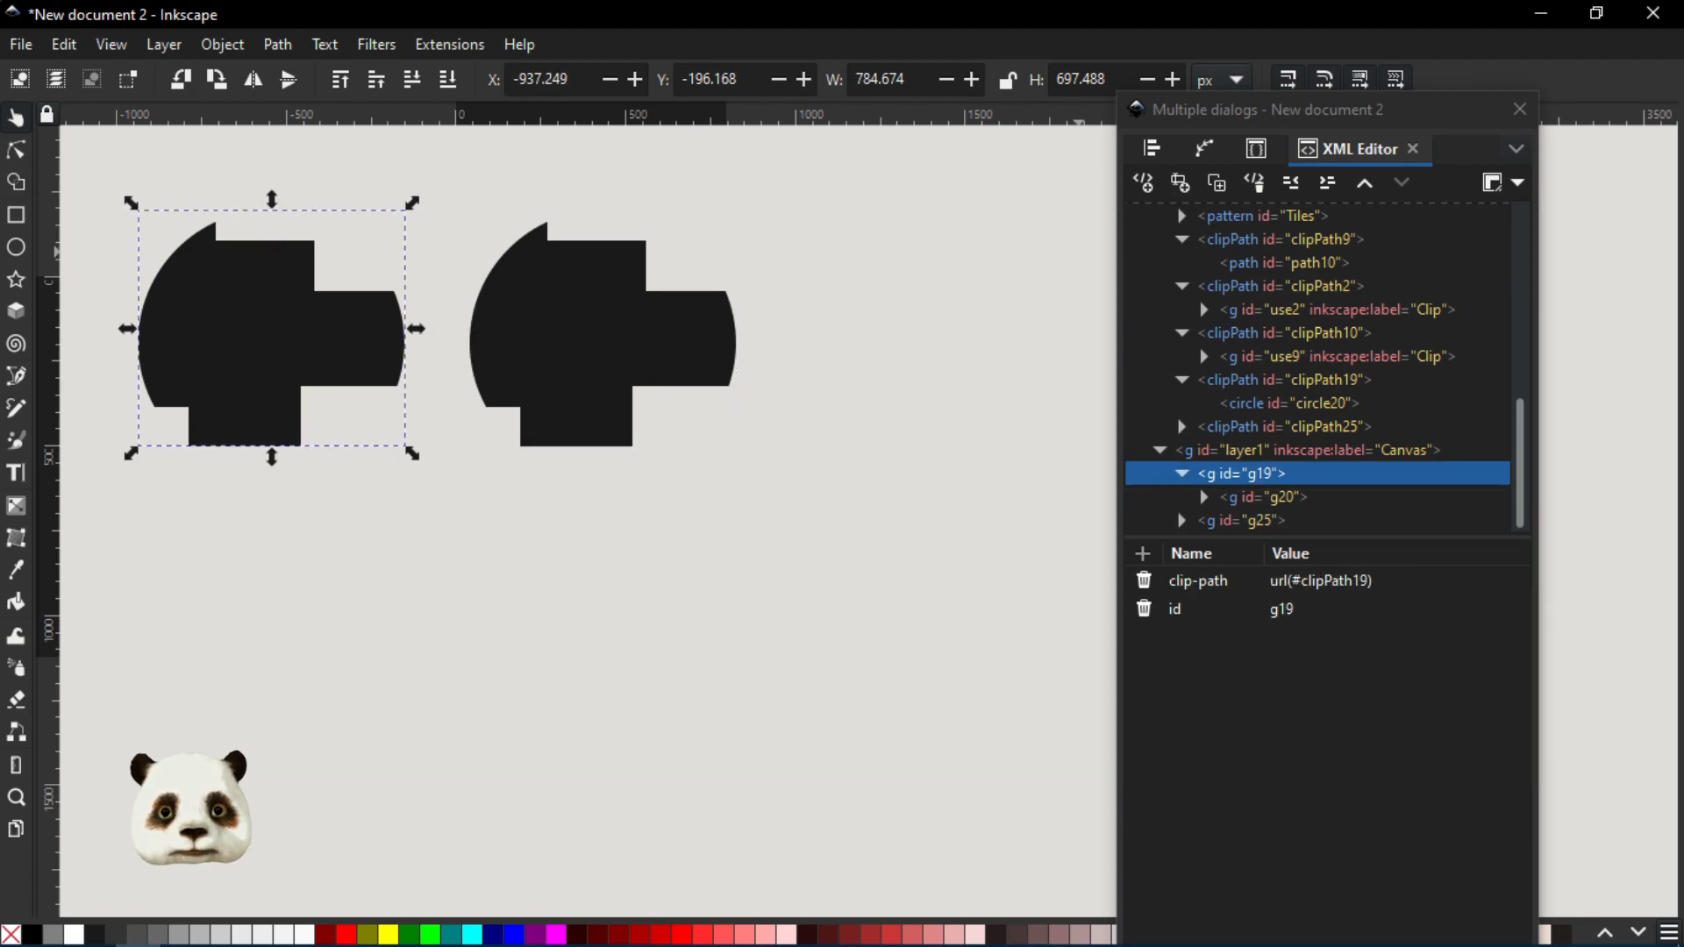
{"action": "left_click", "coordinate": [16, 151]}
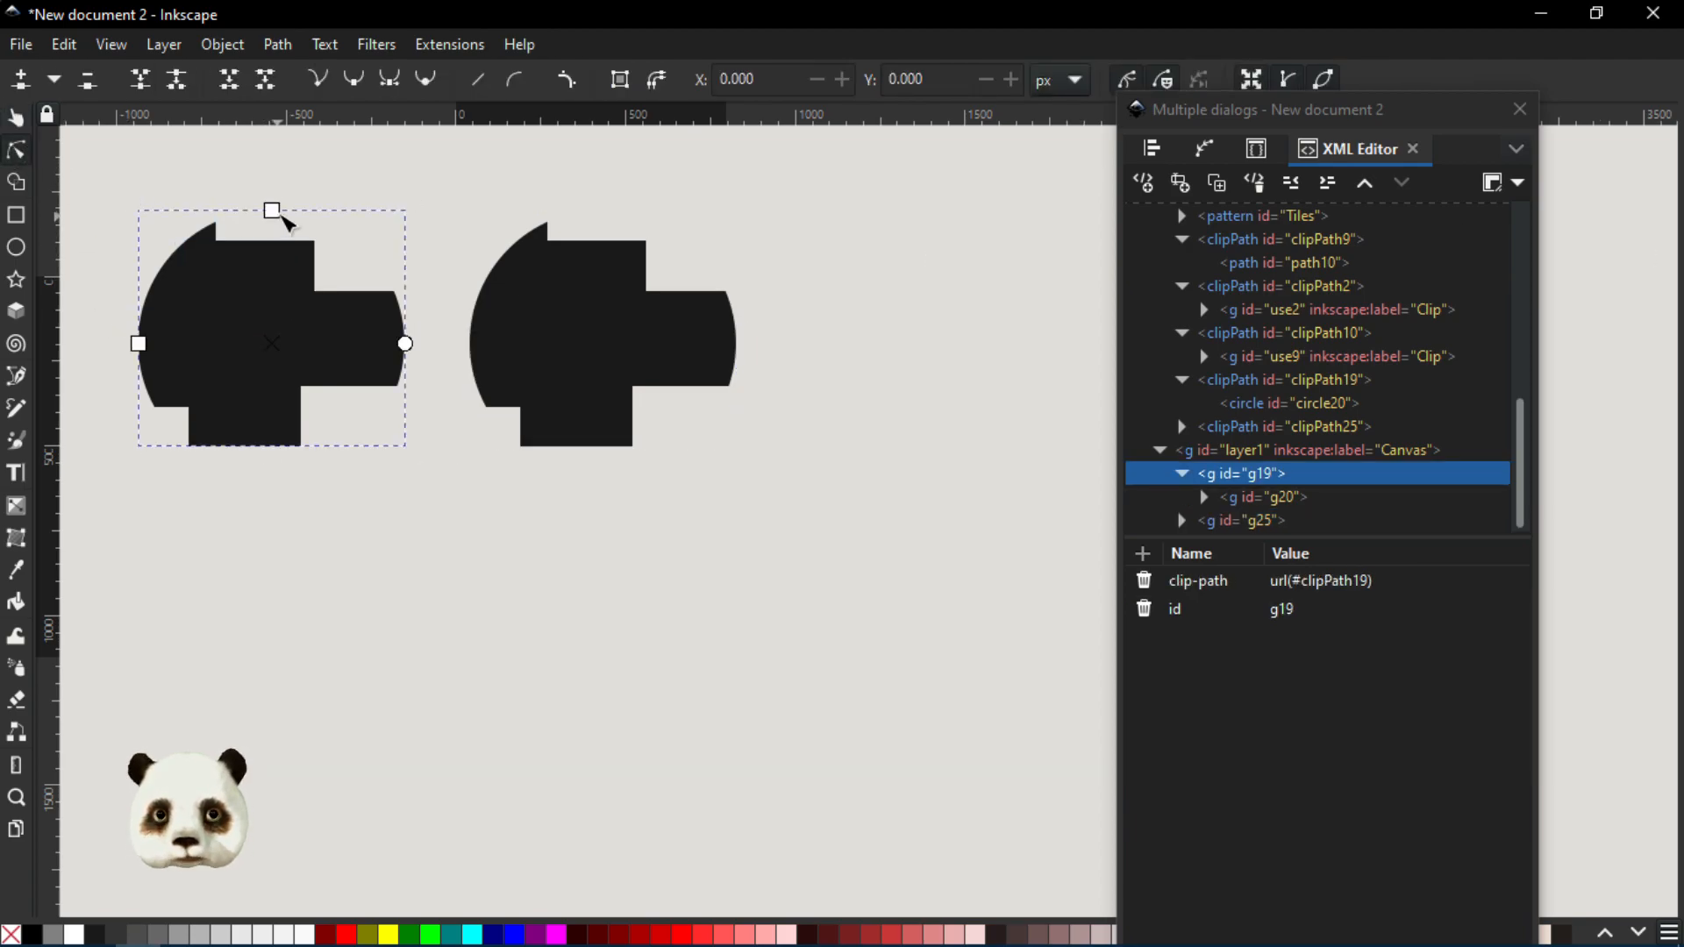
{"action": "left_click_drag", "start_coordinate": [272, 210], "coordinate": [272, 251]}
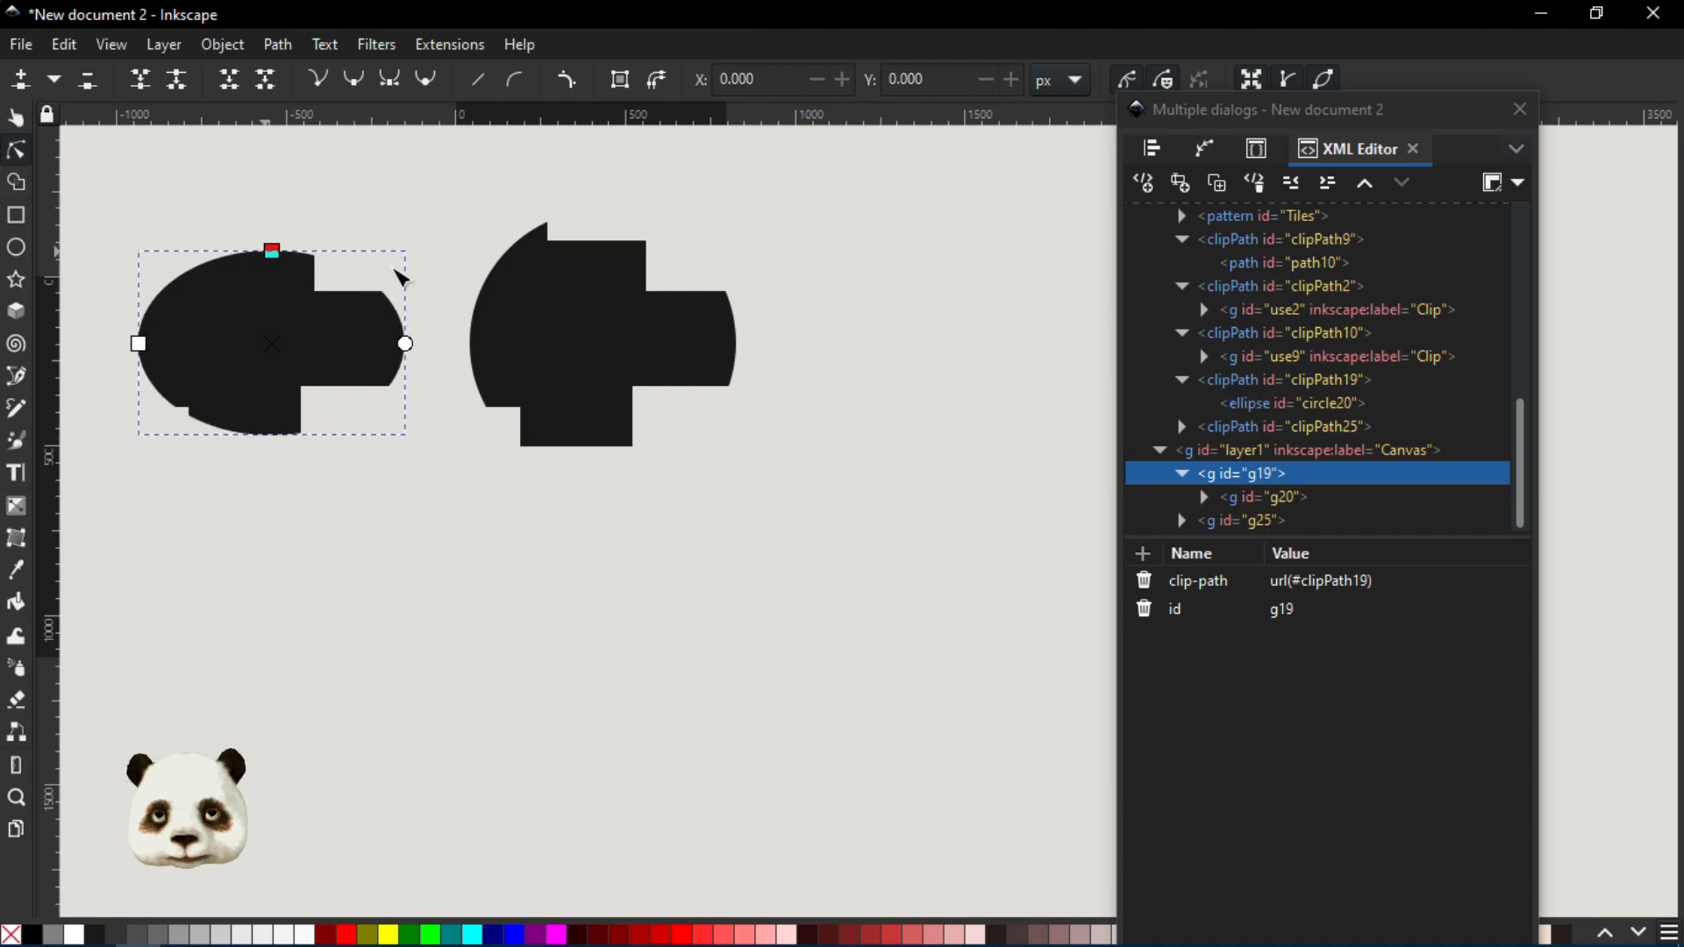
Flatten the clip circle of the copied group g25 into an ellipse about 378 px high with the Node tool
{"action": "left_click", "coordinate": [582, 282]}
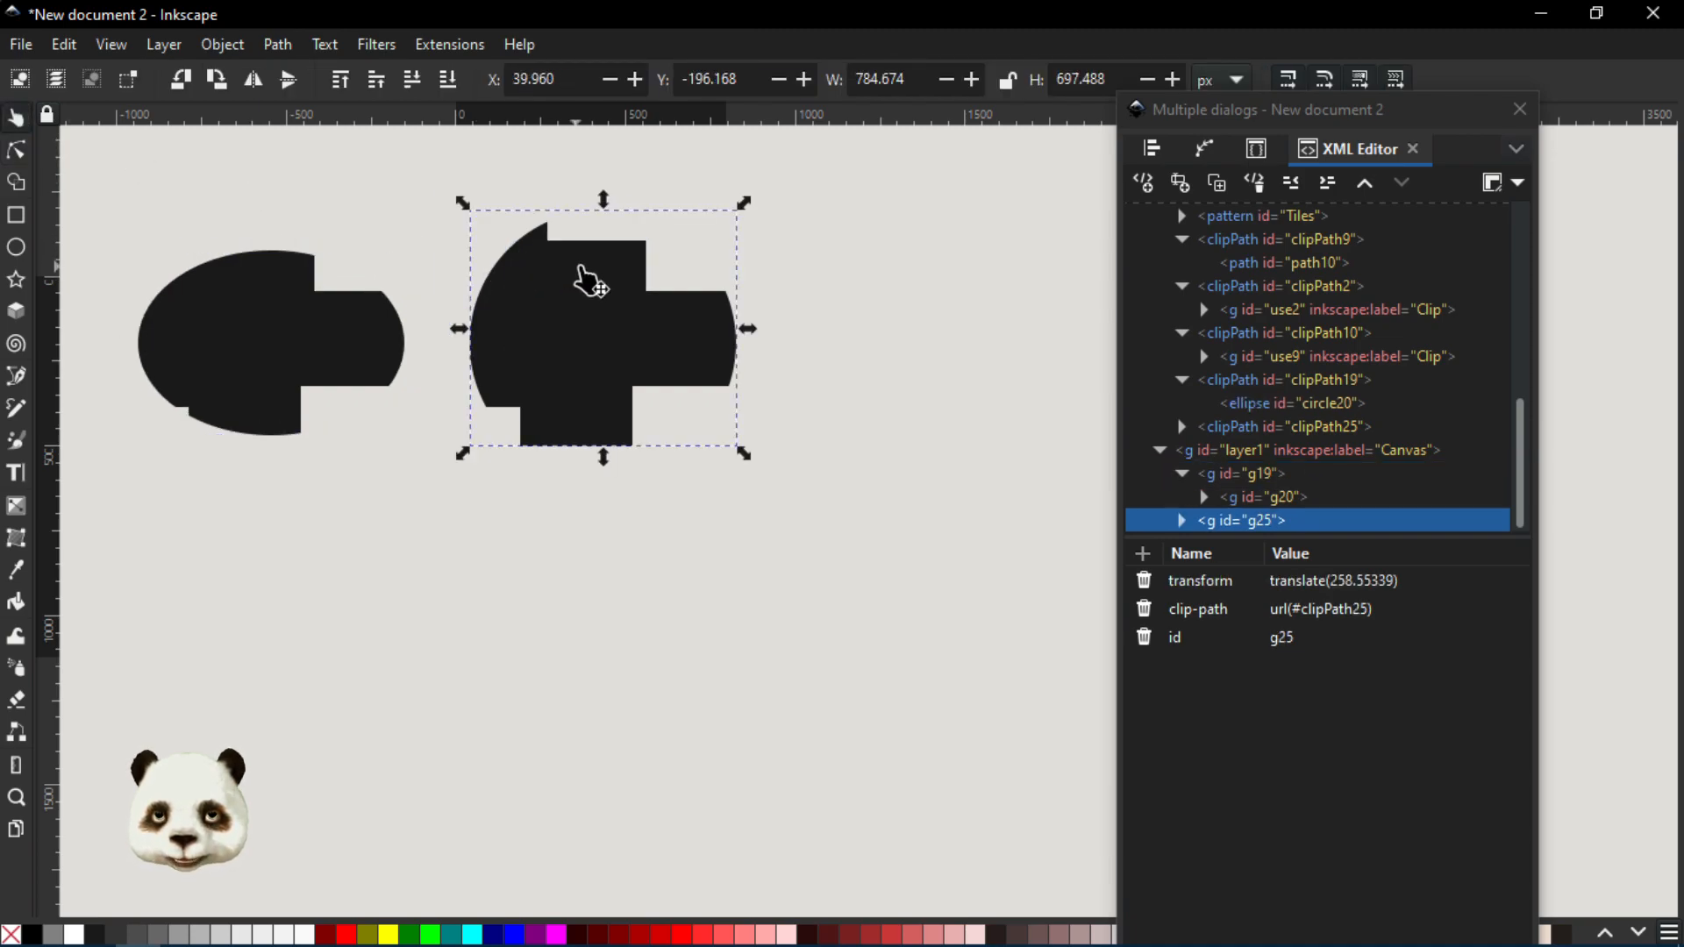
{"action": "key", "text": "n"}
{"action": "left_click_drag", "start_coordinate": [603, 210], "coordinate": [603, 278]}
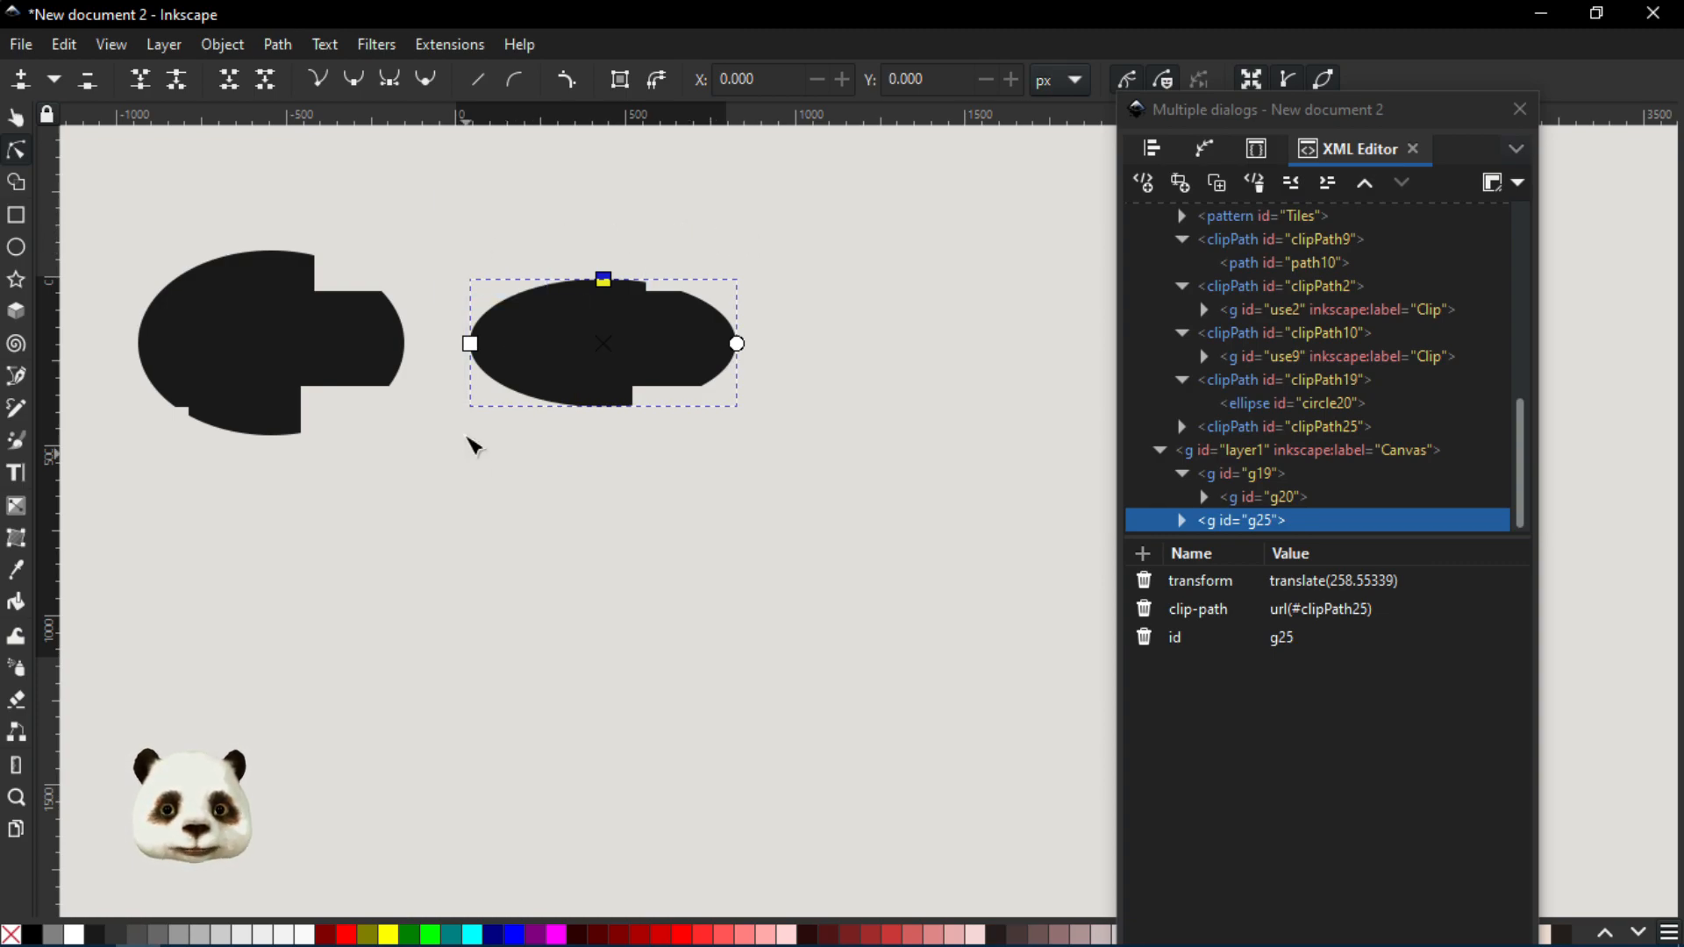
Duplicate the original clipped group g19 and place the copy straight below it at about Y 796 px
{"action": "left_click", "coordinate": [18, 119]}
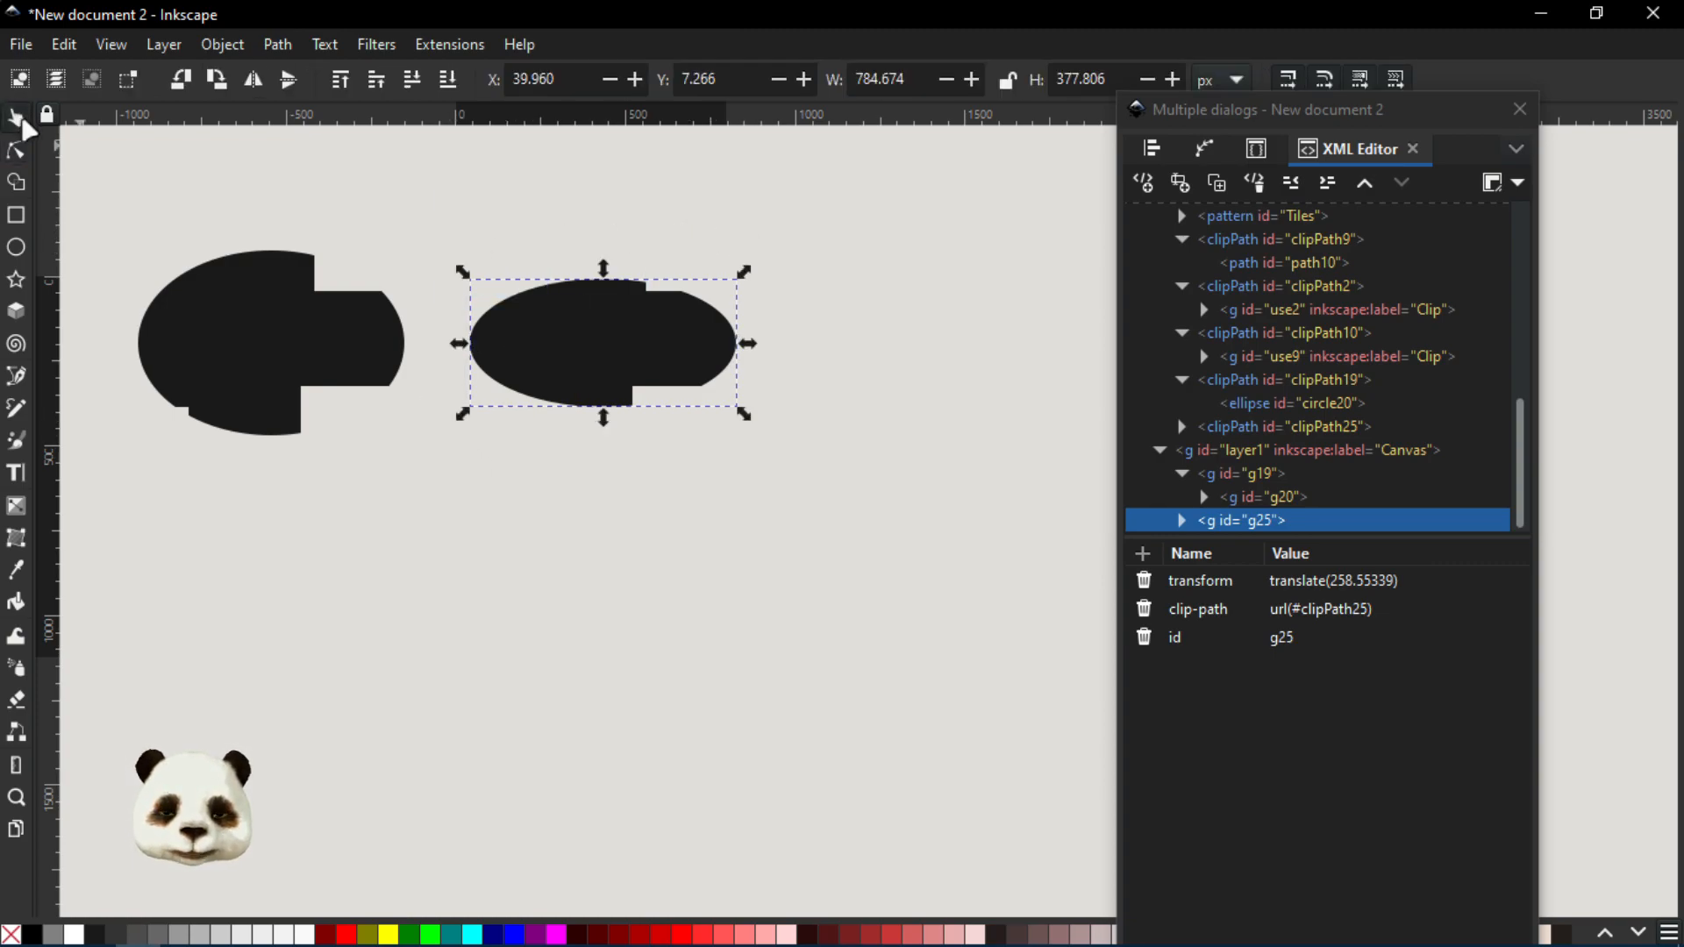
{"action": "left_click", "coordinate": [235, 356]}
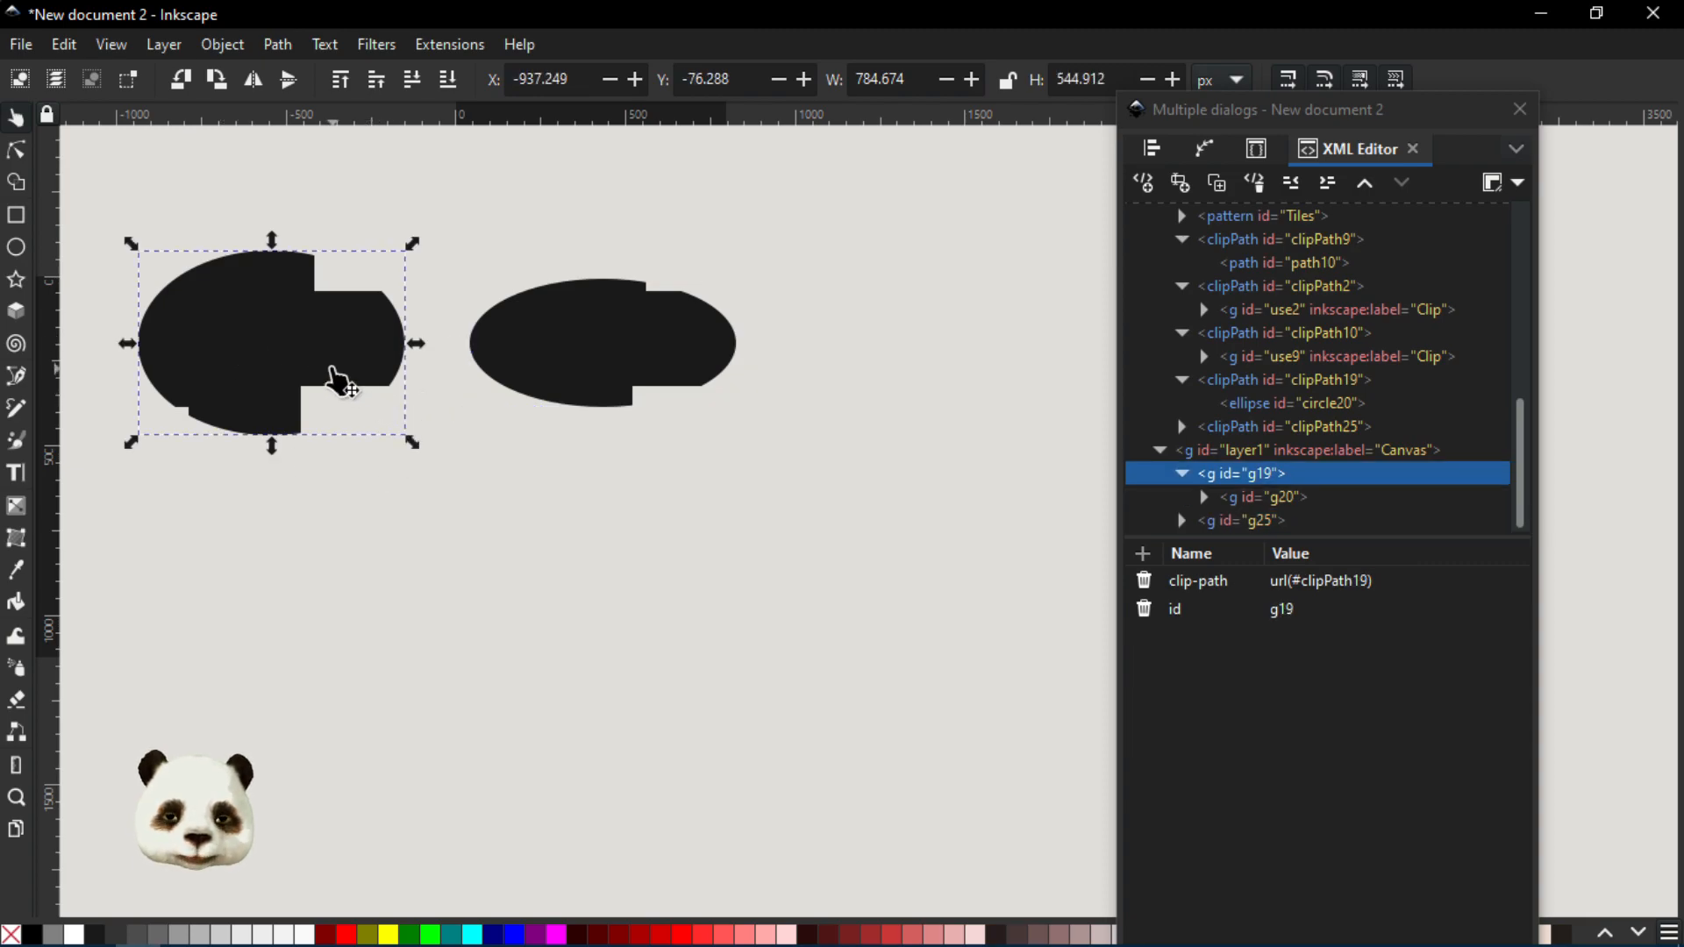
{"action": "key", "text": "ctrl+d"}
{"action": "left_click_drag", "start_coordinate": [298, 360], "coordinate": [296, 654]}
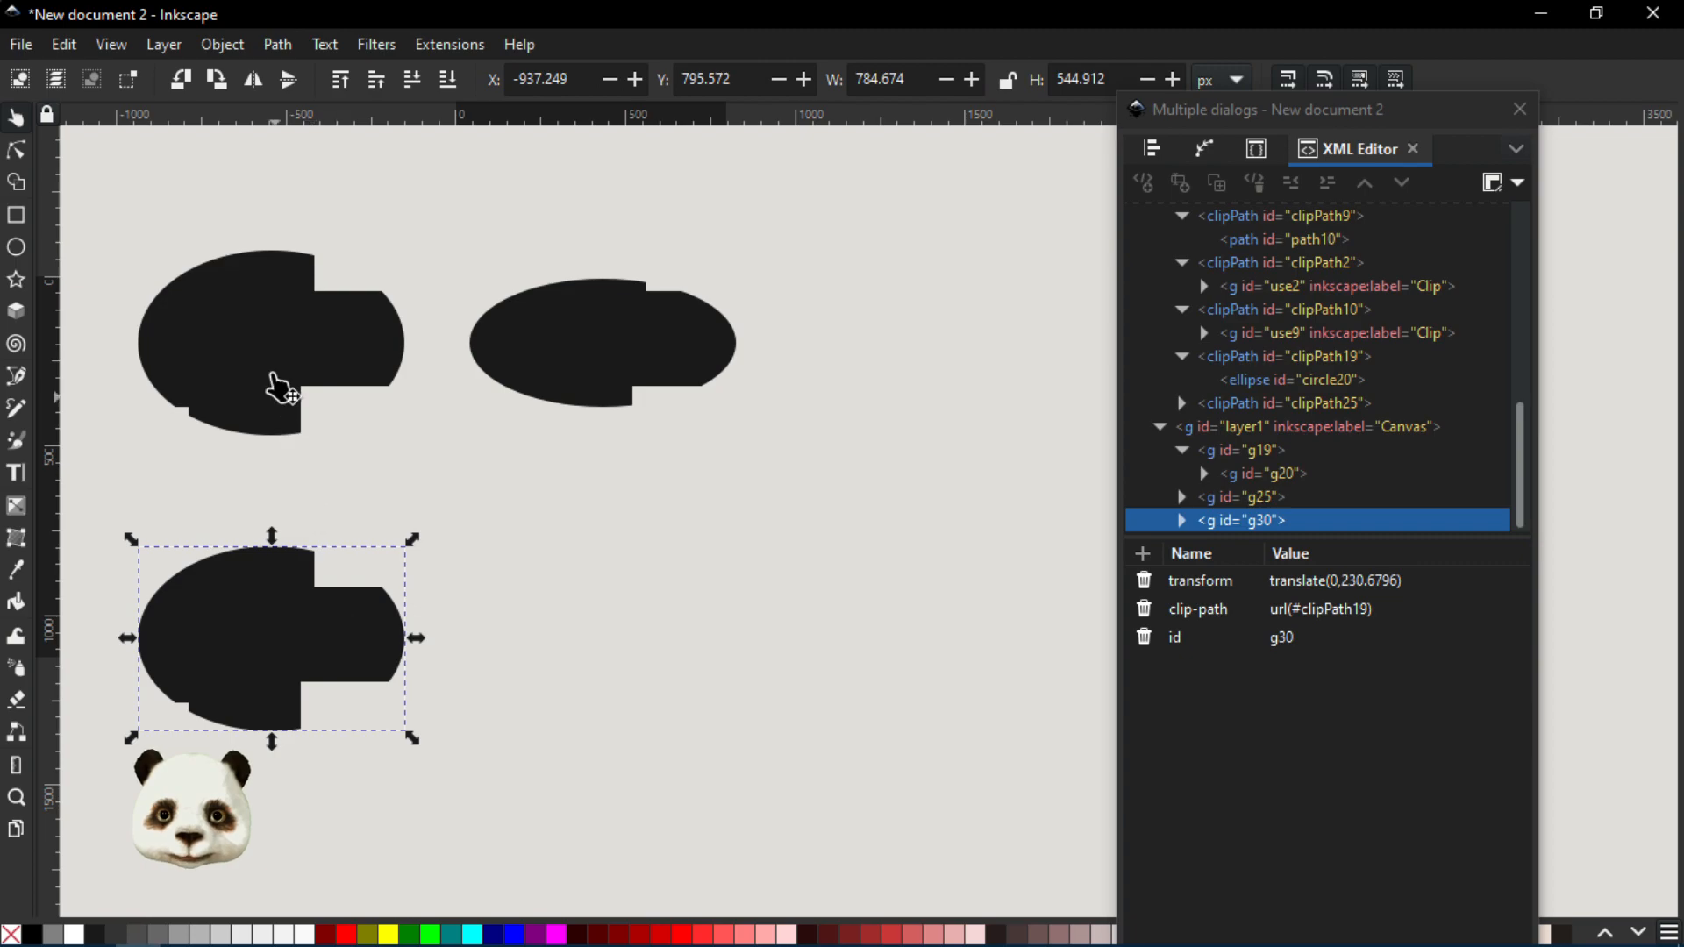
Enlarge the clip ellipse of the original group g19 to about 610 px high with the Node tool
{"action": "left_click", "coordinate": [211, 295]}
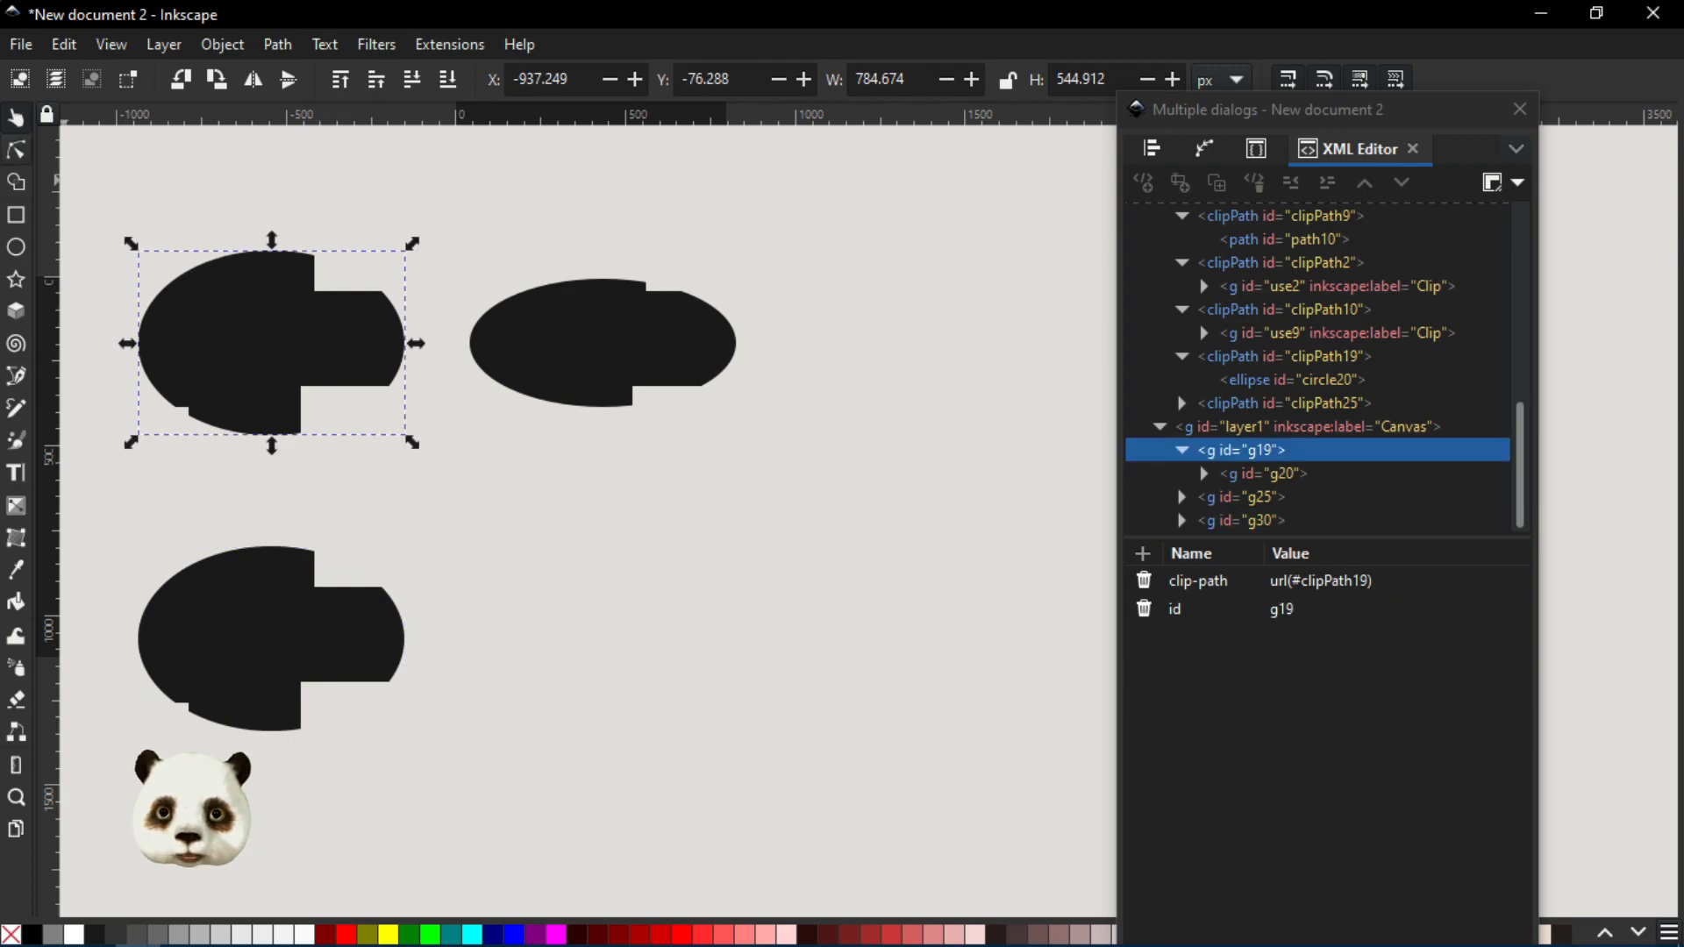
{"action": "key", "text": "n"}
{"action": "mouse_move", "coordinate": [272, 253]}
{"action": "left_mouse_down"}
{"action": "mouse_move", "coordinate": [271, 207]}
{"action": "mouse_move", "coordinate": [272, 241]}
{"action": "left_mouse_up"}
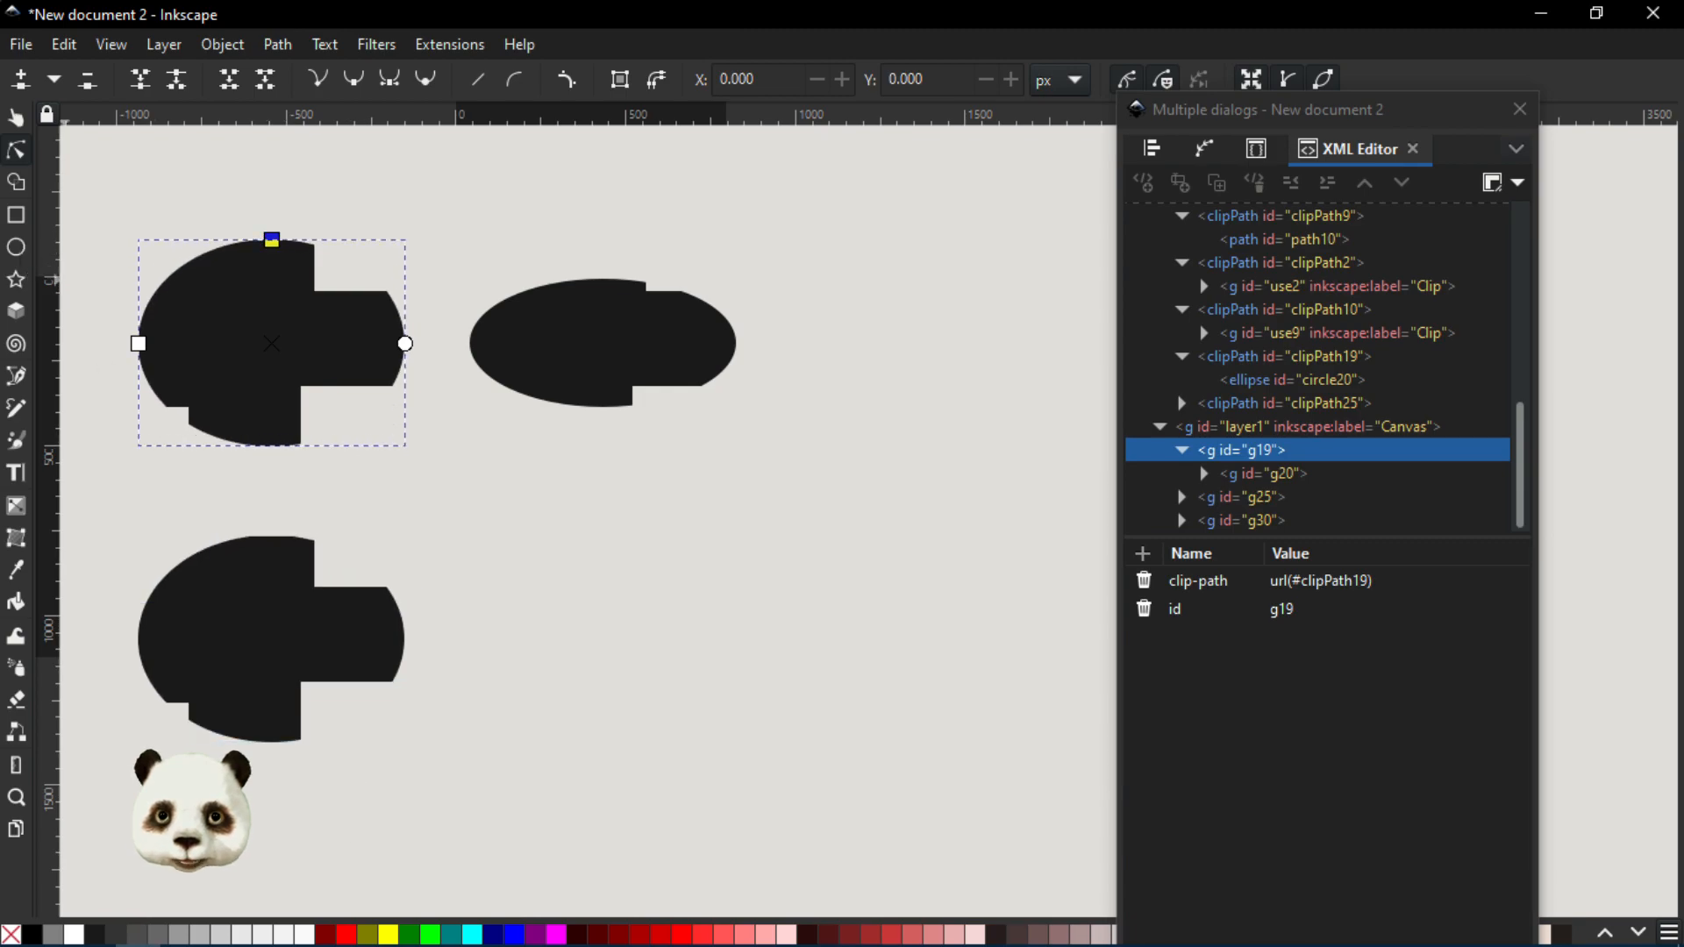
{"action": "left_click", "coordinate": [16, 123]}
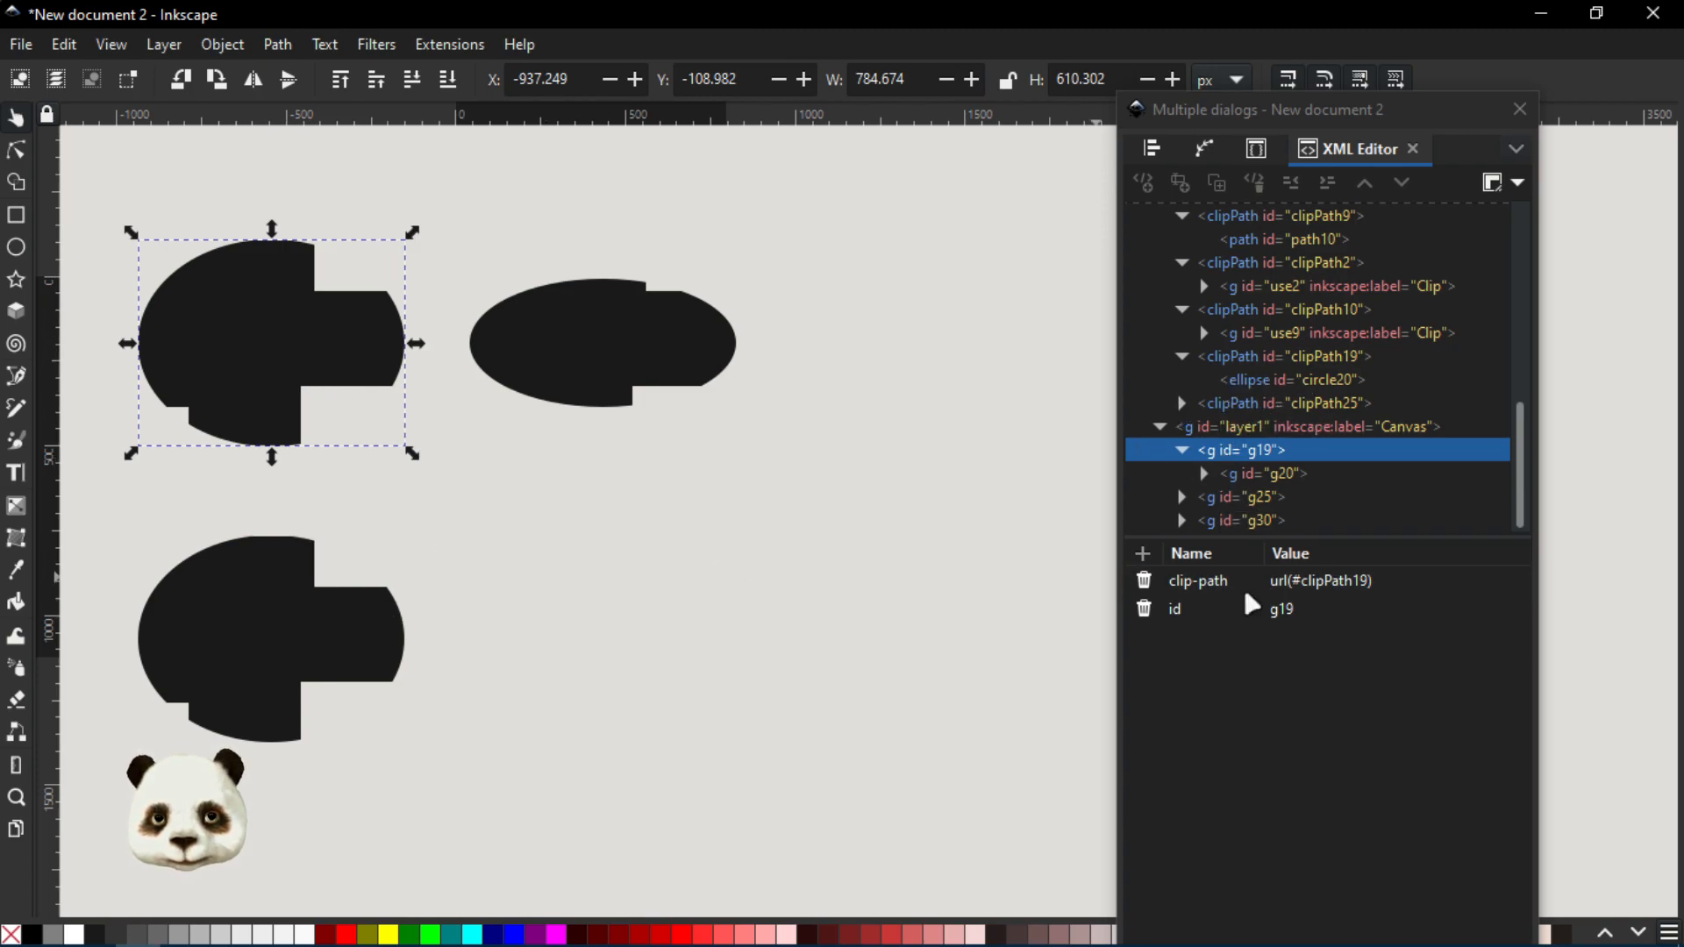
Check the clip-path attributes of g19 and its lower copy g30, then release g30's clip and reapply it with Set Clip
{"action": "left_click", "coordinate": [1346, 610]}
{"action": "left_click", "coordinate": [1356, 583]}
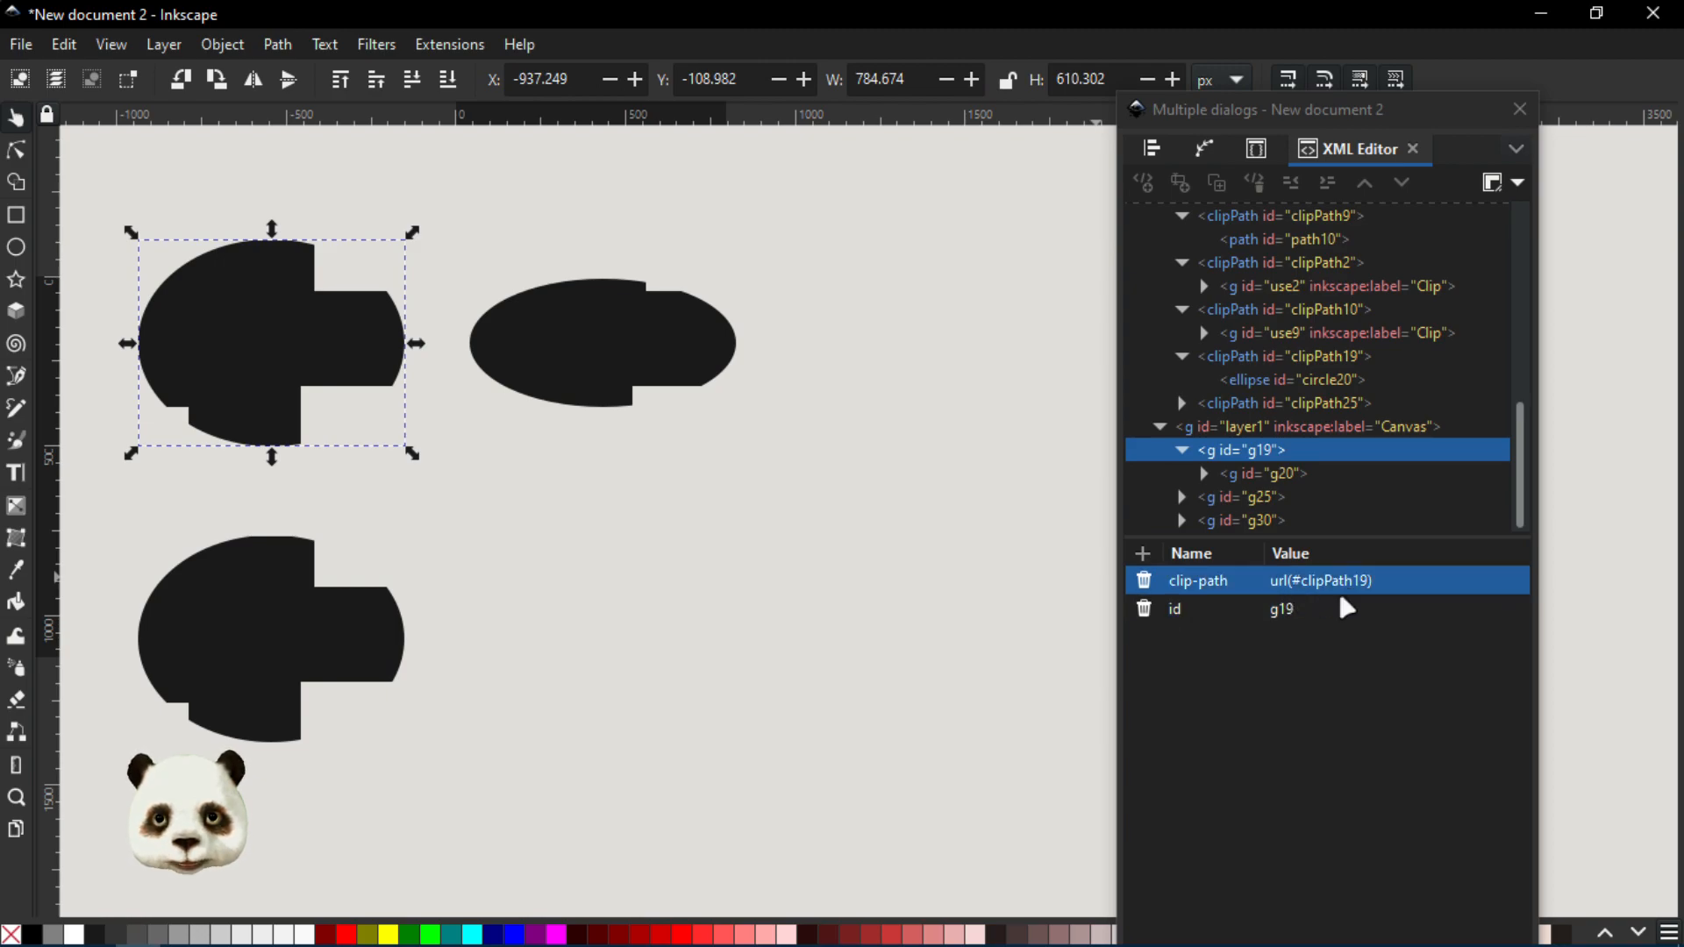
{"action": "left_click", "coordinate": [1269, 523]}
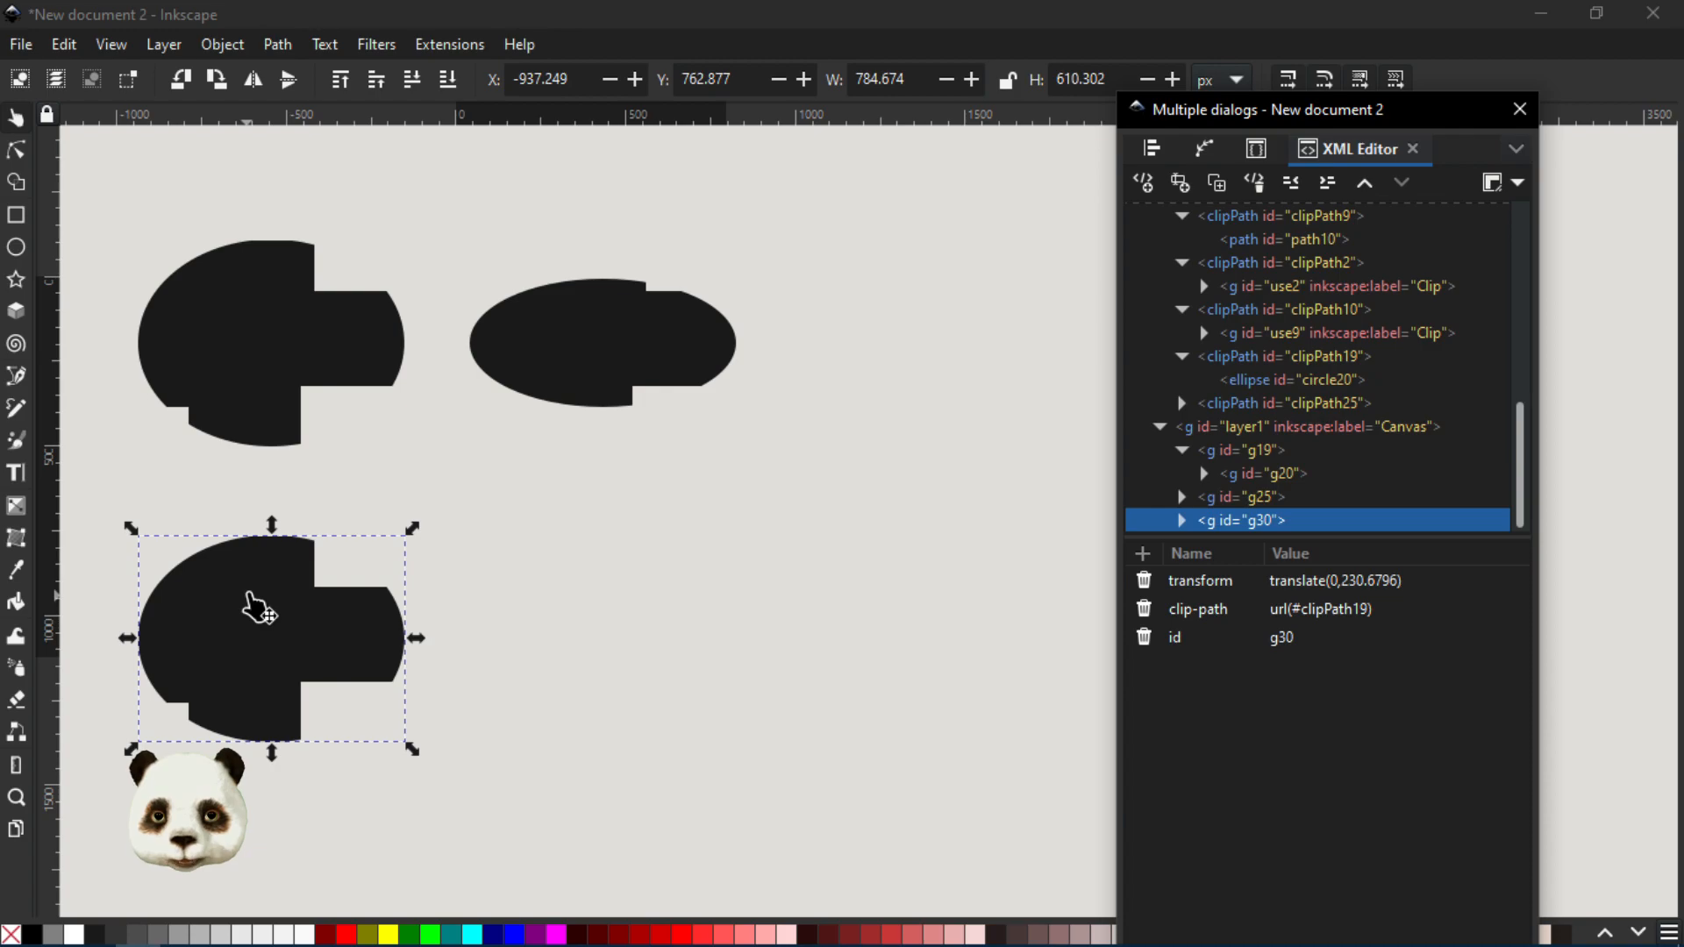
{"action": "right_click", "coordinate": [253, 603]}
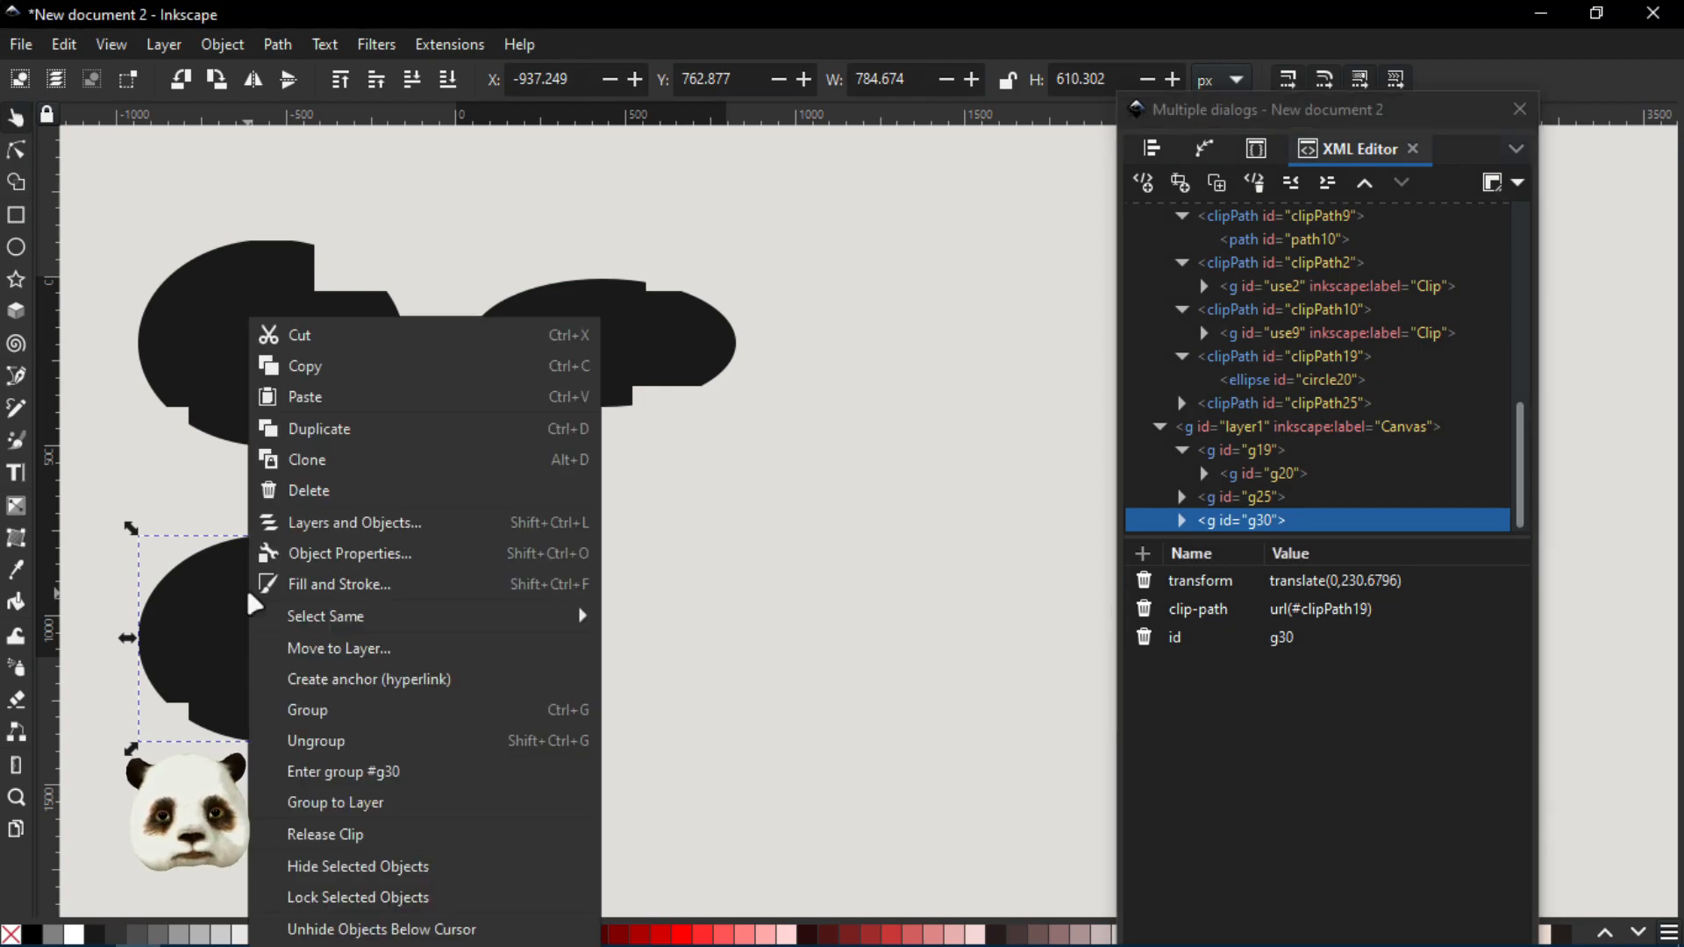
{"action": "left_click", "coordinate": [331, 849]}
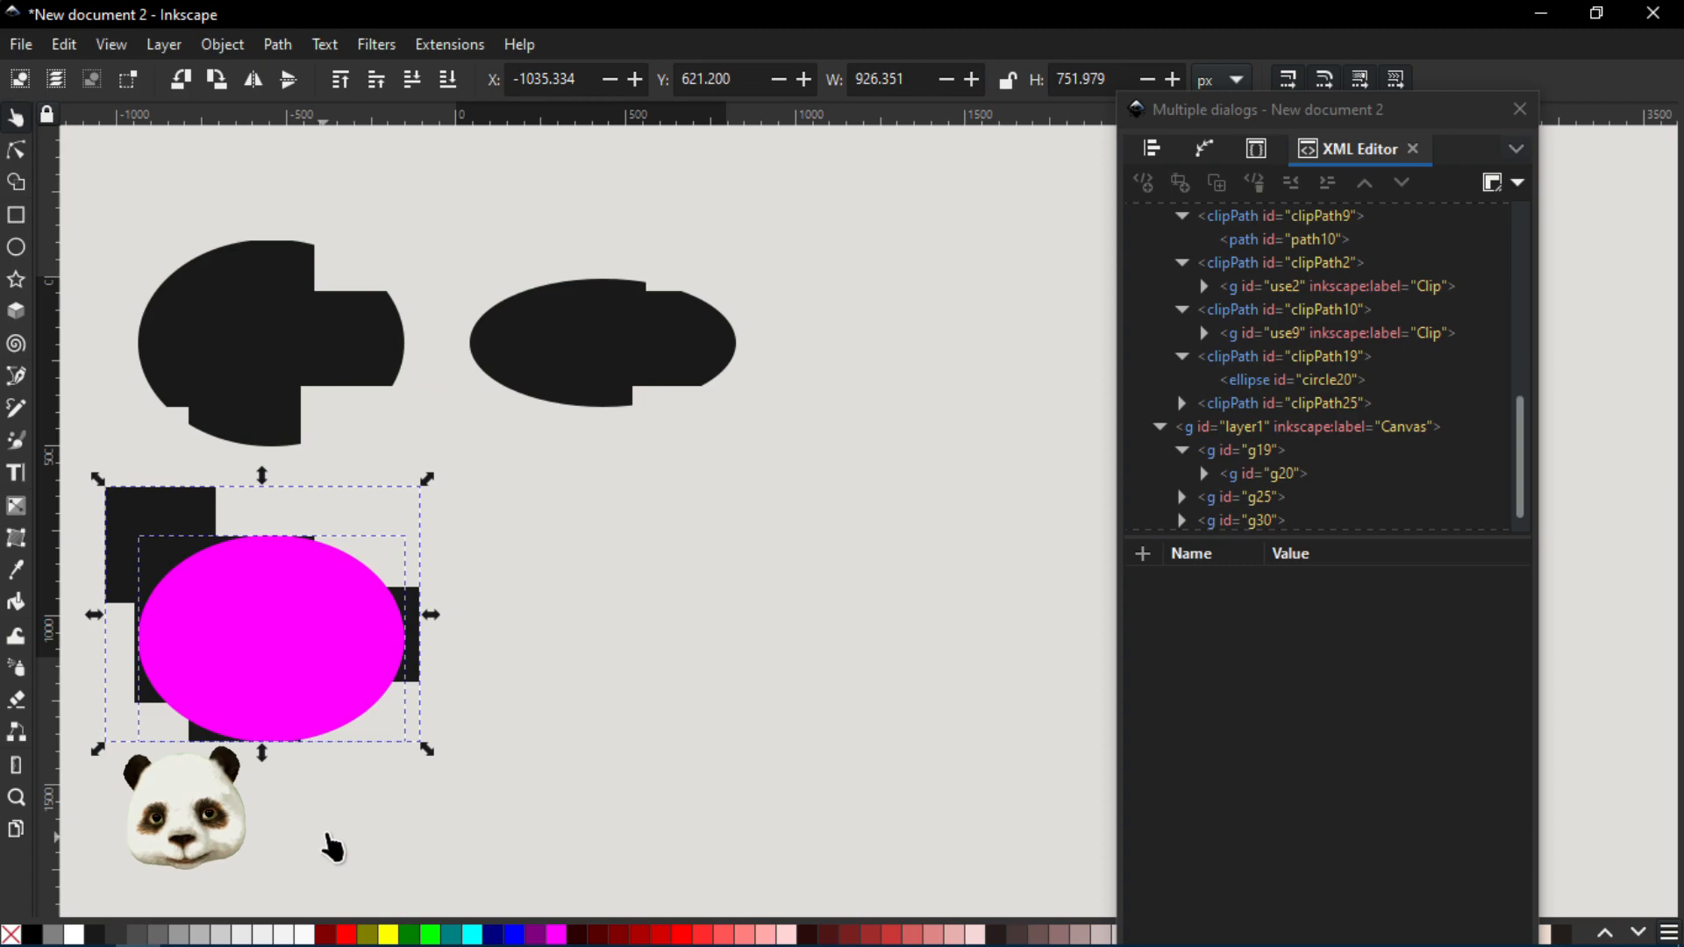
{"action": "right_click", "coordinate": [320, 655]}
{"action": "left_click", "coordinate": [421, 467]}
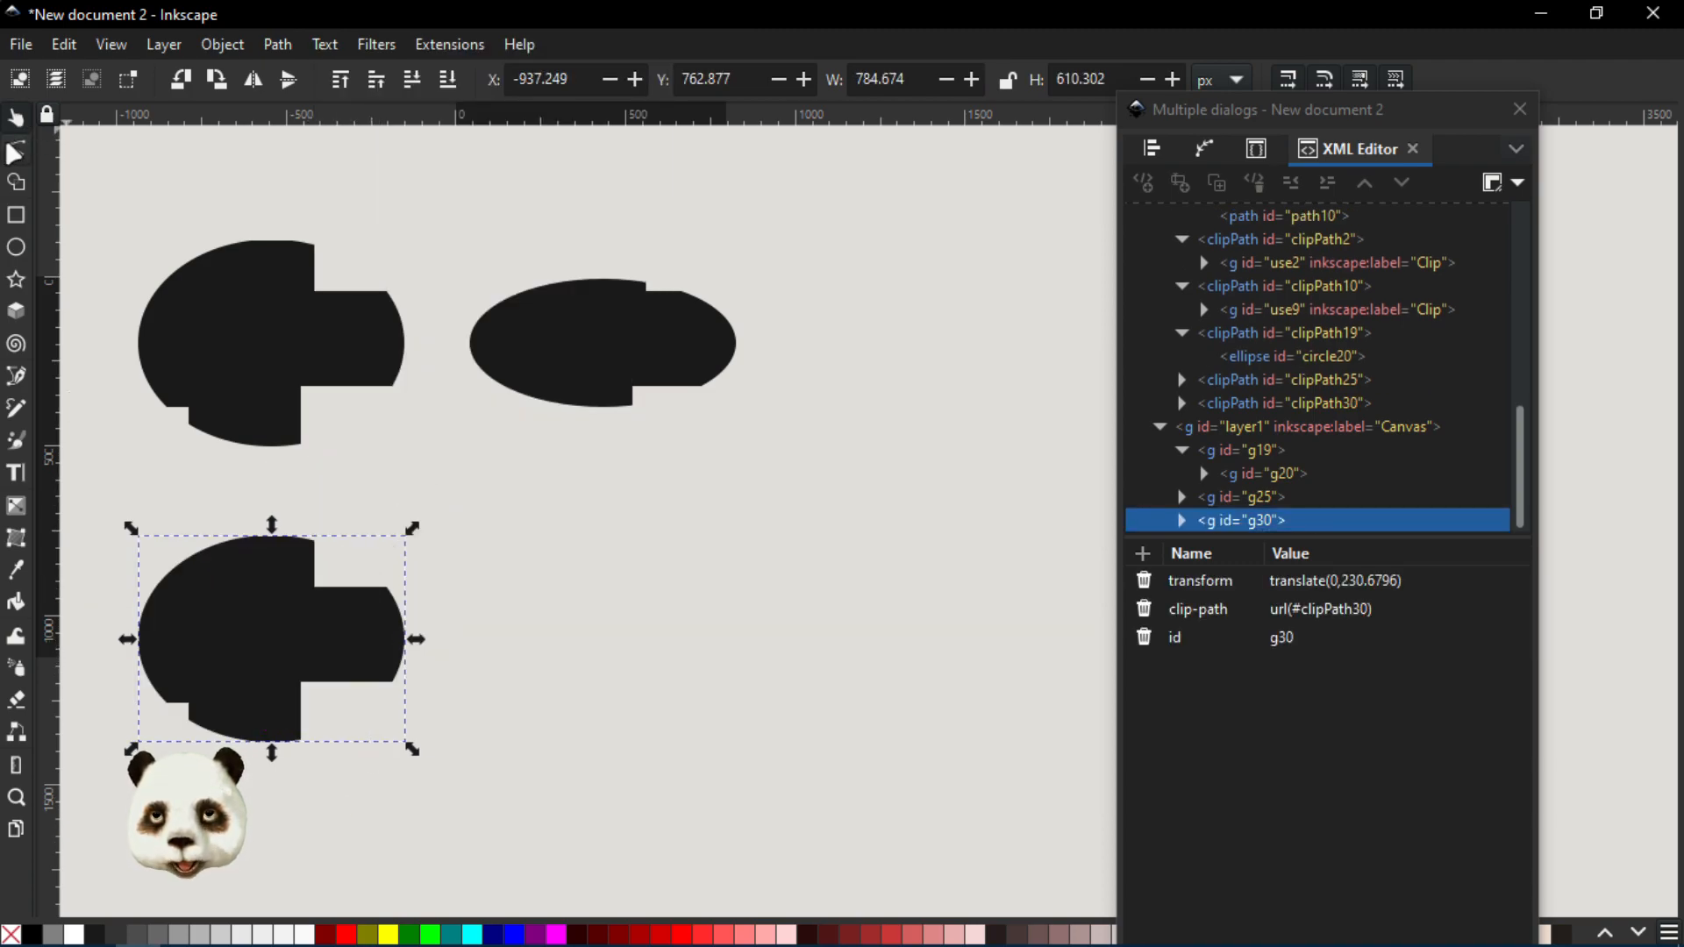
Flatten the clip ellipse of the original group g19 further by moving its upper edge inward with the Node tool
{"action": "left_click", "coordinate": [301, 308]}
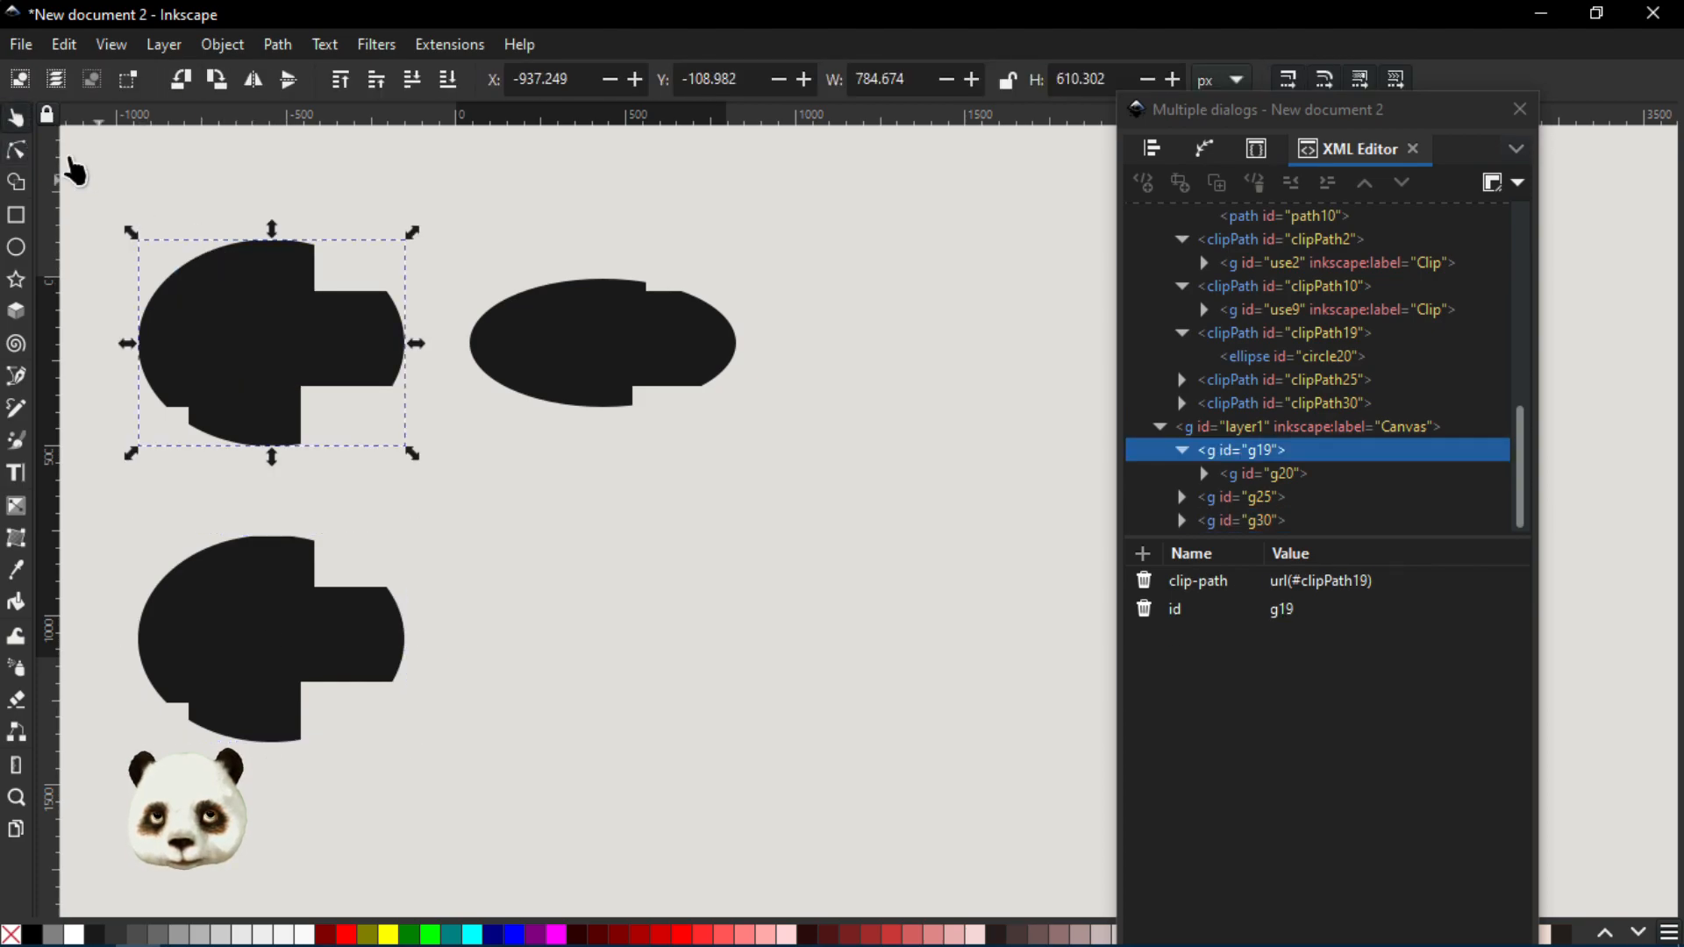
{"action": "left_click", "coordinate": [16, 150]}
{"action": "left_click_drag", "start_coordinate": [272, 237], "coordinate": [278, 271]}
Flatten the clip ellipse of the lower copy g30 to about 458 px high with the Node tool
{"action": "left_click", "coordinate": [16, 118]}
{"action": "left_click", "coordinate": [283, 597]}
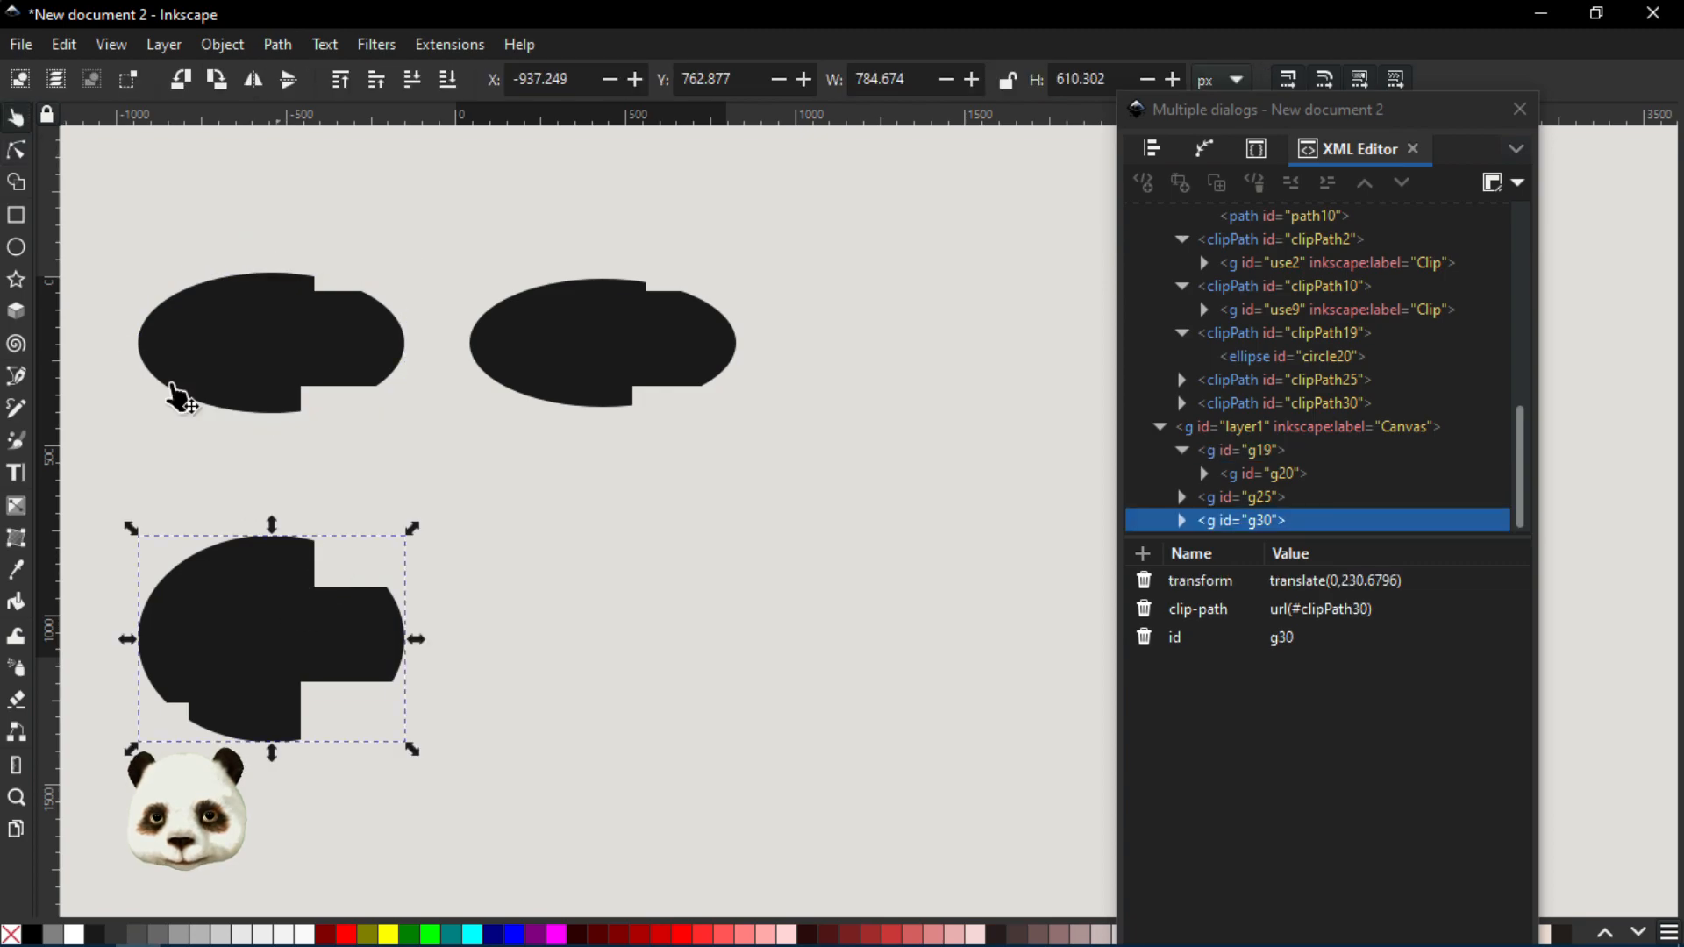
{"action": "left_click", "coordinate": [17, 155]}
{"action": "left_click_drag", "start_coordinate": [273, 539], "coordinate": [286, 560]}
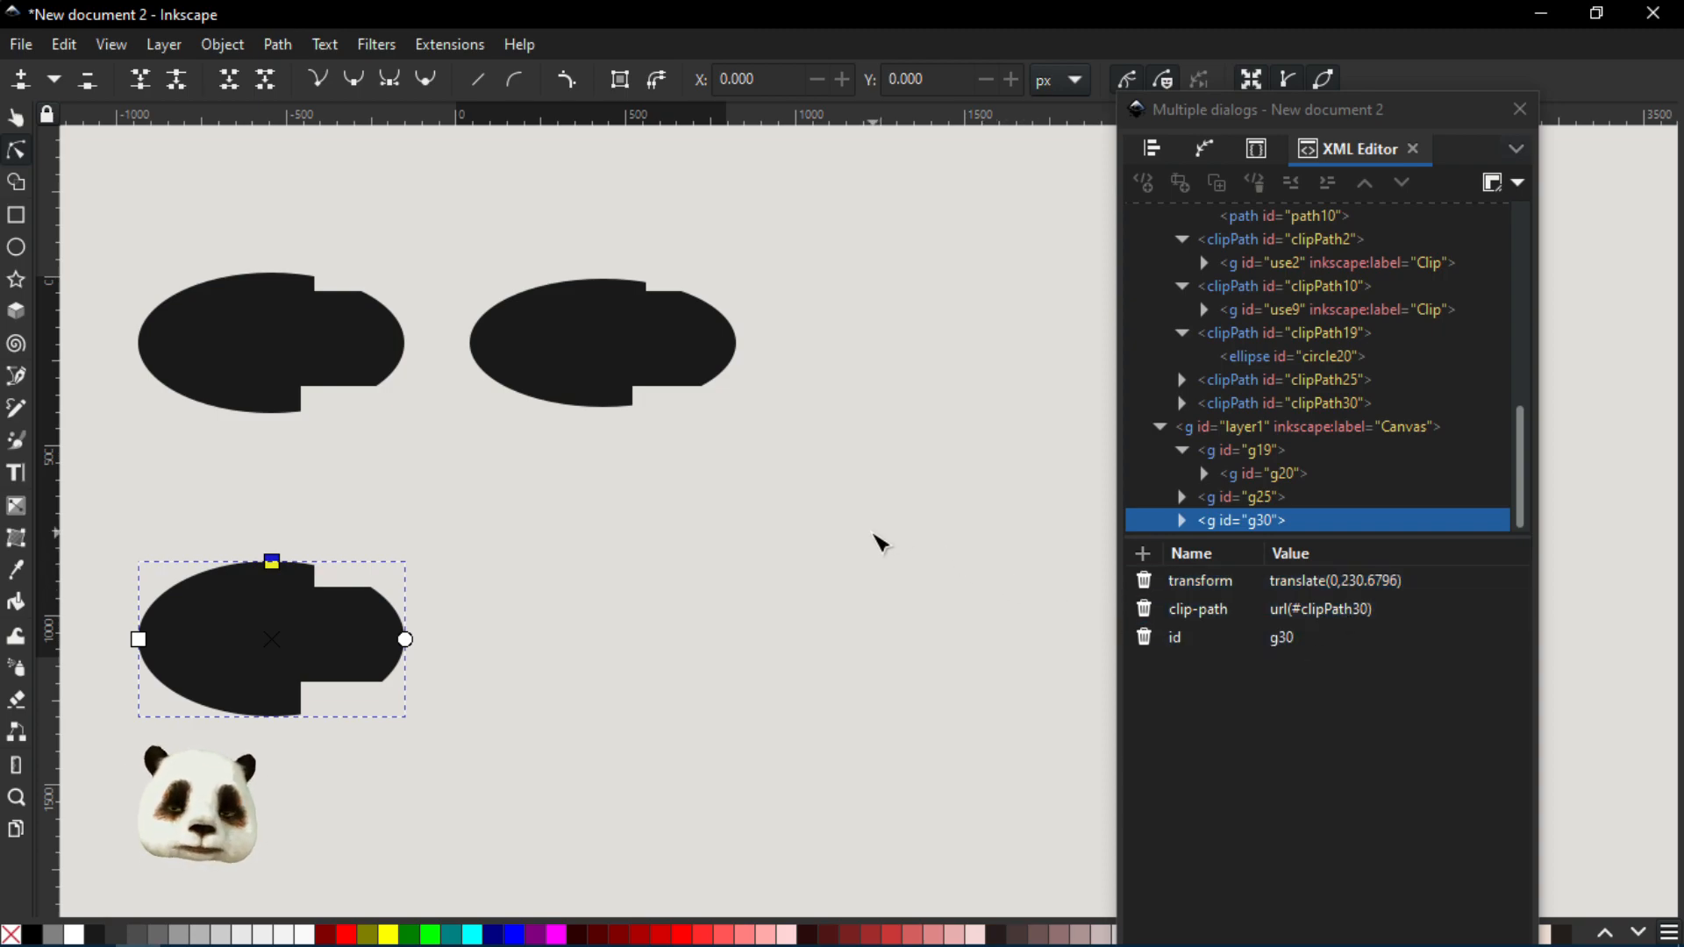
{"action": "left_click", "coordinate": [20, 119]}
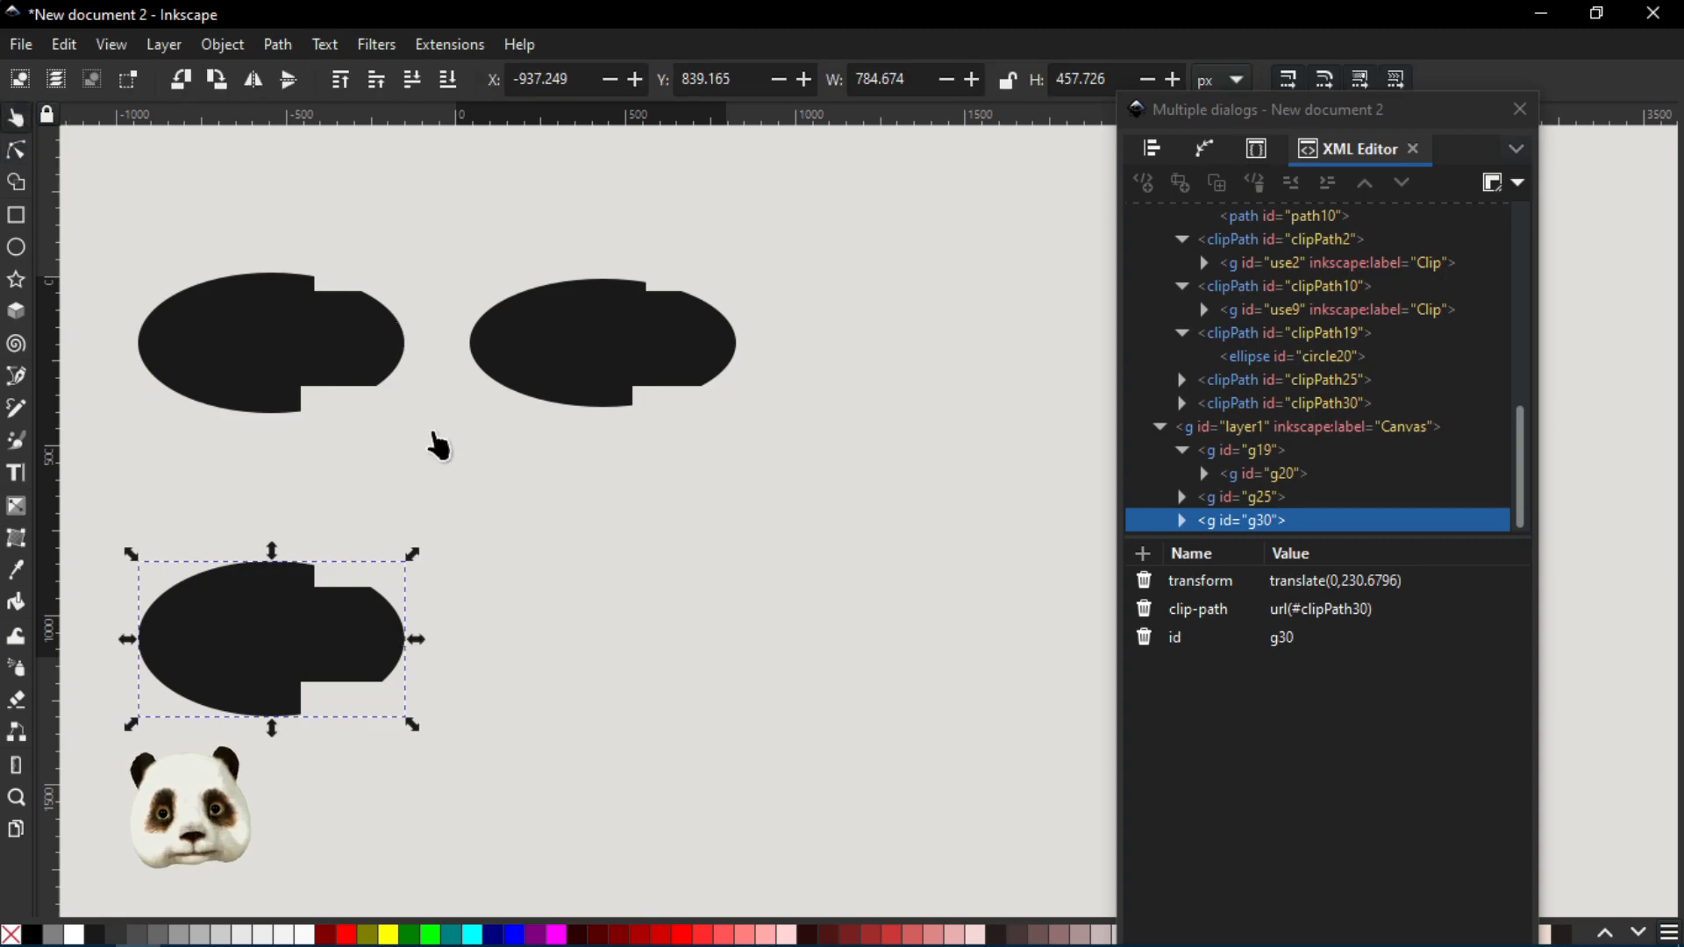
{"action": "left_click_drag", "start_coordinate": [506, 464], "coordinate": [701, 483]}
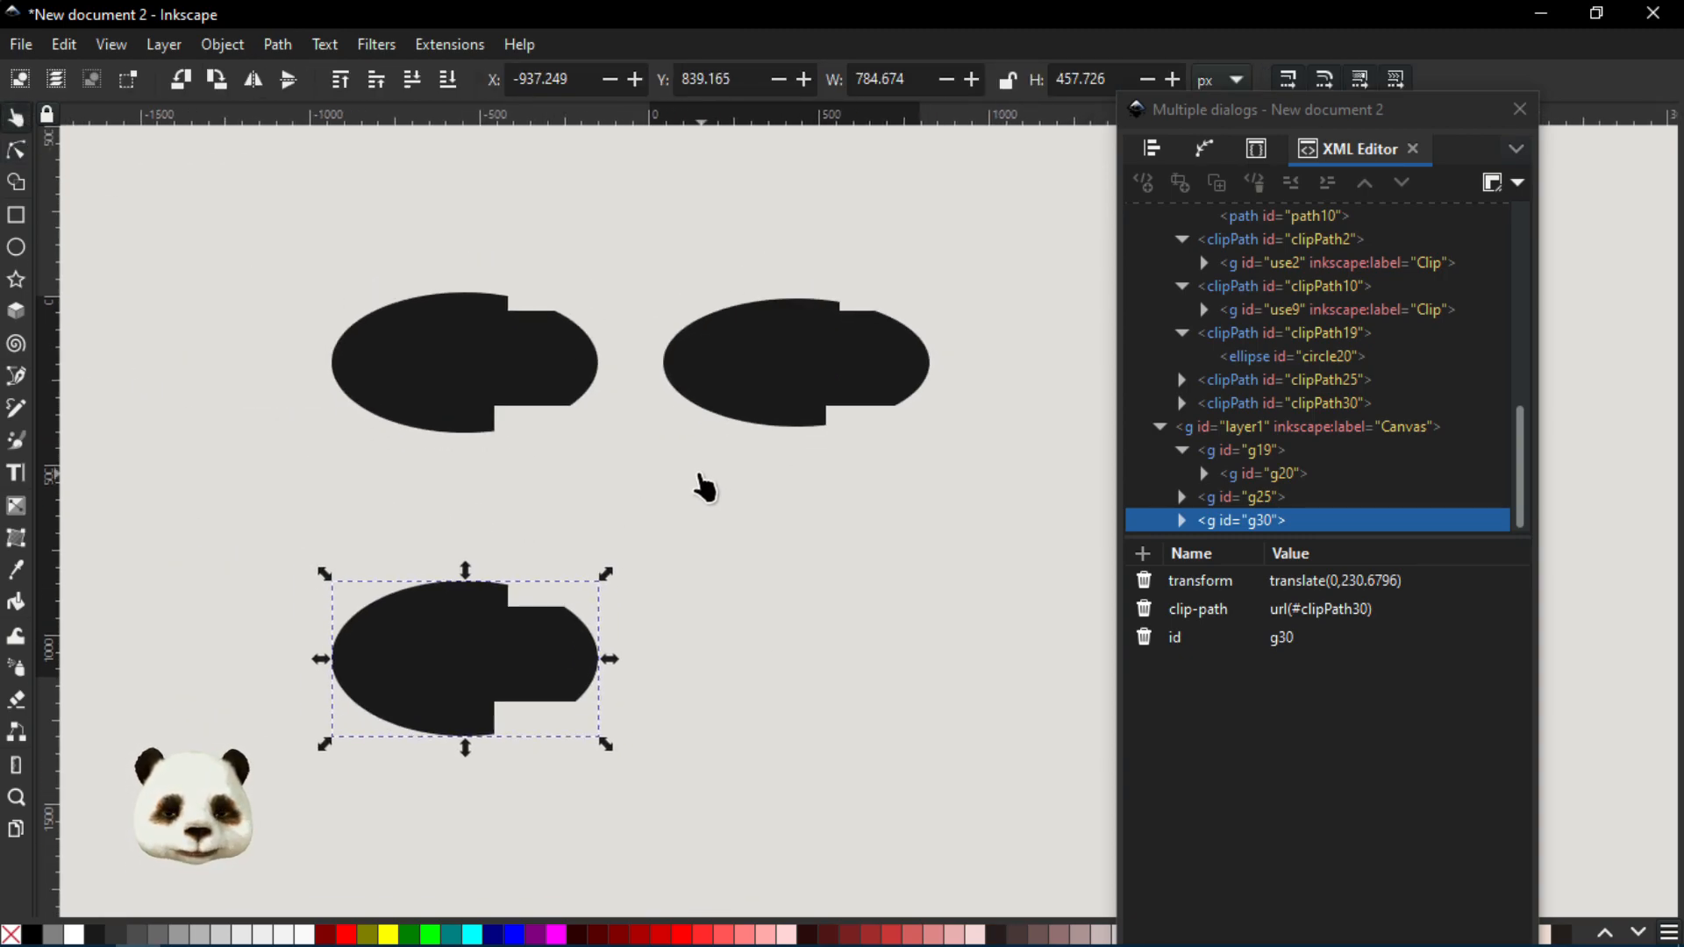